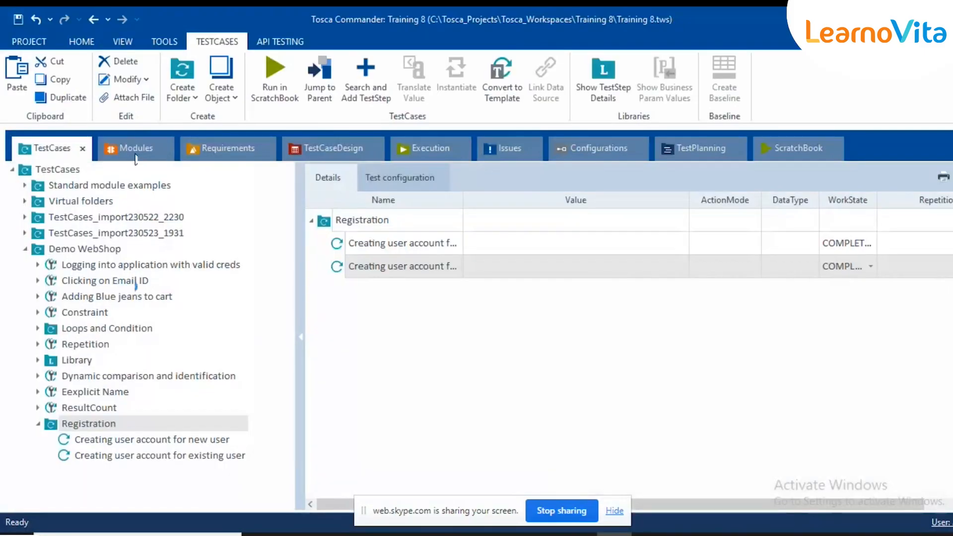
Open the workspace's Modules section and keep its window docked
click(134, 154)
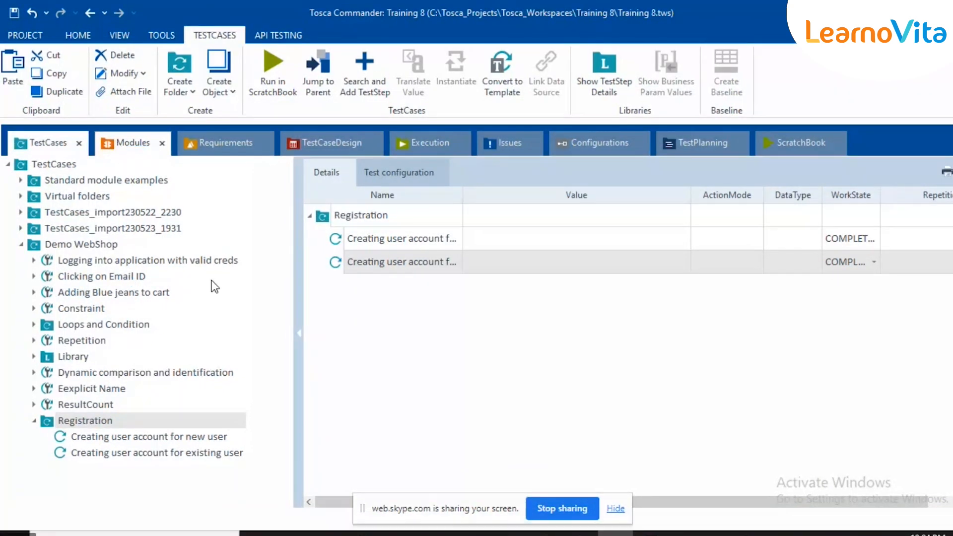
click(118, 147)
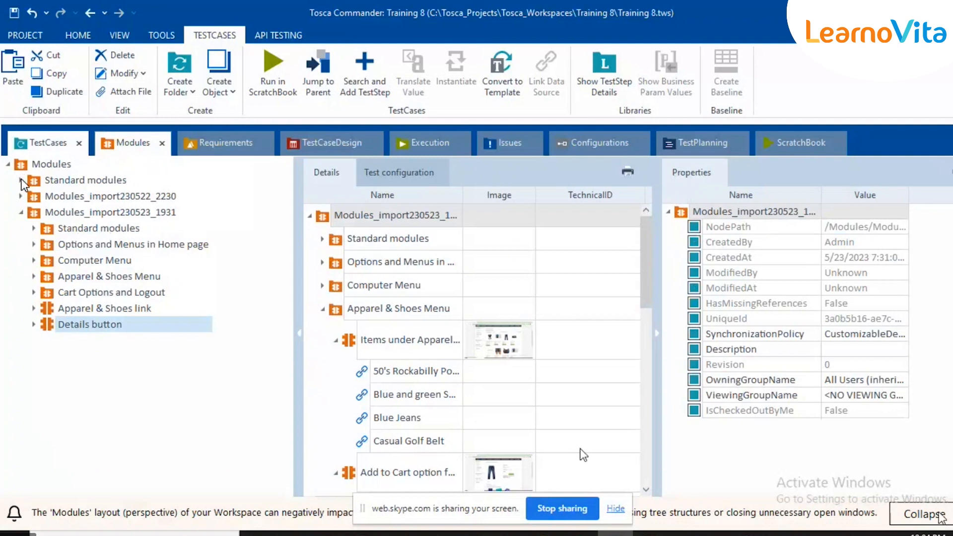
double_click(130, 143)
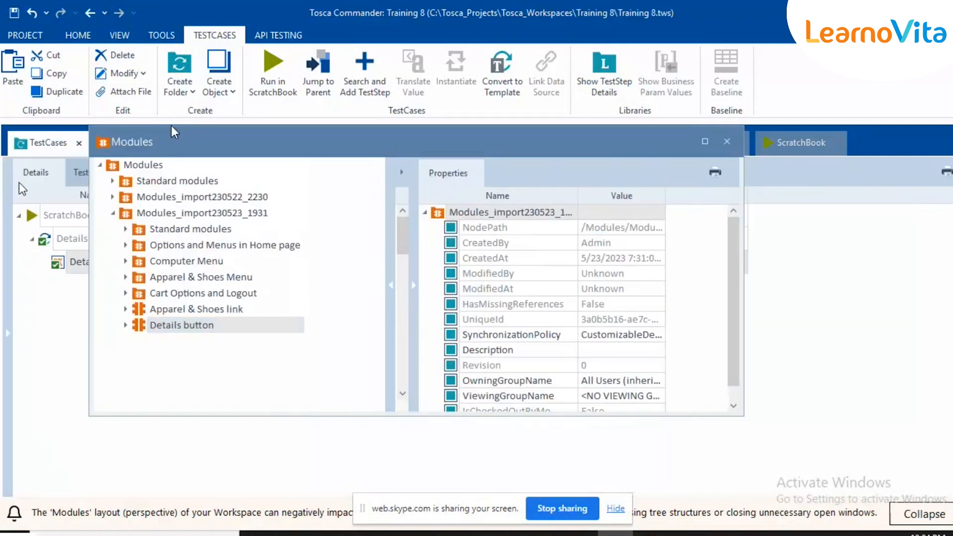
drag(121, 141, 121, 141)
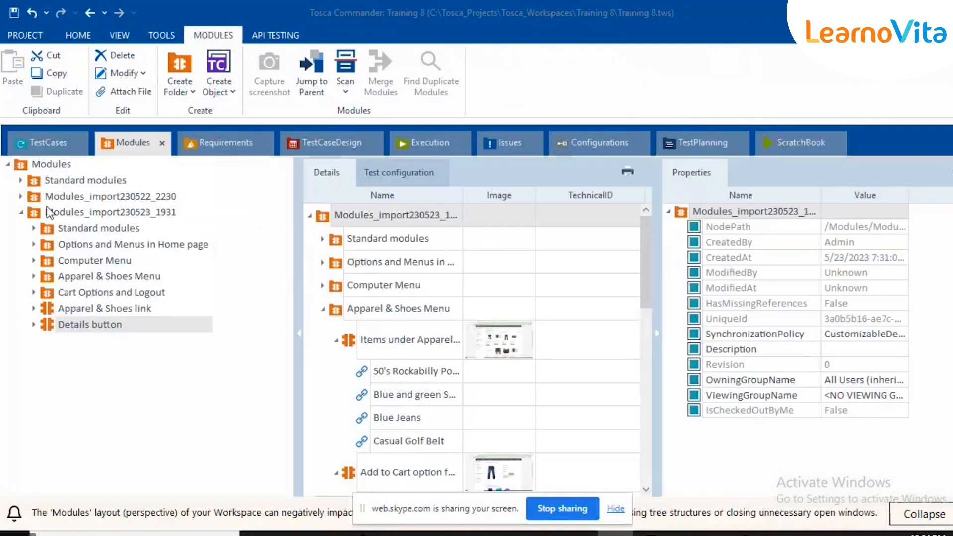
Expand Standard modules, TBox XEngines and its Excel folder in the module tree
click(20, 180)
click(20, 180)
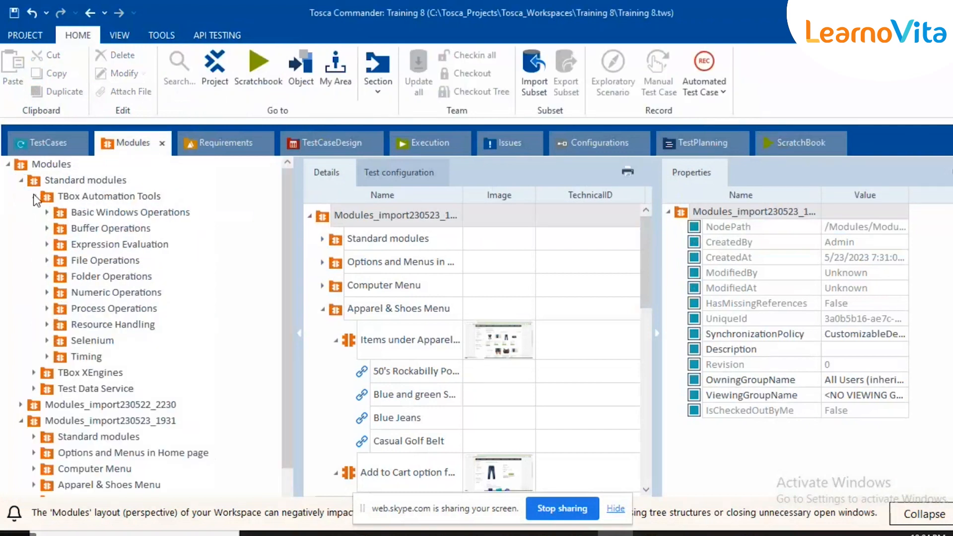
click(33, 196)
click(34, 213)
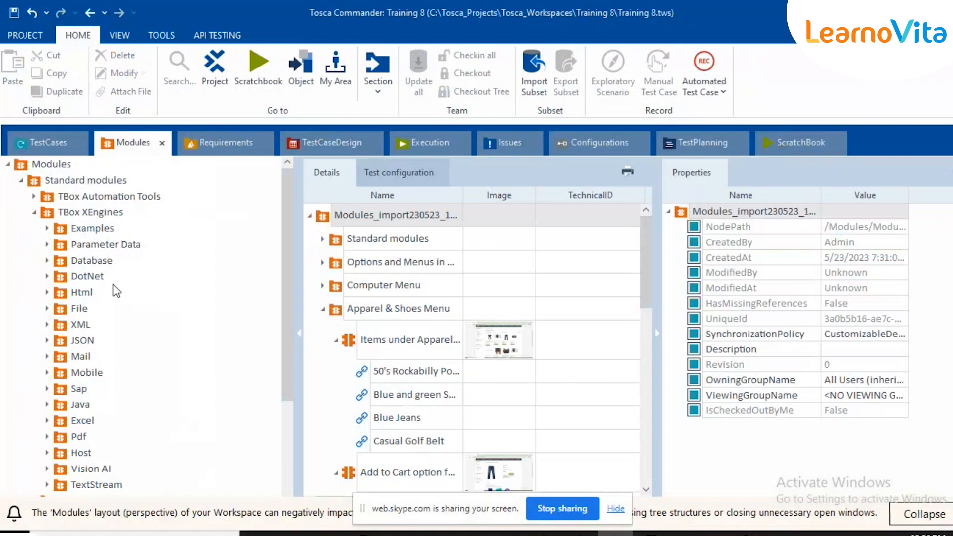
scroll(114, 291, down, 1)
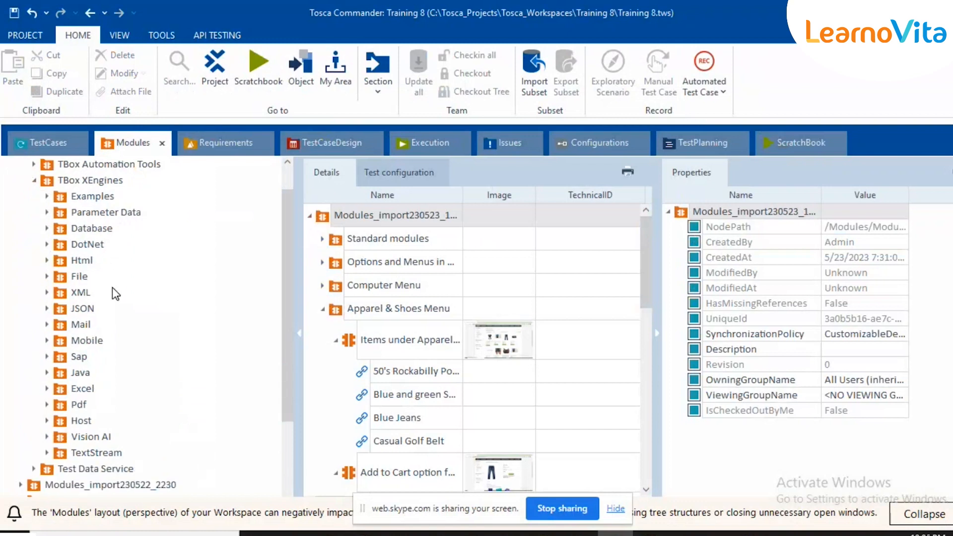
click(72, 388)
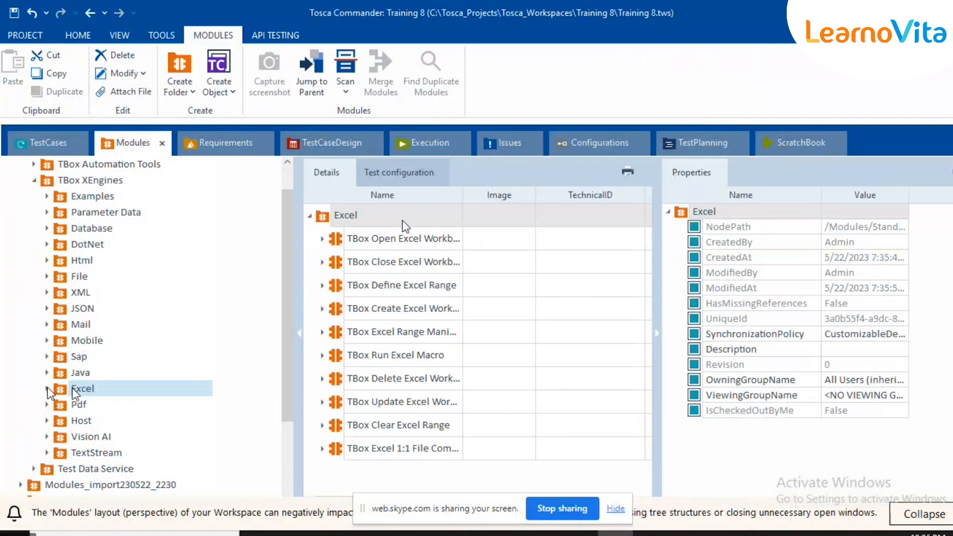
double_click(80, 390)
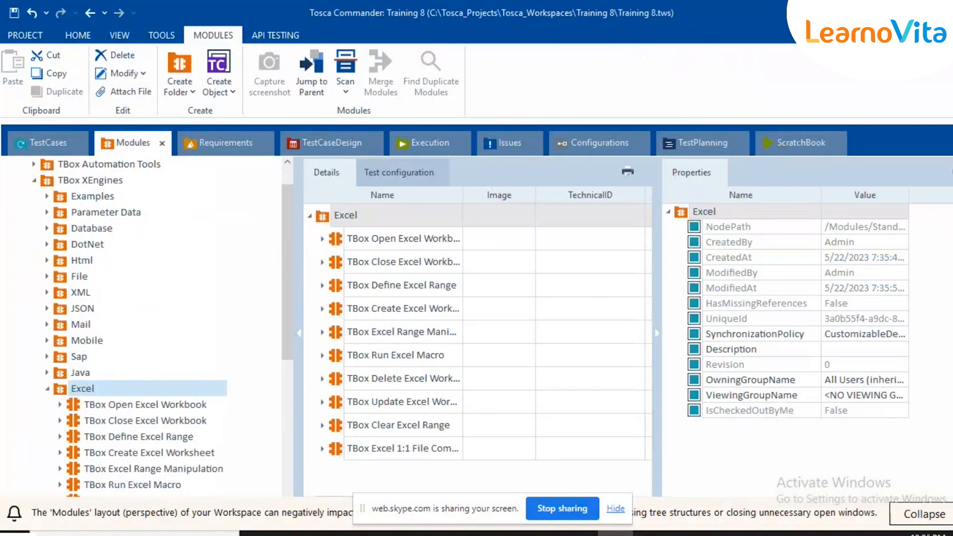
Examine the TBox Open Excel Workbook module's attributes: Workbook Name, Path, Create New, Password and Open as Read-only
click(93, 405)
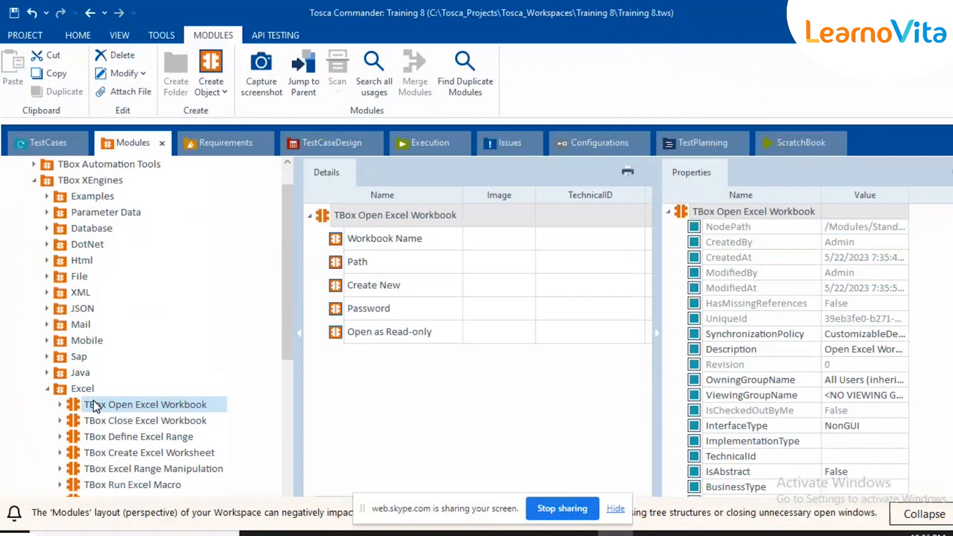
click(427, 250)
click(427, 250)
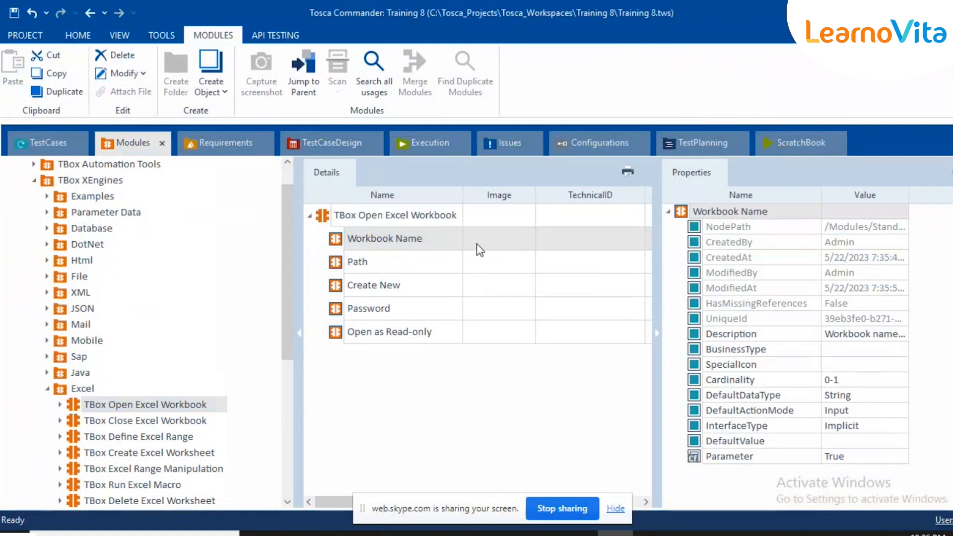
click(414, 260)
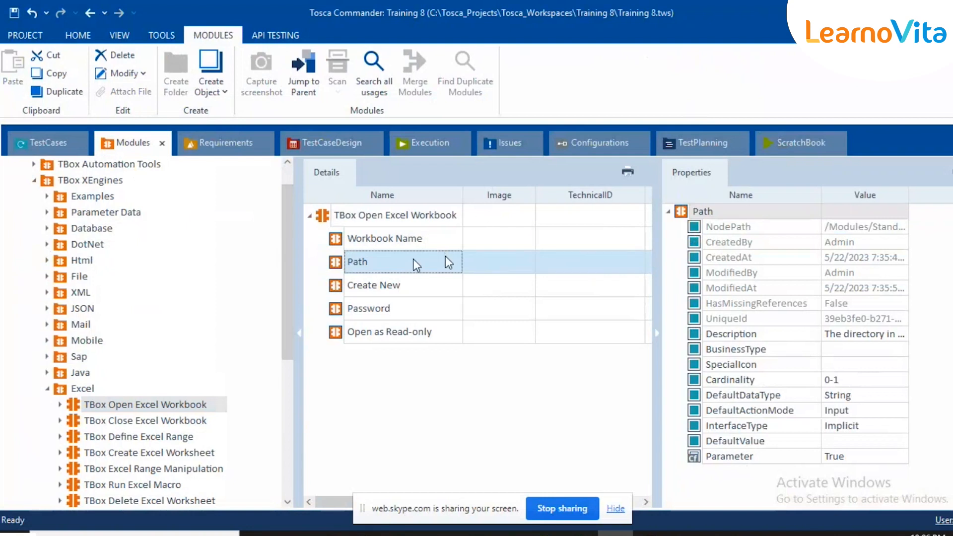
click(440, 293)
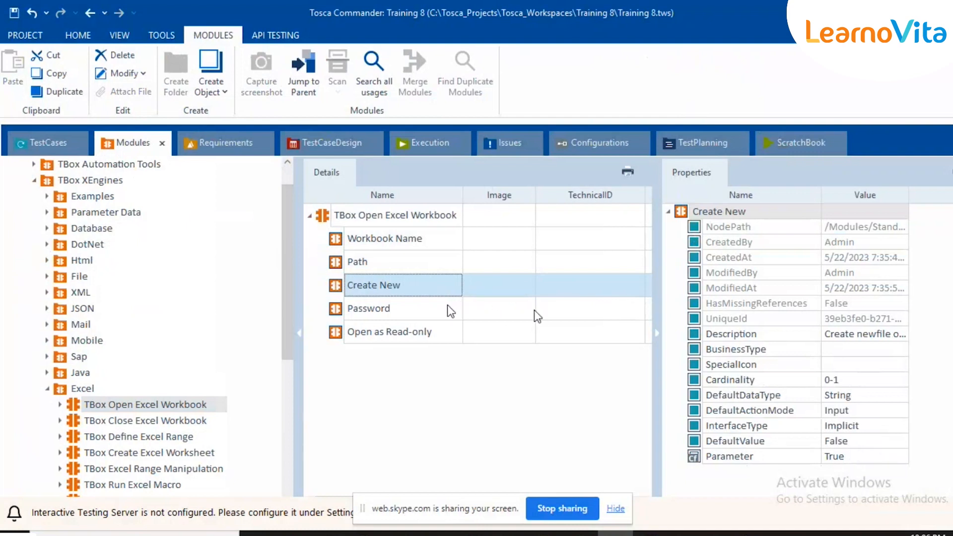
click(415, 316)
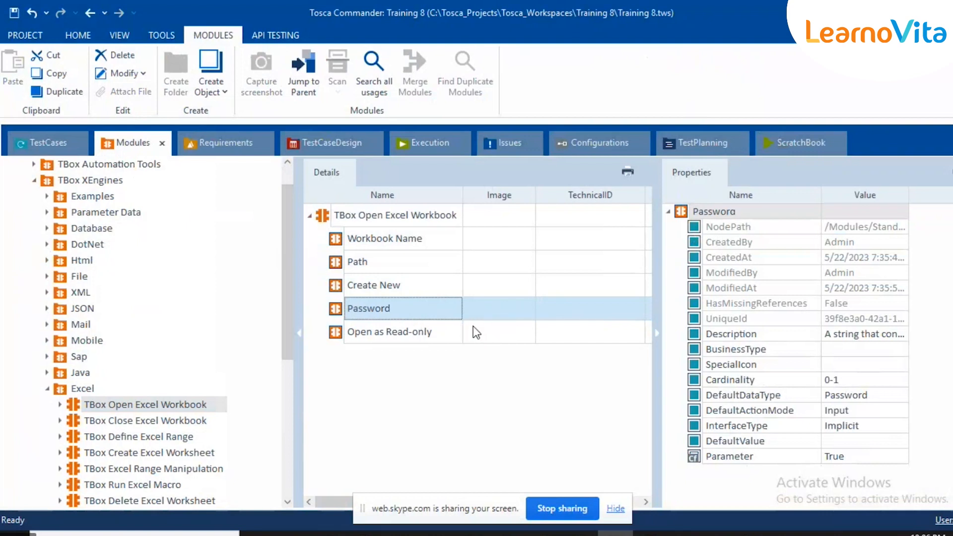
click(404, 330)
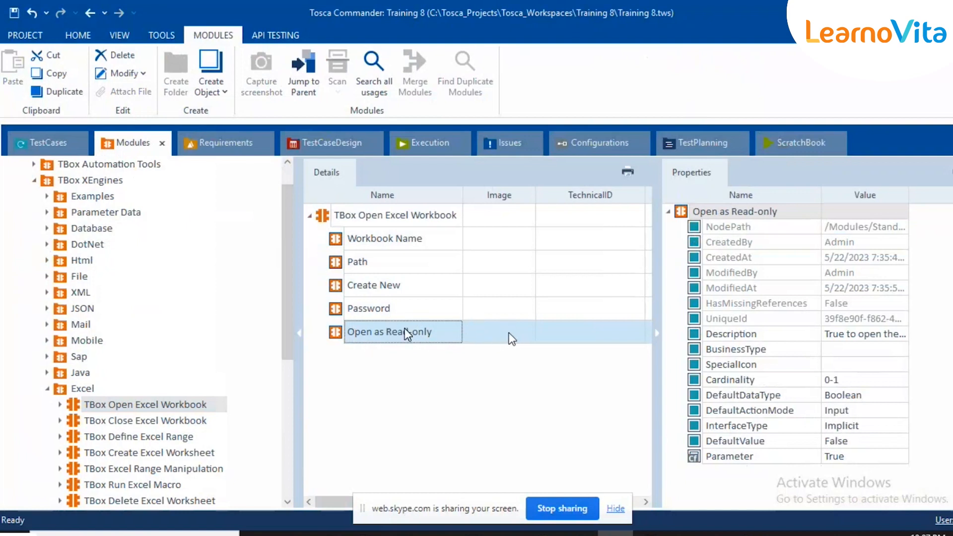
Review the Save, Save Path and Save As Type attributes of TBox Close Excel Workbook, and show the TBox Define Excel Range module
scroll(144, 411, down, 1)
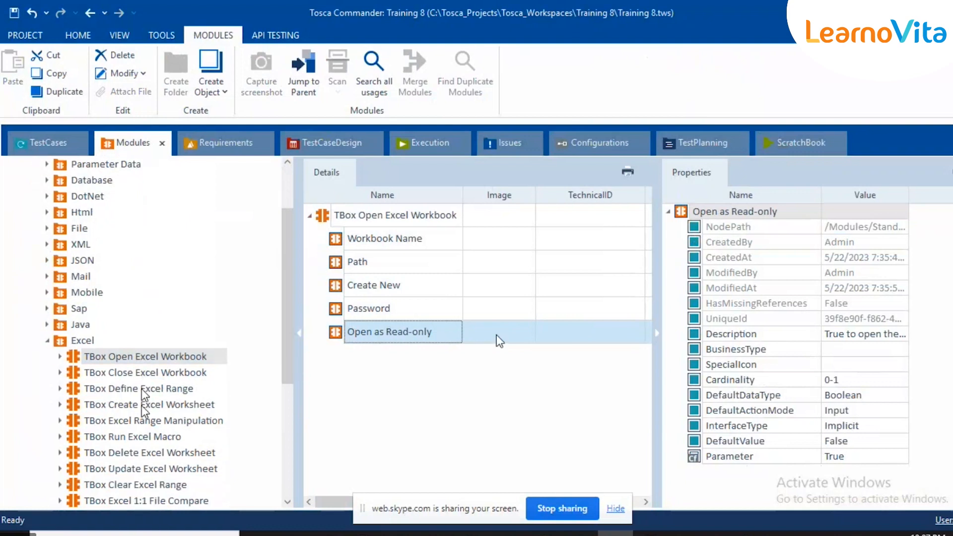
click(134, 373)
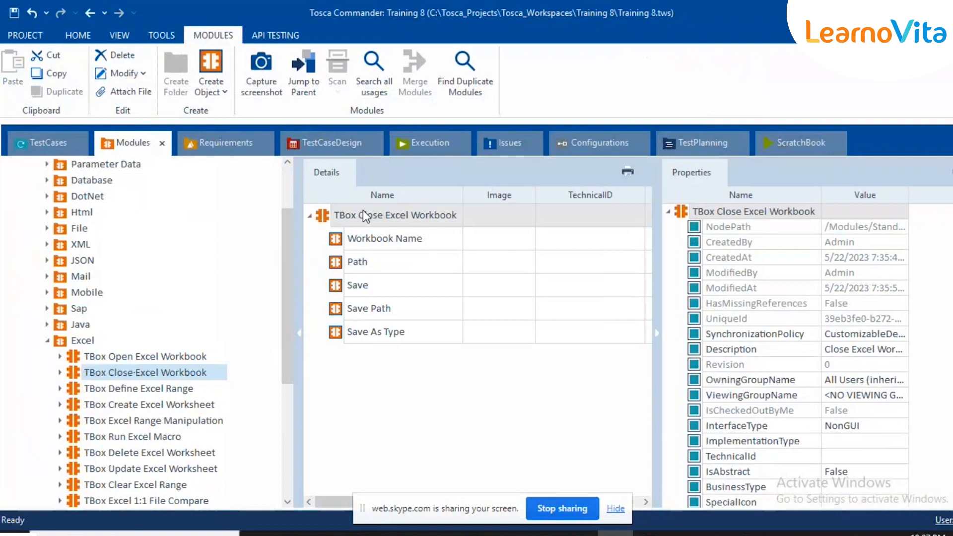
click(380, 283)
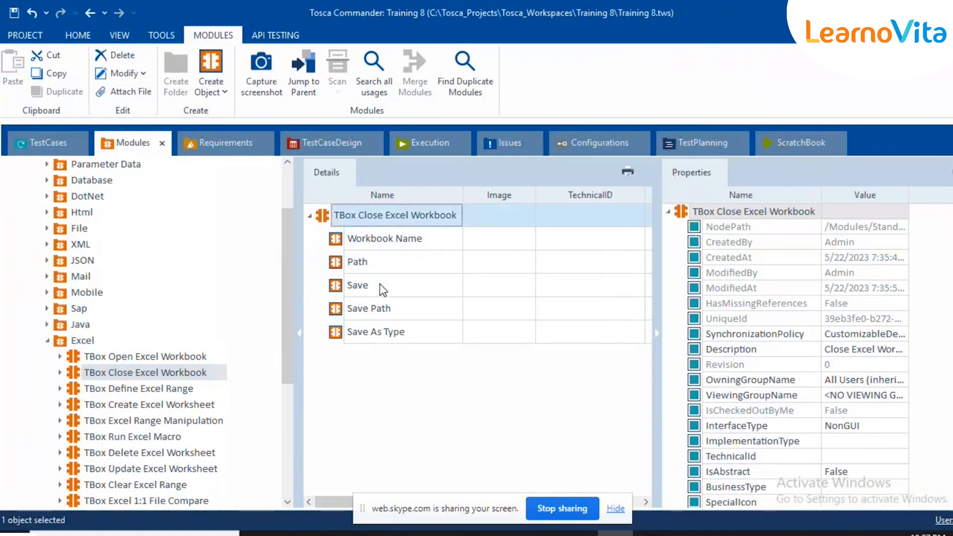
click(380, 285)
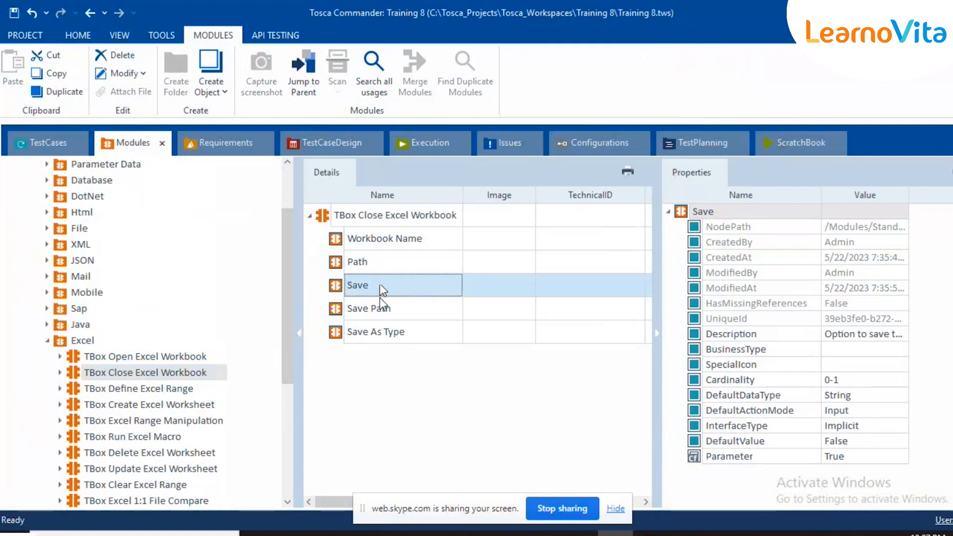
click(383, 304)
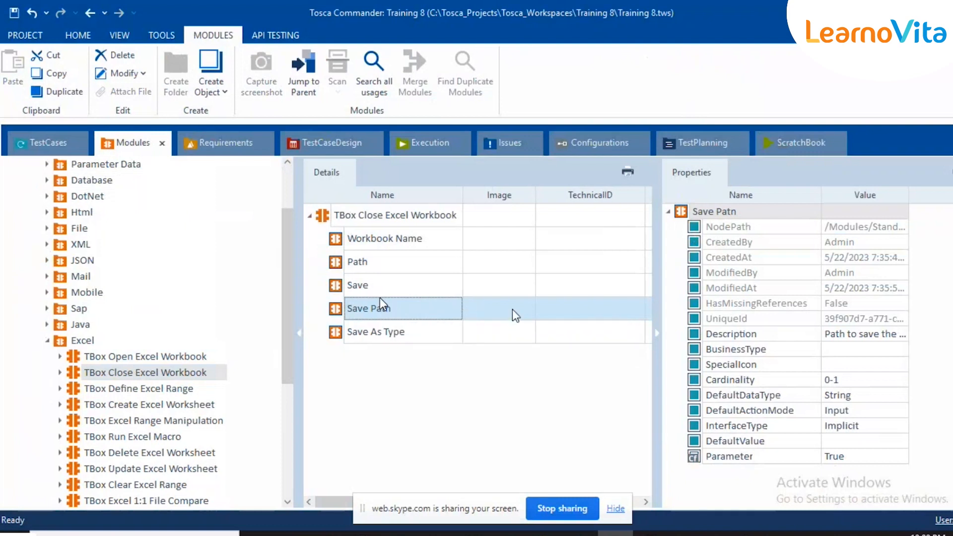
click(381, 332)
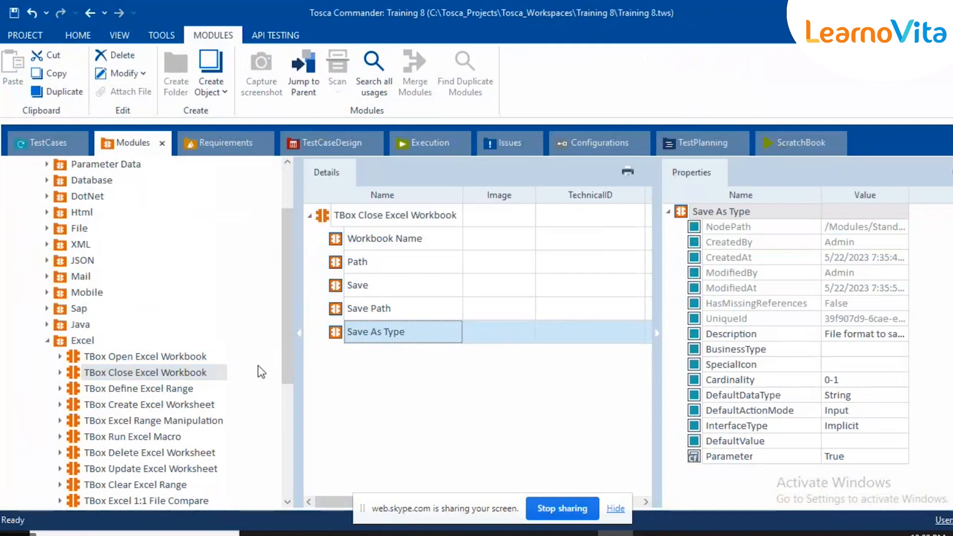
click(135, 391)
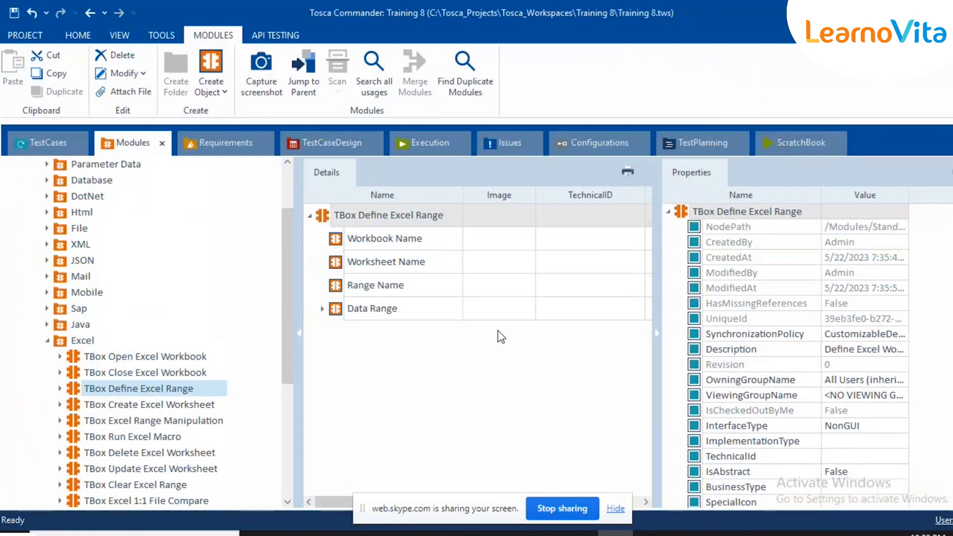
Open the Registration workbook from the Tosca Teaching folder in Excel and return to Tosca Commander
click(650, 534)
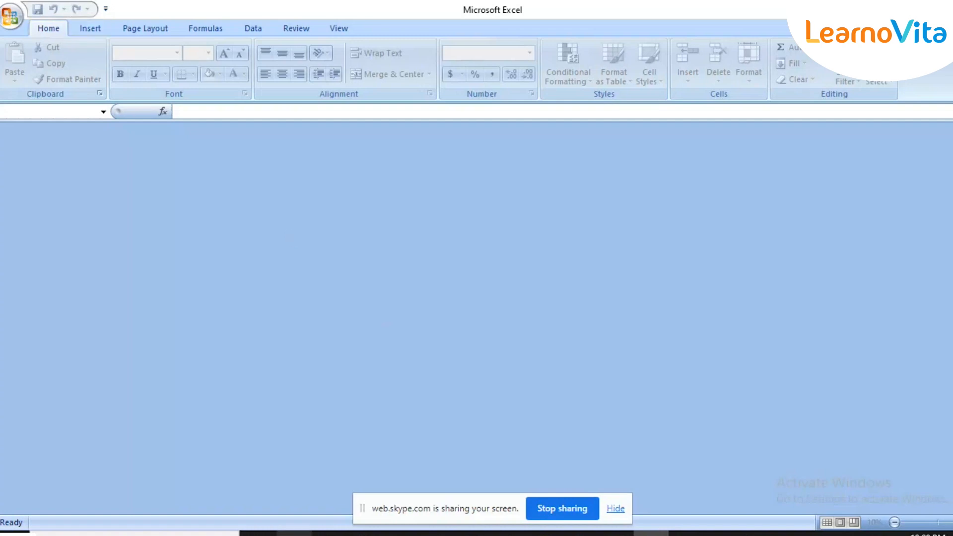
mouse_move(294, 533)
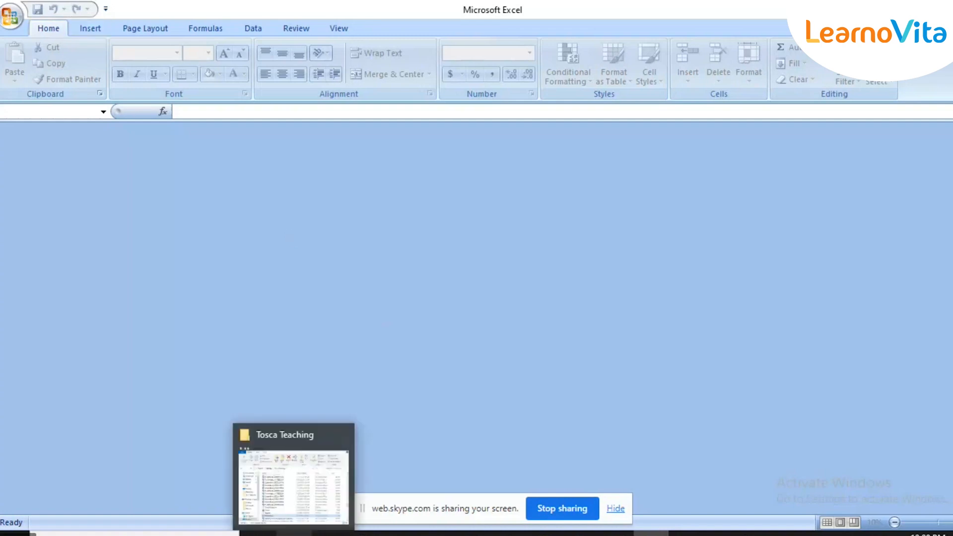
click(287, 452)
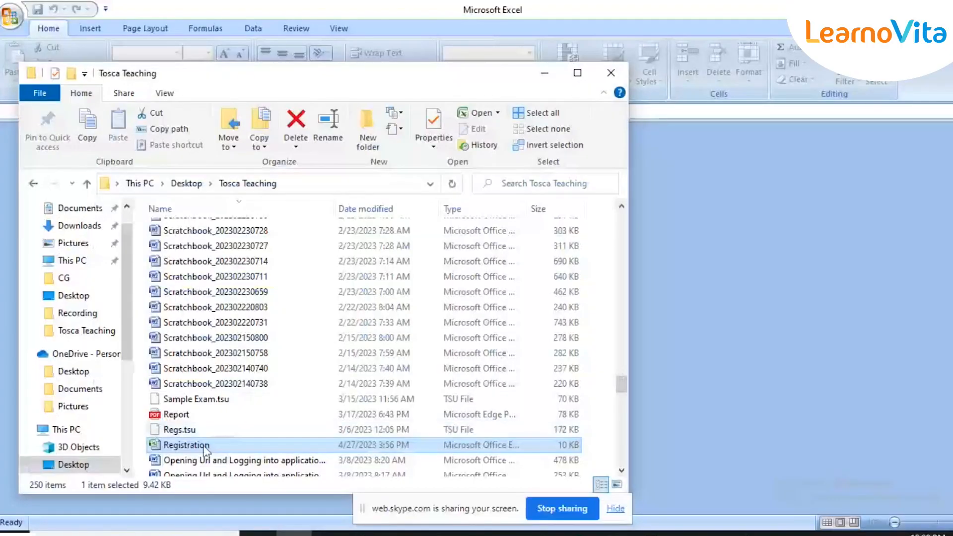
double_click(204, 445)
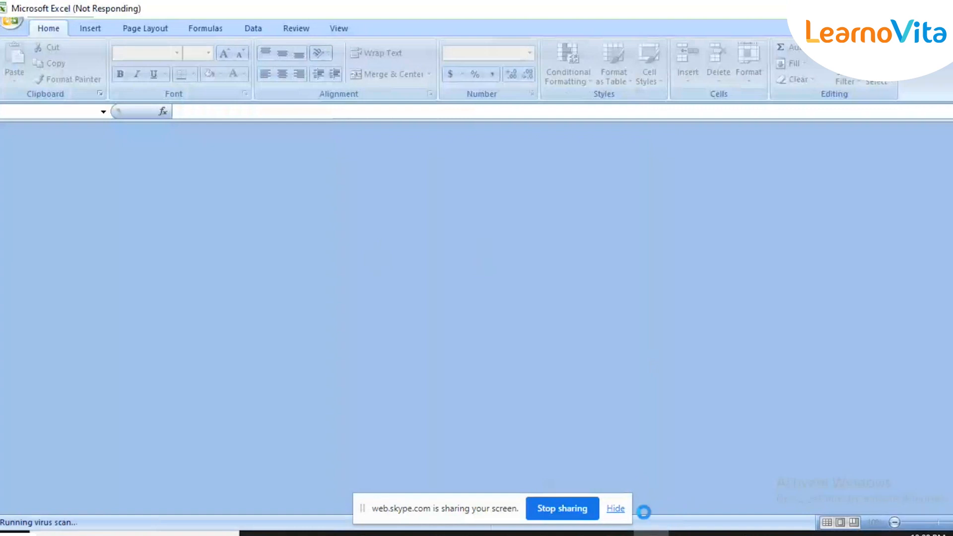
mouse_move(615, 534)
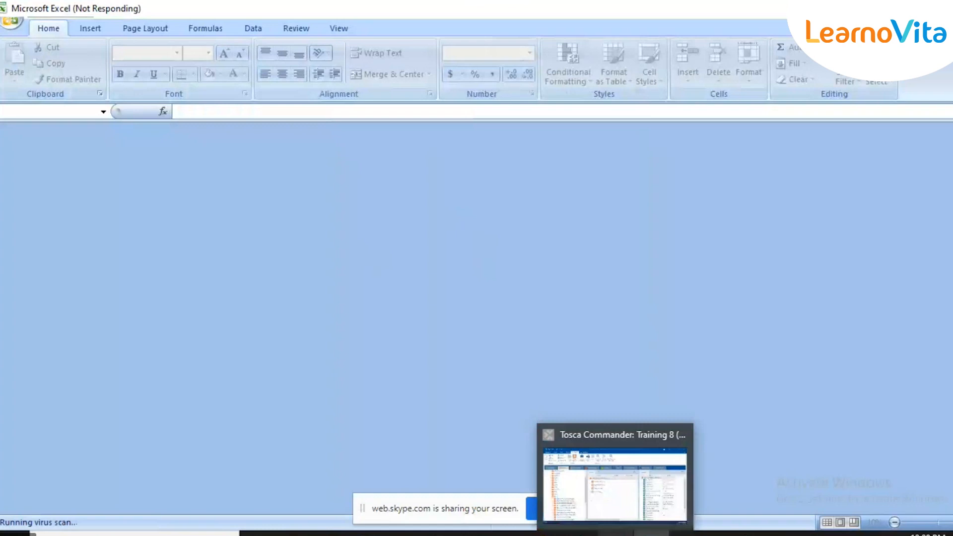
click(616, 534)
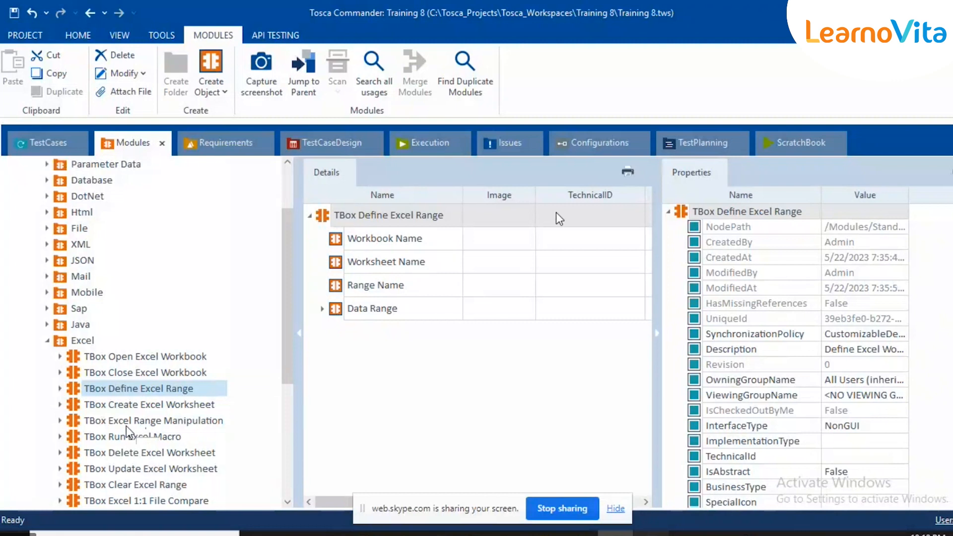
Switch to the Registration workbook in Excel and select the filled table range A8:D12 on the Register sheet
key(alt+Tab)
click(92, 218)
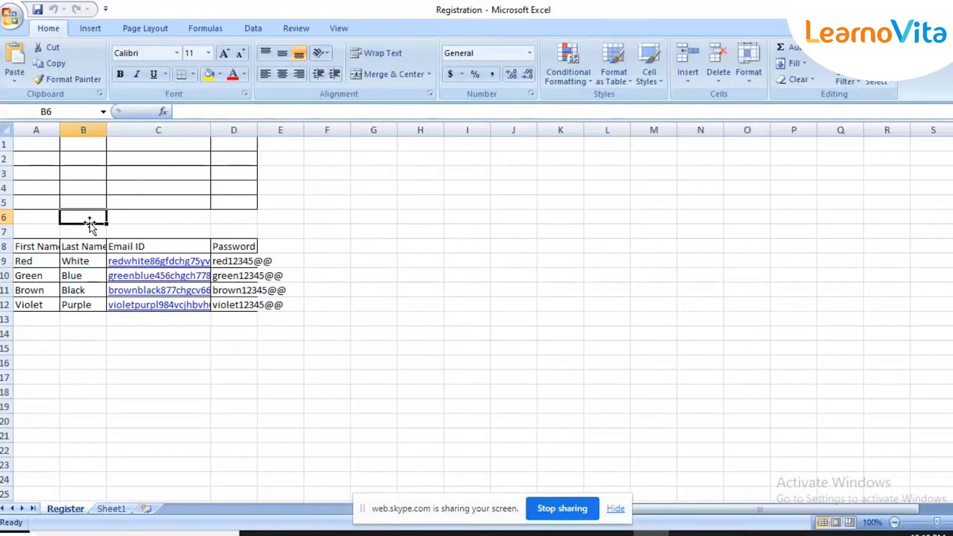
click(32, 232)
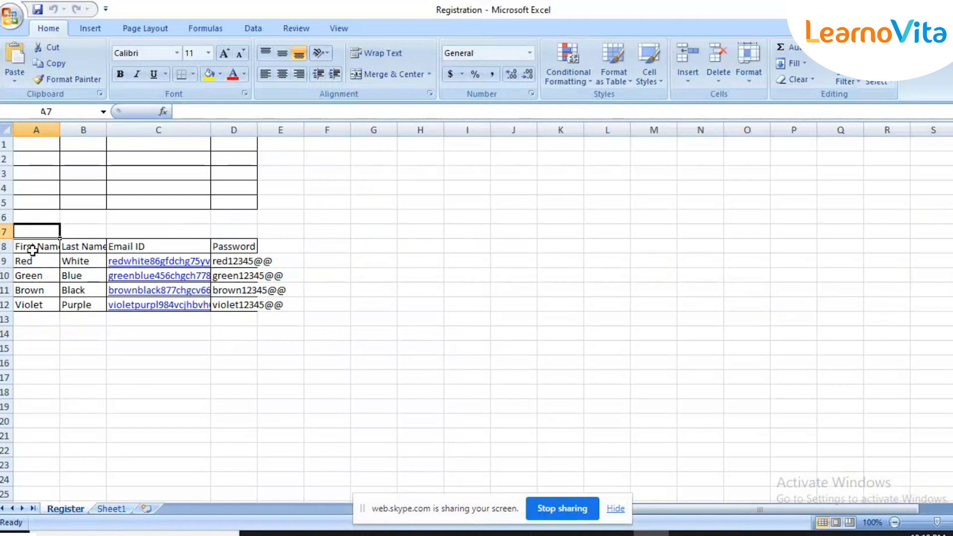
click(31, 248)
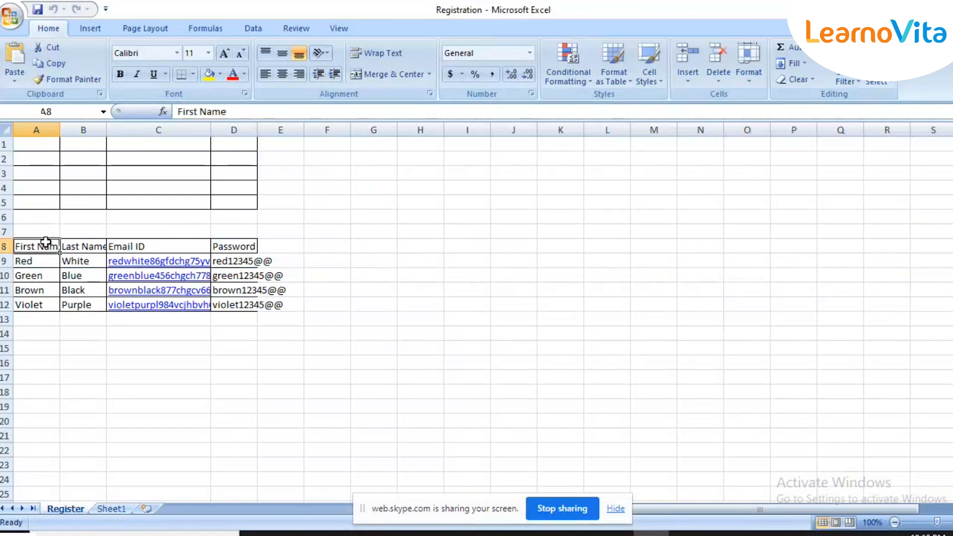
shift+click(246, 302)
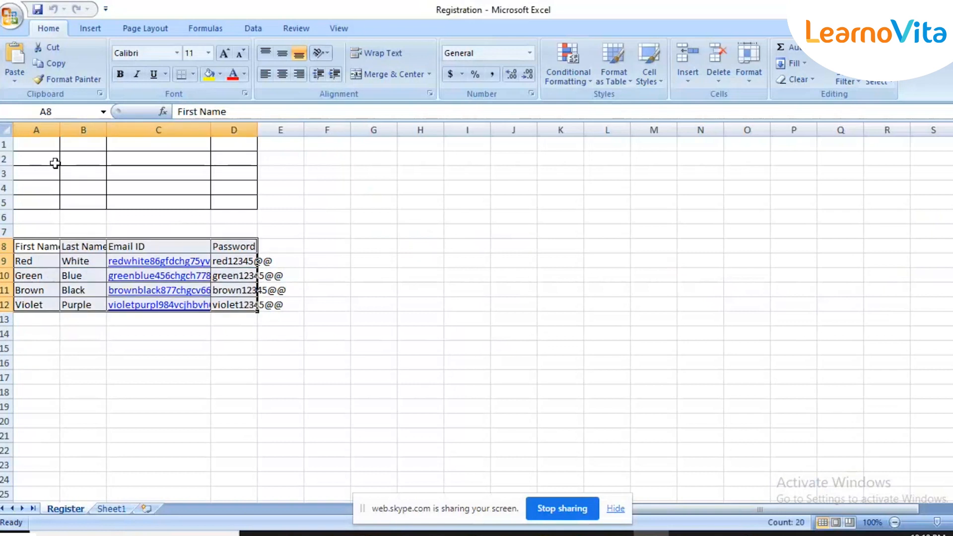
Select the empty bordered range A1:D5 on the Register sheet
click(36, 144)
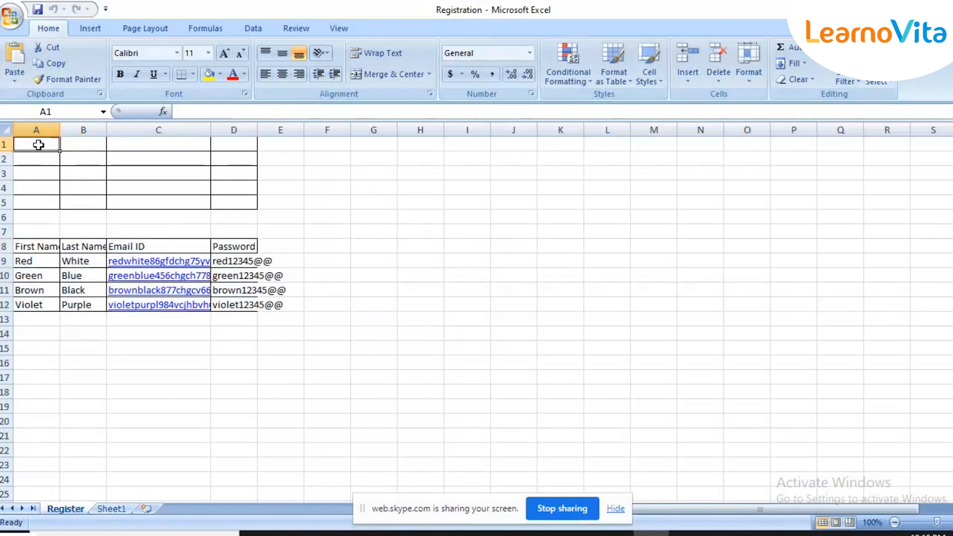
click(241, 201)
click(108, 156)
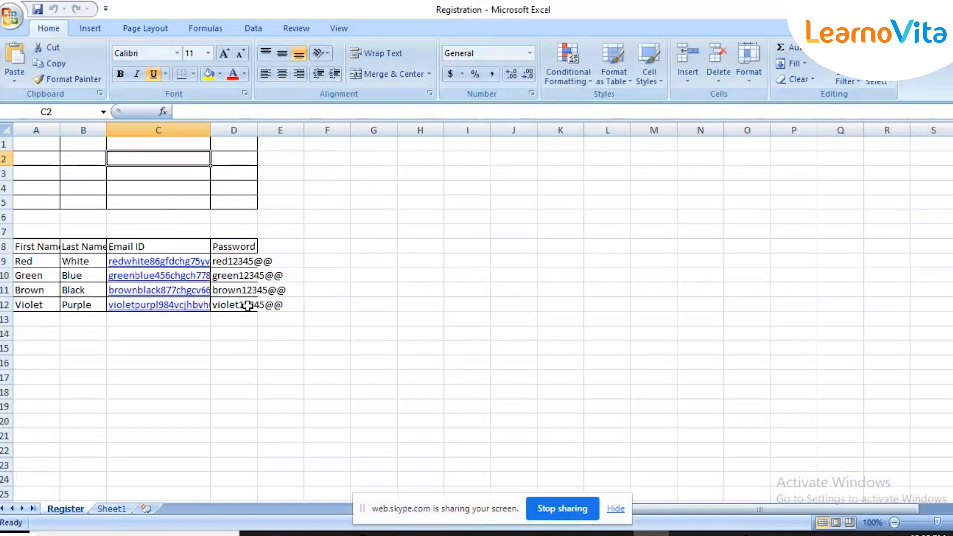
drag(36, 144, 239, 204)
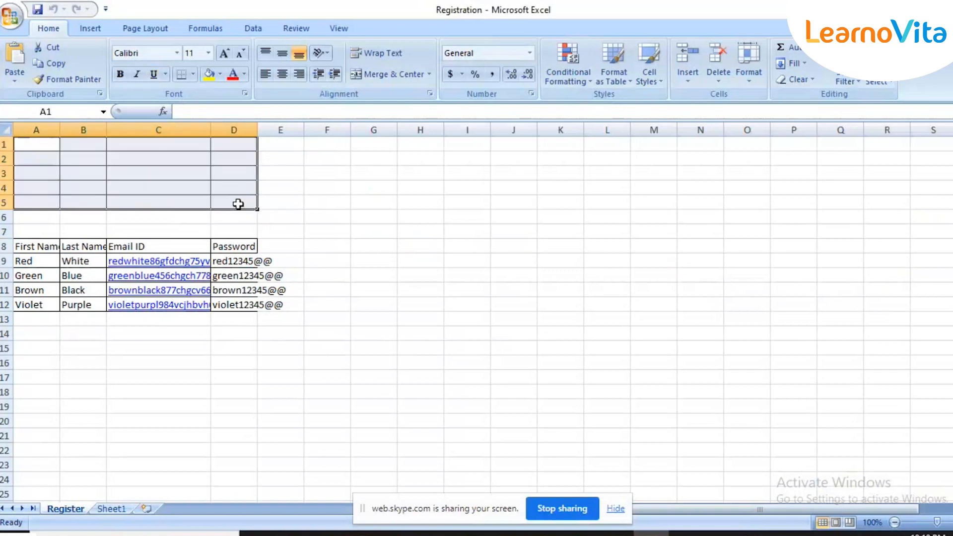
Compare the Registration workbook with TBox Define Excel Range in Tosca Commander and show the properties of the module's Range Name attribute
click(614, 534)
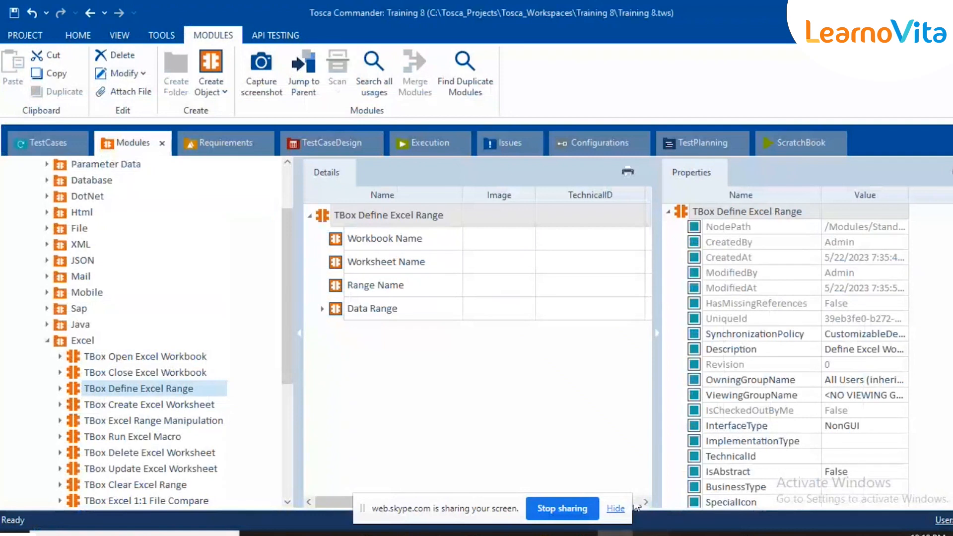
click(650, 534)
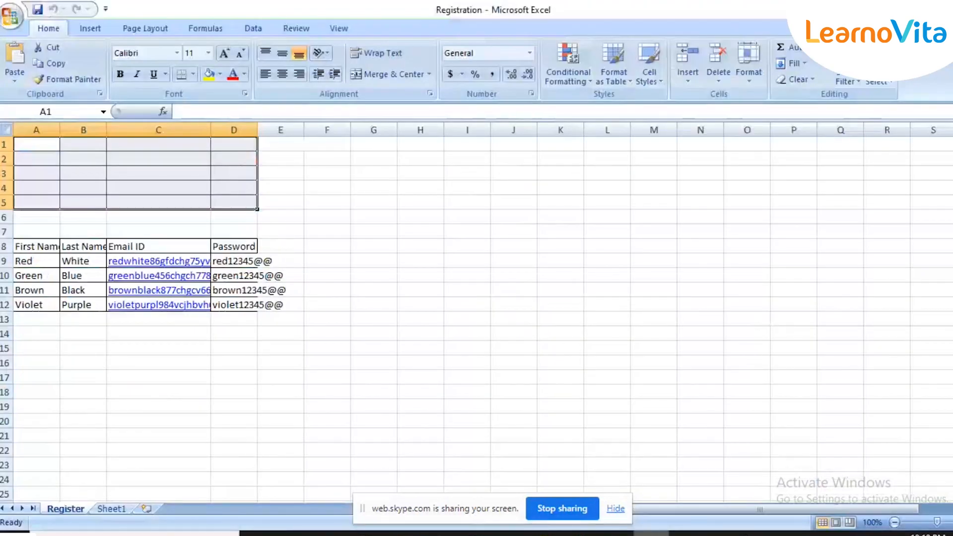
click(650, 534)
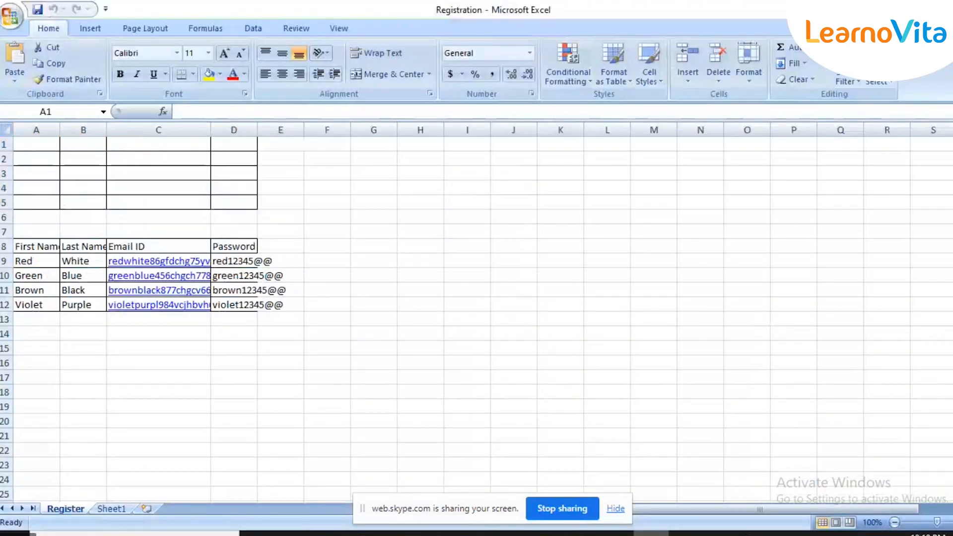
click(651, 534)
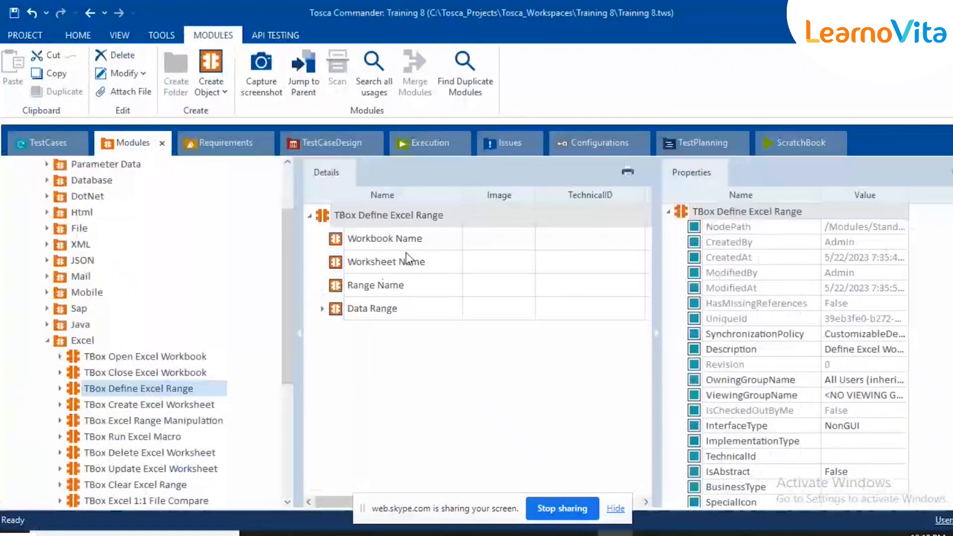
click(406, 285)
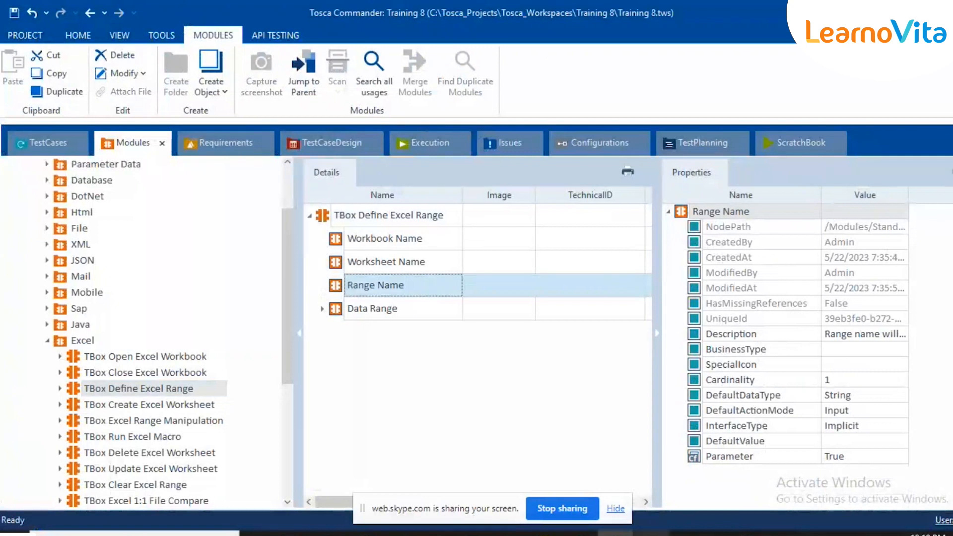
Glance at the Registration workbook, return to Tosca Commander, and expand Data Range to show the Start Cell properties
key(alt+Tab)
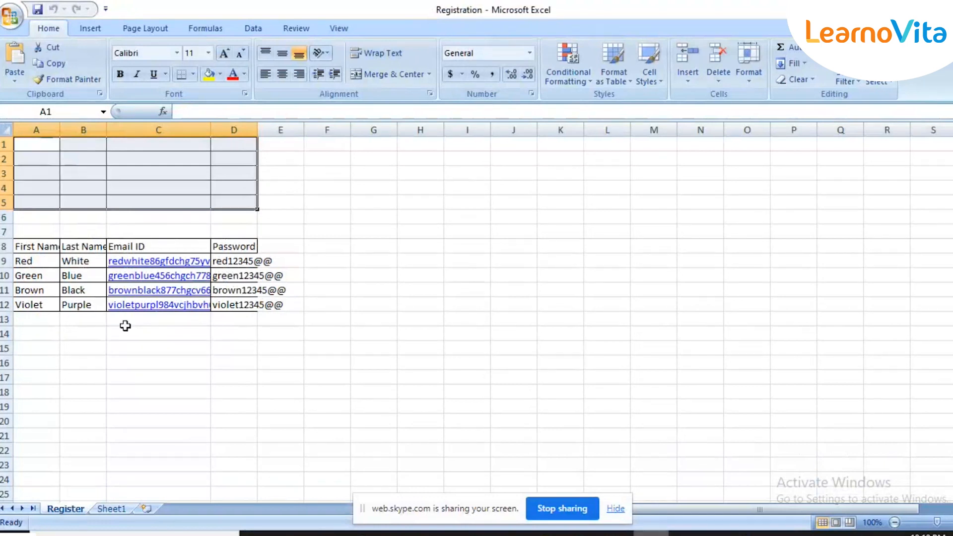
click(939, 9)
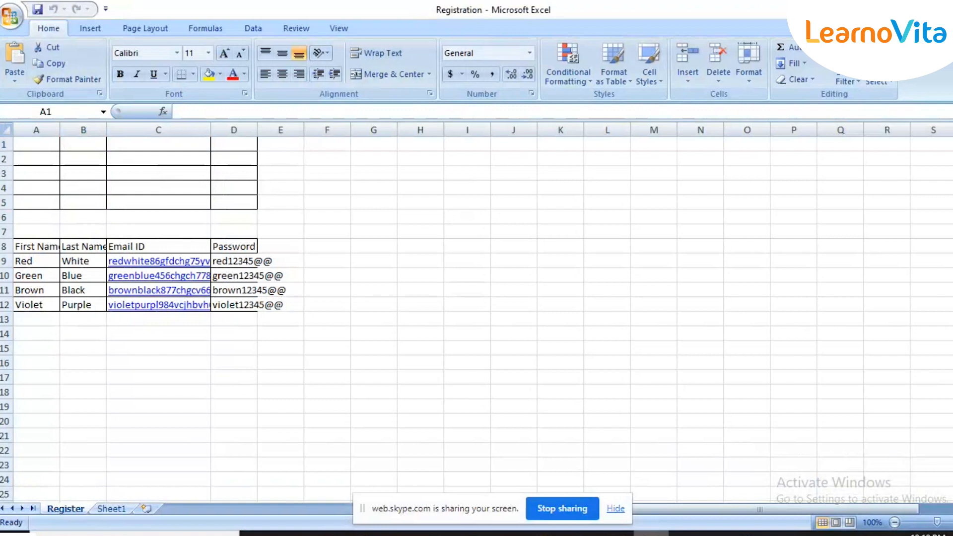
click(615, 533)
click(323, 309)
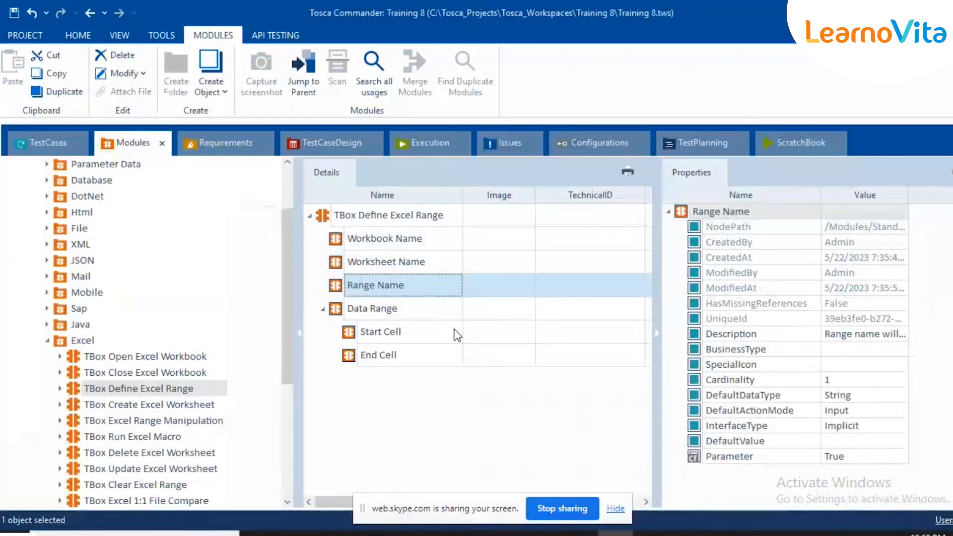
click(496, 338)
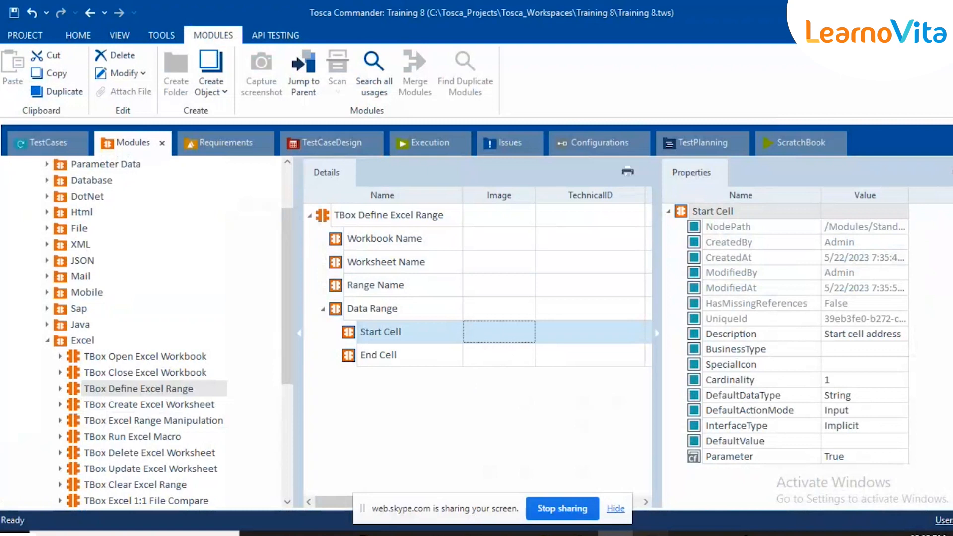
Switch to the Registration workbook in Excel and select the filled table's start cell A8 and end cell D12 in turn
click(650, 534)
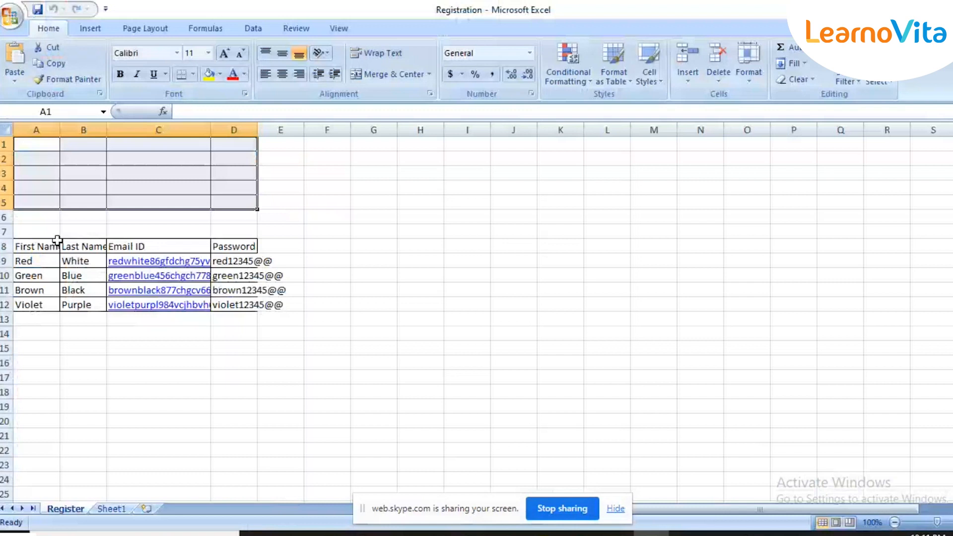
click(27, 251)
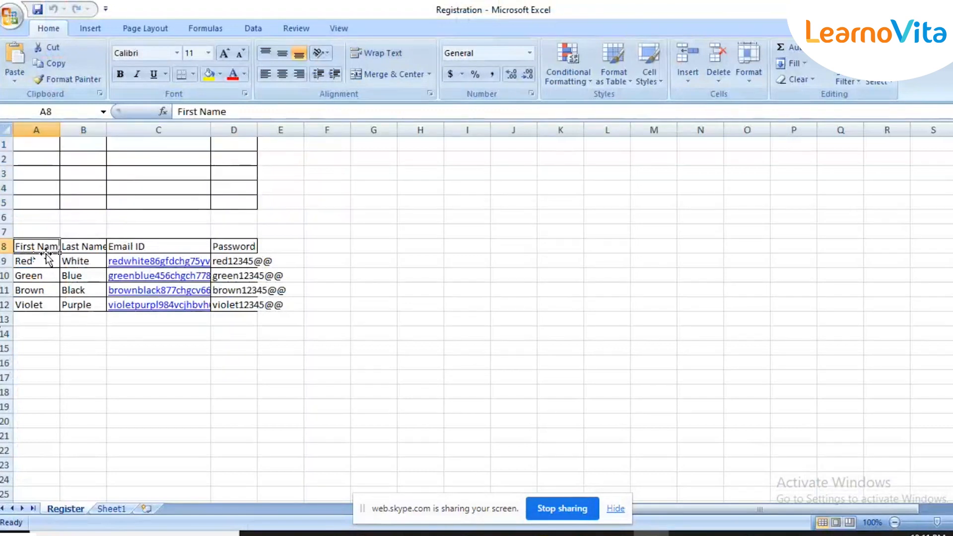
click(251, 306)
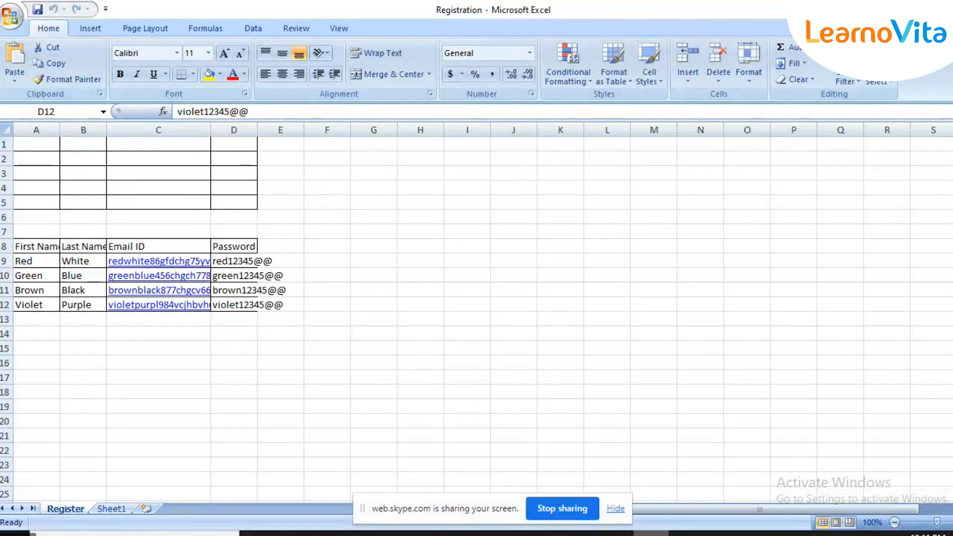
Return to Tosca Commander and show the properties of the Data Range attribute of TBox Define Excel Range
key(alt+Tab)
click(350, 318)
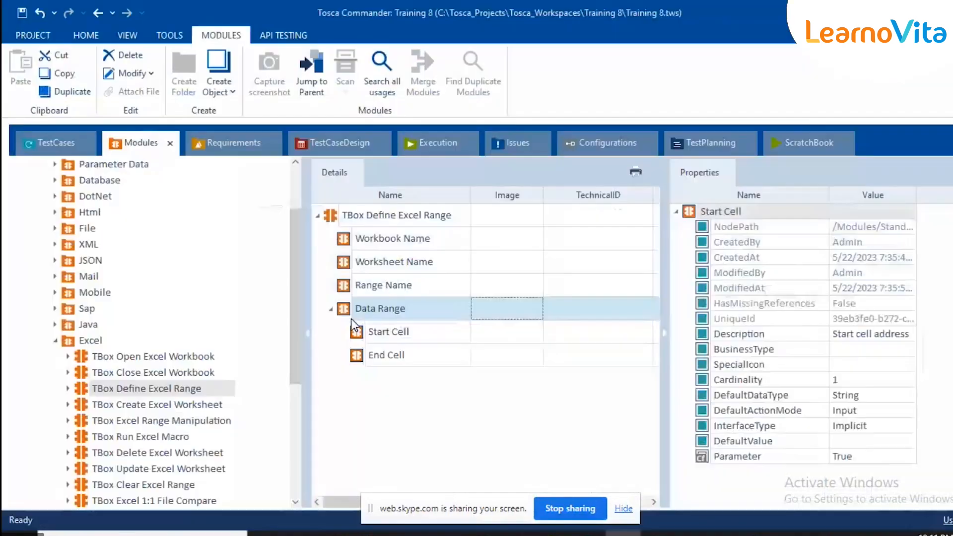
click(149, 391)
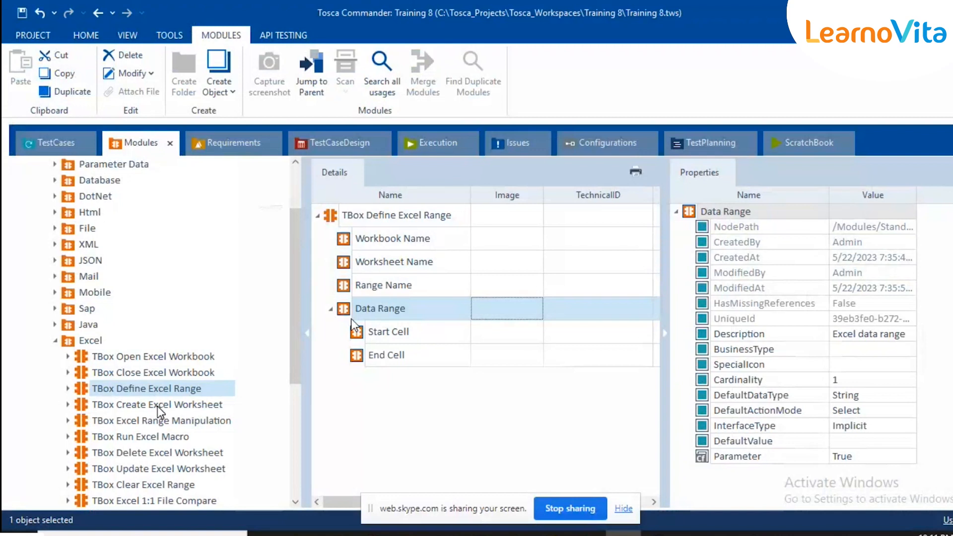
Review the Workbook Name and Worksheet Name attributes of TBox Create Excel Worksheet, checking the sheets in the Registration workbook
click(157, 406)
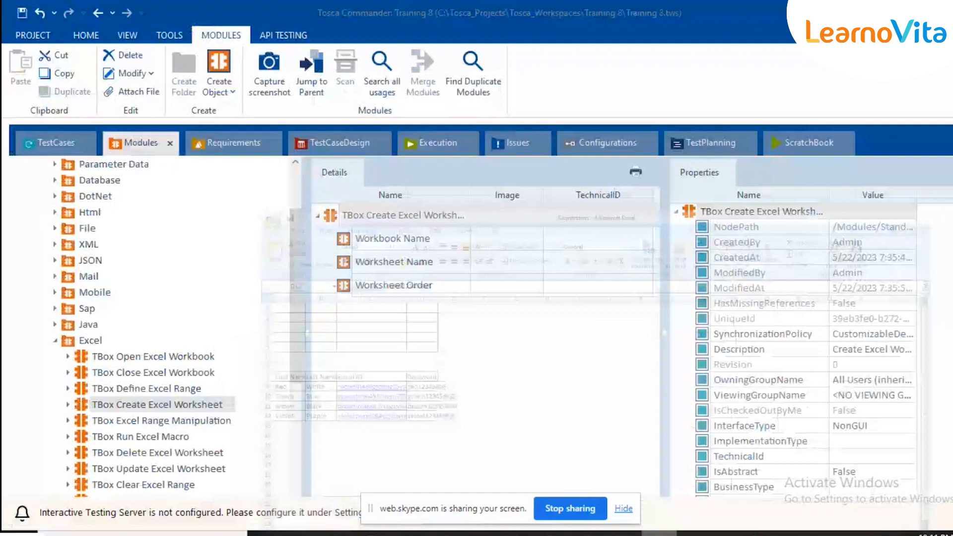
click(391, 239)
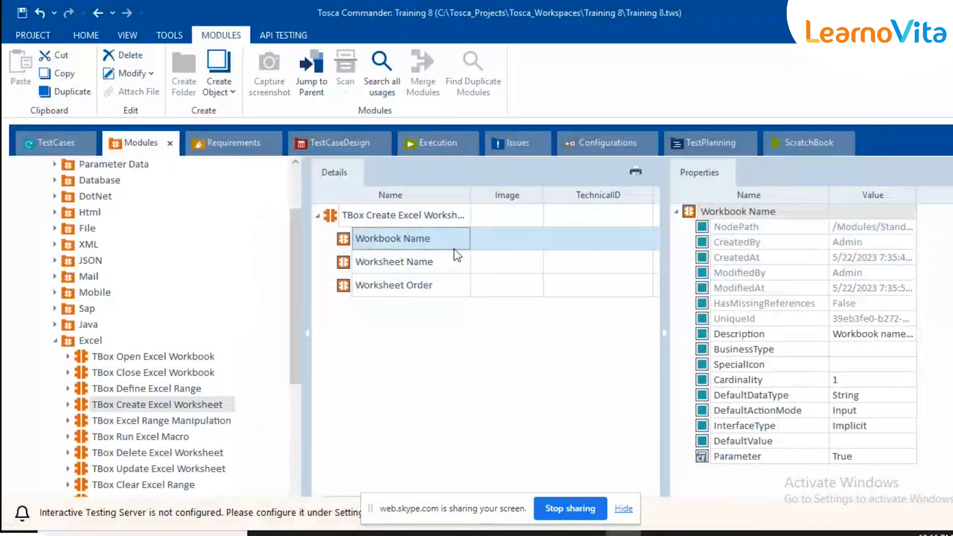
click(400, 268)
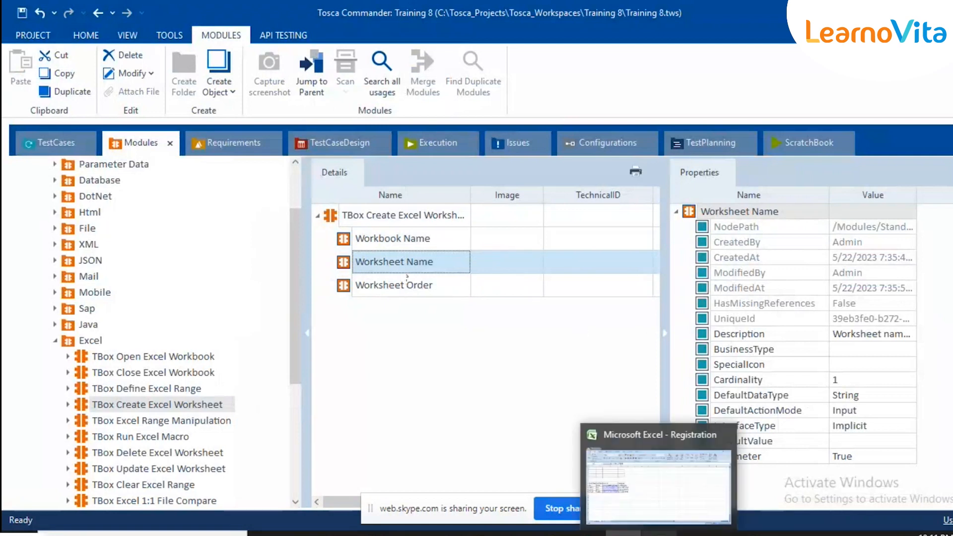
click(658, 534)
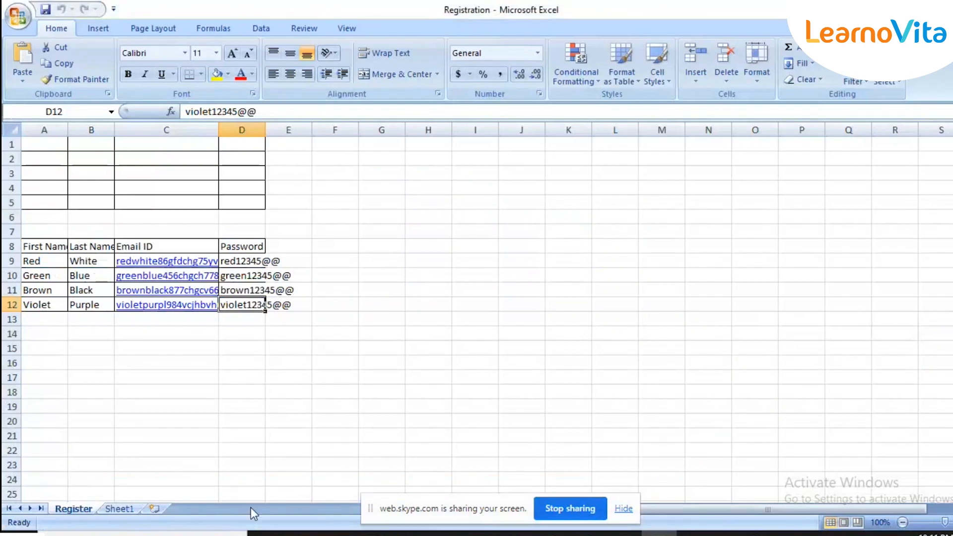
click(41, 534)
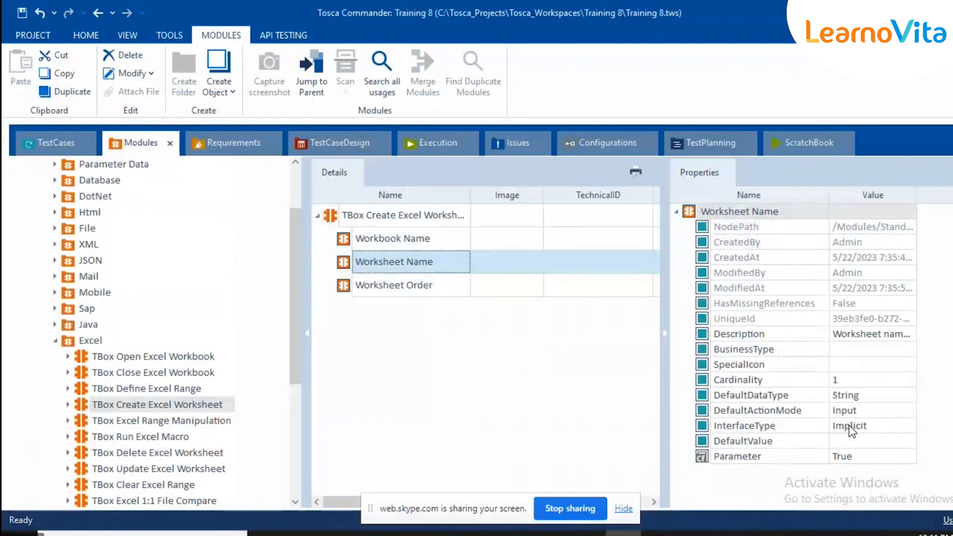
Show the Worksheet Order properties, check the sheet order in the Registration workbook, and return to Tosca Commander
key(Down)
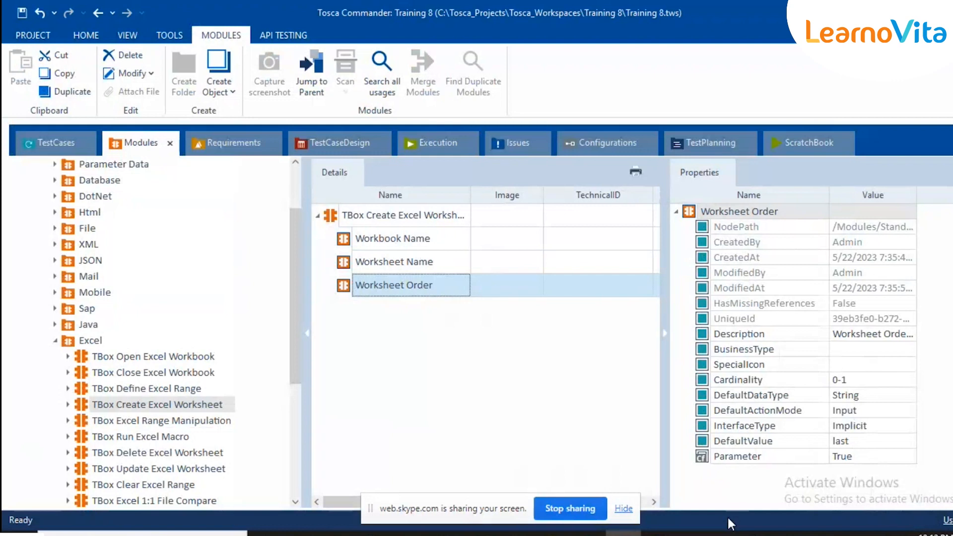
click(659, 533)
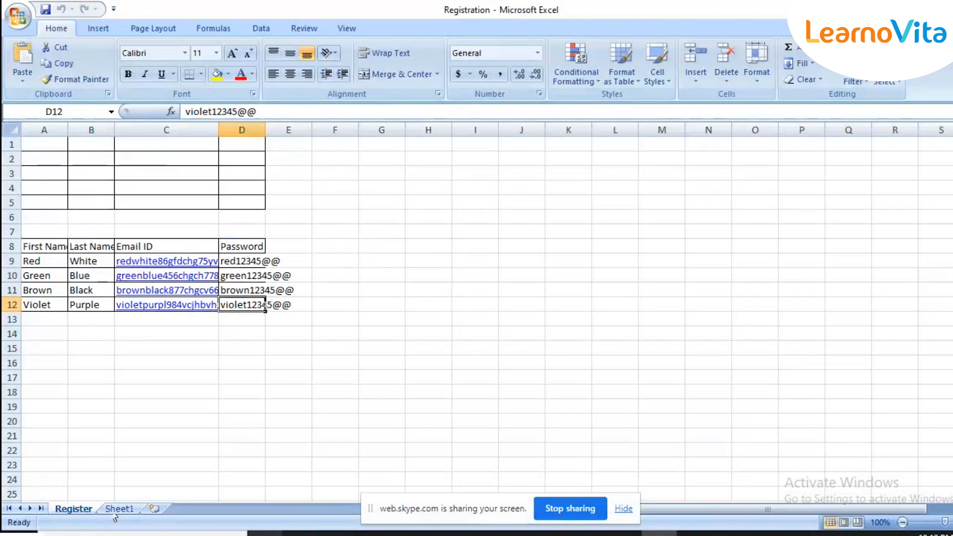
key(alt+Tab)
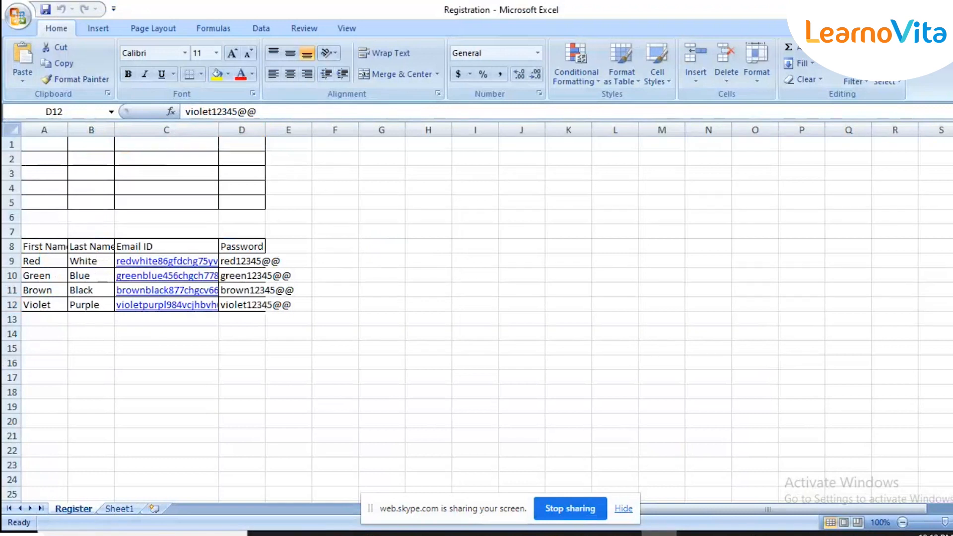
Show the TBox Excel Range Manipulation module and the properties of its Range Name attribute
click(112, 416)
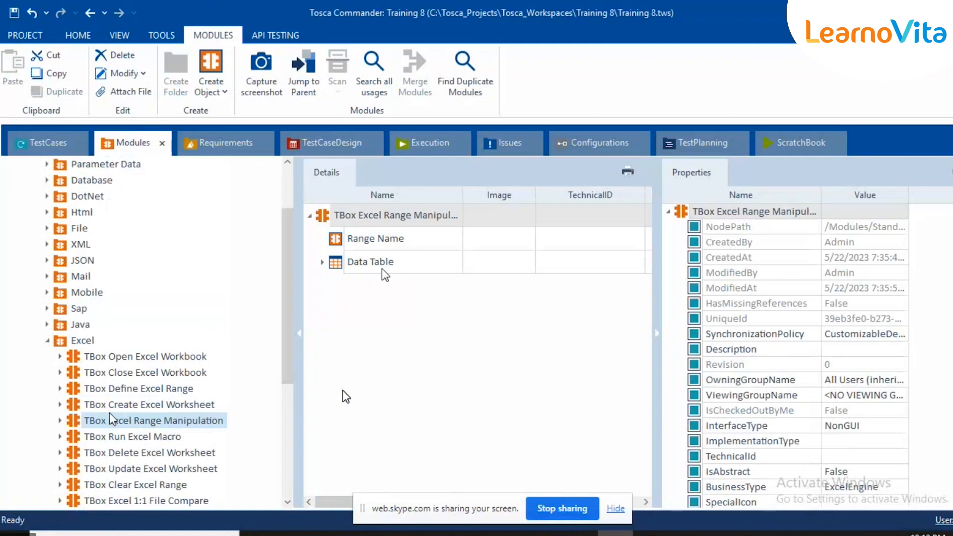
click(513, 235)
click(513, 236)
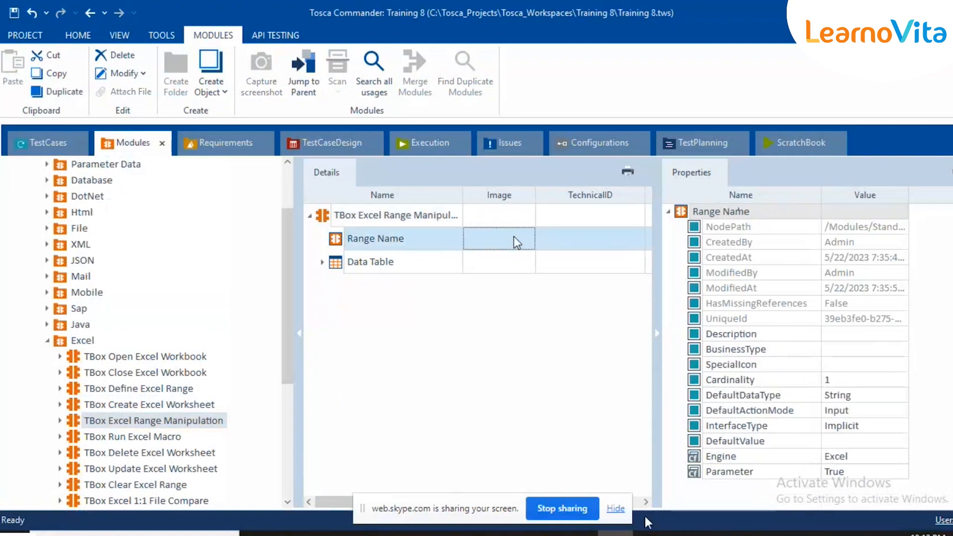
Select the ranges A8:D12 and A1:D5 in turn on Excel's Register sheet, and return to Tosca Commander
click(650, 533)
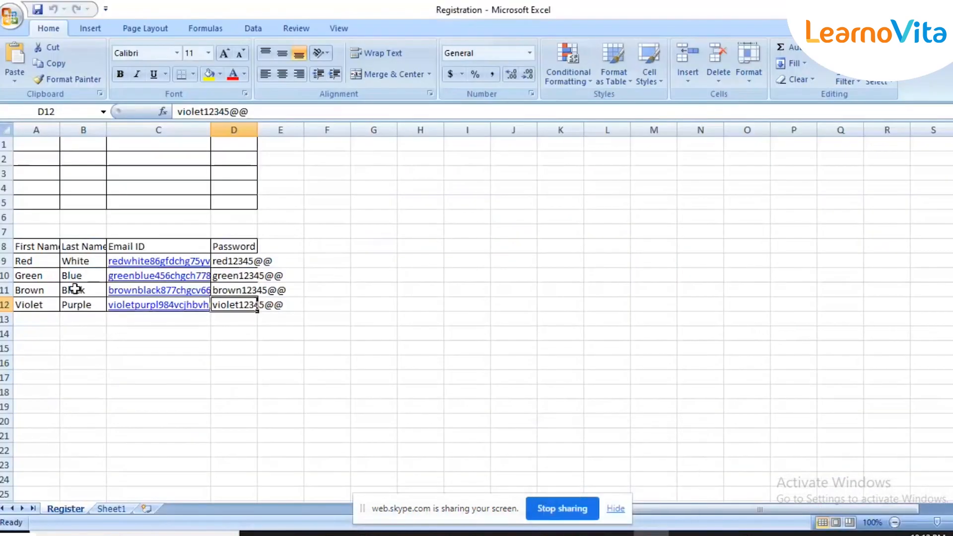
drag(39, 249, 255, 305)
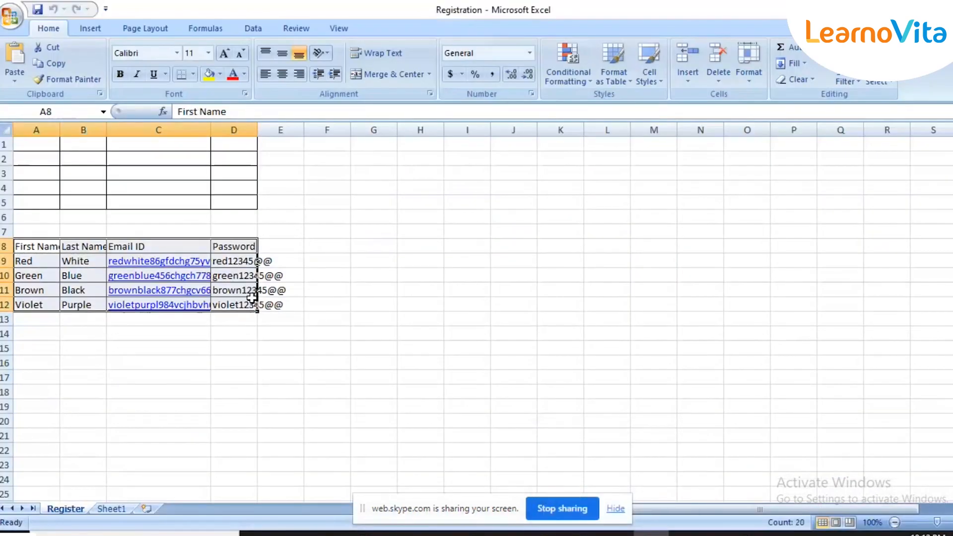
click(37, 144)
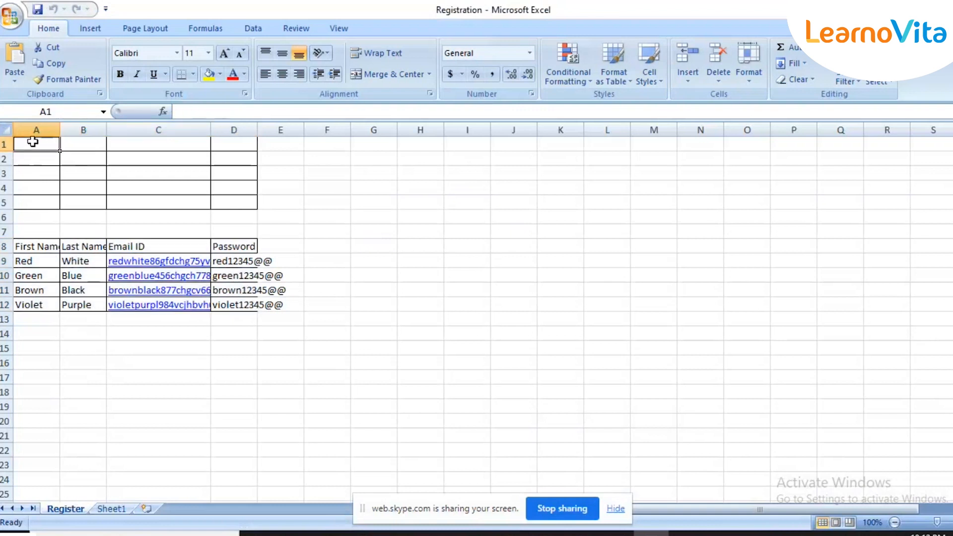
drag(37, 144, 234, 196)
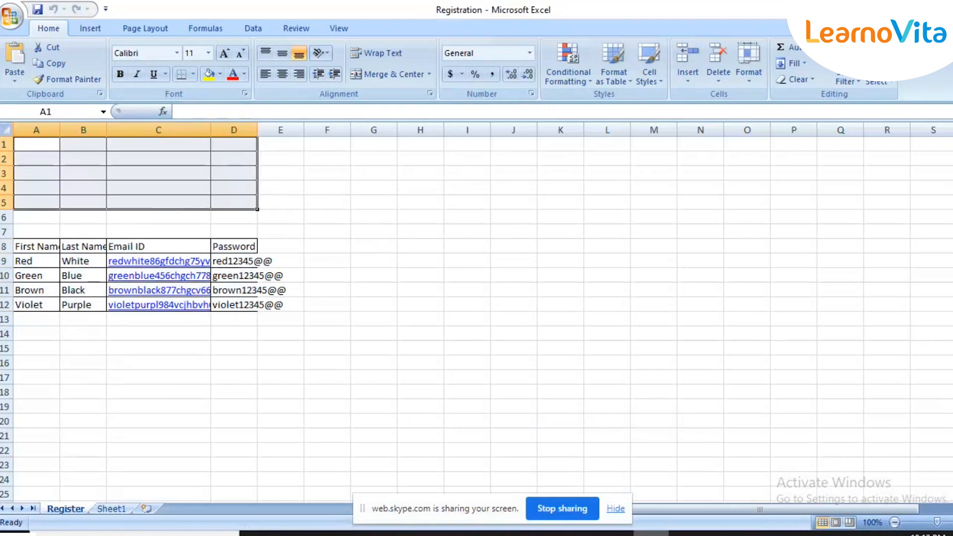
click(650, 534)
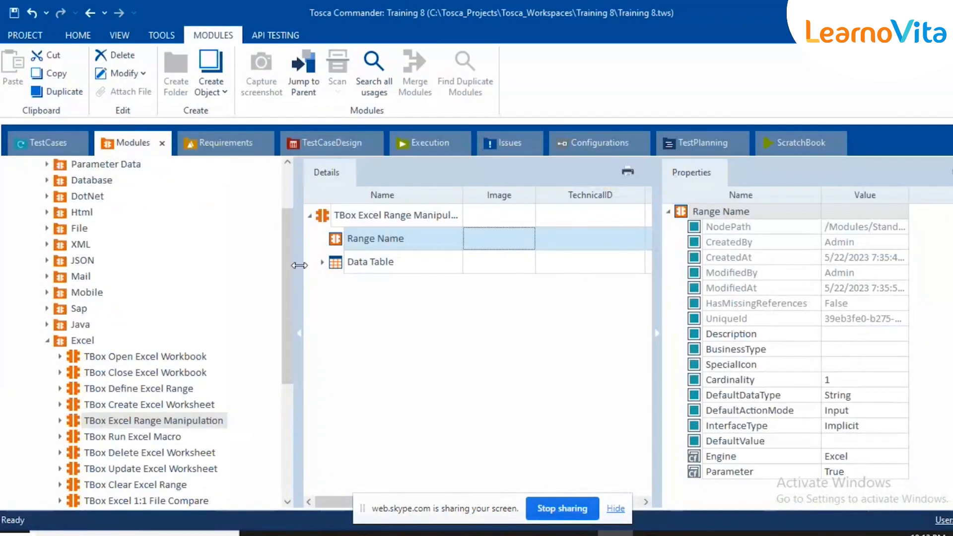
Expand Data Table into its row and column attributes, and compare them with cells A8 and D12 of the Registration workbook in Excel
click(322, 262)
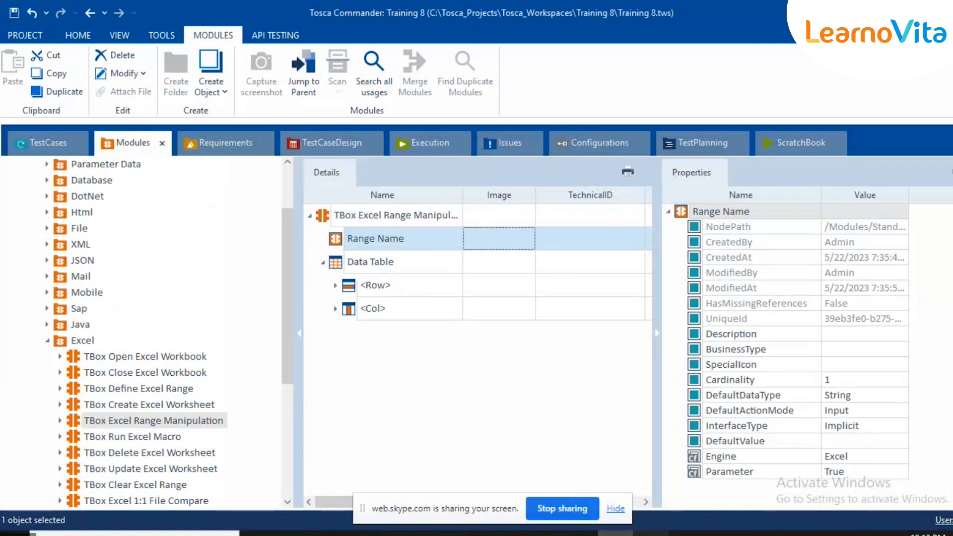
key(alt+Tab)
click(28, 245)
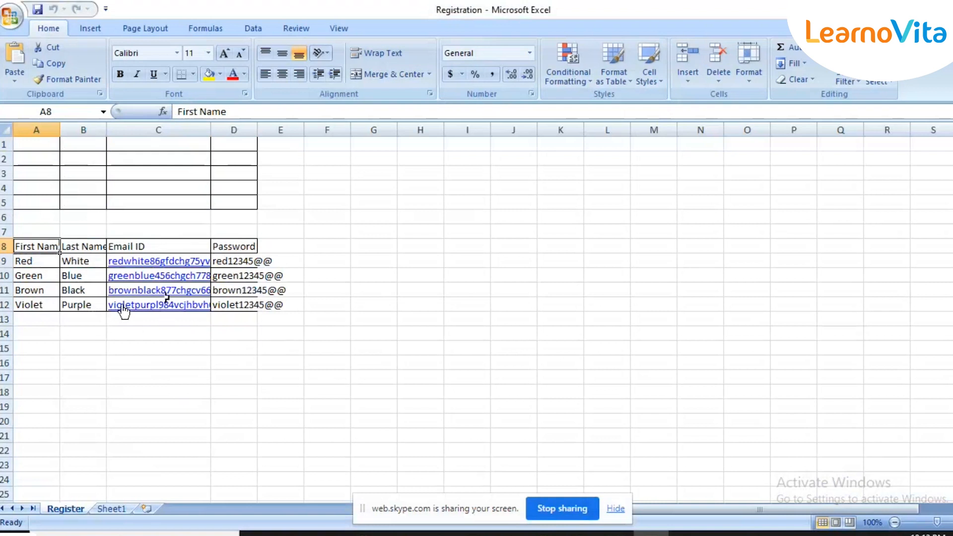
click(231, 304)
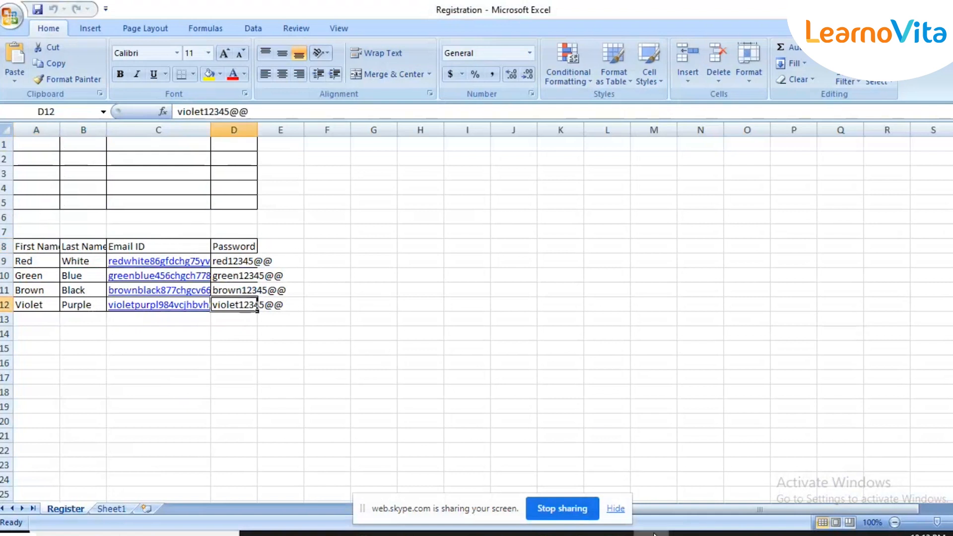
click(621, 534)
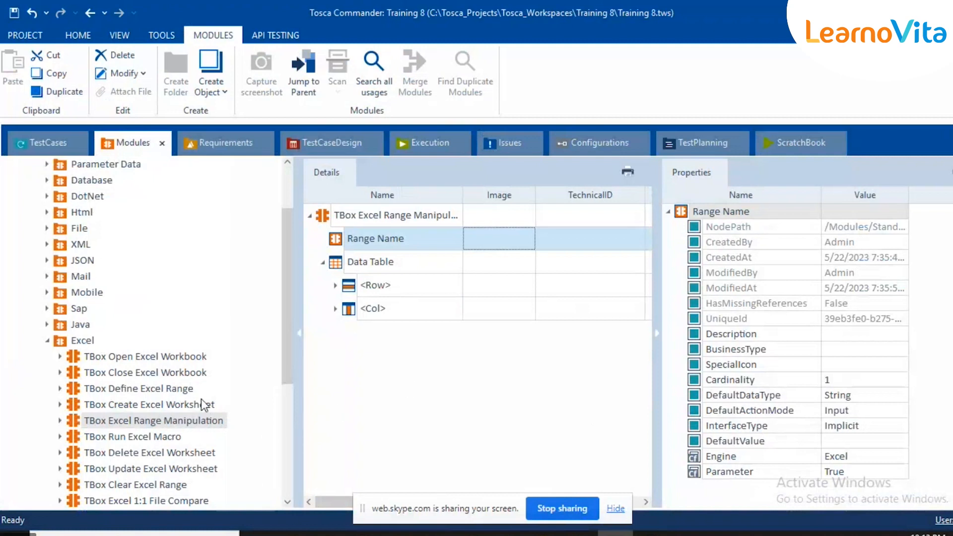
Show the TBox Run Excel Macro module with its Workbook Name, Macro Name and Timeout attributes
scroll(202, 401, down, 1)
click(141, 383)
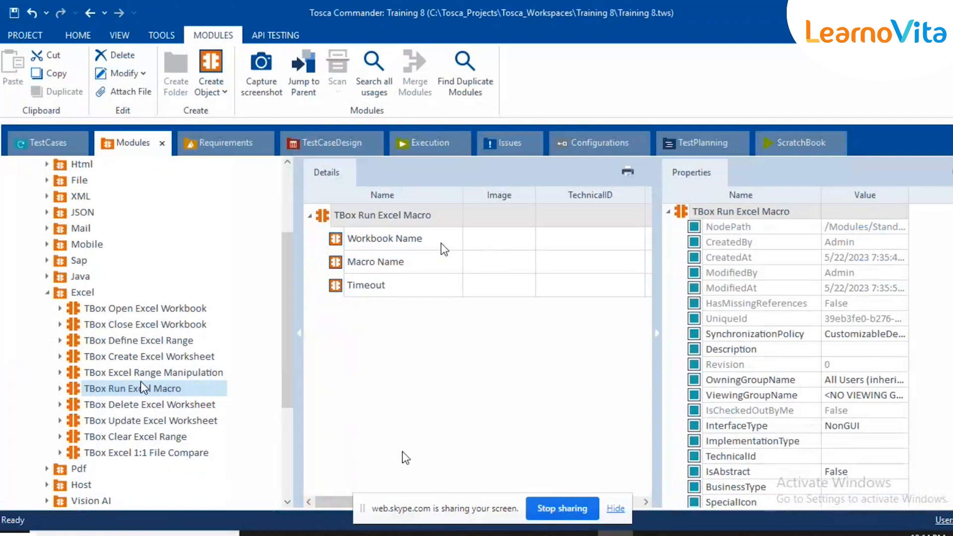
click(402, 452)
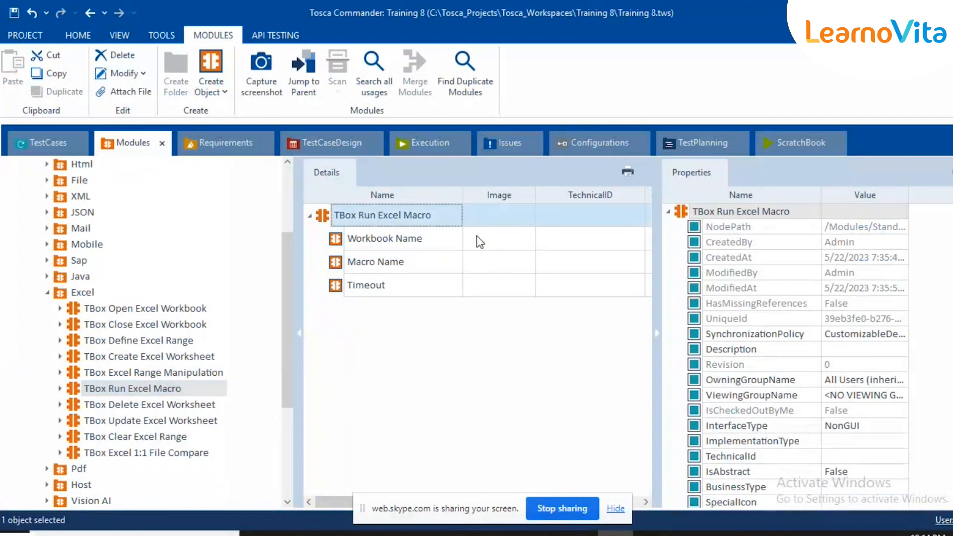
Review the properties of Workbook Name, Macro Name and Timeout in TBox Run Excel Macro, and reselect the module itself
click(451, 240)
click(451, 268)
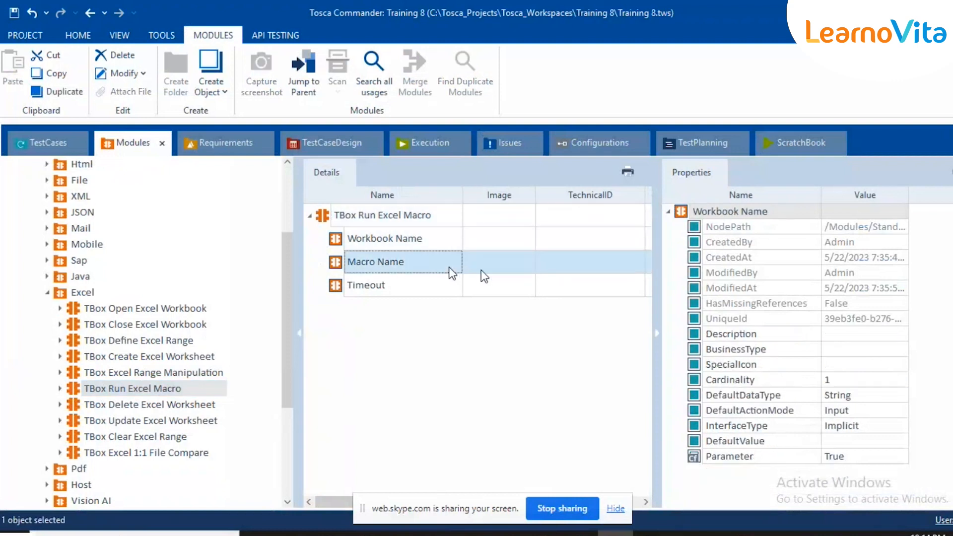
click(492, 272)
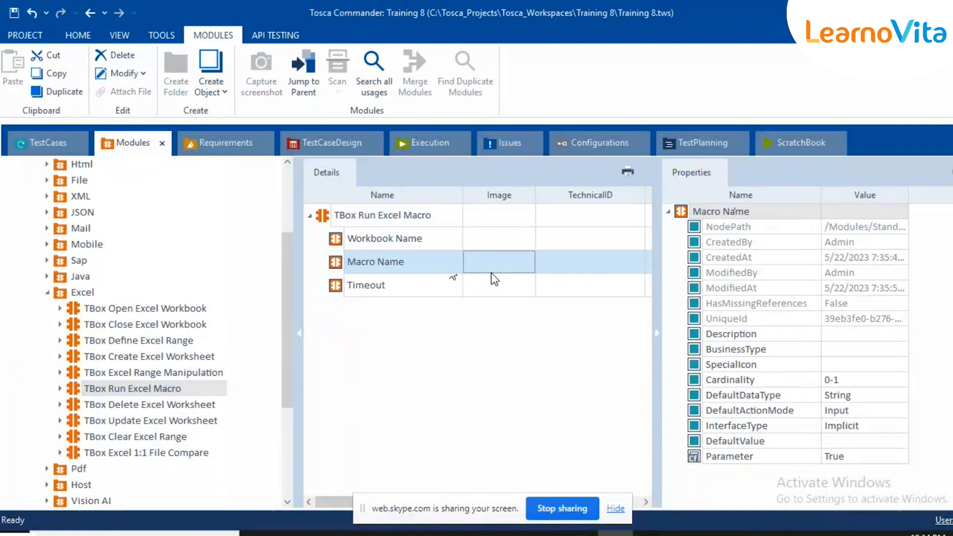
click(489, 285)
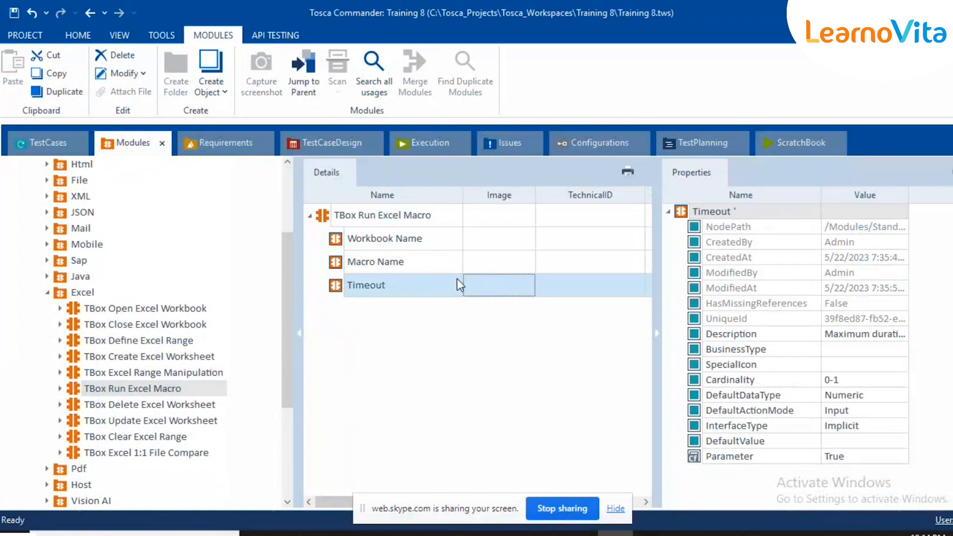
click(492, 291)
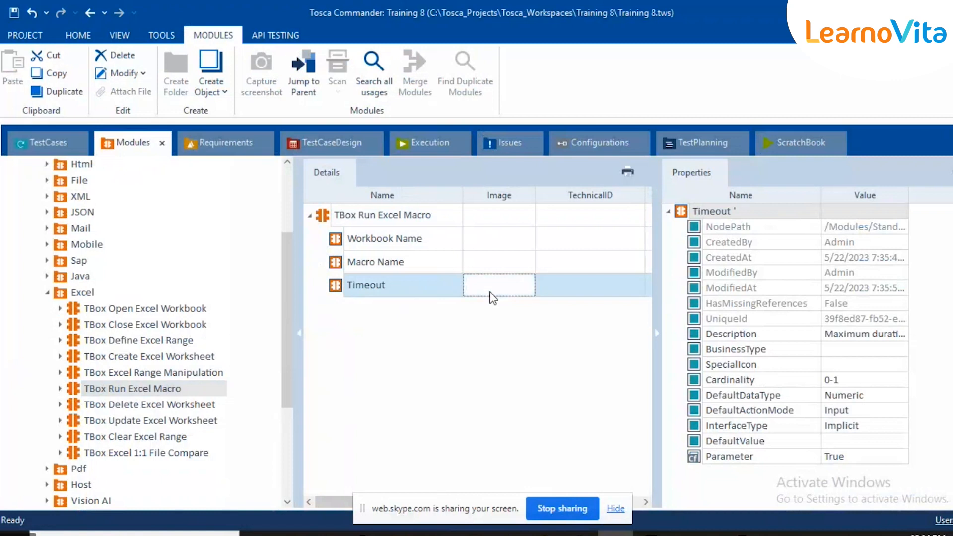
click(371, 215)
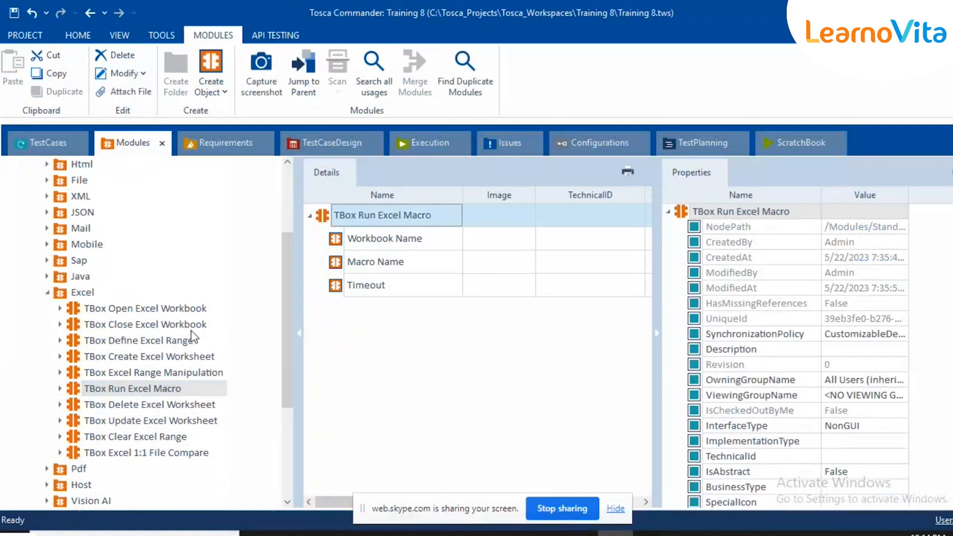
Show the TBox Delete Excel Worksheet module, check the Registration workbook's sheets in Excel, and view the Worksheet Name properties in Tosca Commander
click(148, 403)
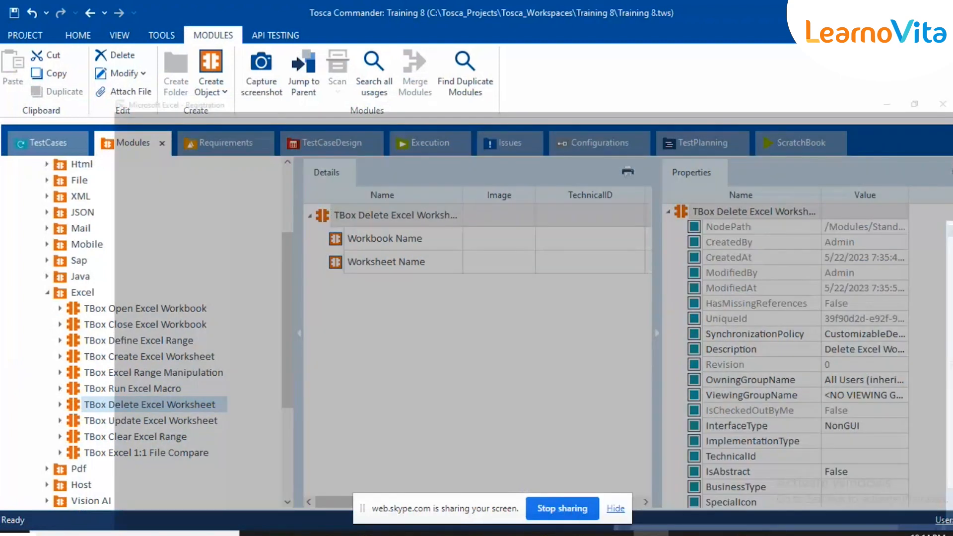
click(662, 534)
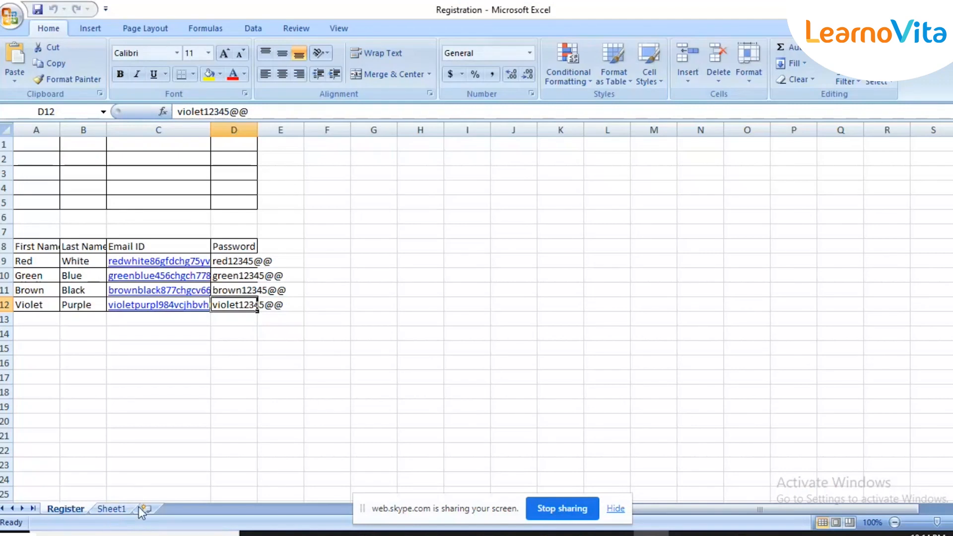
click(16, 534)
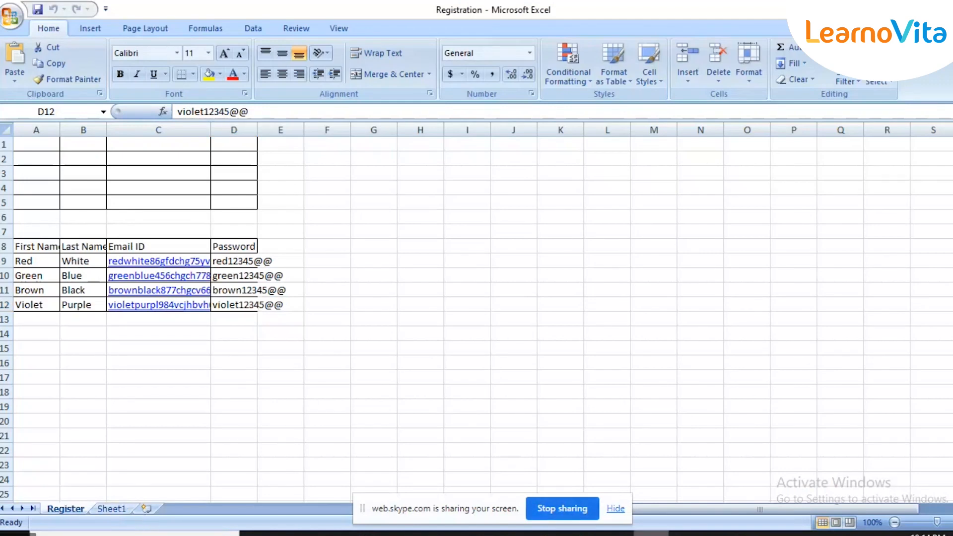
click(615, 534)
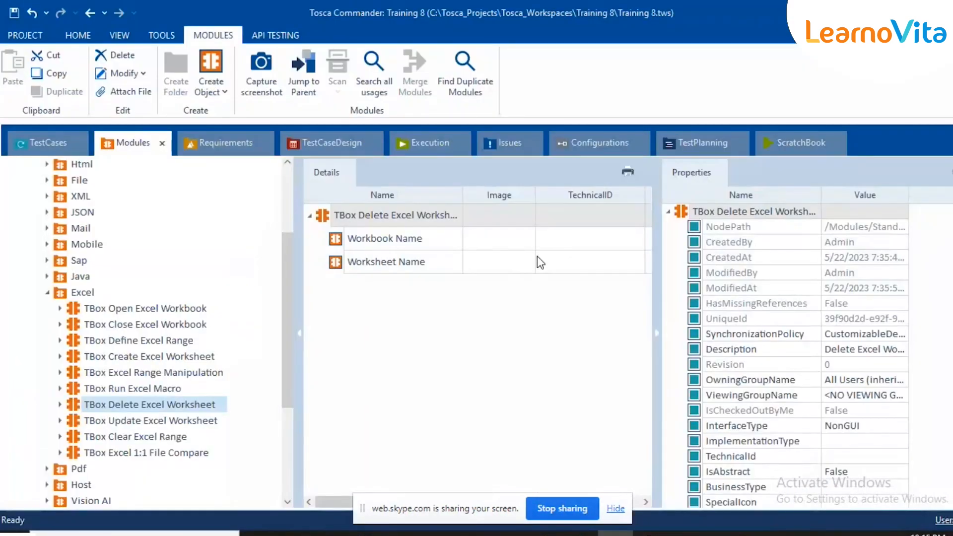
click(493, 267)
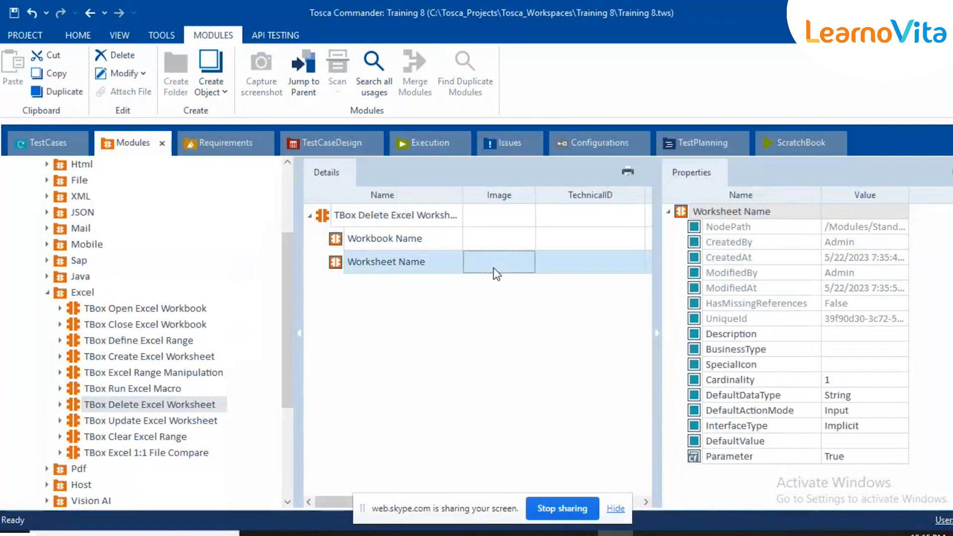
Show the TBox Update Excel Worksheet module and view its Workbook Name, Current Worksheet Name, New Worksheet Name and New Order attributes
click(159, 423)
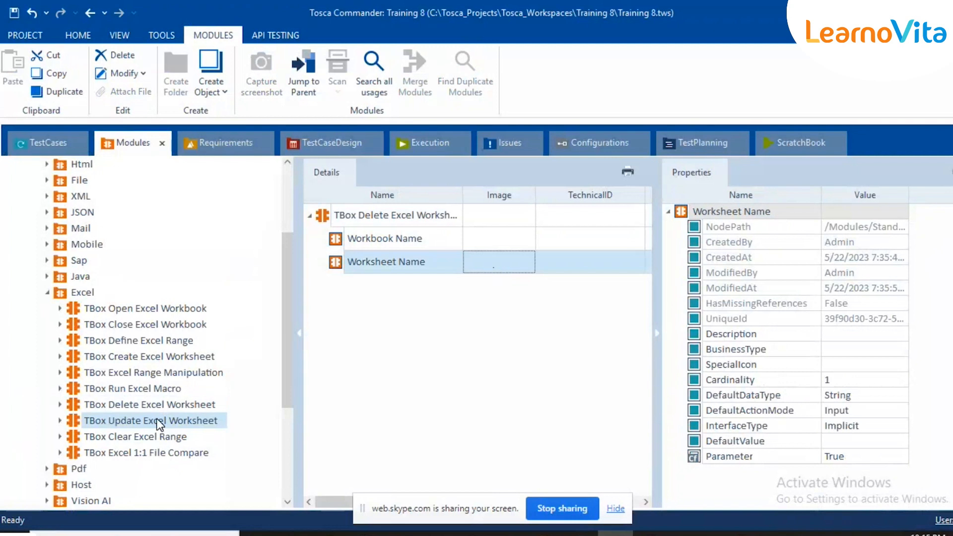
click(380, 243)
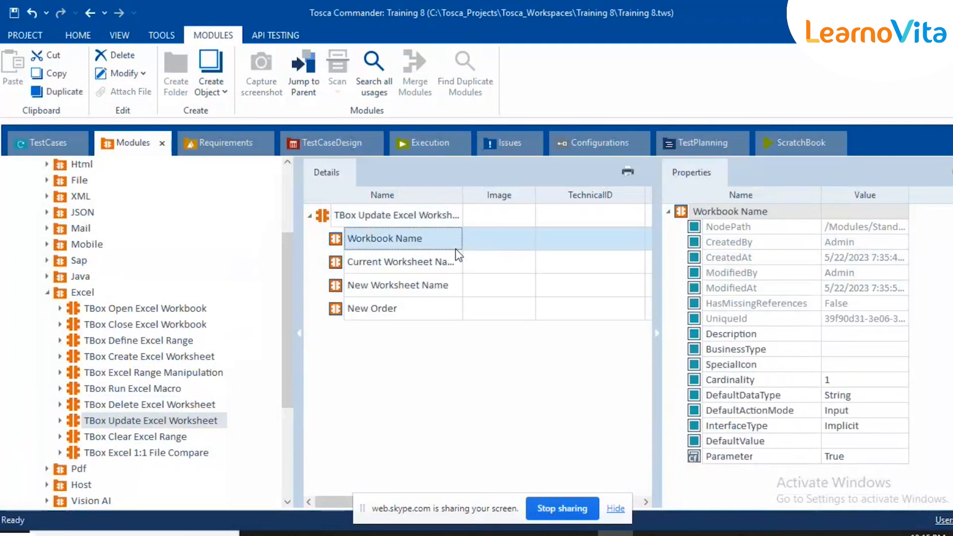
click(391, 269)
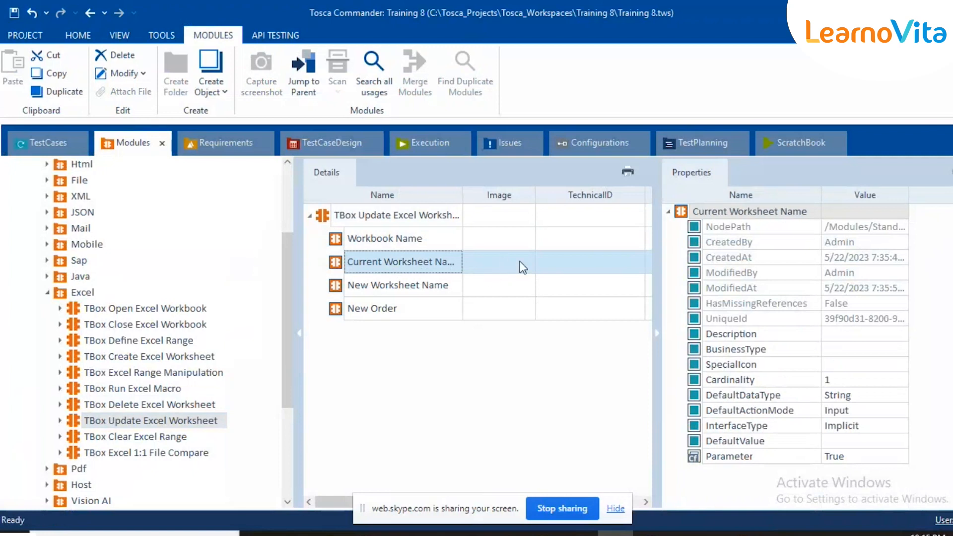
click(492, 258)
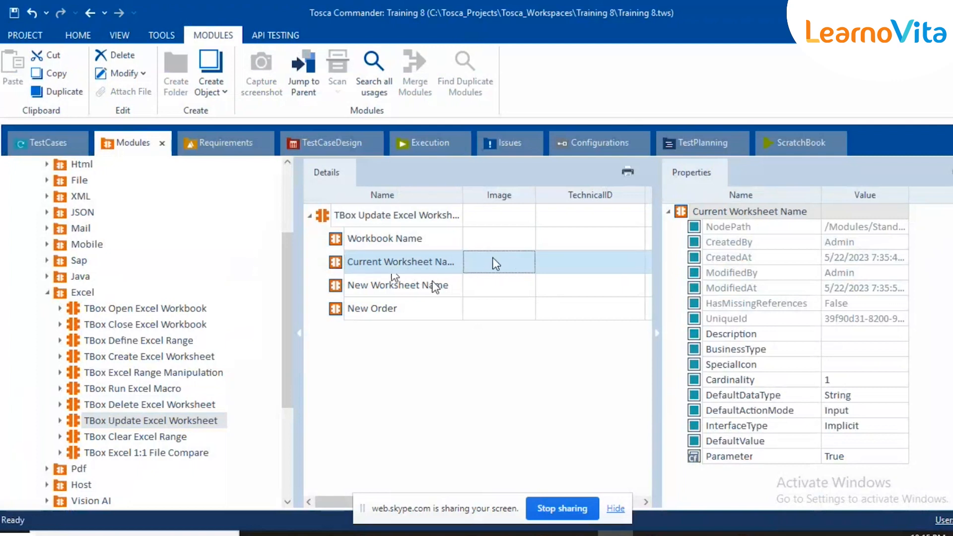
click(469, 292)
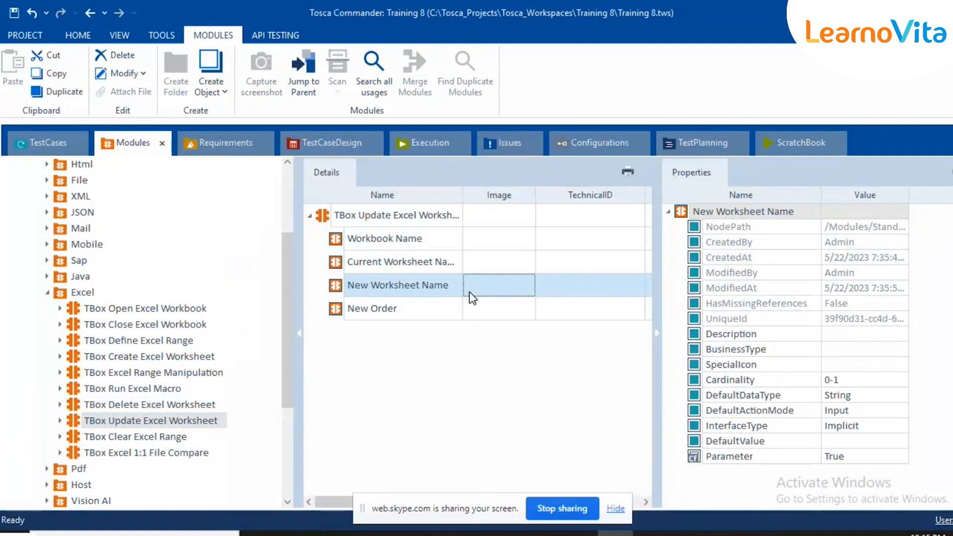
key(Down)
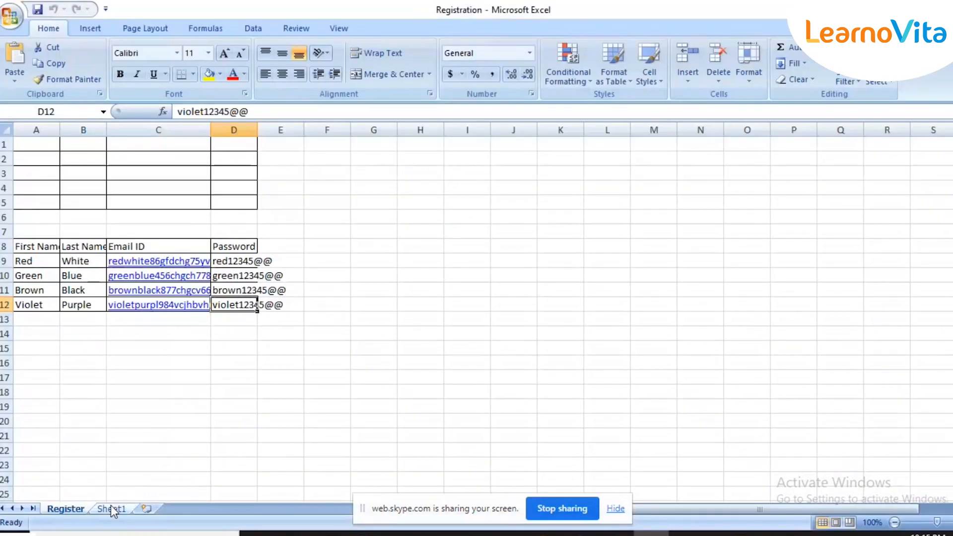
Show Sheet1 of the Registration workbook in Excel as the worksheet example, and return to Tosca Commander
click(112, 508)
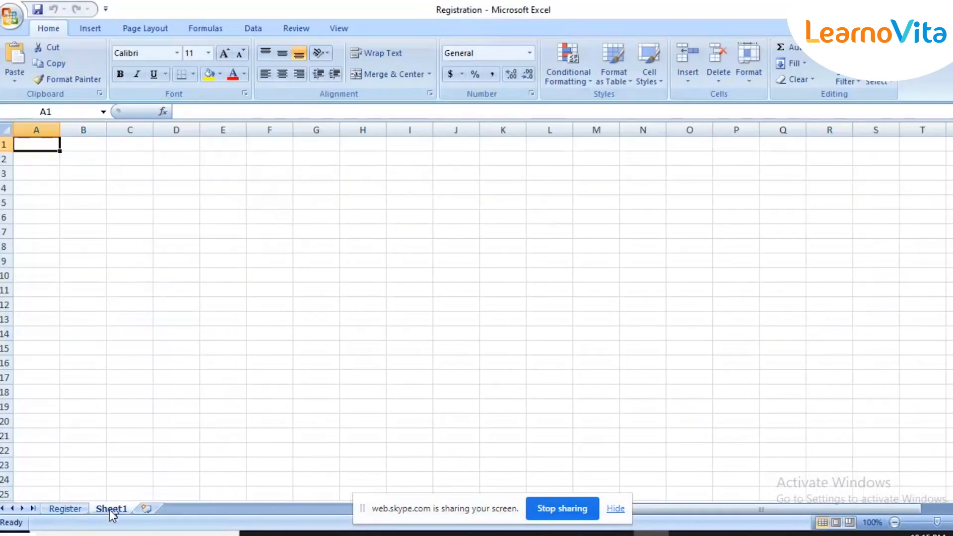
click(615, 534)
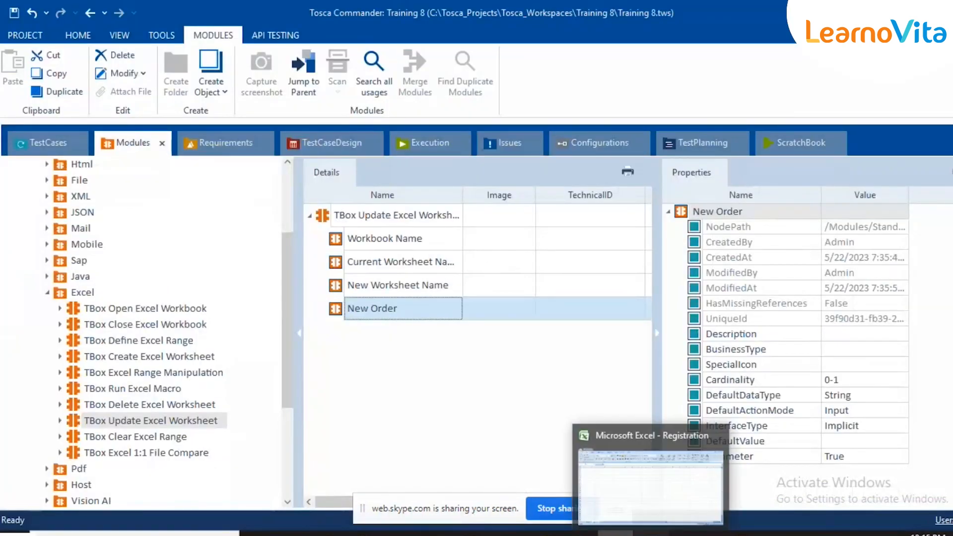
click(650, 533)
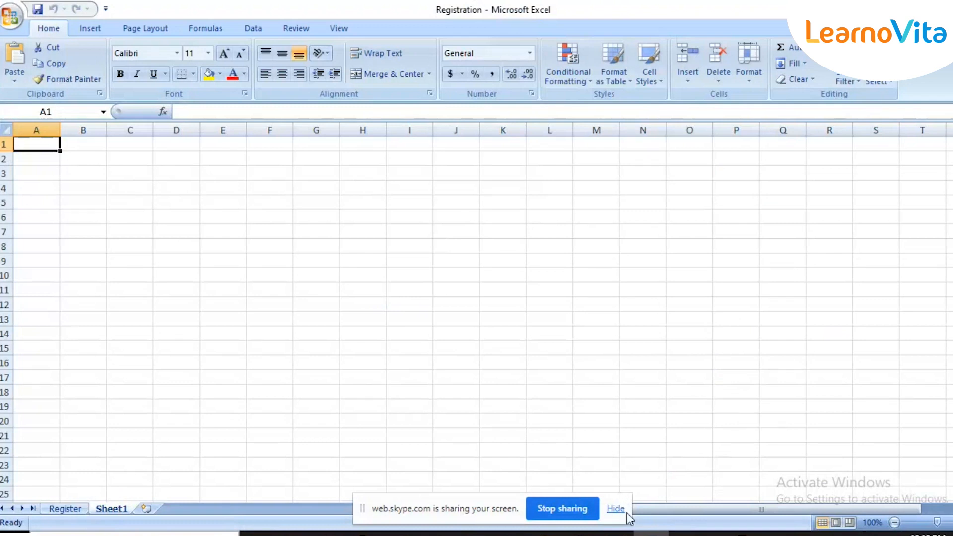
click(615, 533)
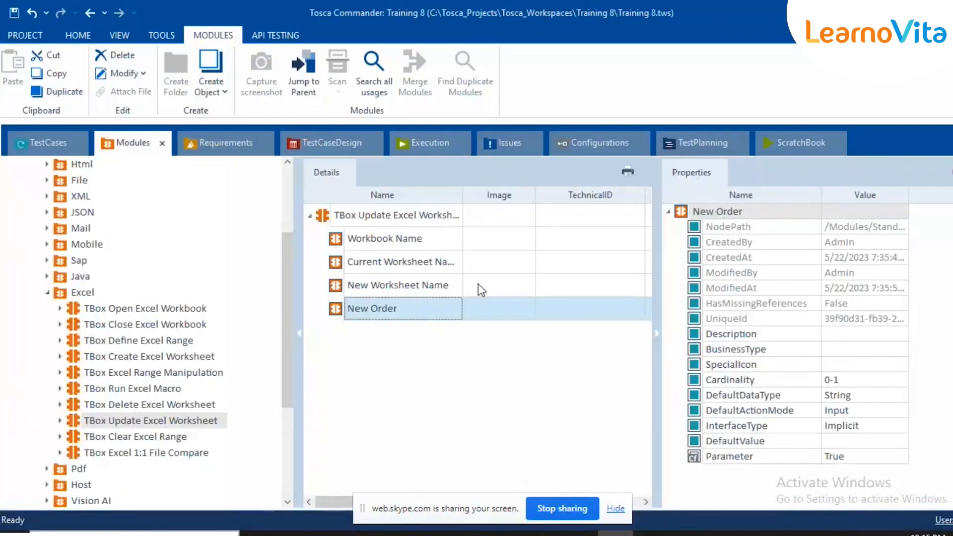
Review the New Worksheet Name and New Order attributes, comparing them with the sheet order of the Registration workbook in Excel
click(478, 290)
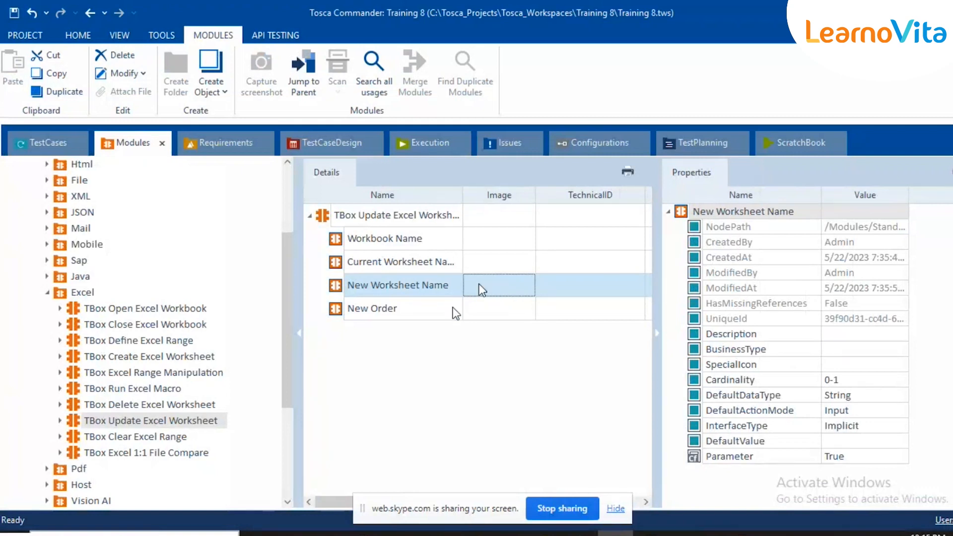
click(397, 317)
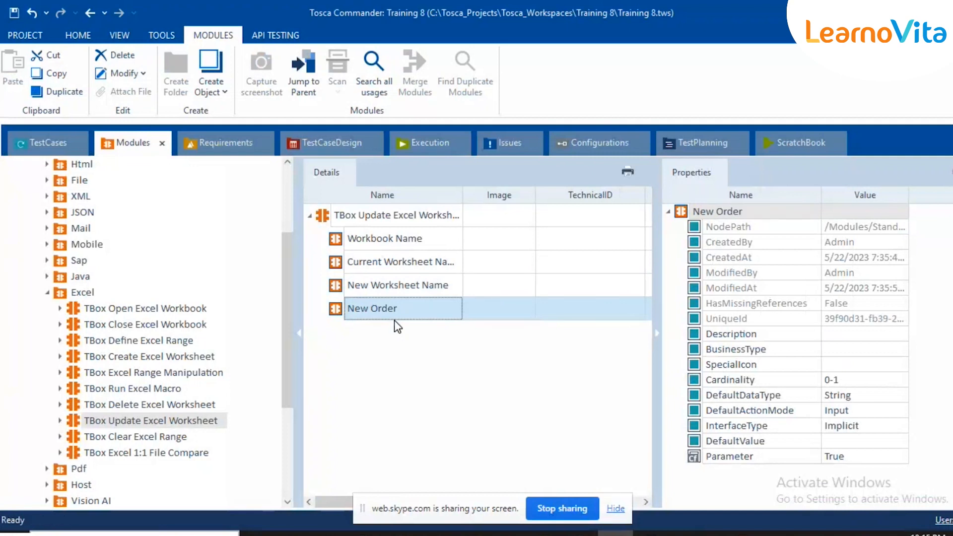
click(651, 534)
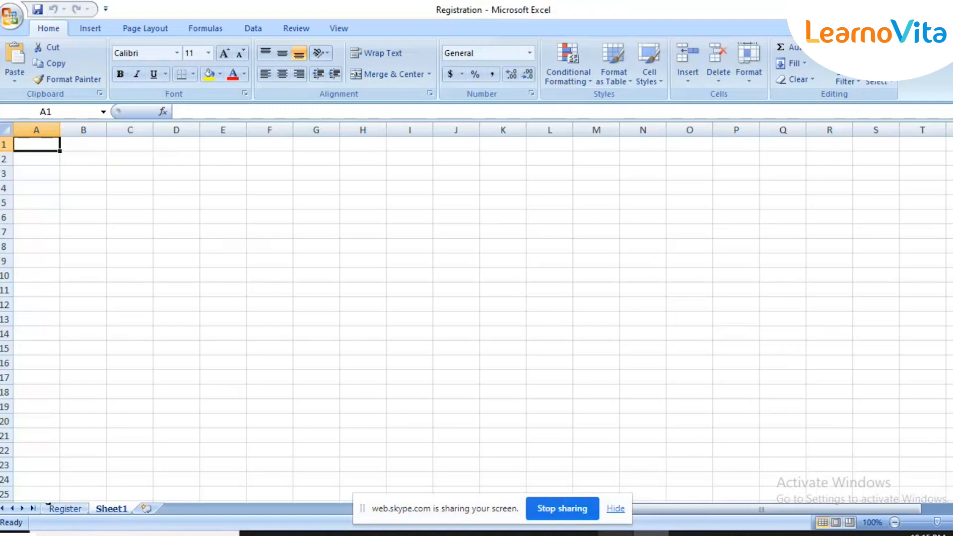
key(alt+Tab)
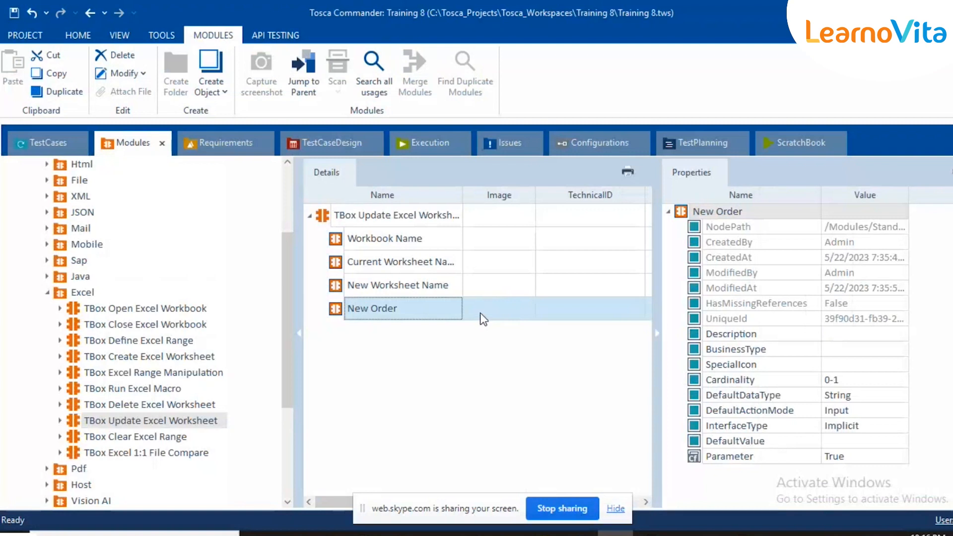
mouse_move(650, 534)
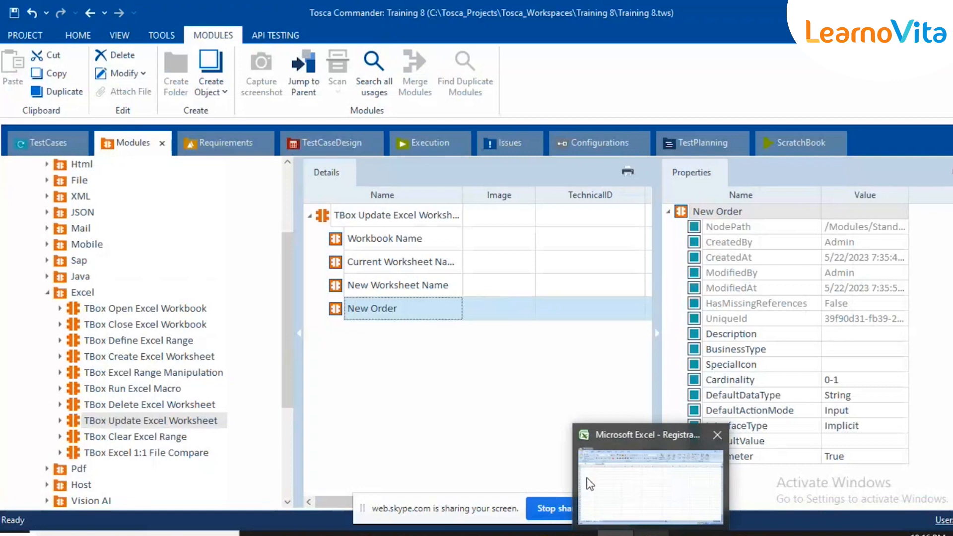
click(382, 390)
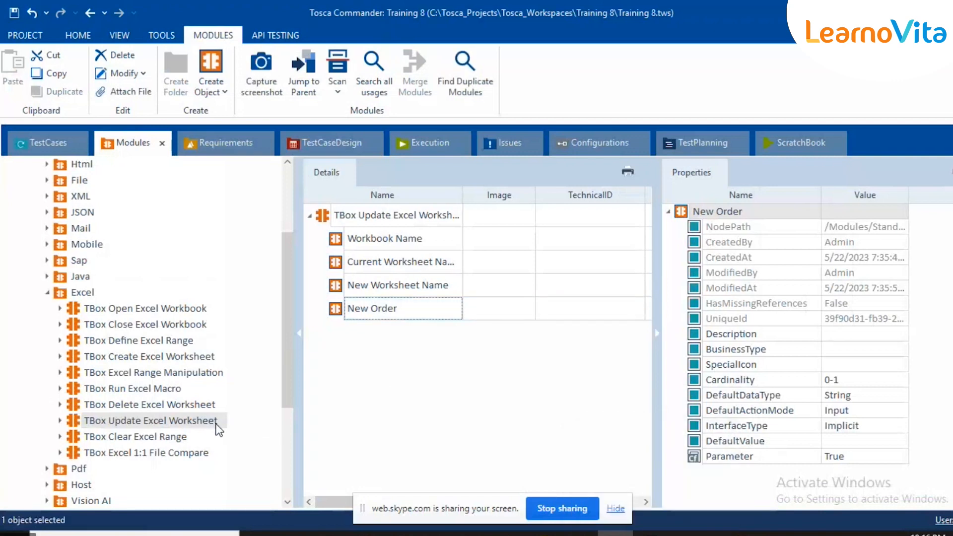
Show the TBox Clear Excel Range module and view the properties of its Range Name, Contents and Hyperlinks attributes
click(159, 437)
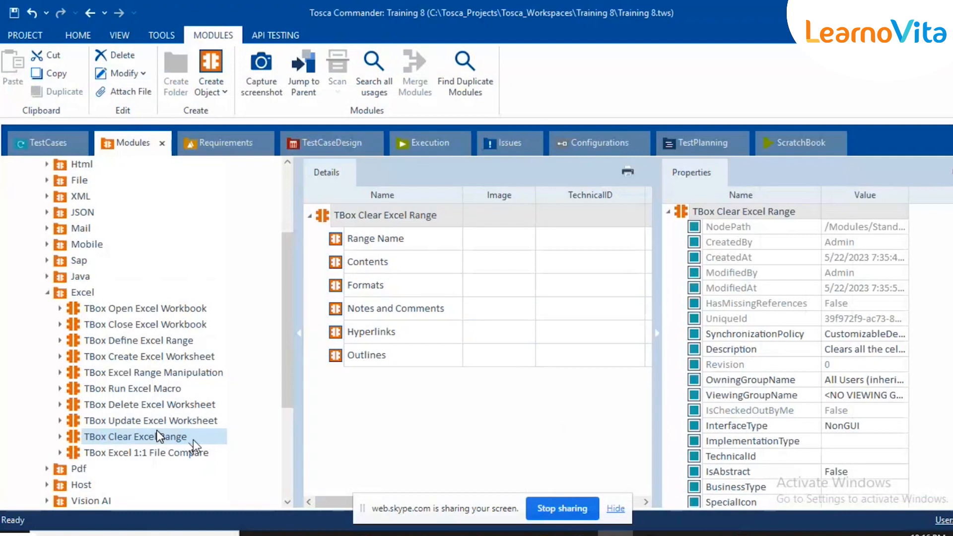
click(362, 243)
click(361, 243)
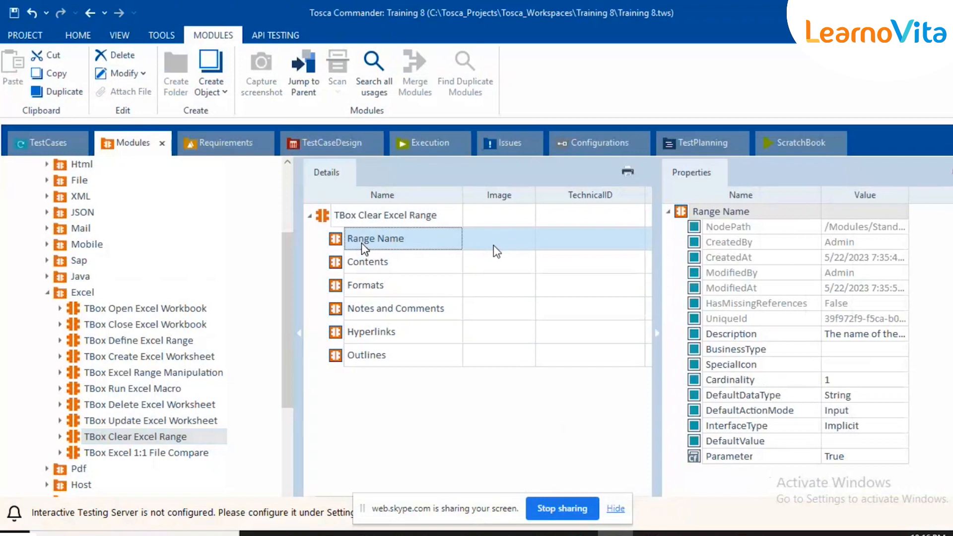
click(442, 261)
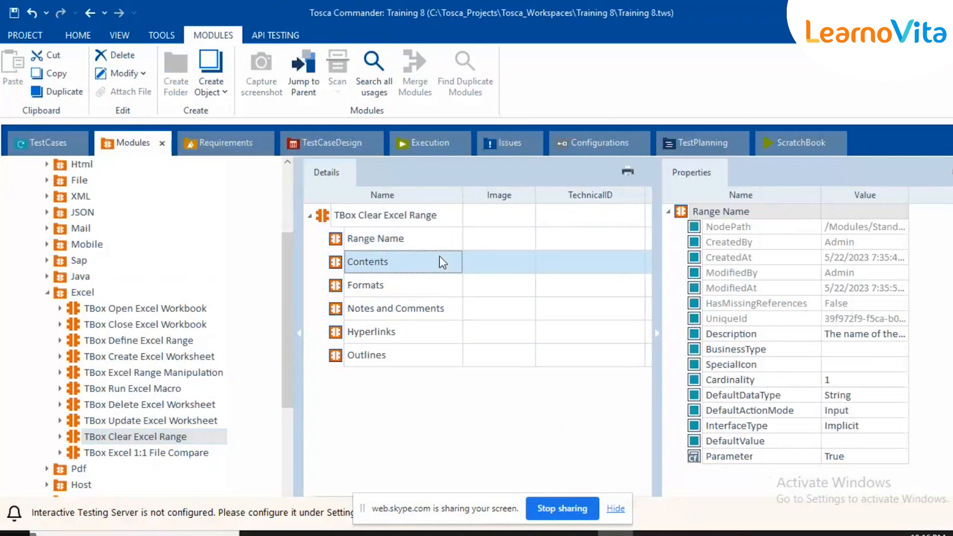
click(404, 264)
click(492, 253)
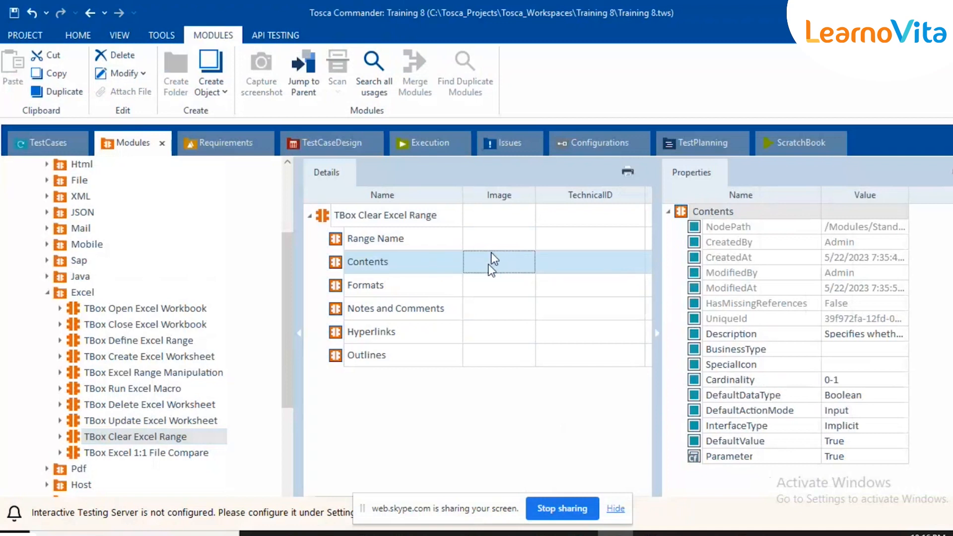
click(489, 263)
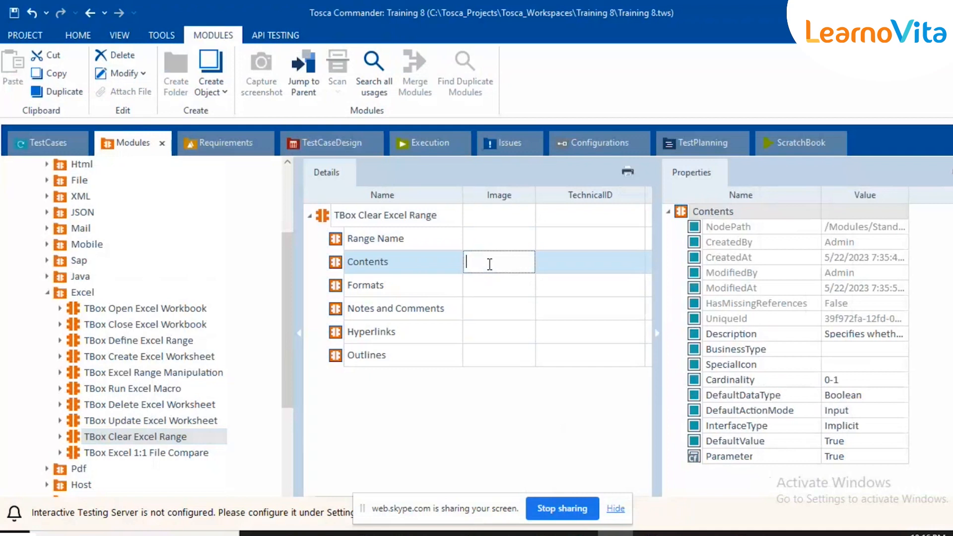
click(451, 332)
Show the Apparel & Shoes link module from Modules_import230523_1931 and open its screenshot enlarged
scroll(186, 332, down, 4)
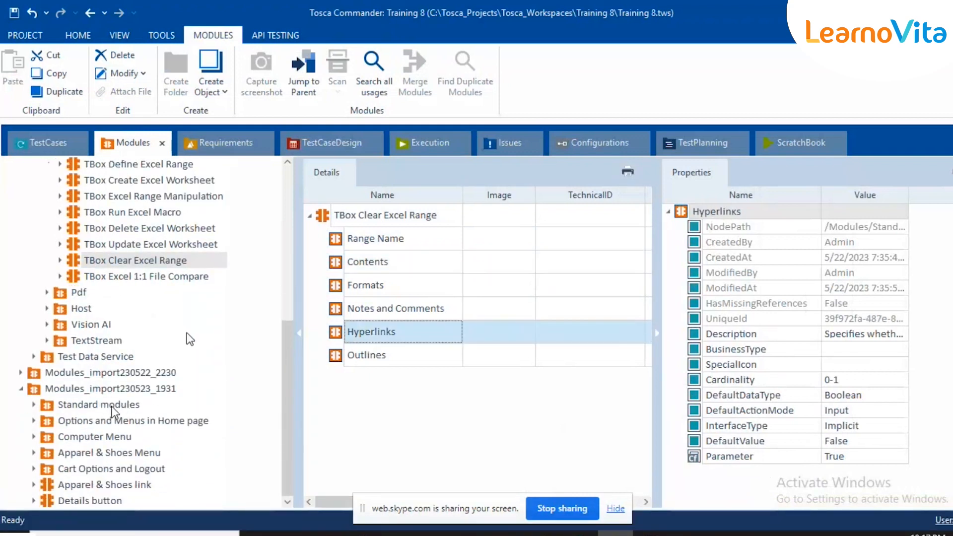
click(90, 487)
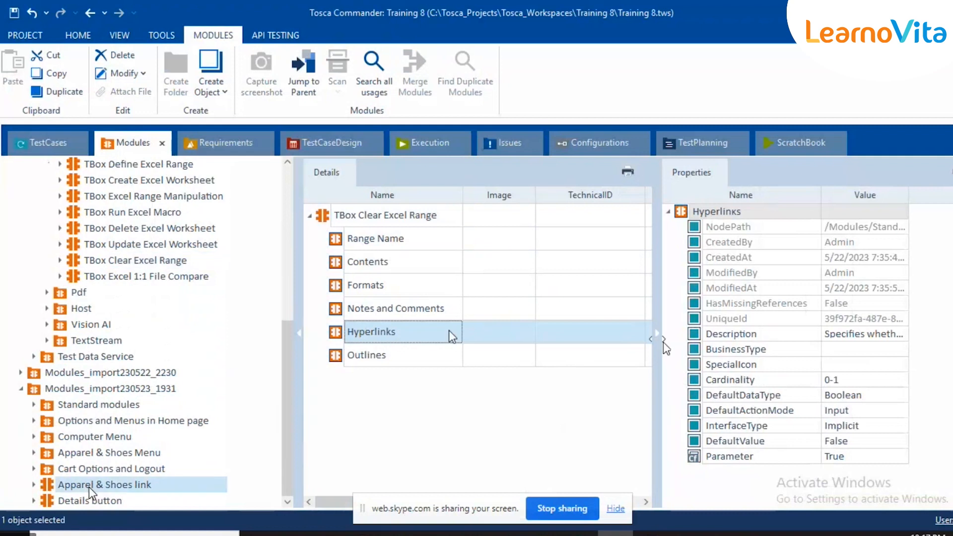
click(43, 488)
click(508, 230)
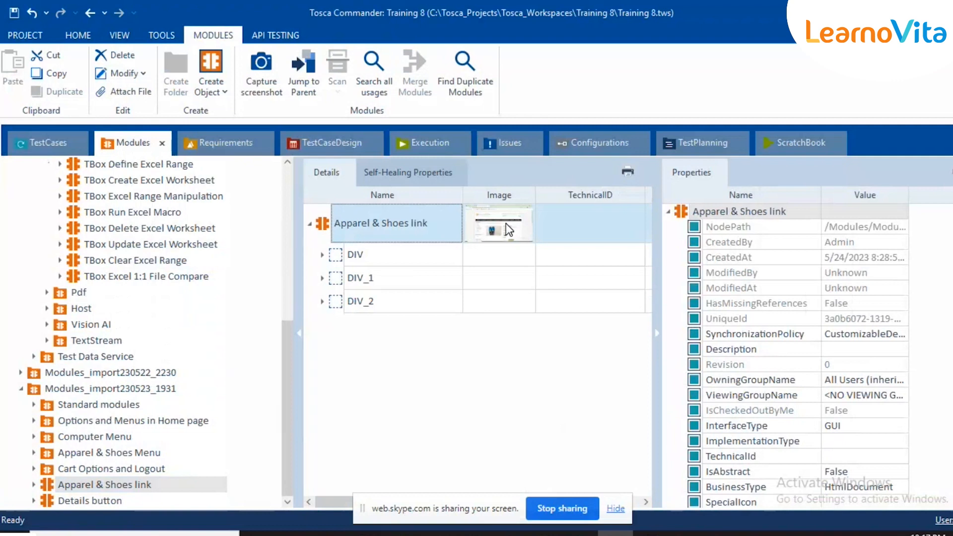
double_click(509, 229)
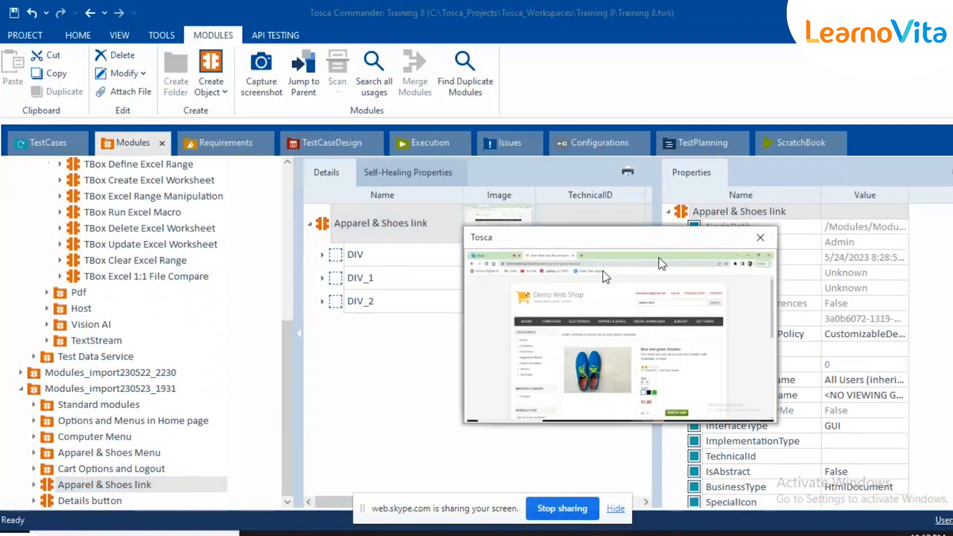
Close the enlarged screenshot and review the TBox Clear Excel Range attributes from Range Name and Contents through Outlines
click(760, 238)
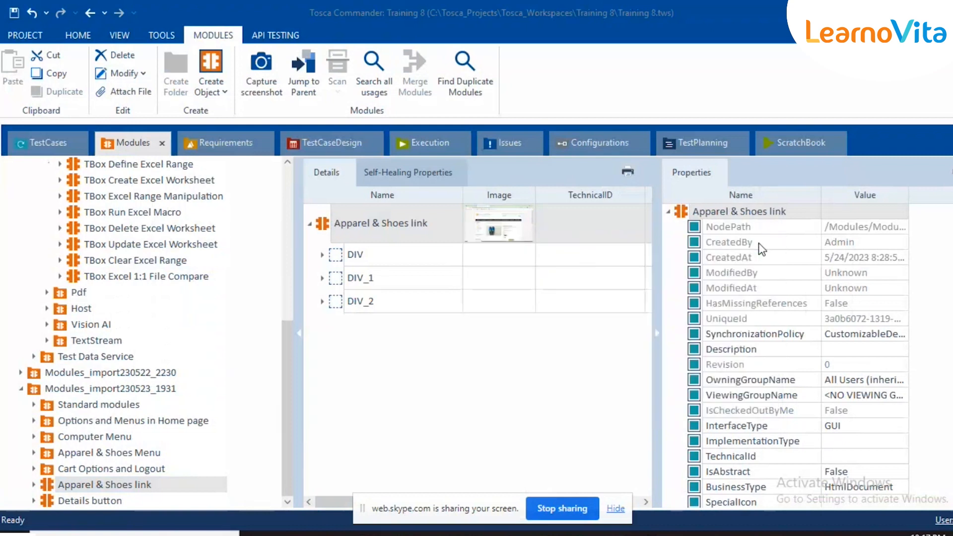
scroll(56, 298, up, 2)
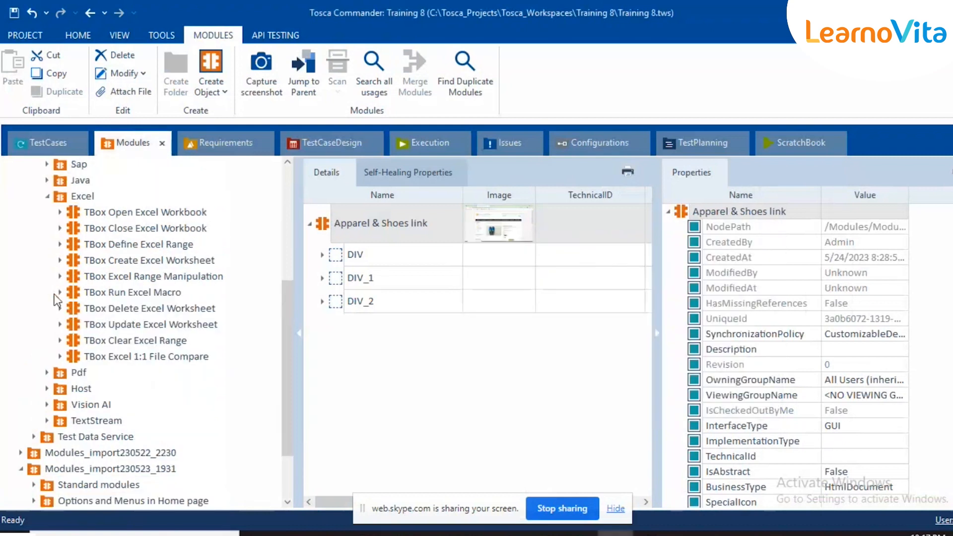
click(115, 340)
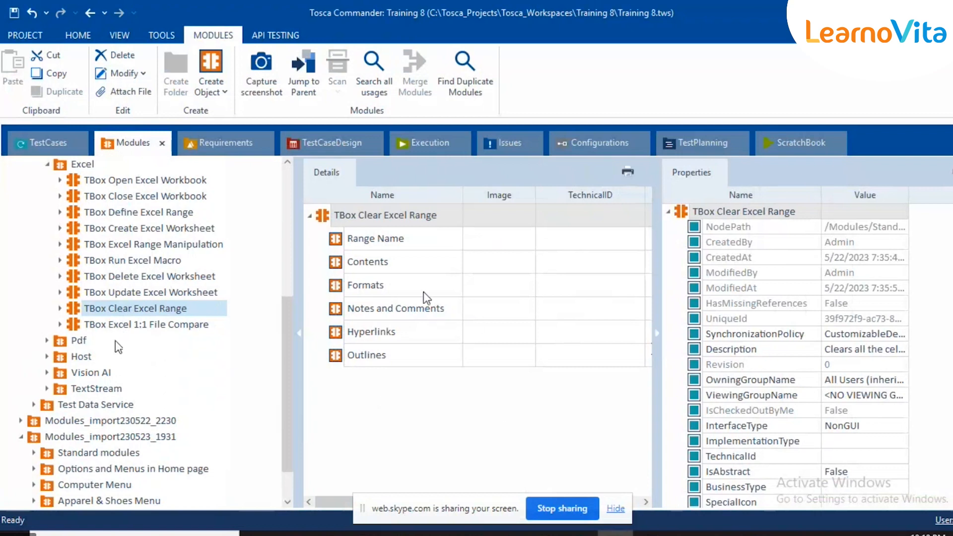
click(389, 224)
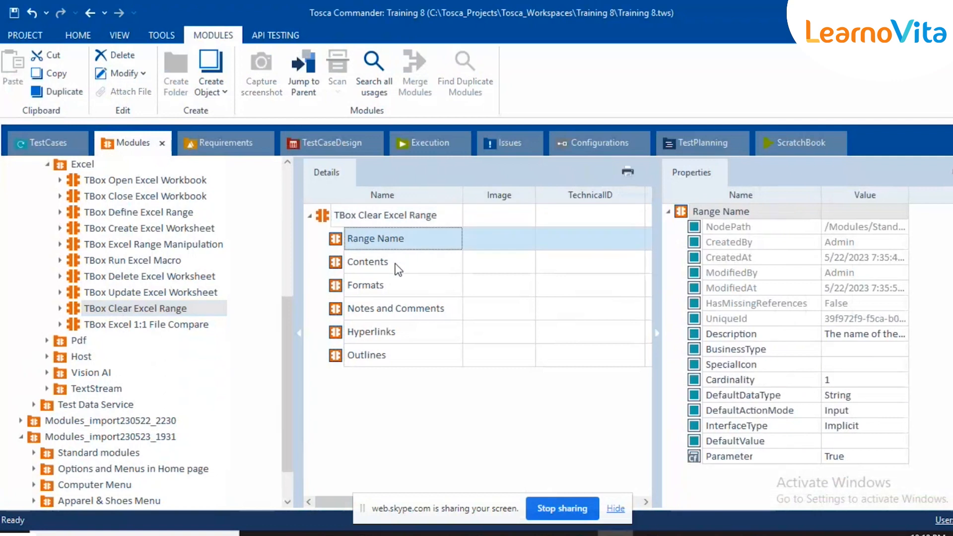
click(400, 261)
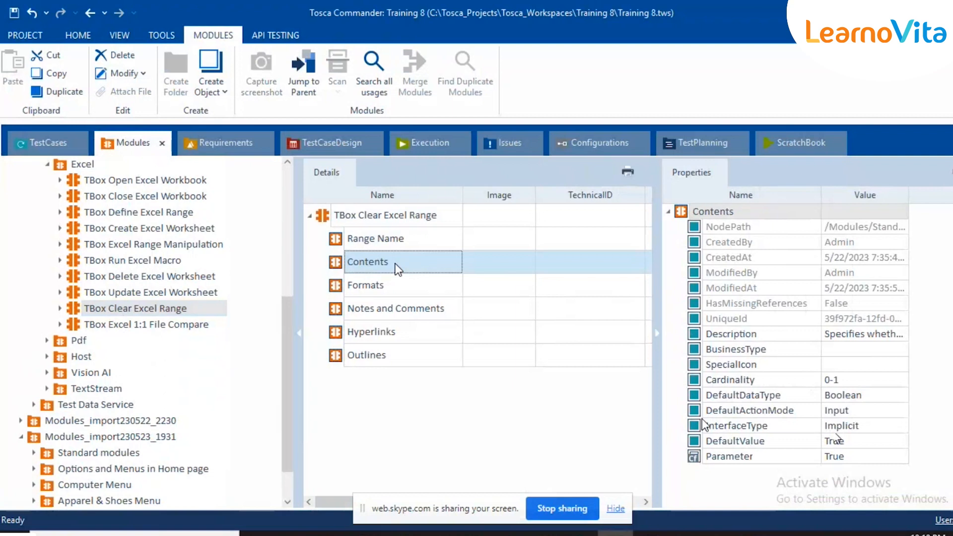
click(409, 287)
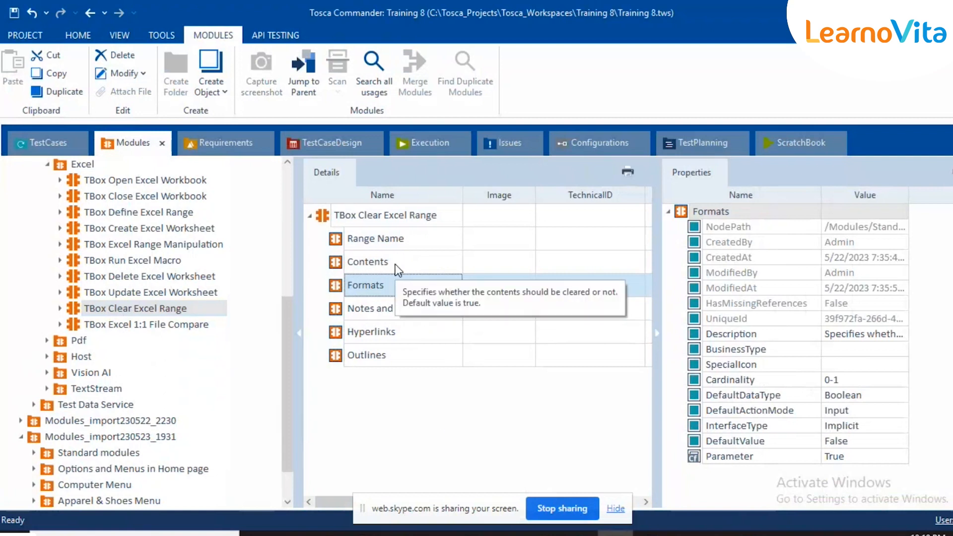
click(348, 309)
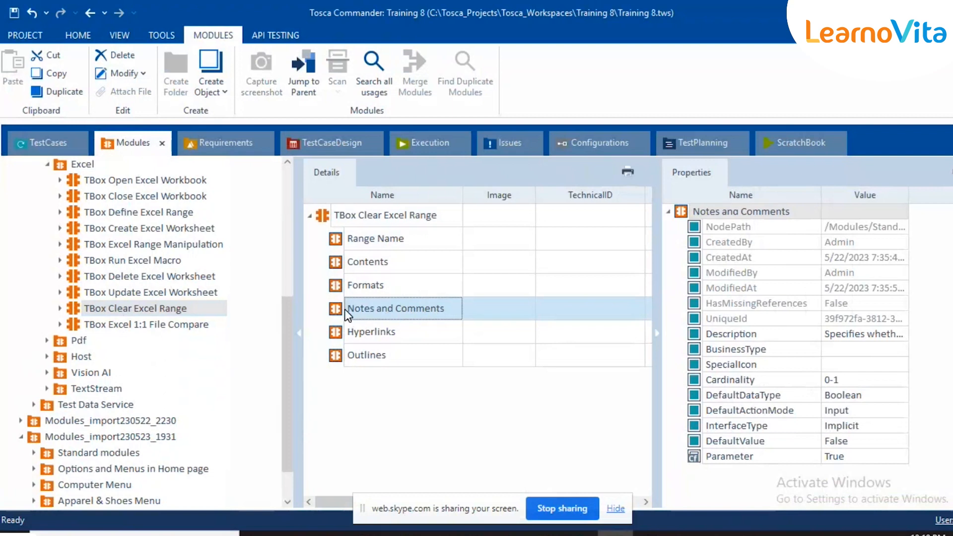
click(358, 338)
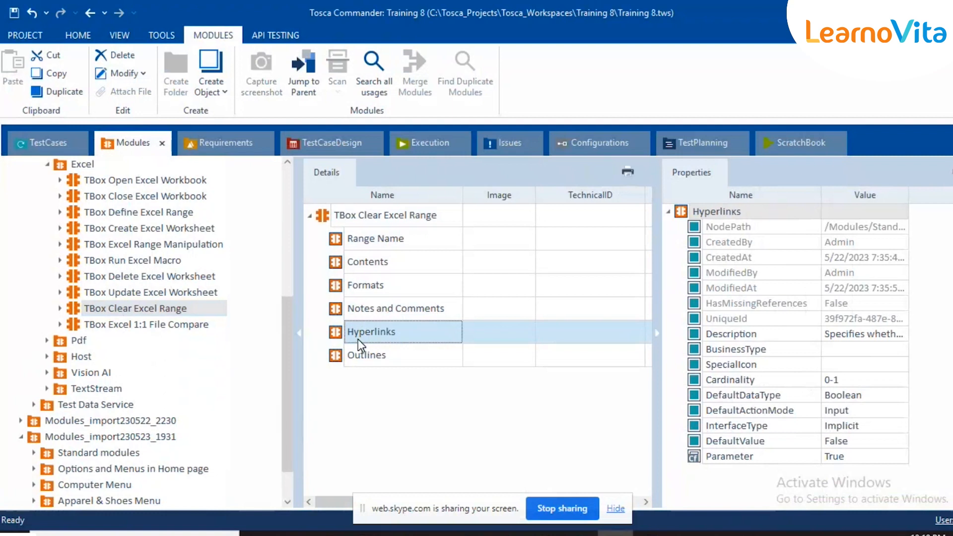
click(405, 347)
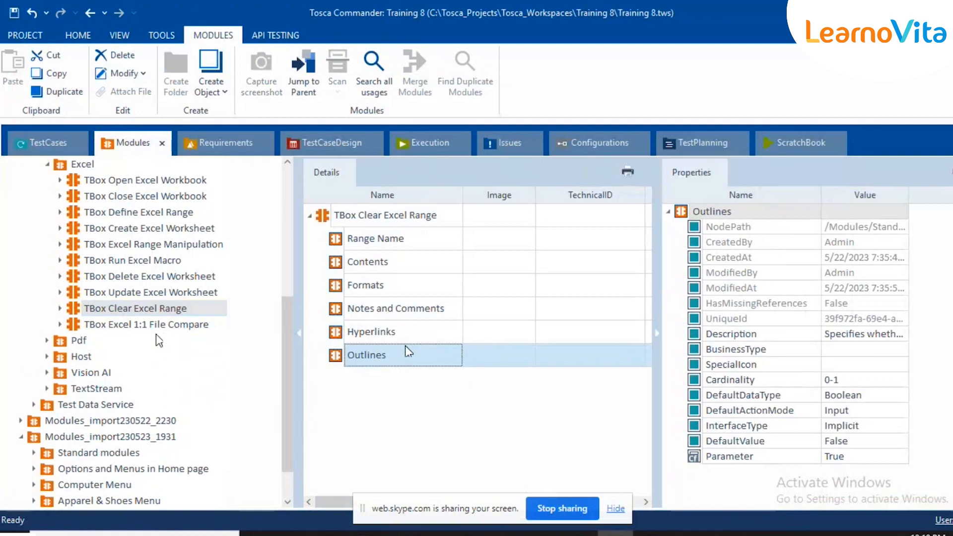
Show the TBox Excel 1:1 File Compare module and view the properties of its reference and target file and password attributes
click(143, 339)
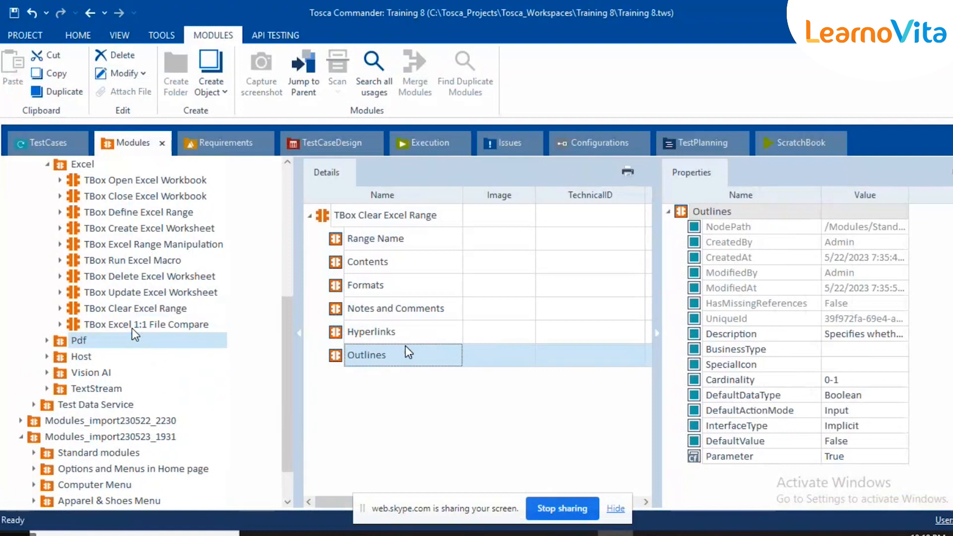
click(135, 326)
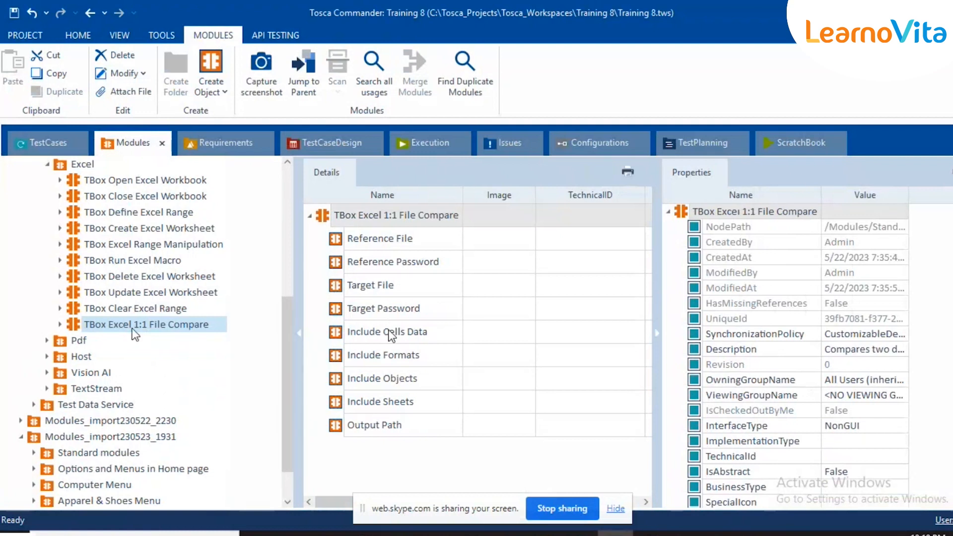
mouse_move(391, 335)
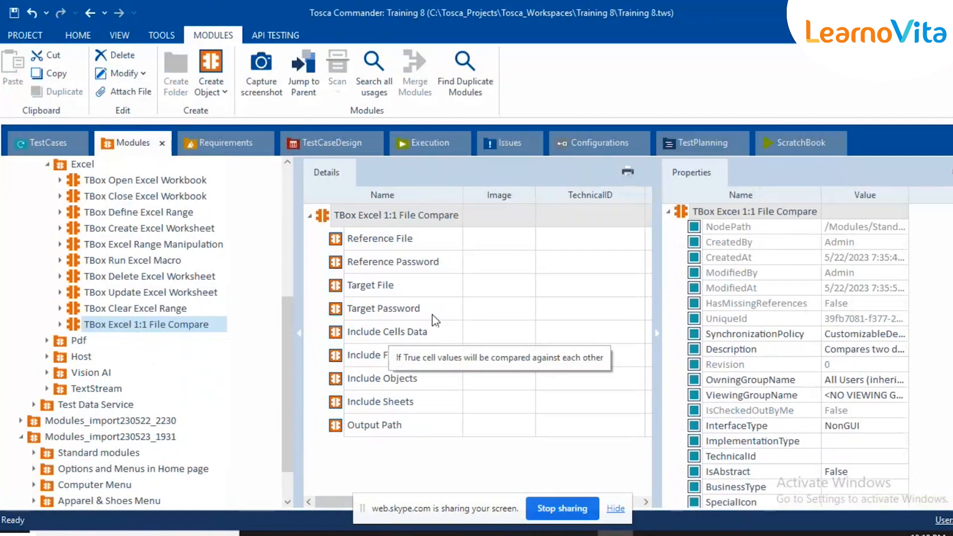
click(378, 238)
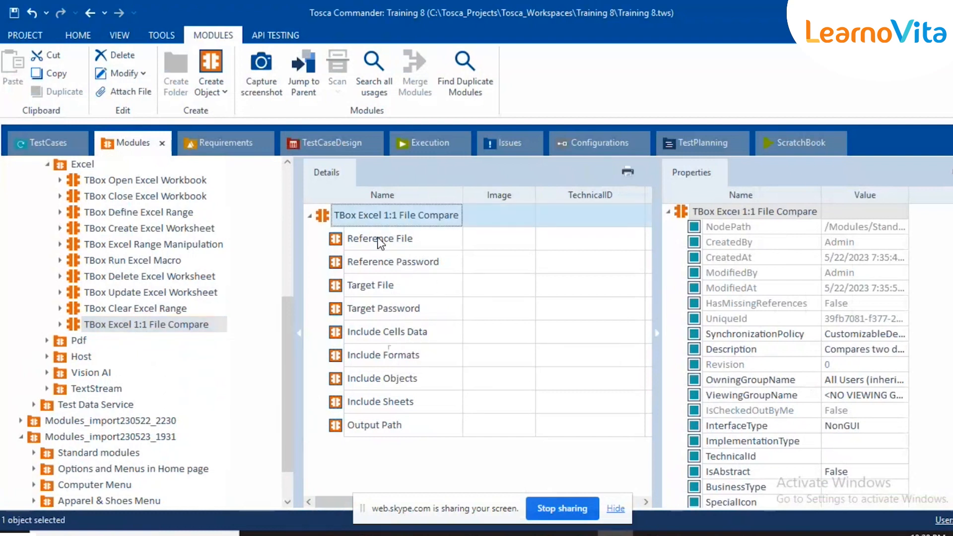
click(379, 240)
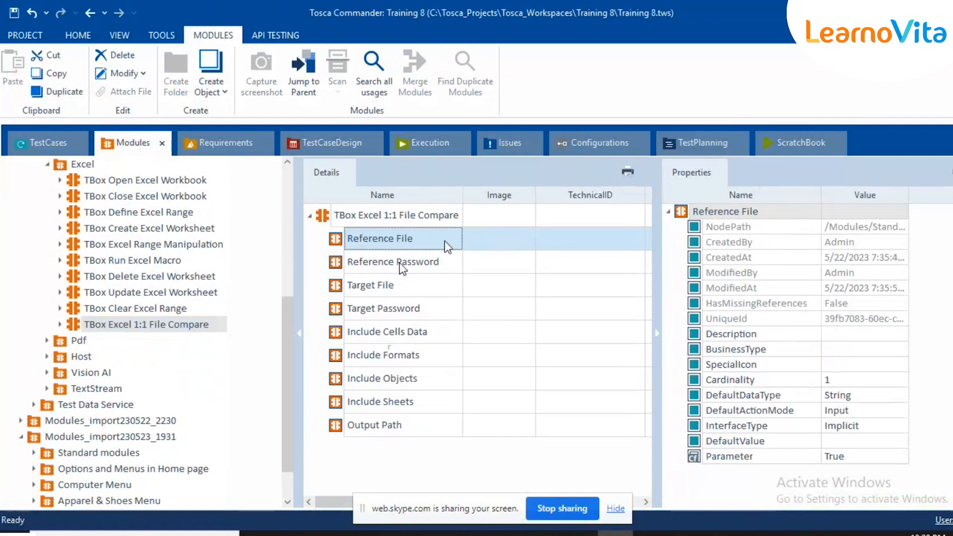
click(402, 265)
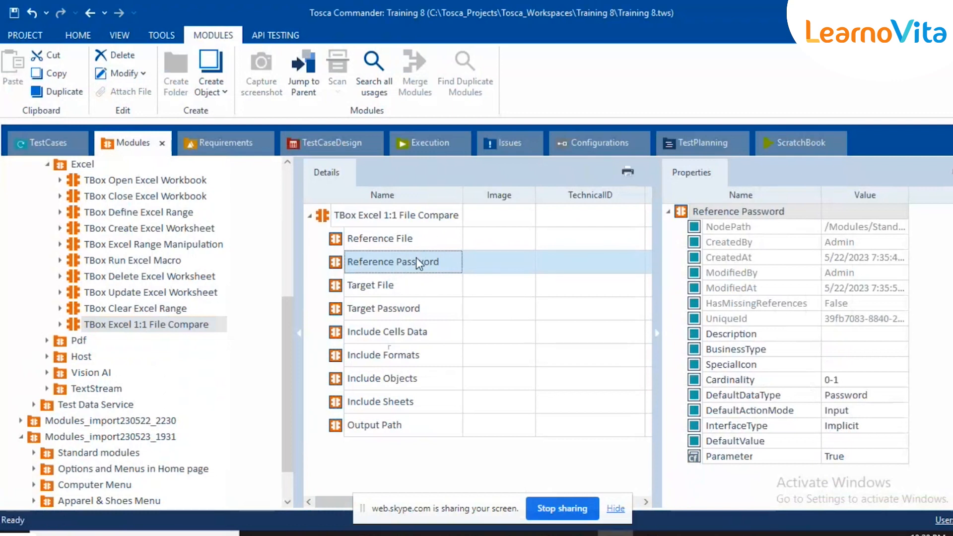
click(383, 288)
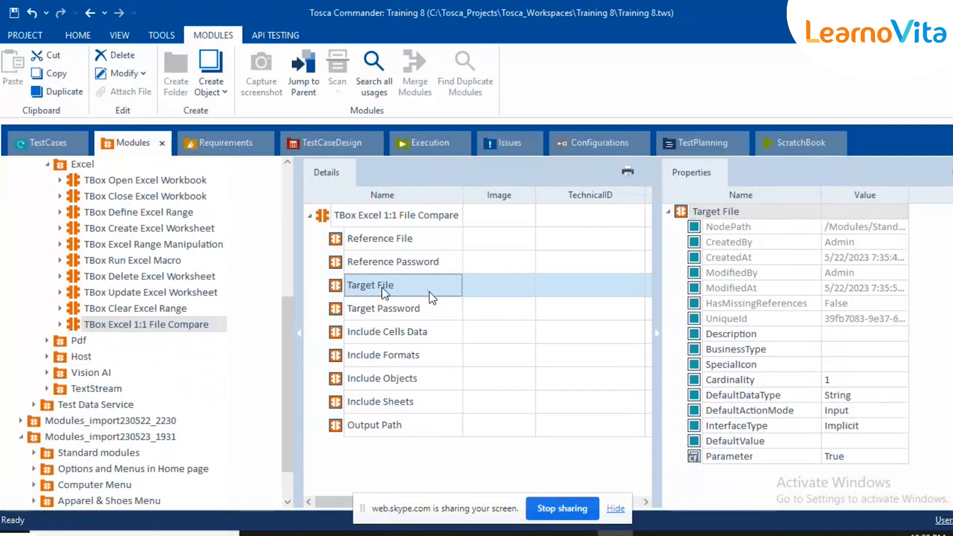
click(421, 308)
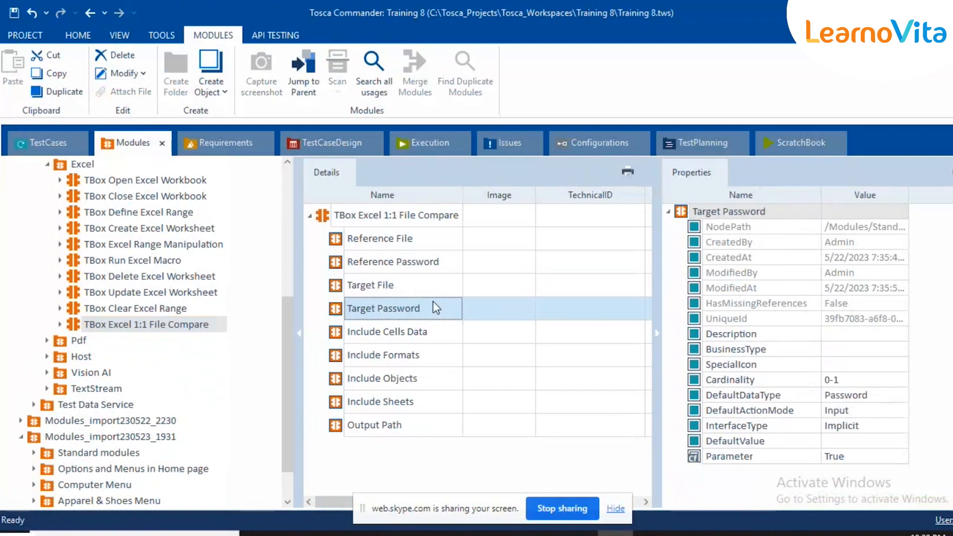
Review the file compare module's Include Cells Data, Include Formats, Include Objects, Include Sheets and Output Path attributes
click(393, 329)
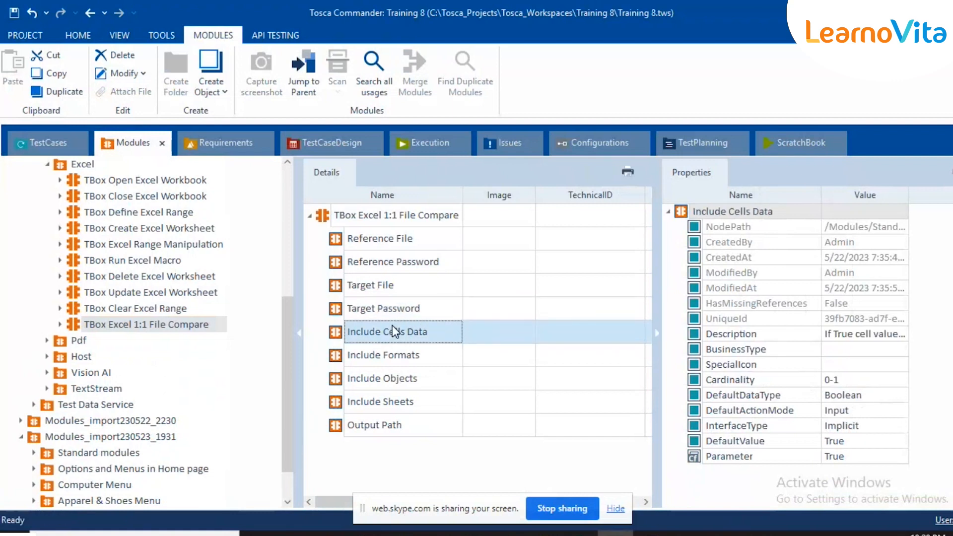
shift+click(373, 431)
click(516, 341)
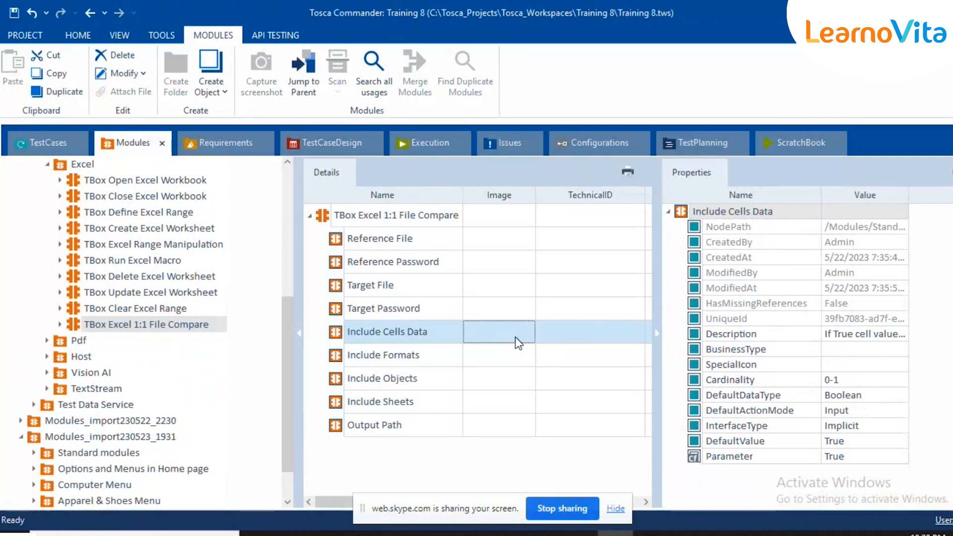
click(432, 340)
click(427, 351)
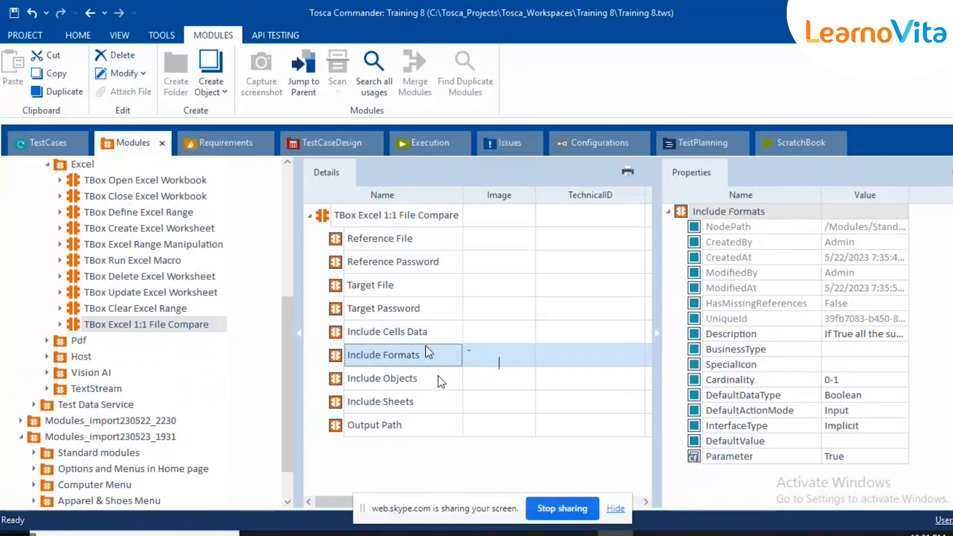
click(386, 379)
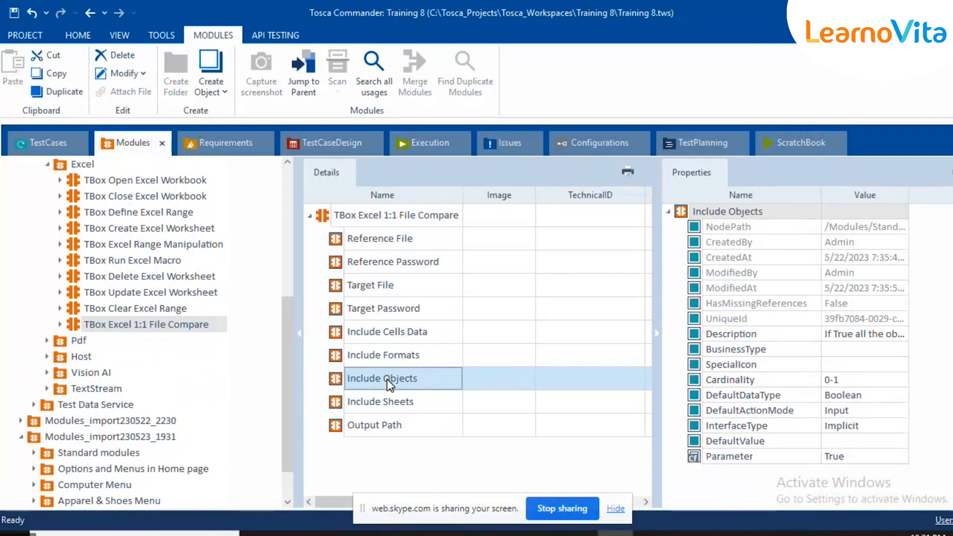
click(421, 409)
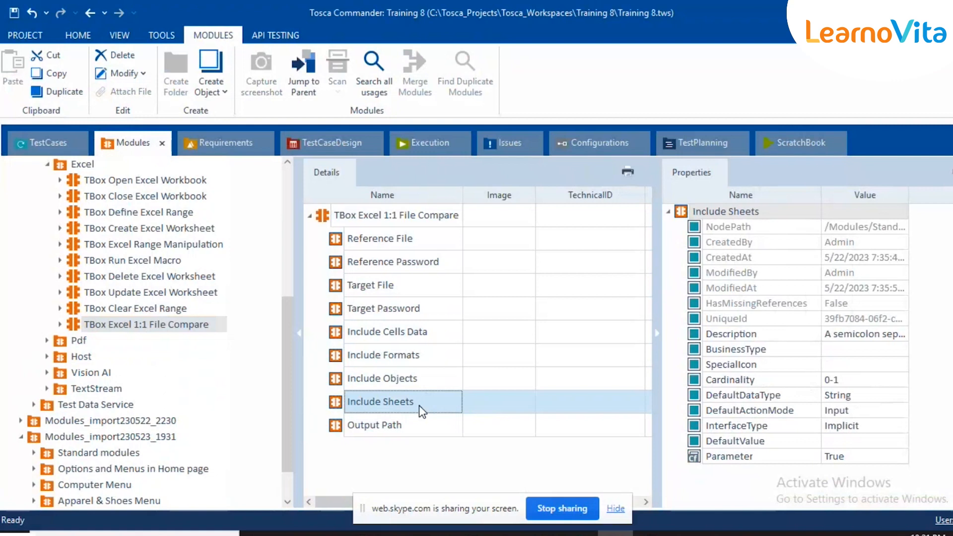
click(429, 432)
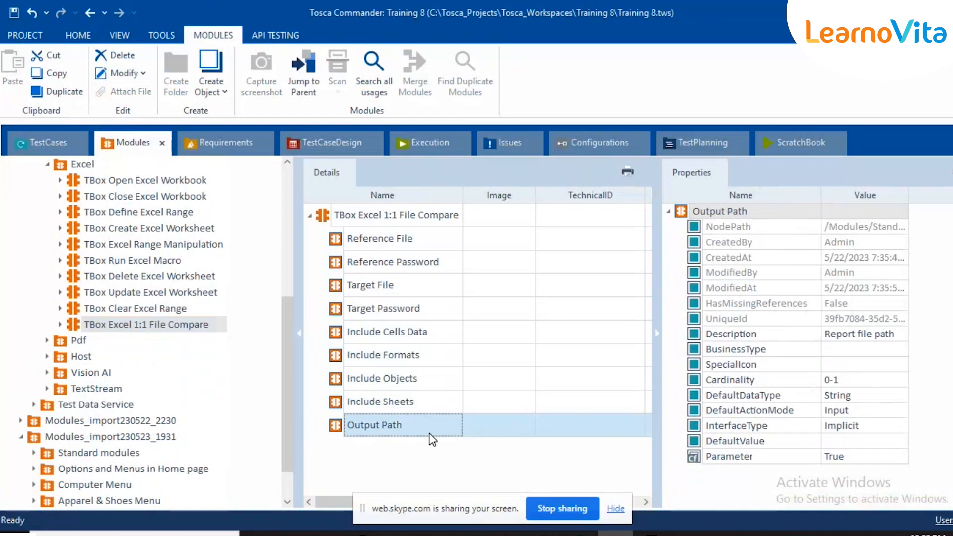
click(472, 425)
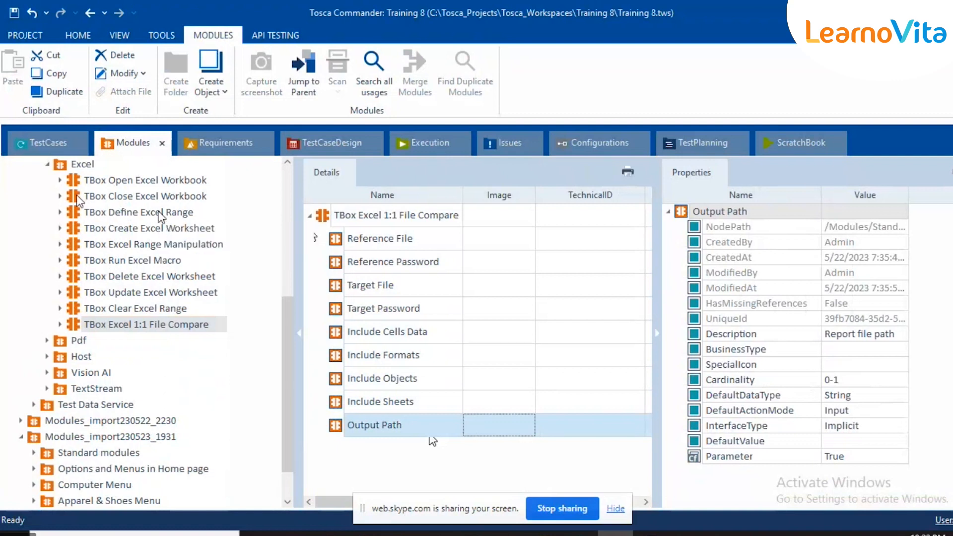
Collapse the Registration test case folder and create a test case named Excel Manipulation in the Demo WebShop folder
click(28, 150)
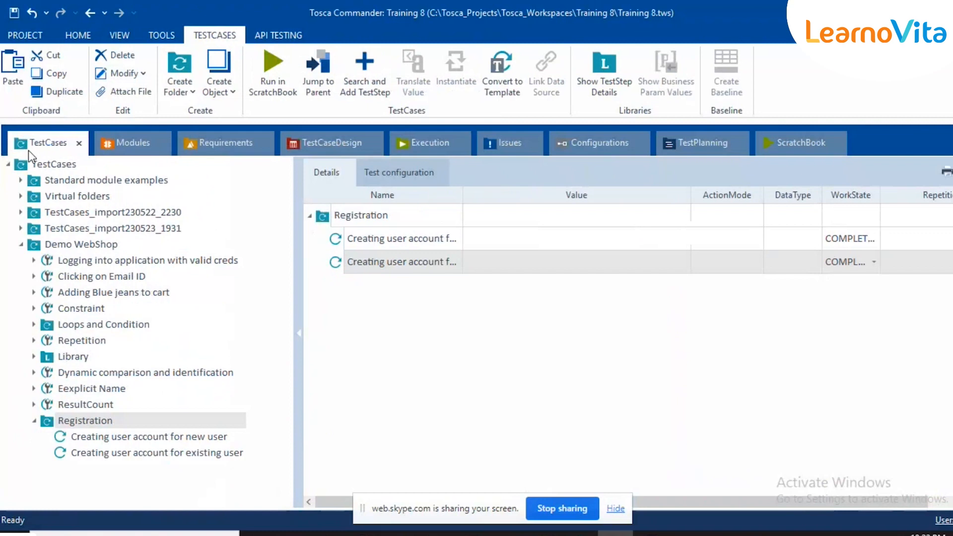
click(34, 420)
click(82, 245)
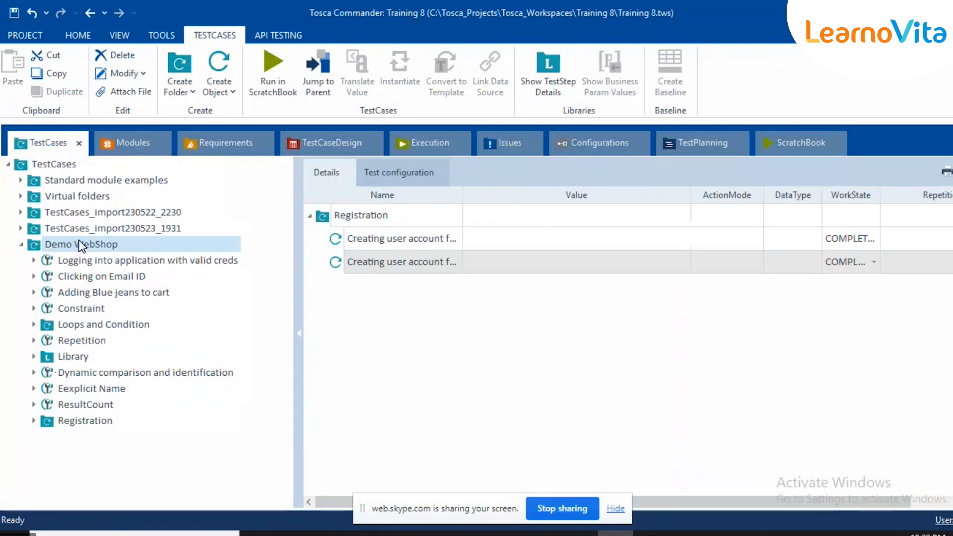
right_click(79, 242)
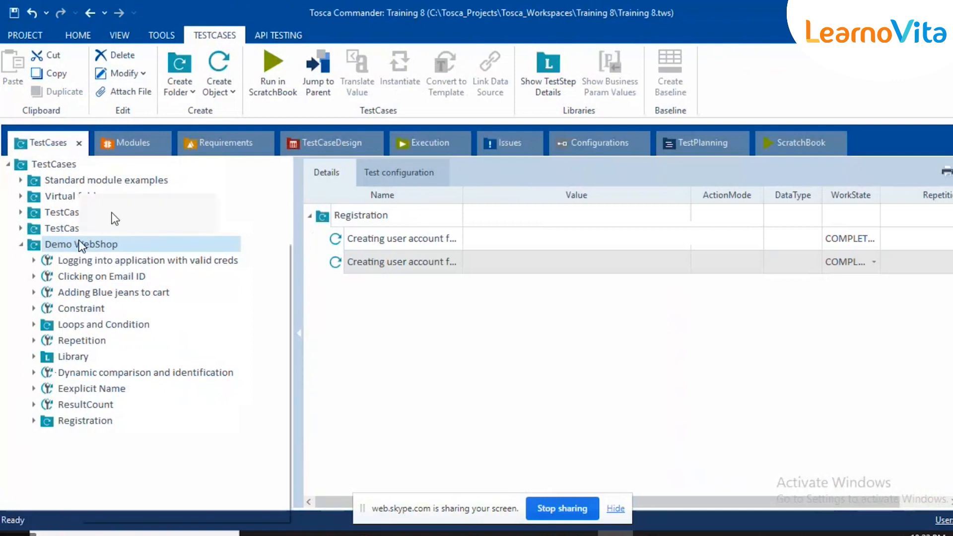
click(141, 225)
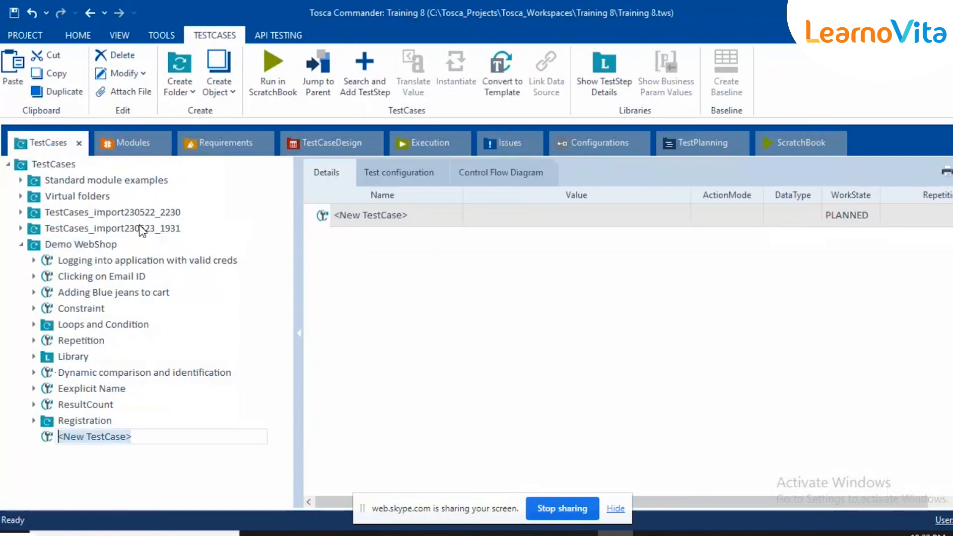
text(EEE)
key(BackSpace)
key(BackSpace)
text(xcee)
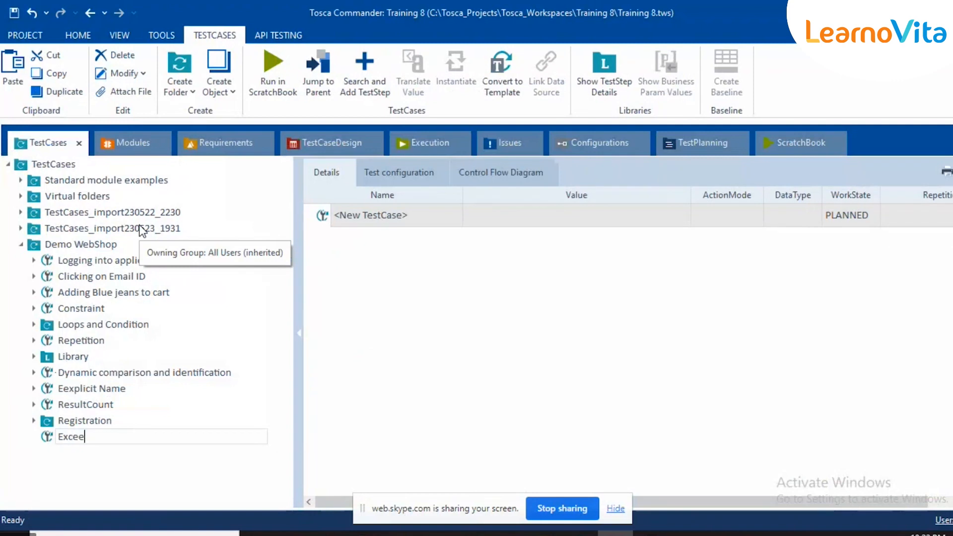
key(BackSpace)
text(l Manipulation)
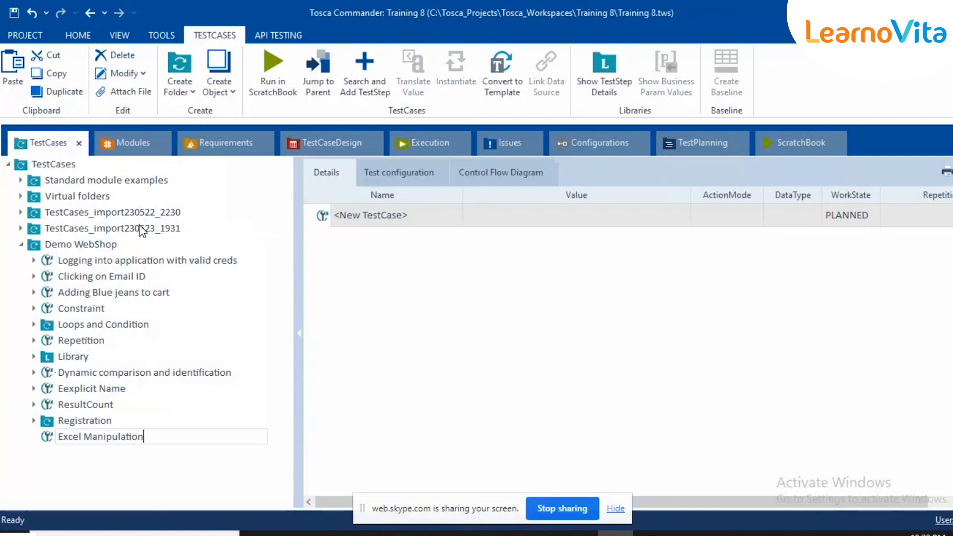
key(Return)
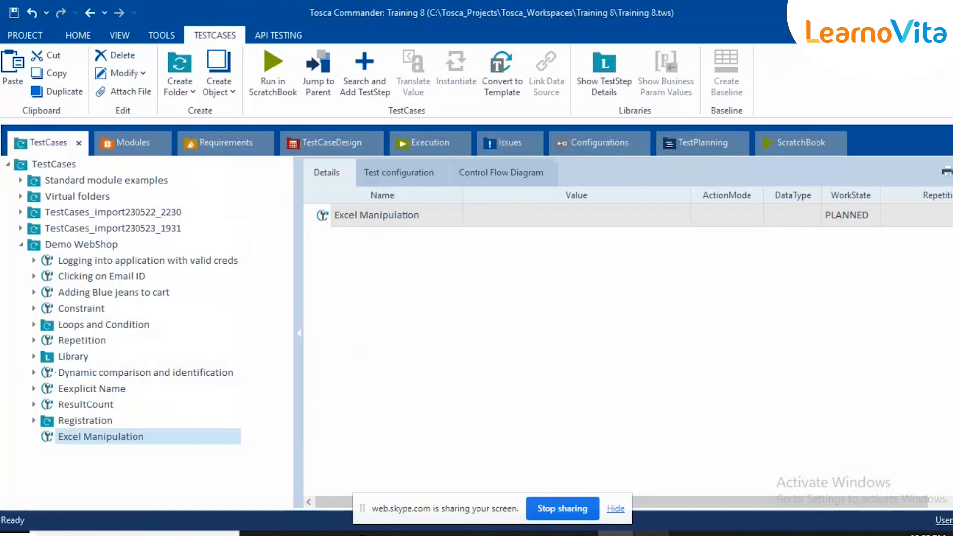
Show the Register sheet of the Registration workbook in Excel, and return to Tosca Commander
click(650, 533)
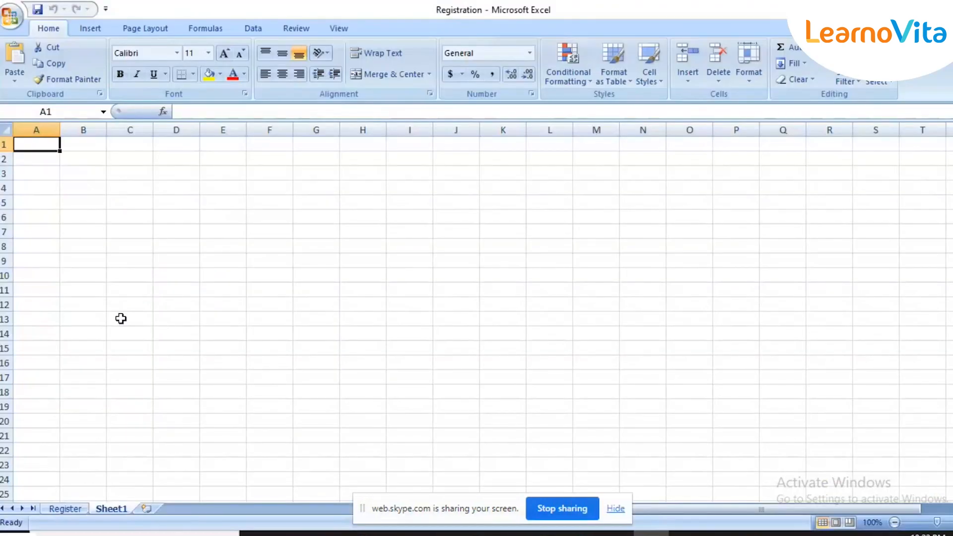
click(61, 514)
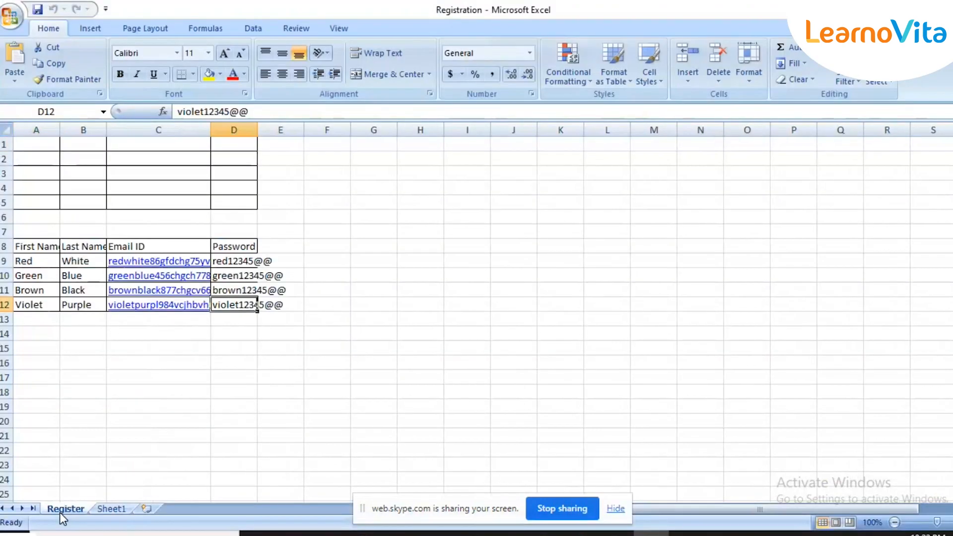
click(449, 306)
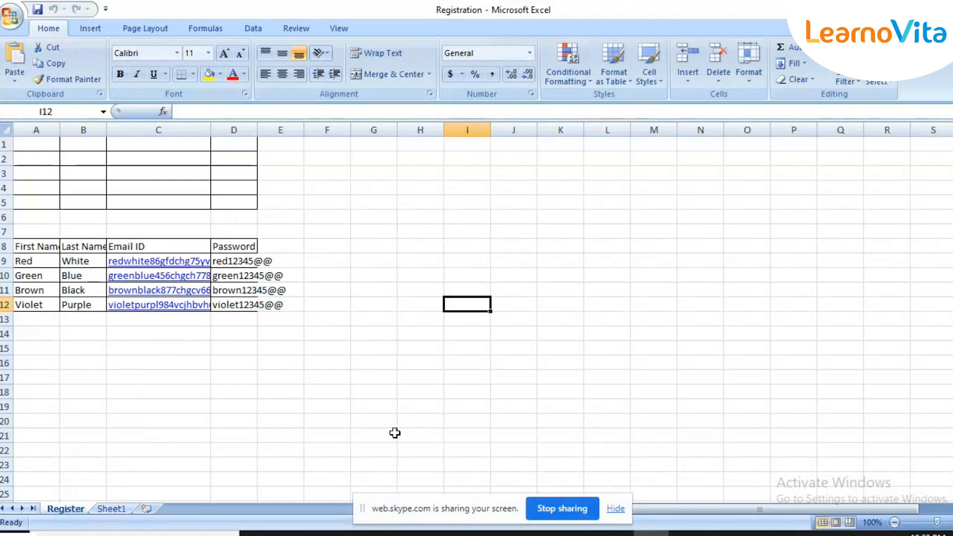
click(615, 533)
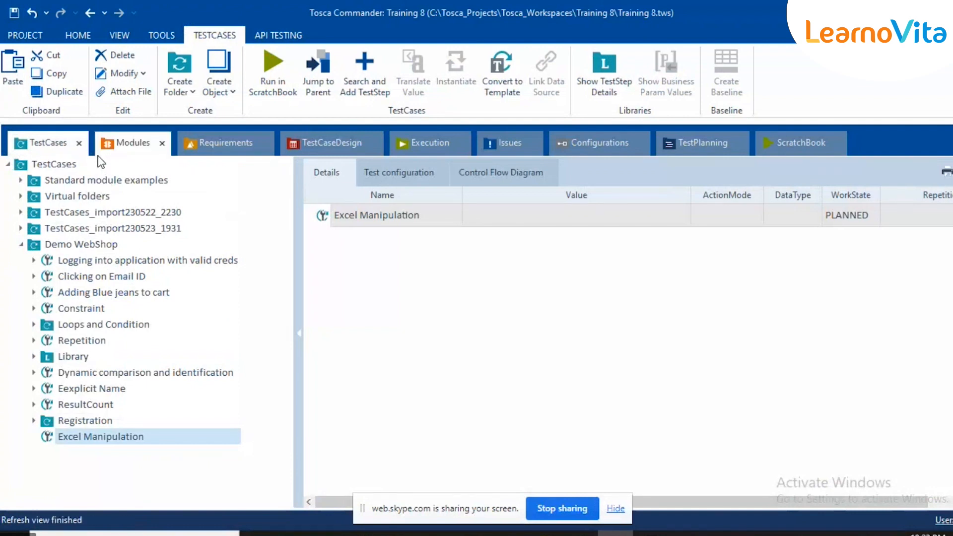
click(119, 144)
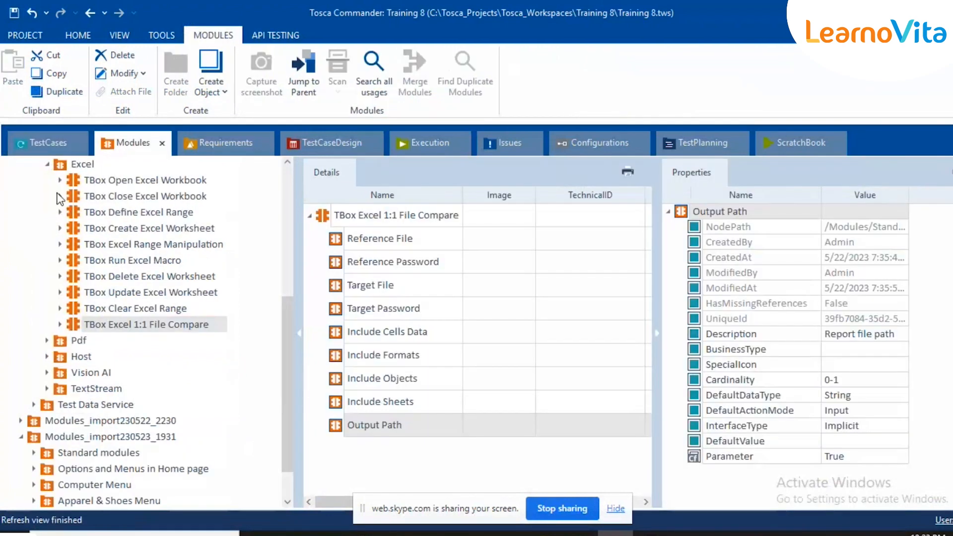
click(28, 142)
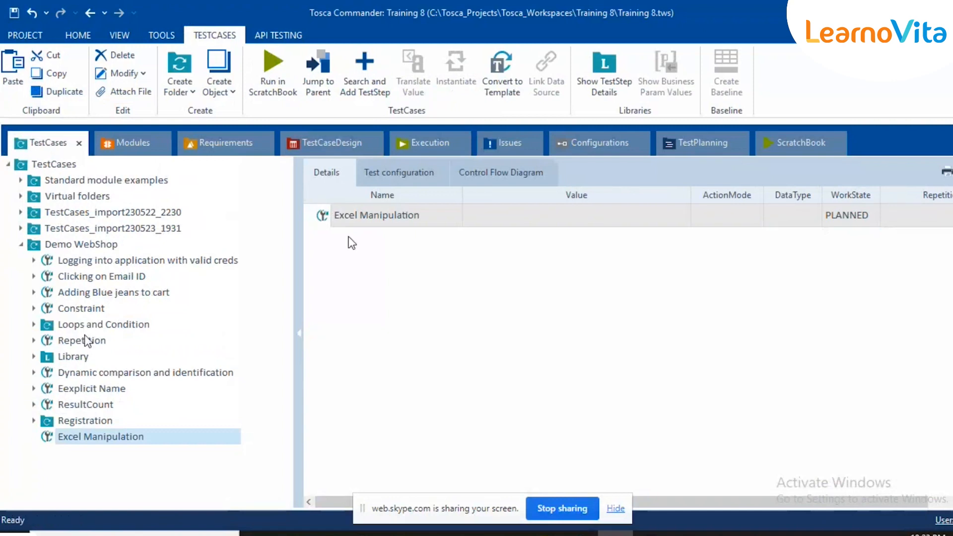
click(346, 82)
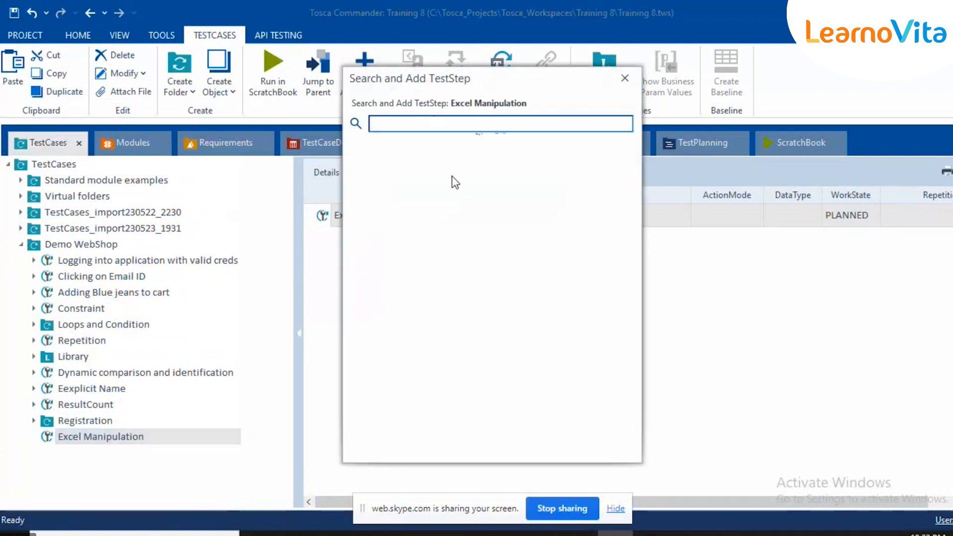
text(regist)
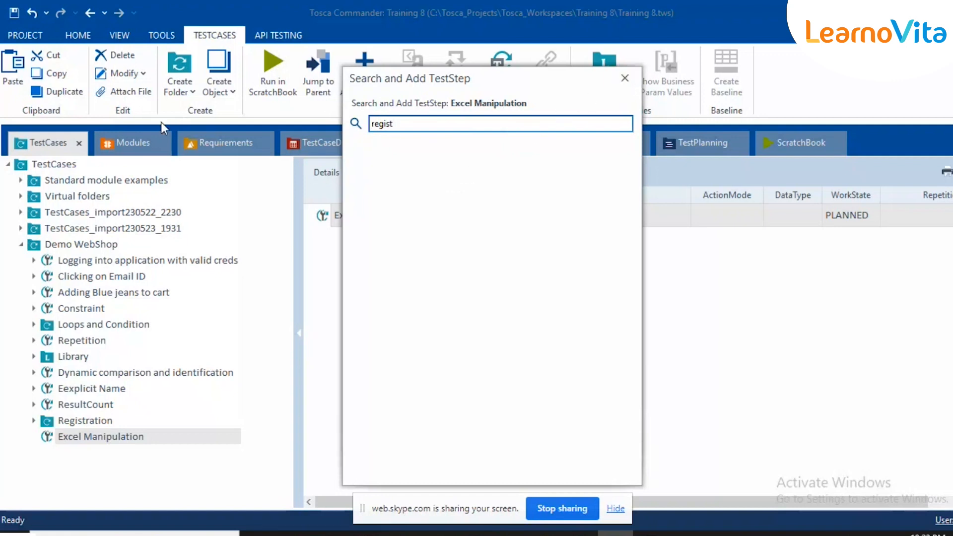
key(Escape)
Collapse the Excel and top-level Standard modules folders in the module tree and select the Modules root
click(142, 134)
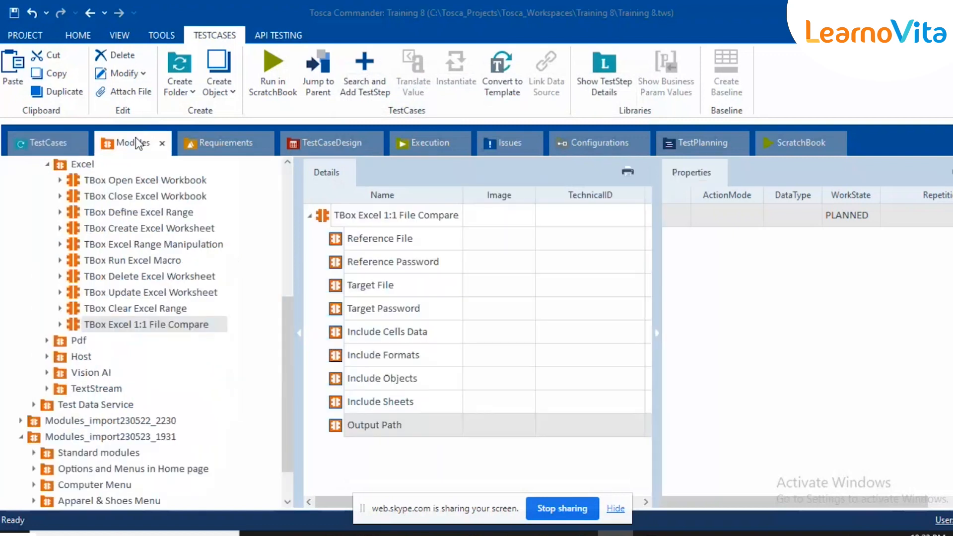
click(47, 165)
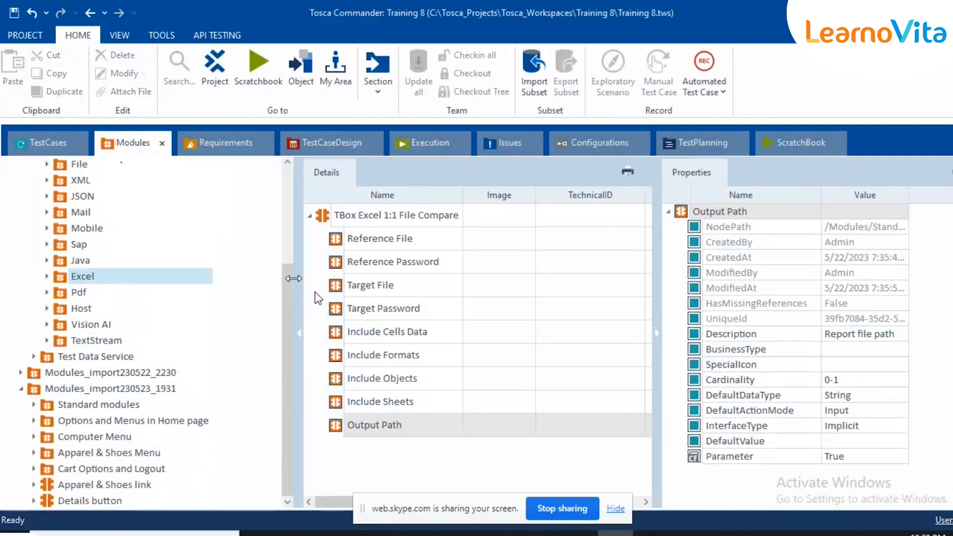
drag(290, 279, 280, 160)
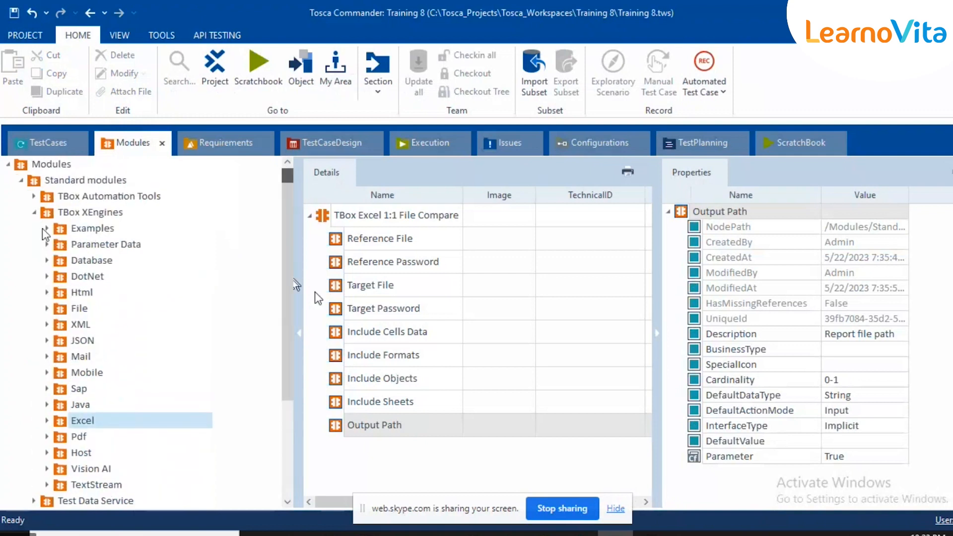
click(20, 181)
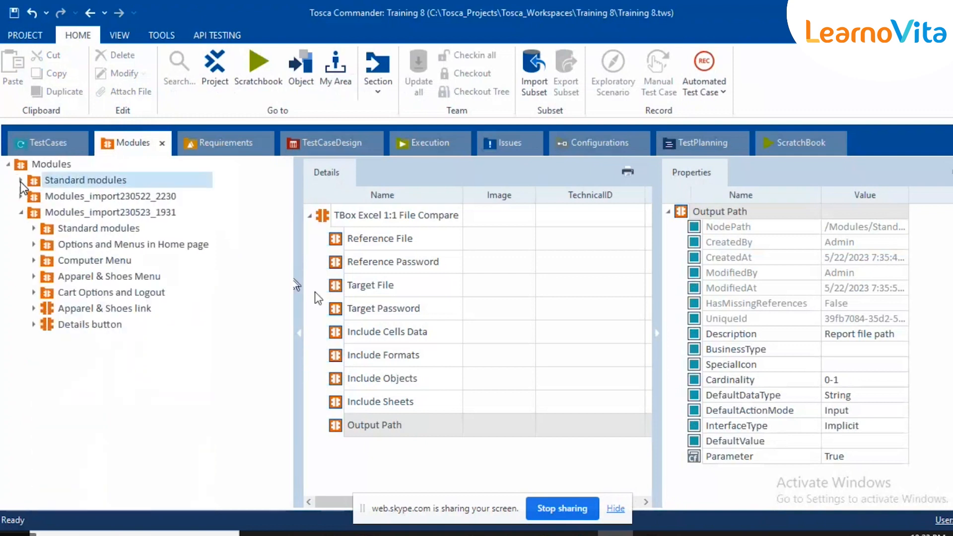
click(49, 168)
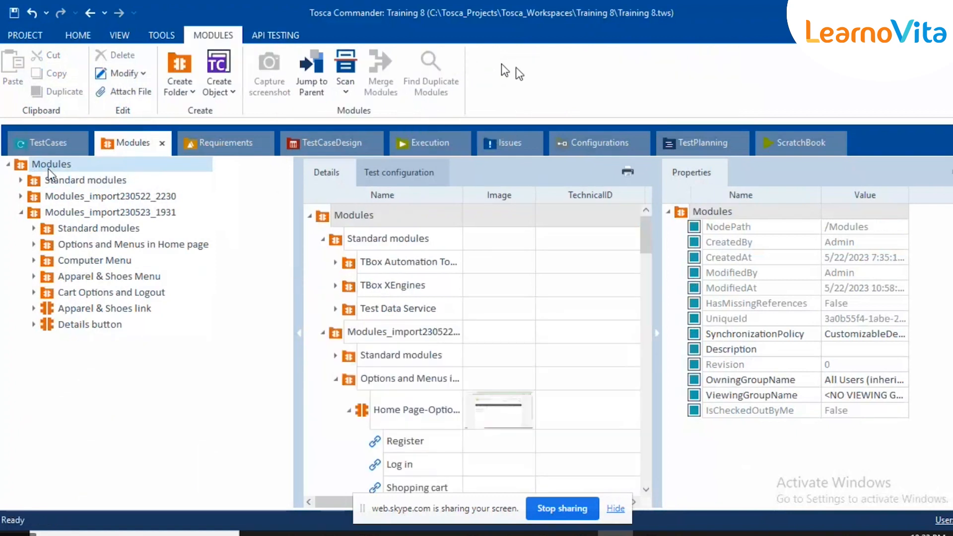
Import the subset Regs.tsu from the Tosca Teaching folder on the Desktop into the Modules root
click(79, 36)
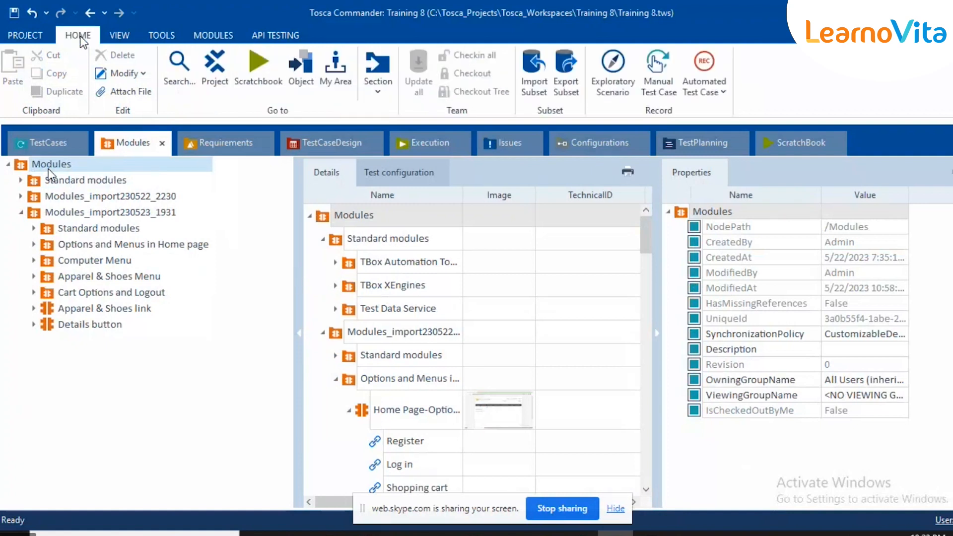
click(532, 86)
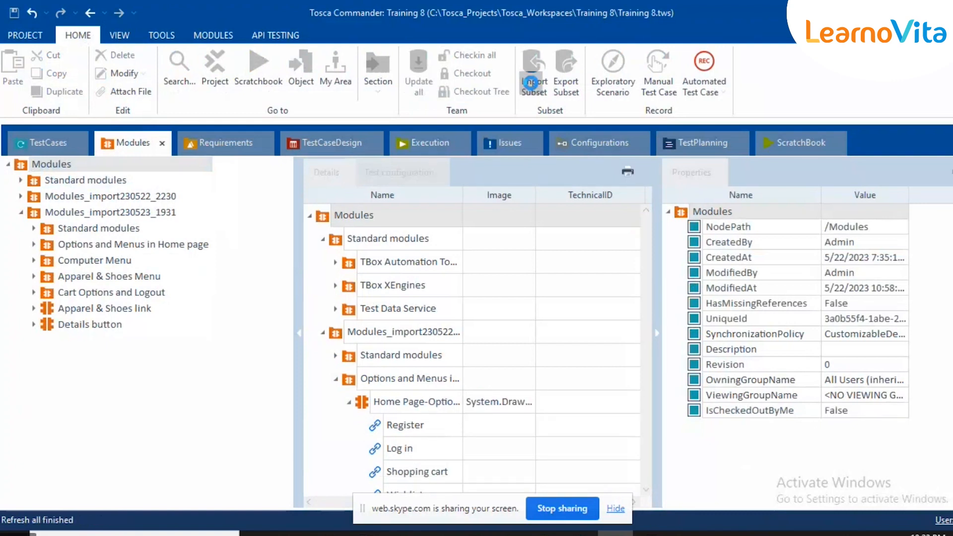
click(531, 83)
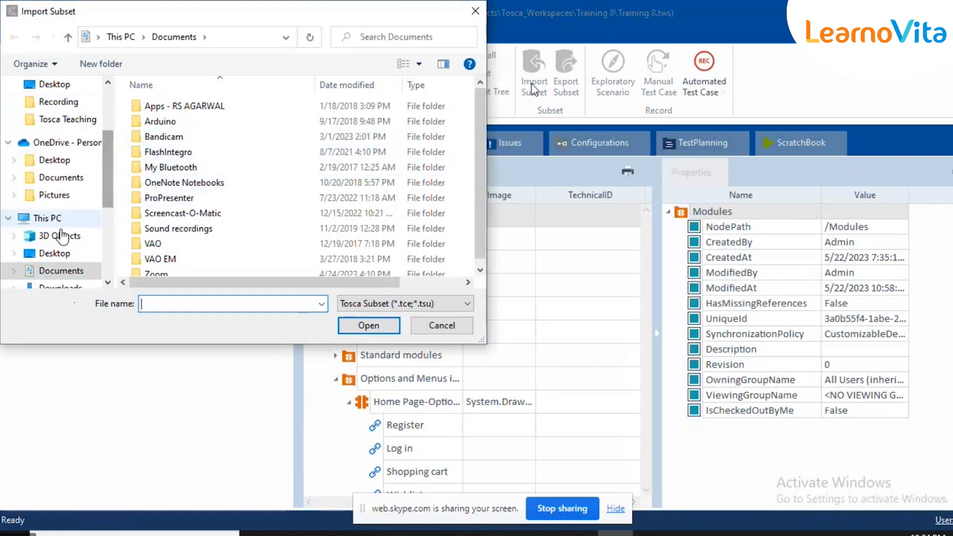
click(55, 251)
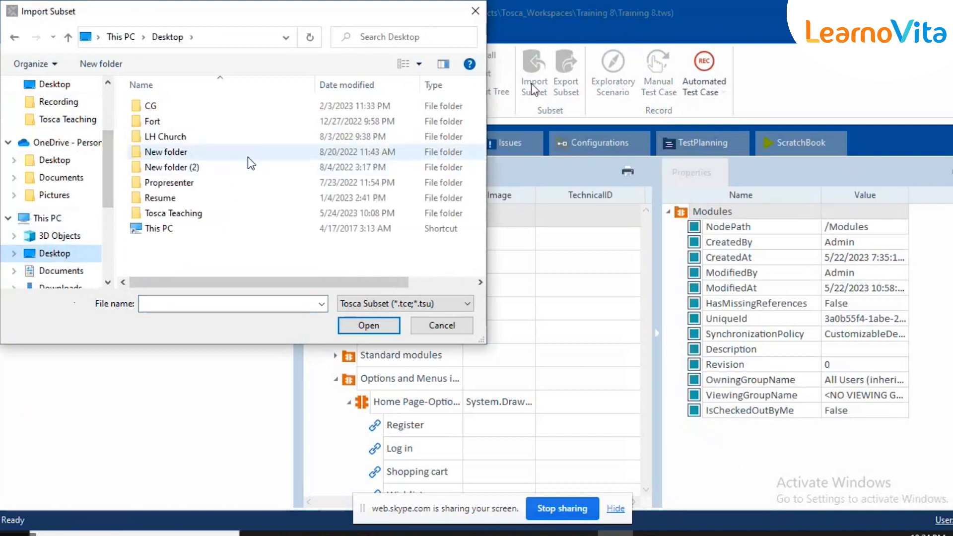
double_click(161, 212)
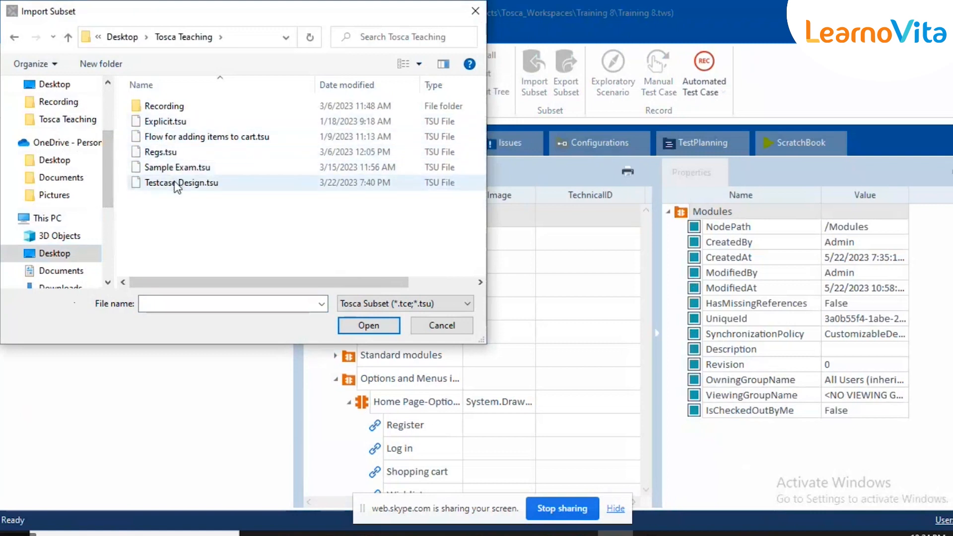
click(177, 150)
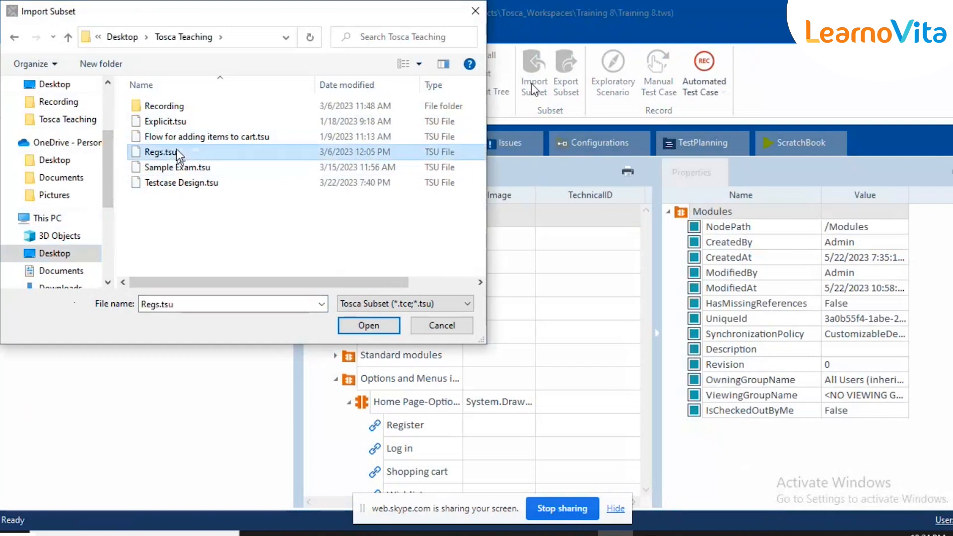
click(365, 326)
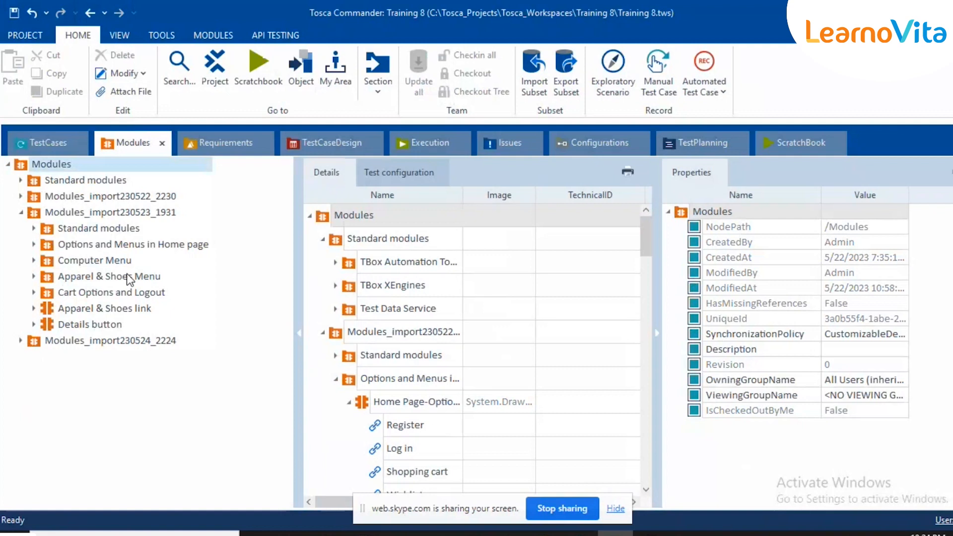
Expand the imported Modules_import230524_2224 folder and its Registration folder, and view the Register Window module's attributes
click(20, 341)
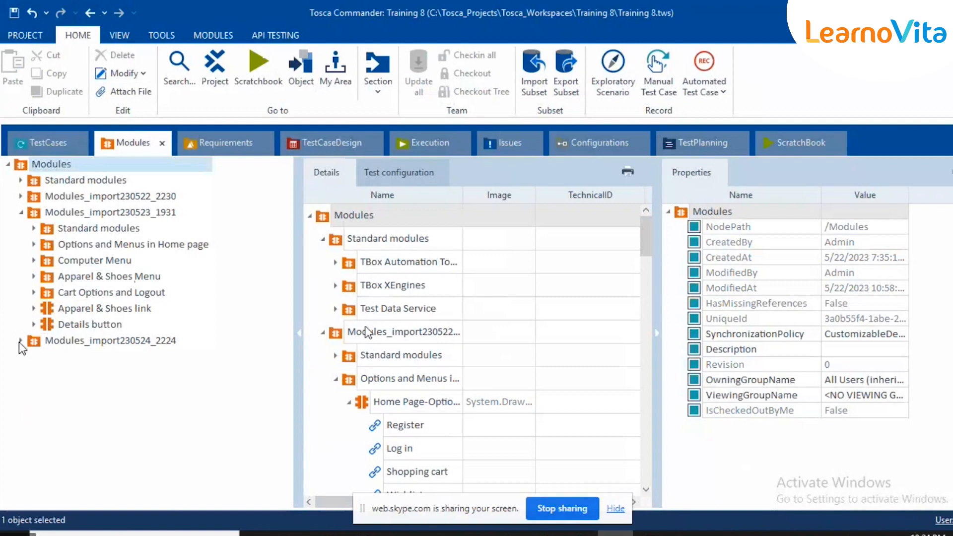
click(20, 341)
click(36, 360)
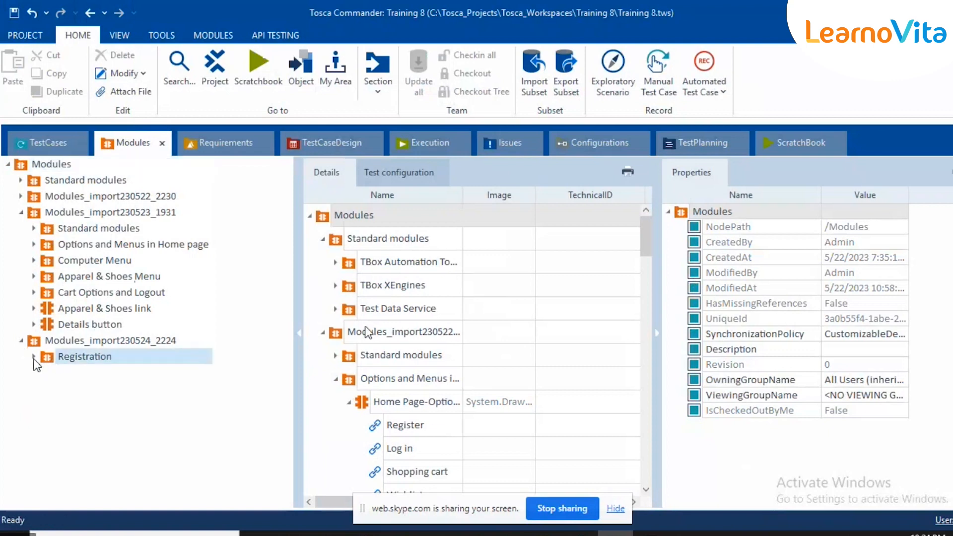
click(33, 358)
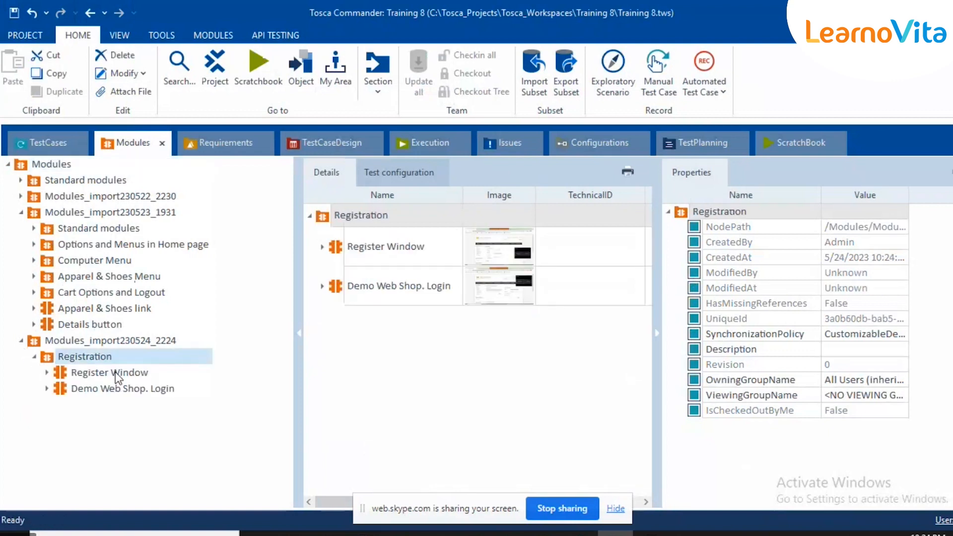
click(95, 376)
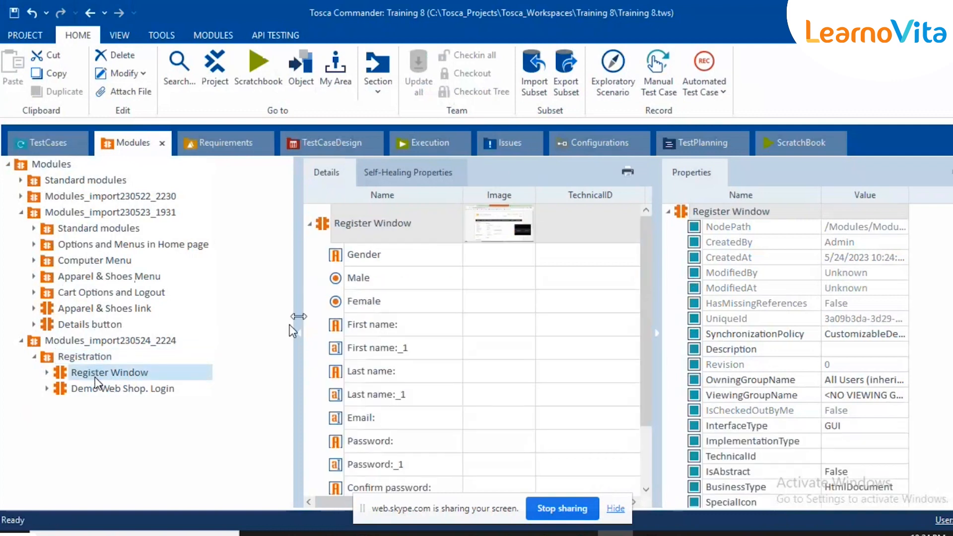
Switch to Chrome, log out of the Demo Web Shop account, and return to the test cases in Tosca Commander
click(49, 144)
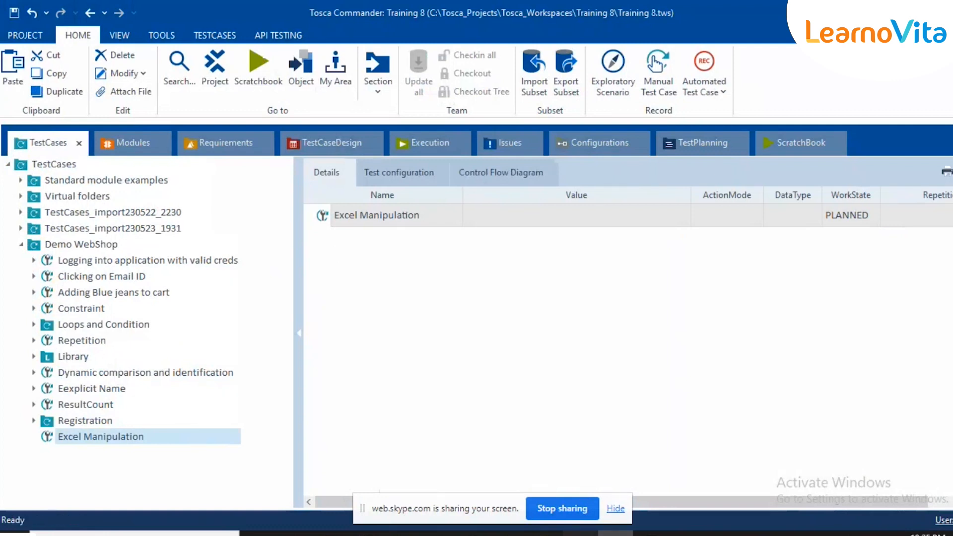
click(578, 533)
click(494, 472)
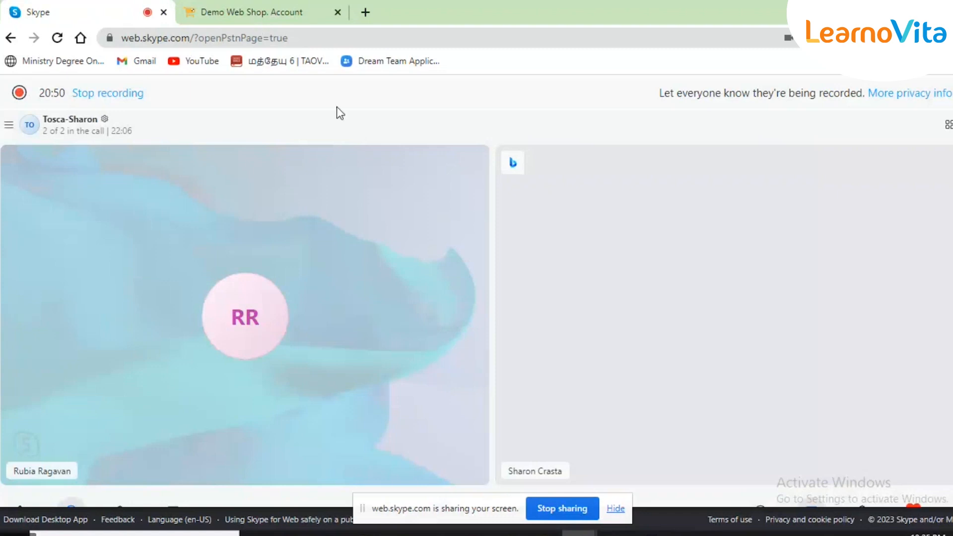
click(266, 10)
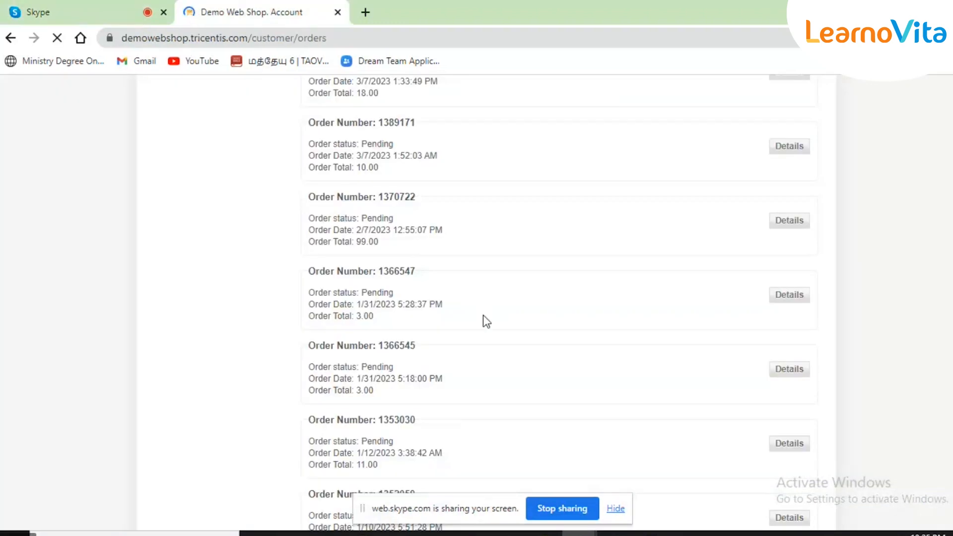
scroll(483, 315, up, 5)
scroll(483, 315, up, 20)
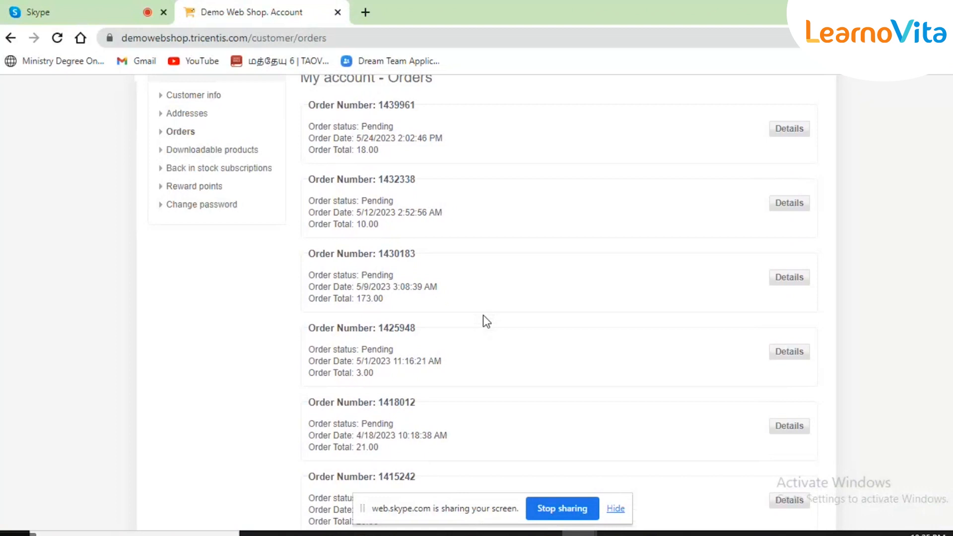
click(665, 133)
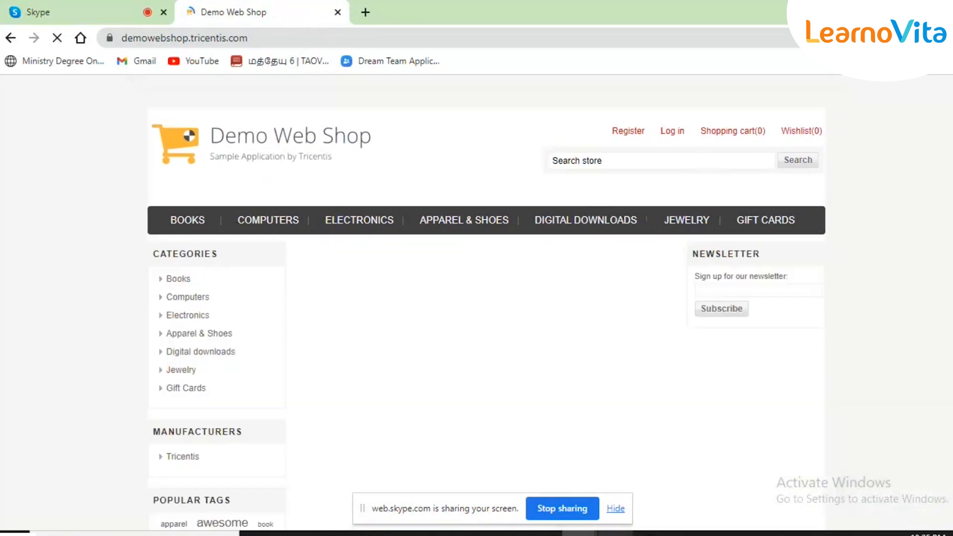
click(615, 534)
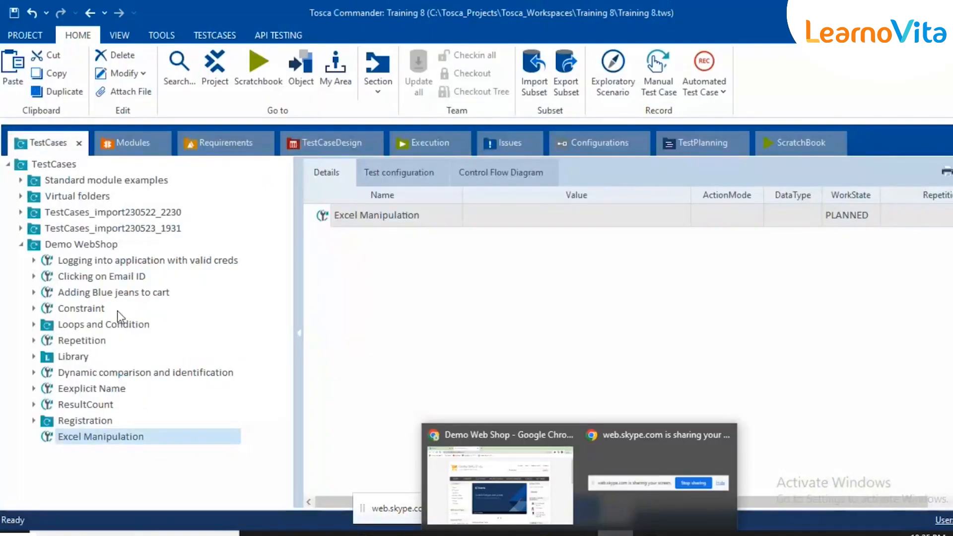
Add the Home Page-Options module to the Excel Manipulation test case and rename the test step as Clicking on register button
click(125, 145)
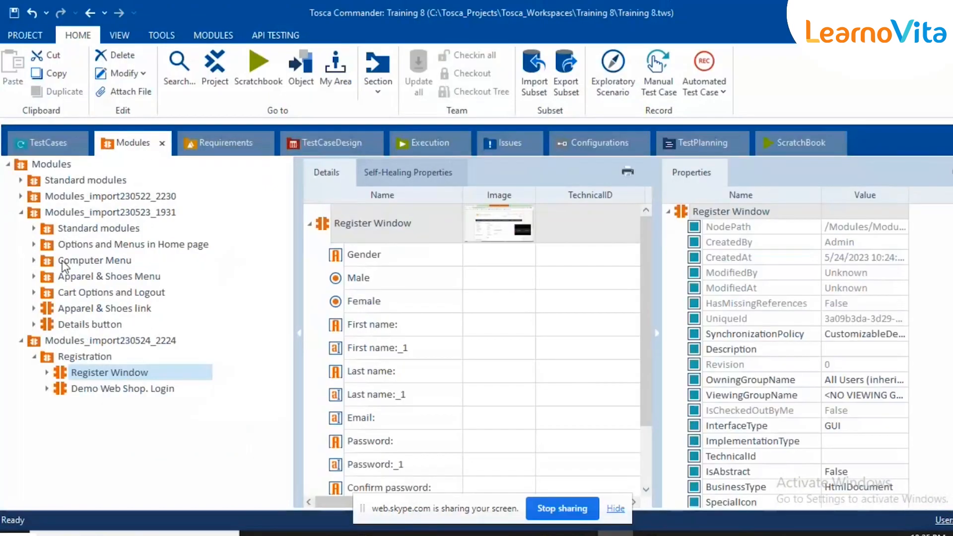
click(50, 237)
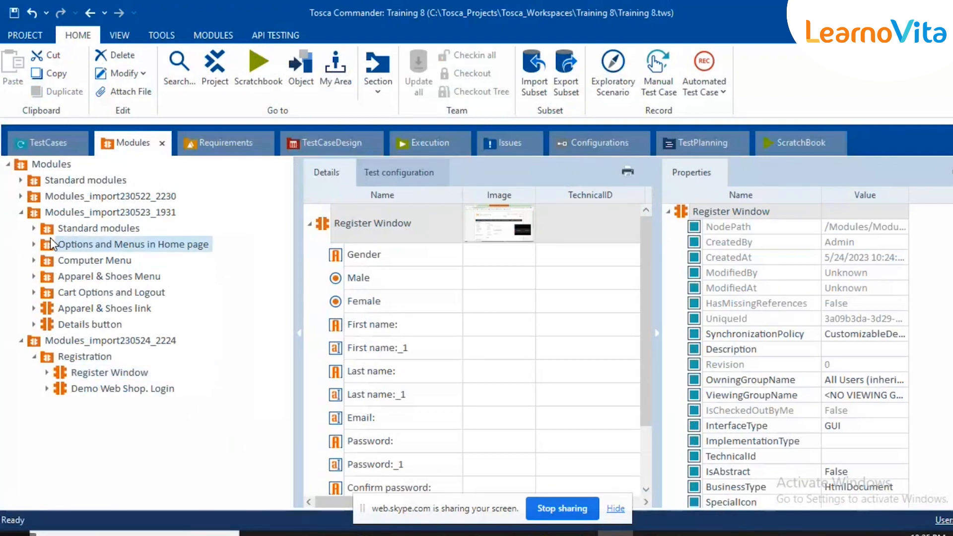
drag(344, 249, 115, 433)
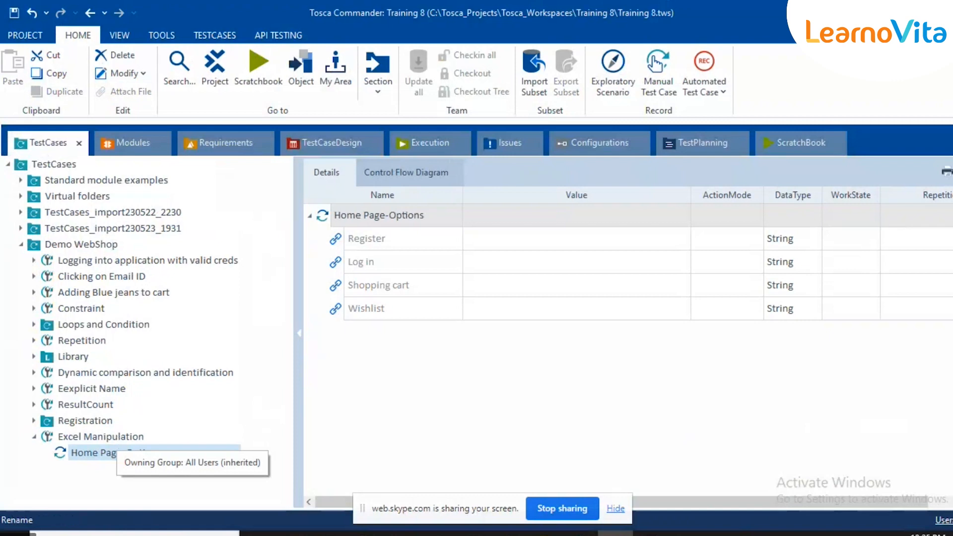
click(191, 449)
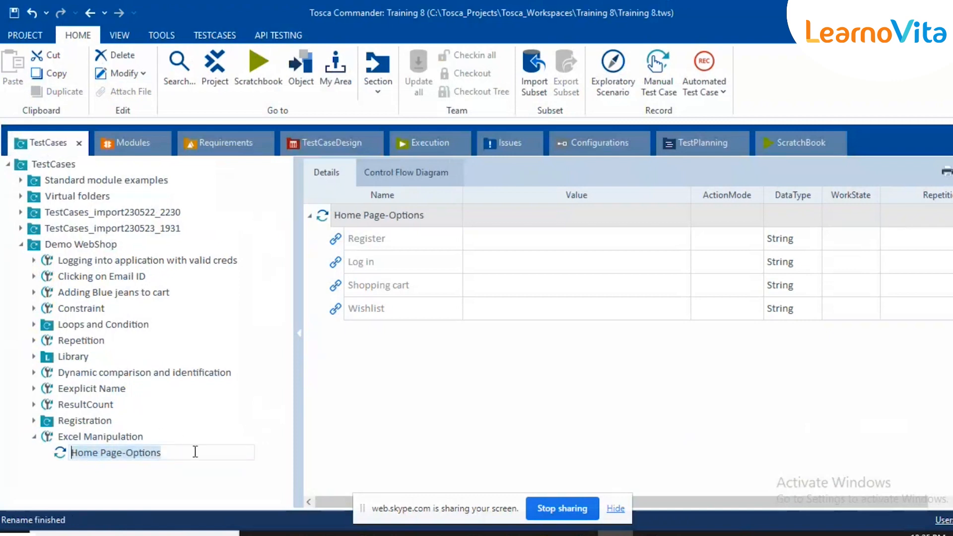
text(Clickng on ree)
key(BackSpace)
text(gister button)
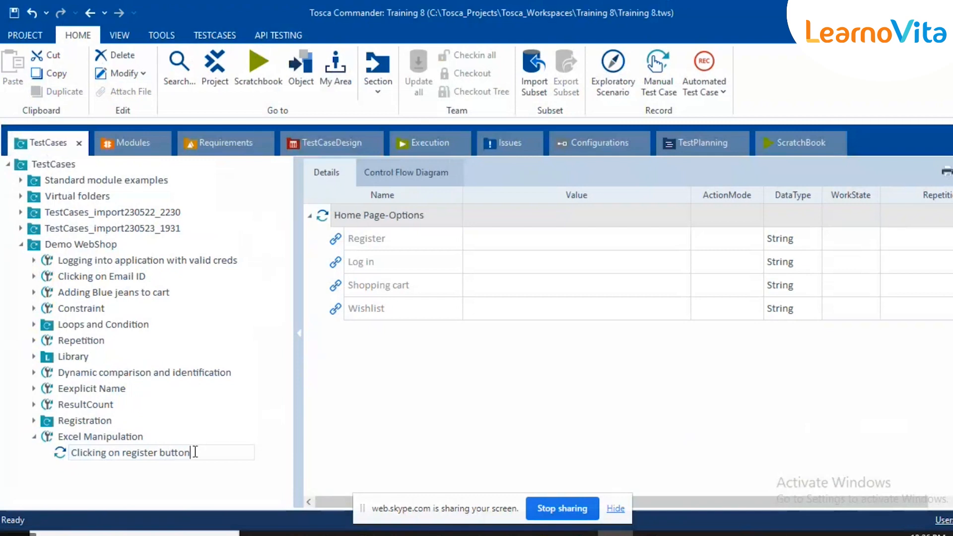
key(Return)
Set the Register value of the Clicking on register button step to x
click(498, 243)
click(498, 243)
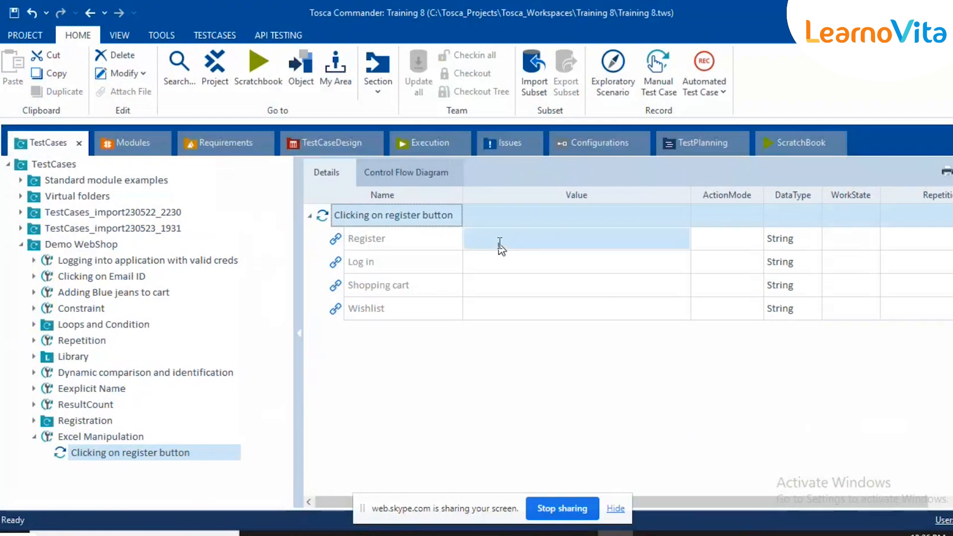
text(x)
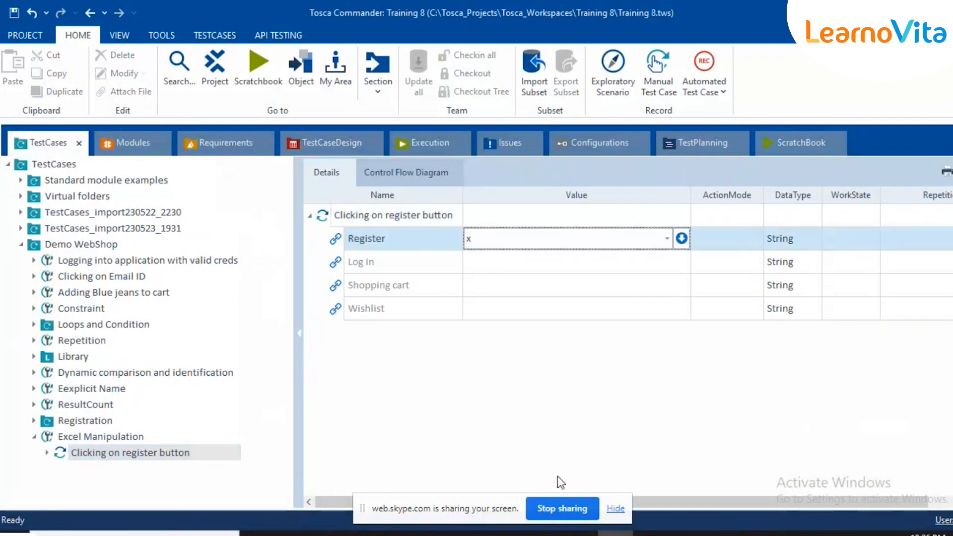
key(Return)
Switch to Chrome and open the Demo Web Shop's Register page
mouse_move(579, 532)
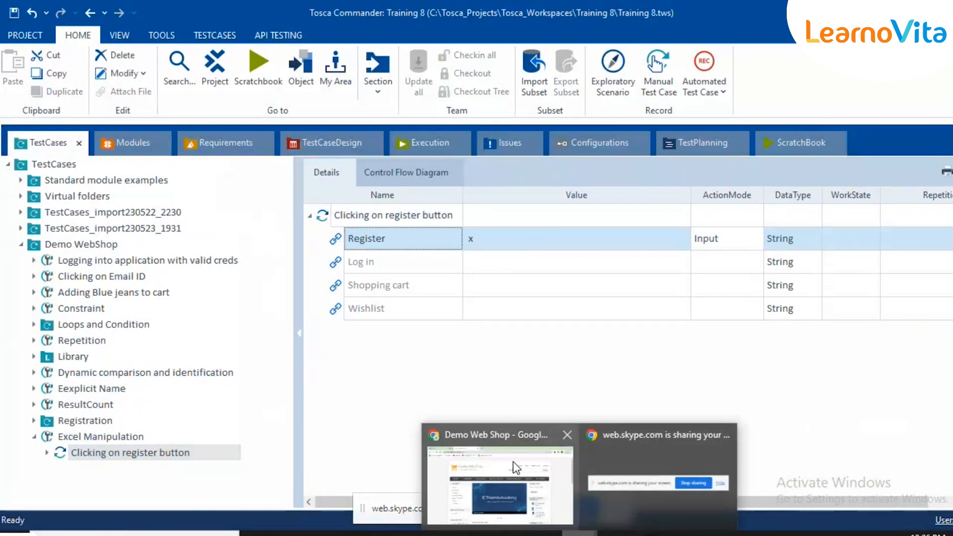
click(516, 467)
click(620, 139)
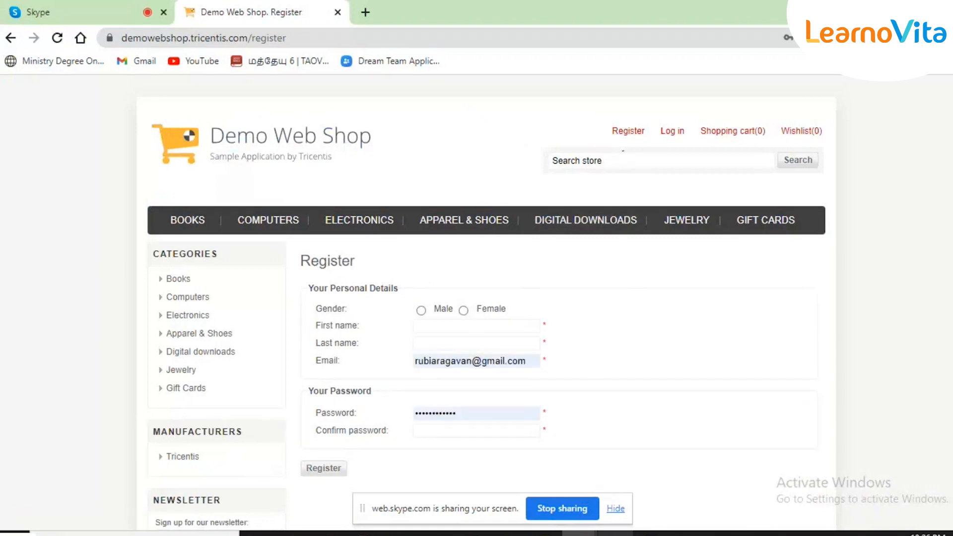
Switch to Tosca Commander and add the TBox Open Excel Workbook standard module to the Excel Manipulation test case
key(alt+Tab)
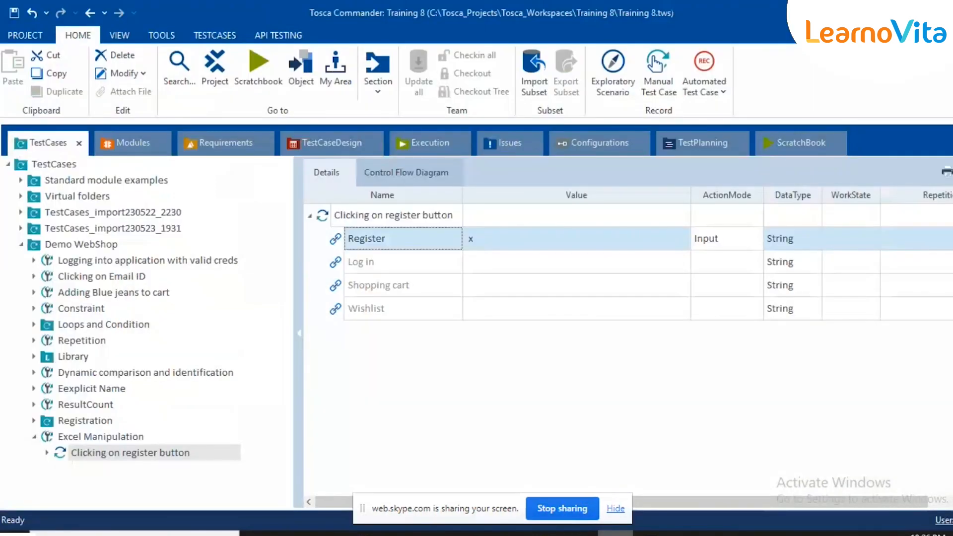
click(125, 148)
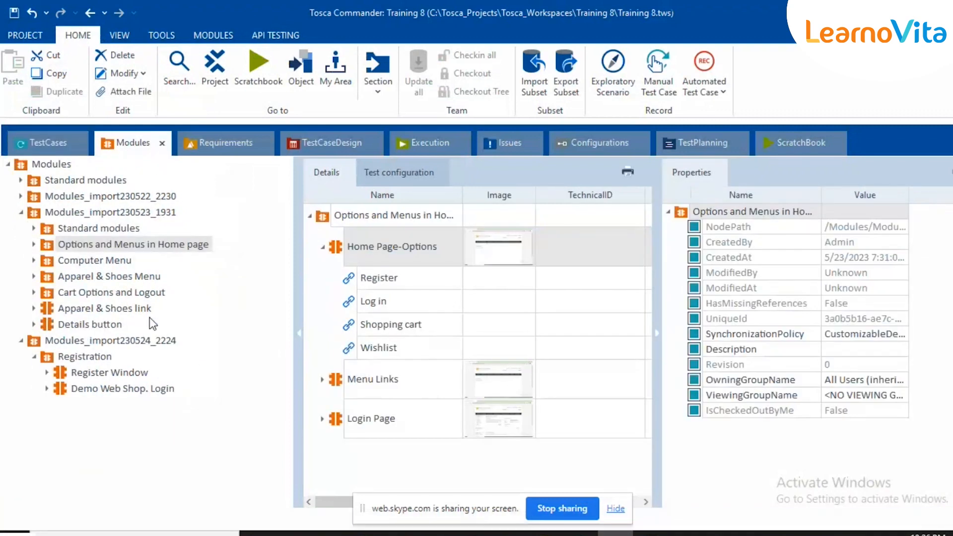
click(21, 180)
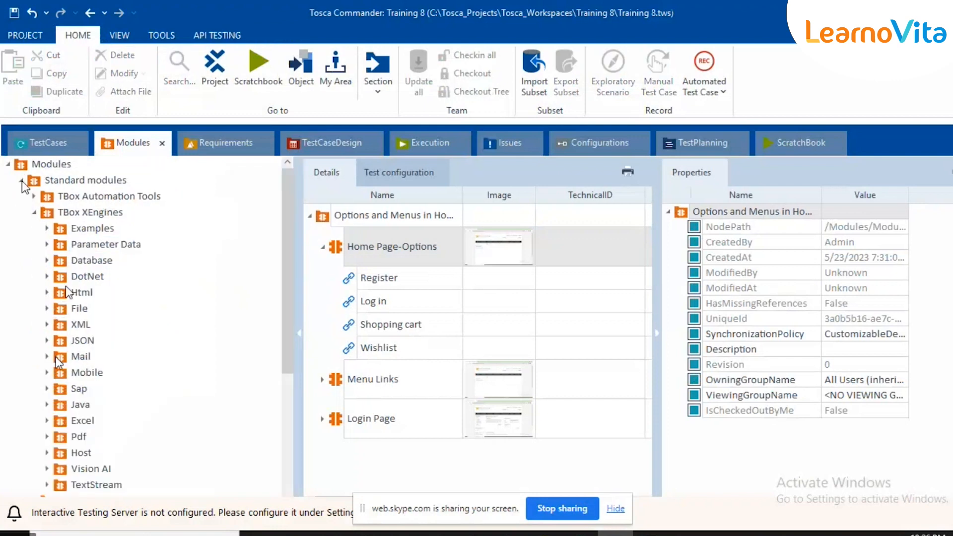
scroll(55, 356, down, 1)
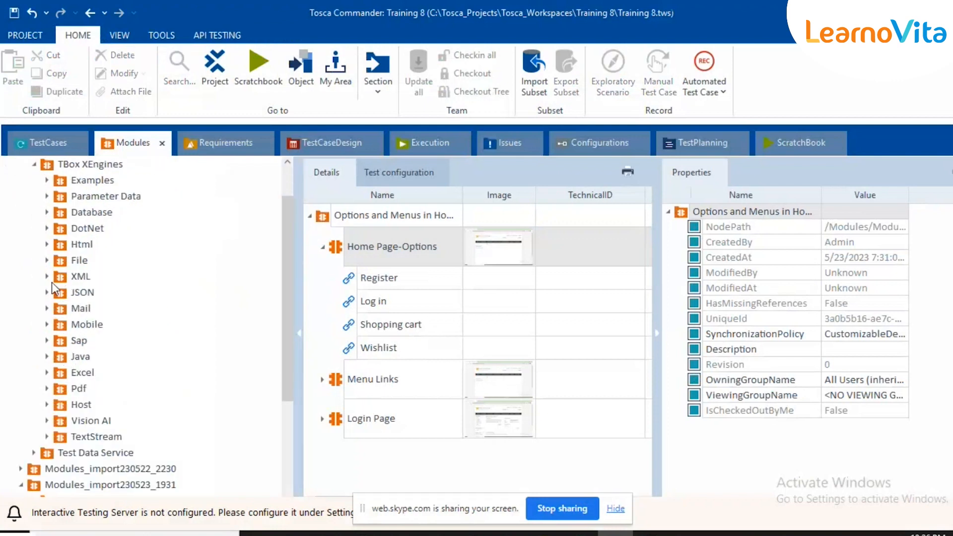
click(47, 371)
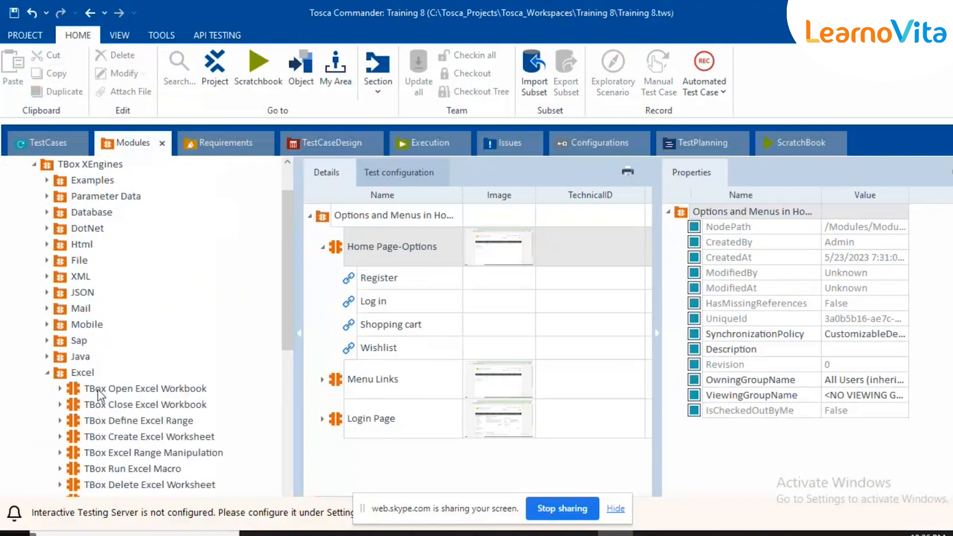
scroll(101, 486, down, 3)
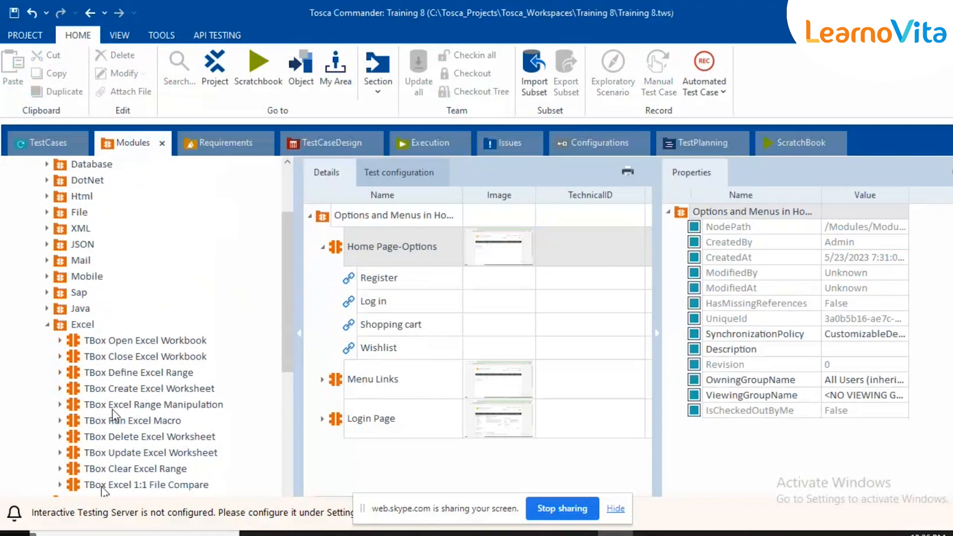
click(77, 341)
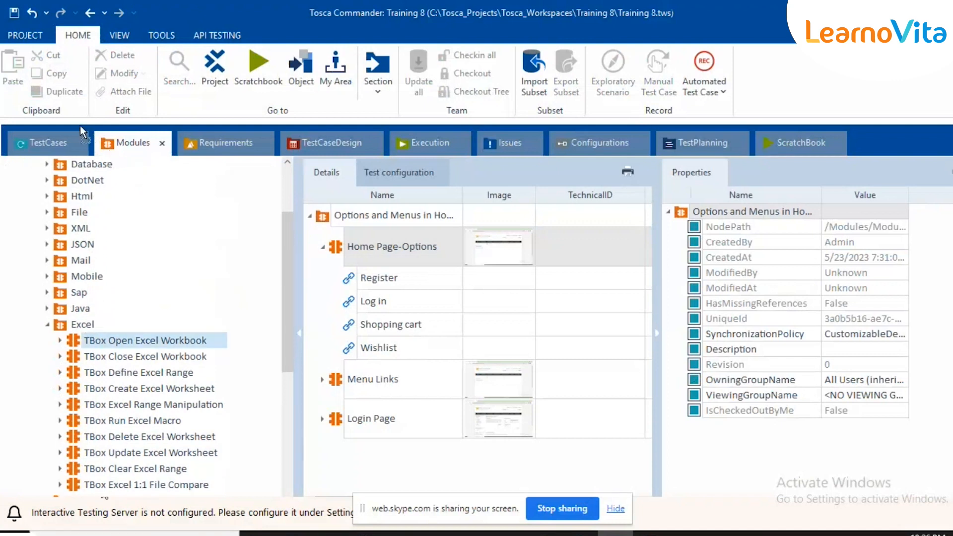
drag(77, 340, 102, 436)
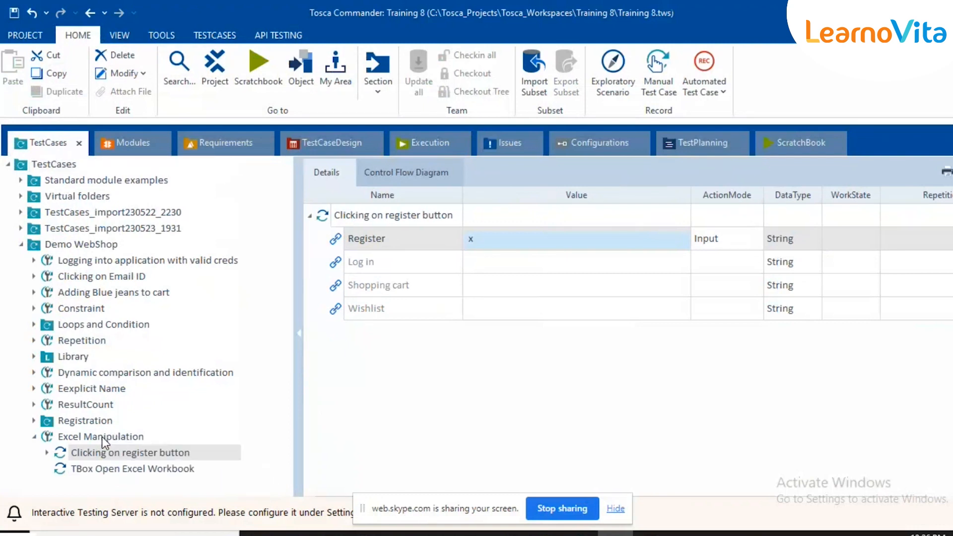
Show the TBox Open Excel Workbook step's details and look up the Registration workbook in the Tosca Teaching folder
click(112, 470)
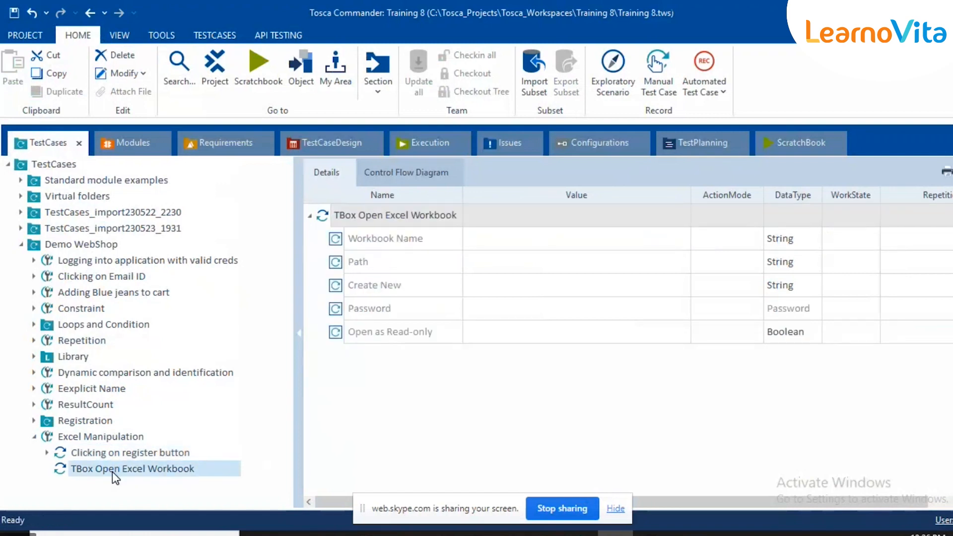
click(535, 245)
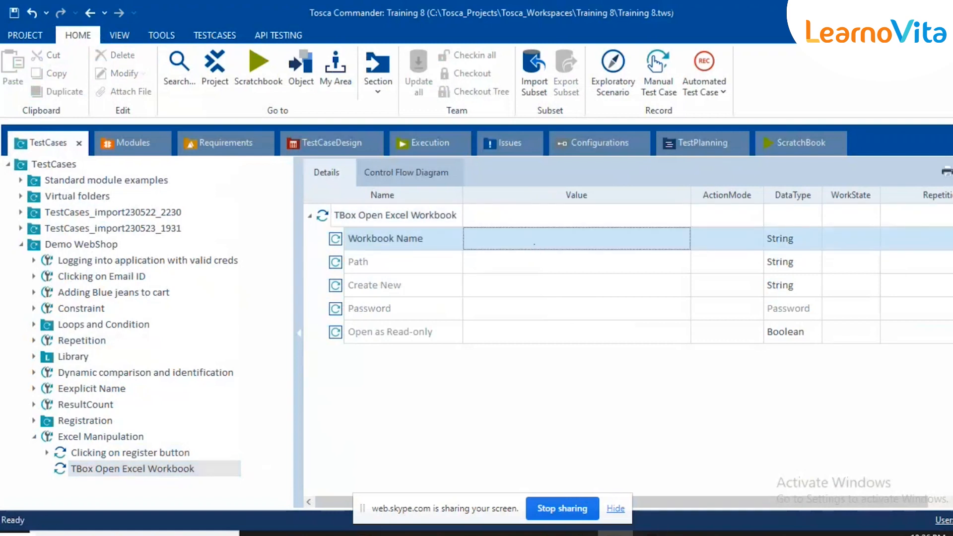
mouse_move(293, 533)
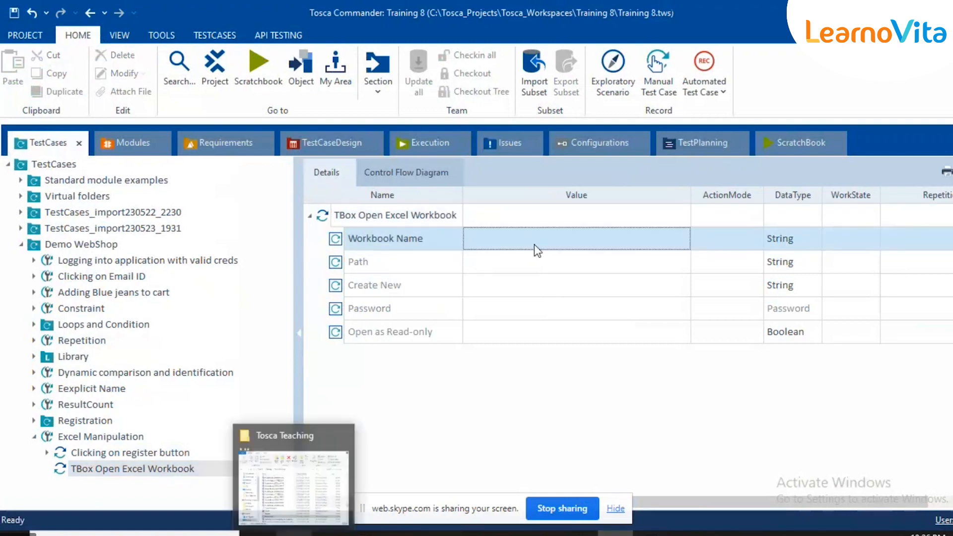
click(295, 479)
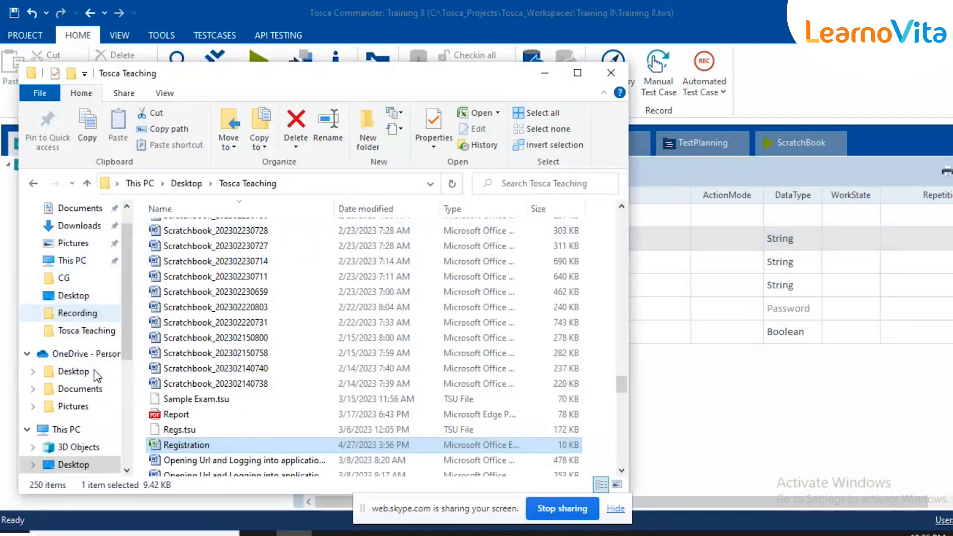
click(208, 446)
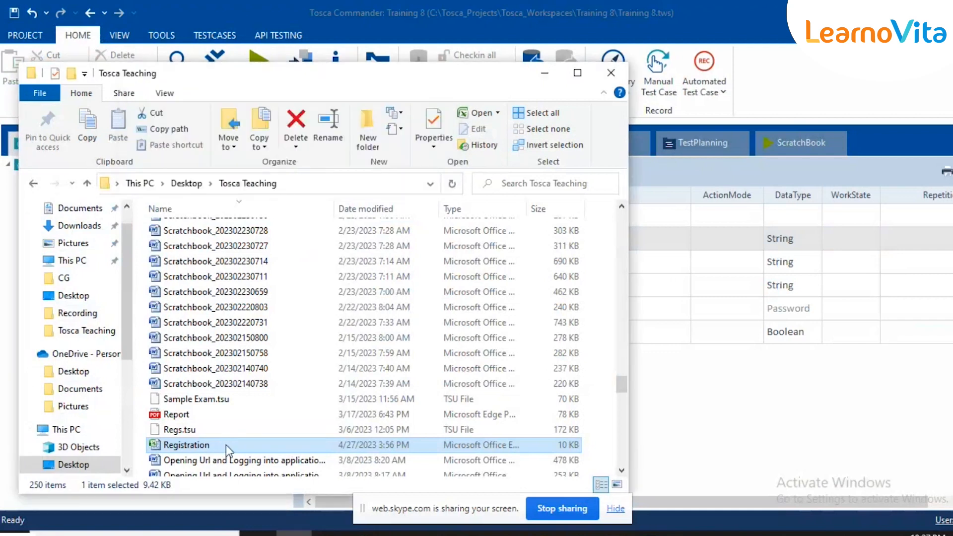
key(End)
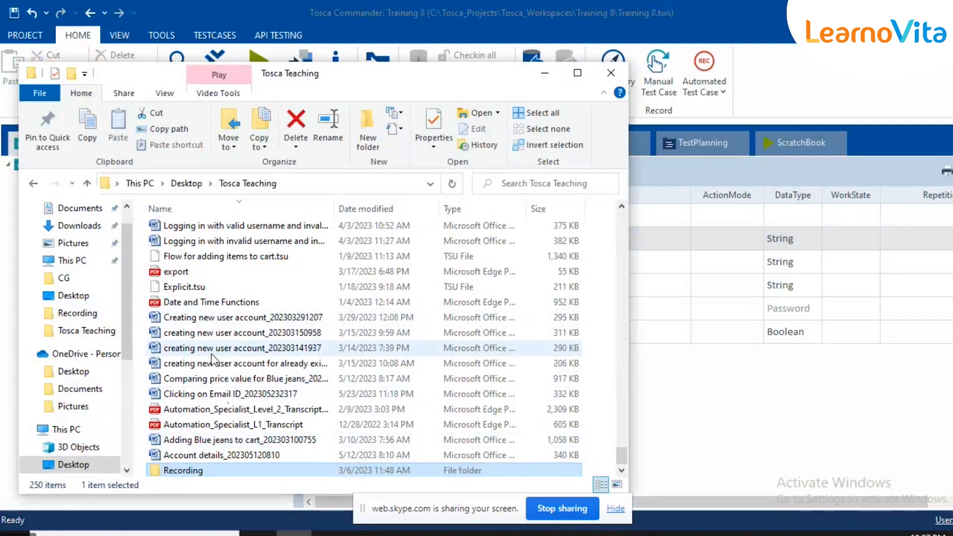
scroll(215, 360, up, 2)
scroll(214, 360, up, 3)
scroll(222, 320, down, 4)
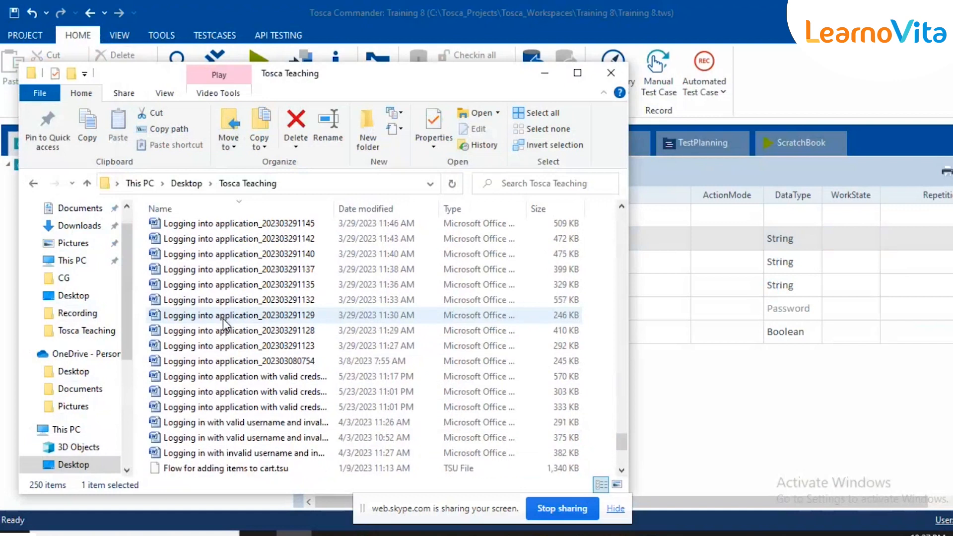
scroll(222, 319, down, 1)
scroll(222, 319, up, 6)
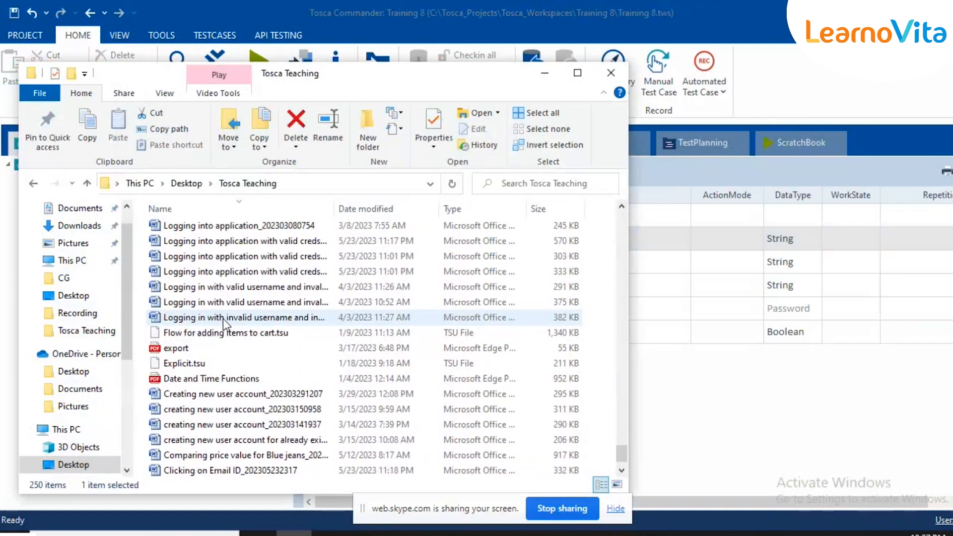
scroll(222, 319, up, 14)
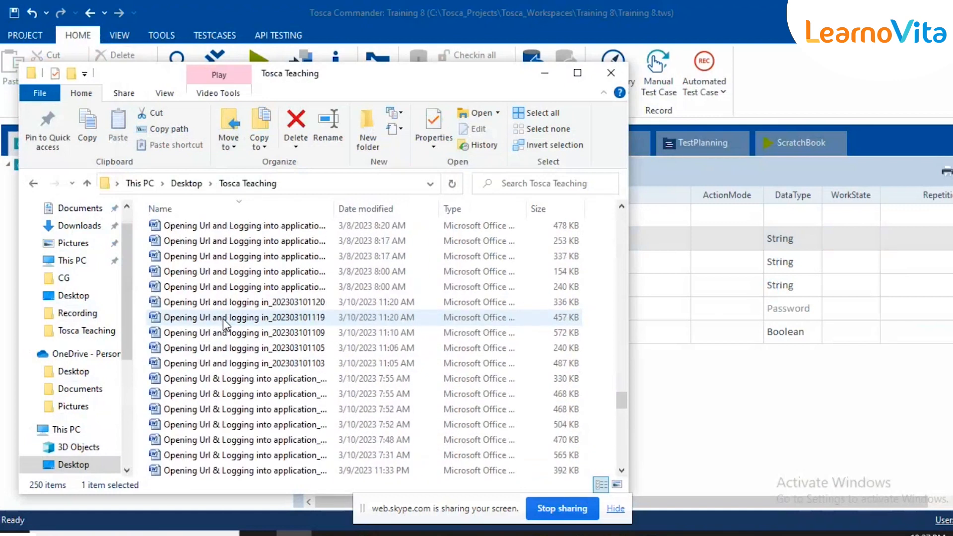
scroll(222, 319, up, 8)
scroll(222, 318, down, 4)
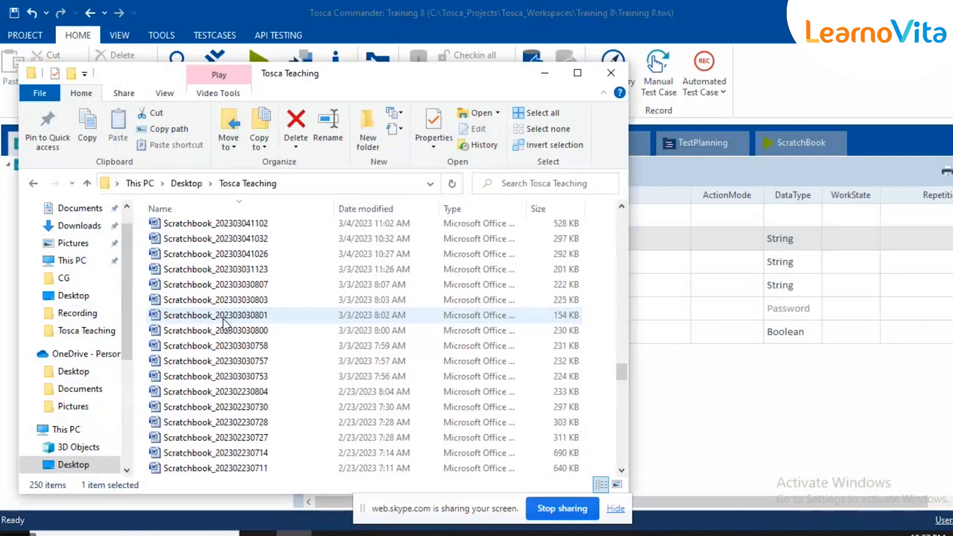
scroll(223, 319, down, 9)
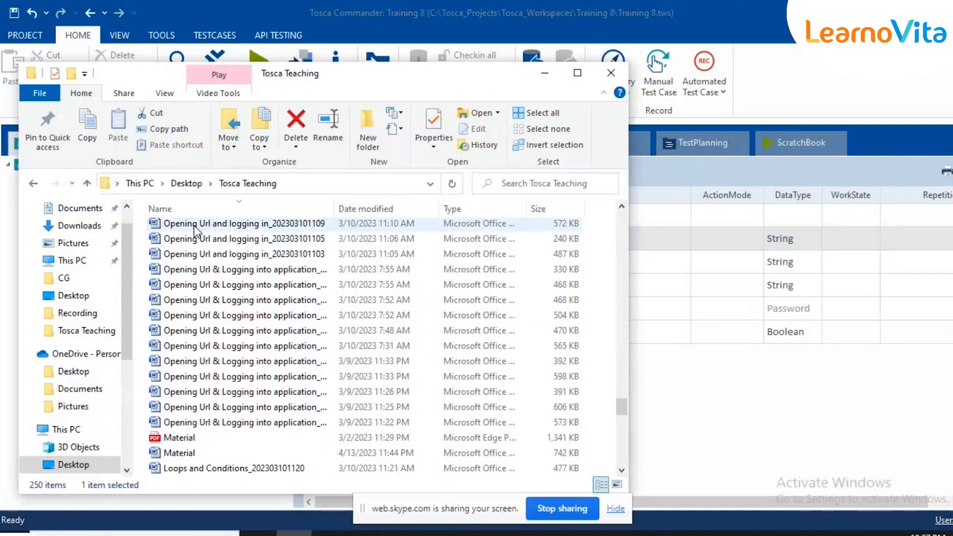
scroll(195, 230, up, 3)
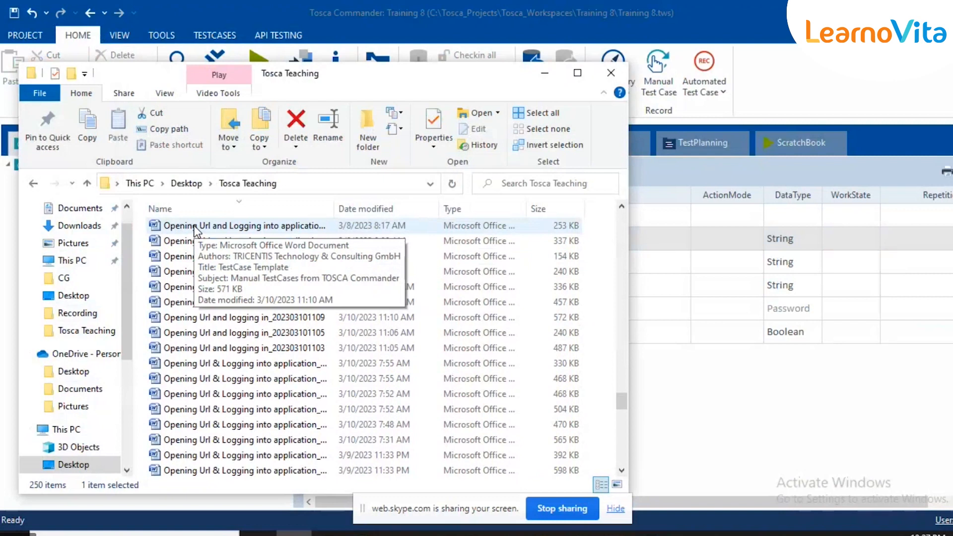
click(183, 247)
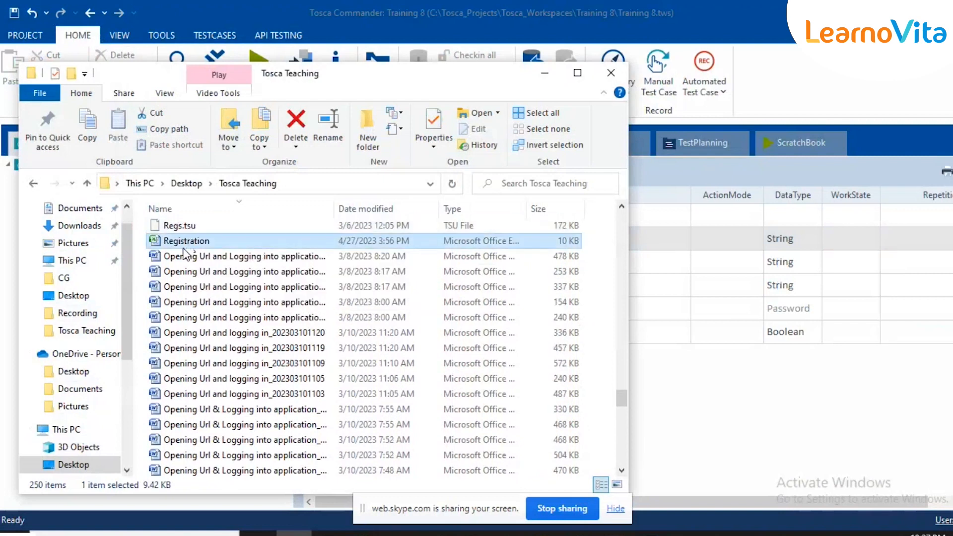
double_click(182, 243)
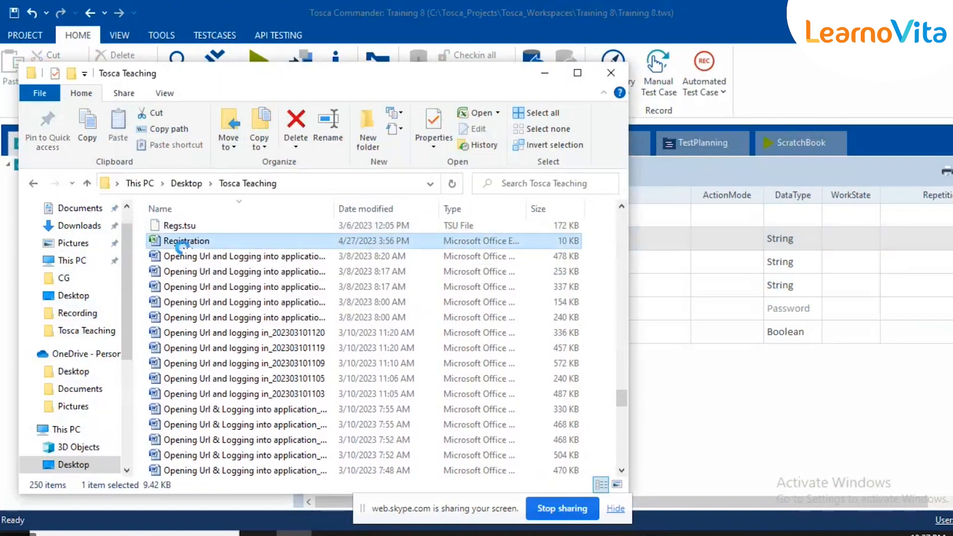
right_click(183, 242)
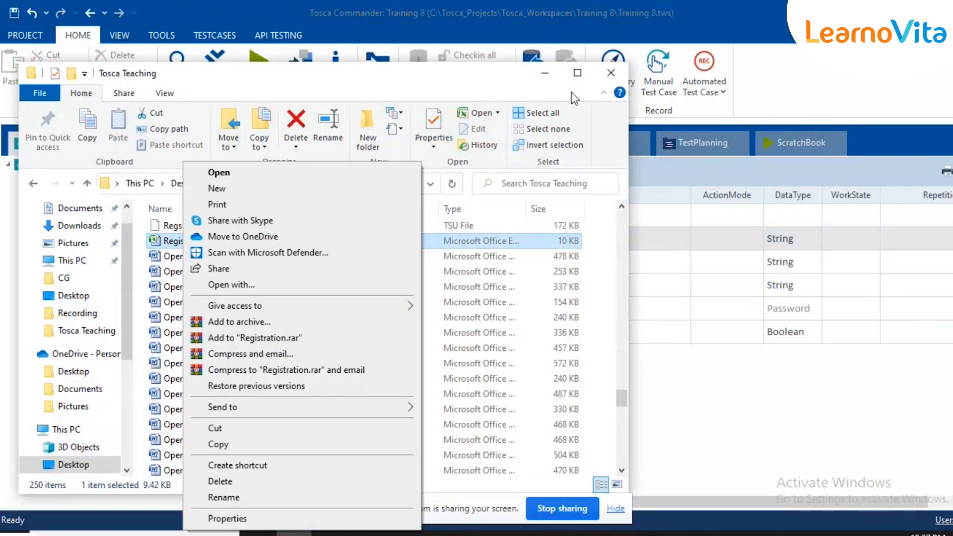
click(540, 76)
click(540, 76)
Set the Workbook Name of the TBox Open Excel Workbook step to Registration.xlsx
click(503, 237)
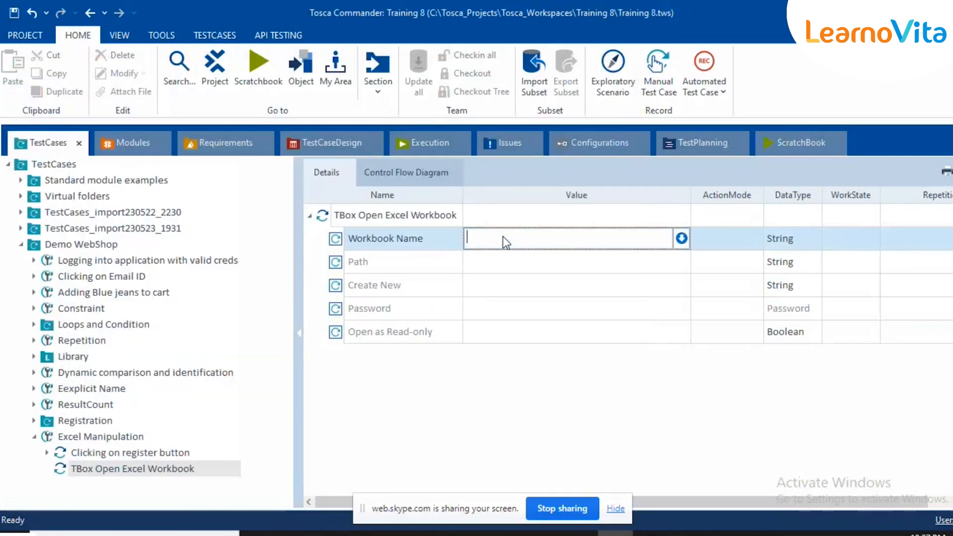
text(Registration.xlsx)
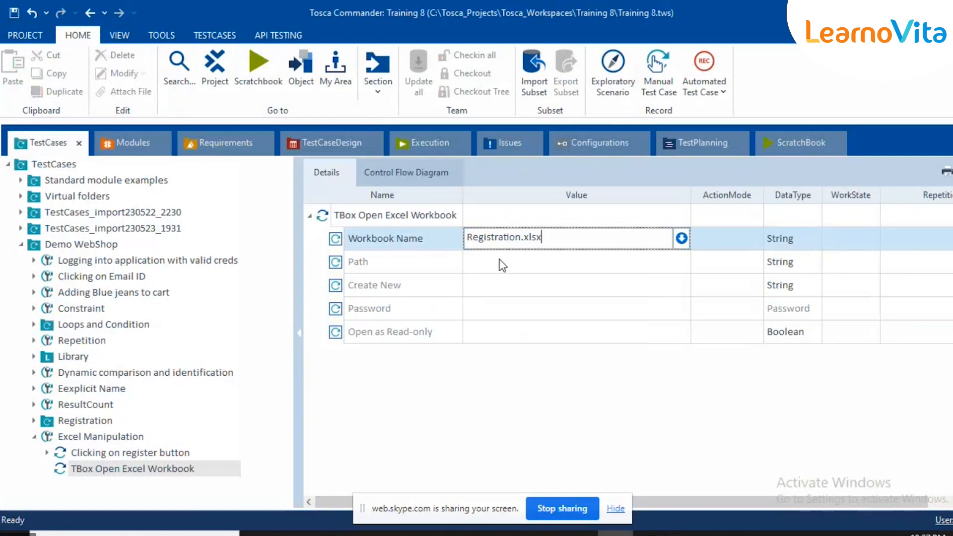
click(502, 256)
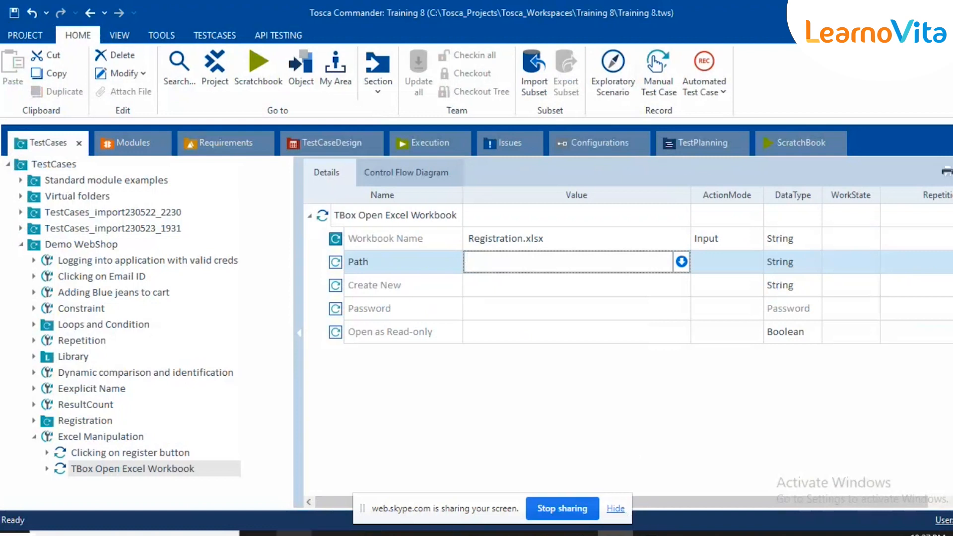
Switch to the Tosca Teaching folder and copy the location C:\Users\HP\Desktop\Tosca Teaching from the Registration workbook's properties
click(294, 533)
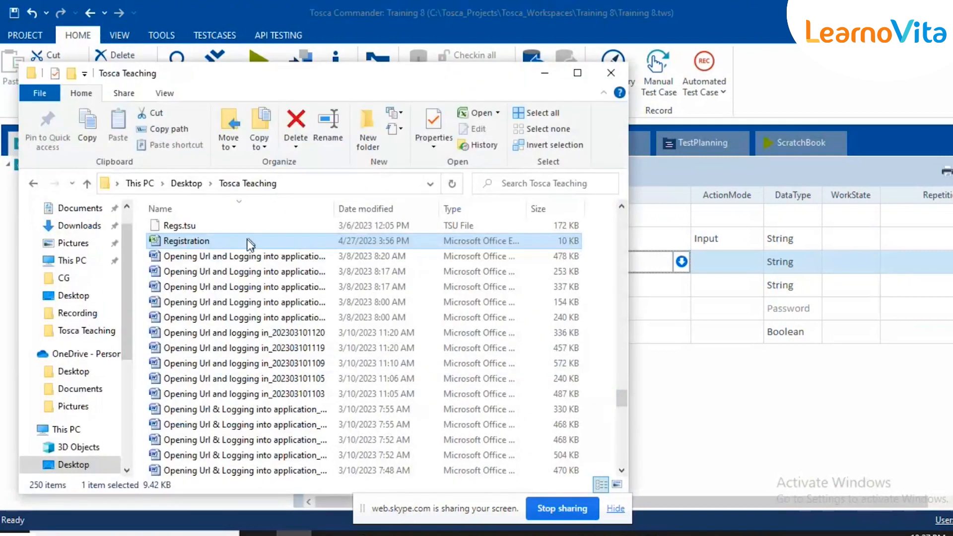
right_click(246, 240)
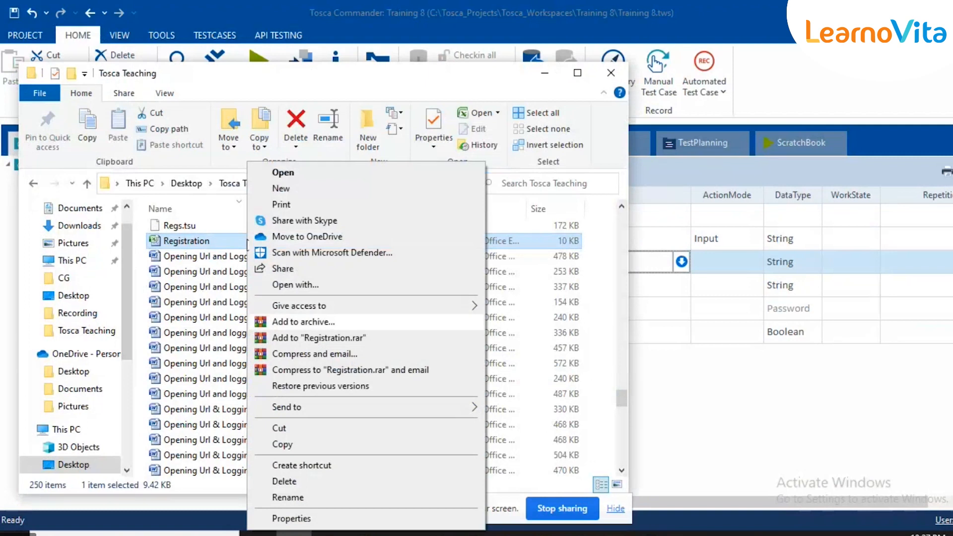
click(305, 519)
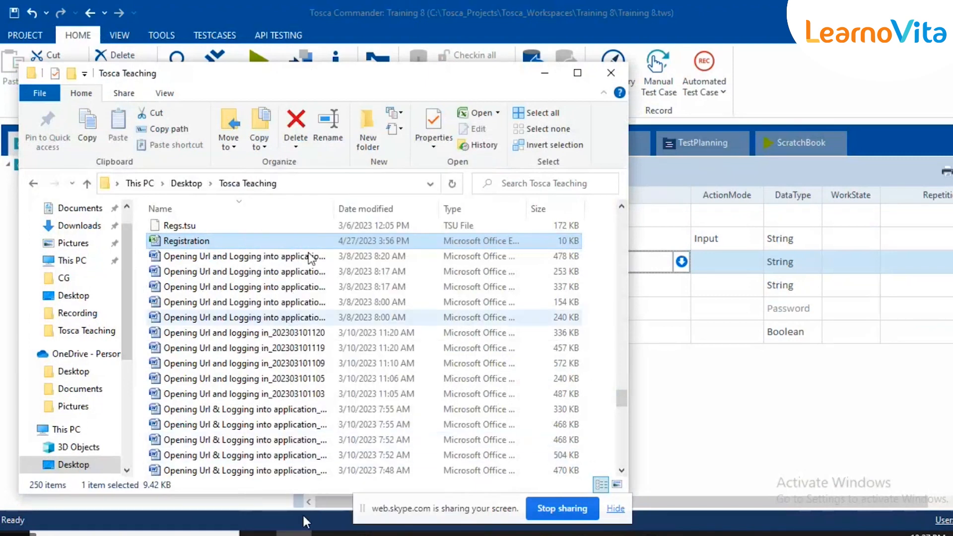
click(240, 242)
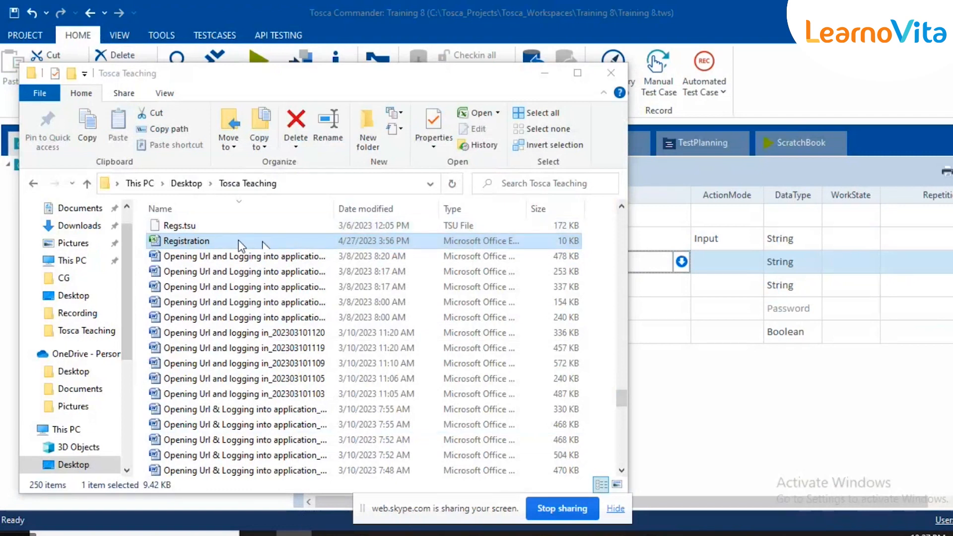
right_click(237, 240)
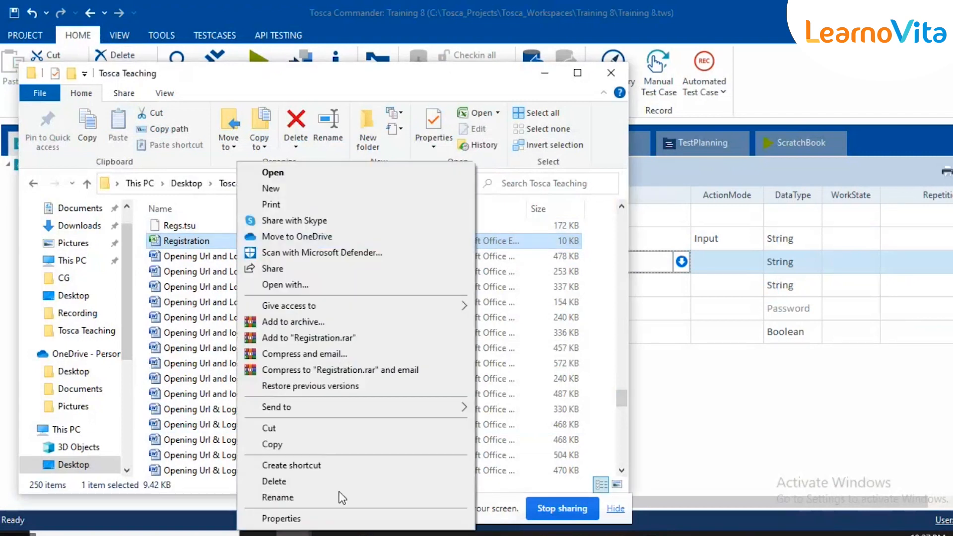
click(300, 518)
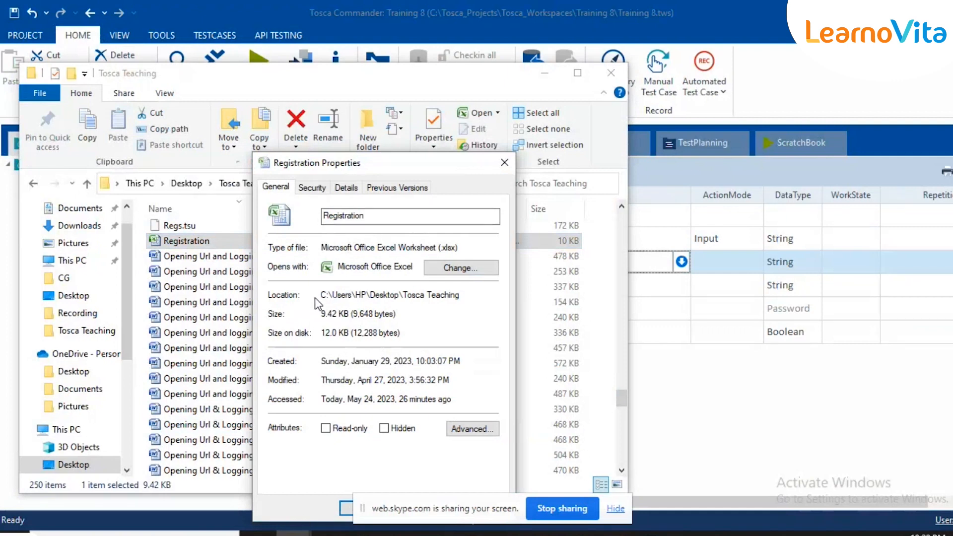
drag(322, 295, 471, 288)
key(ctrl+c)
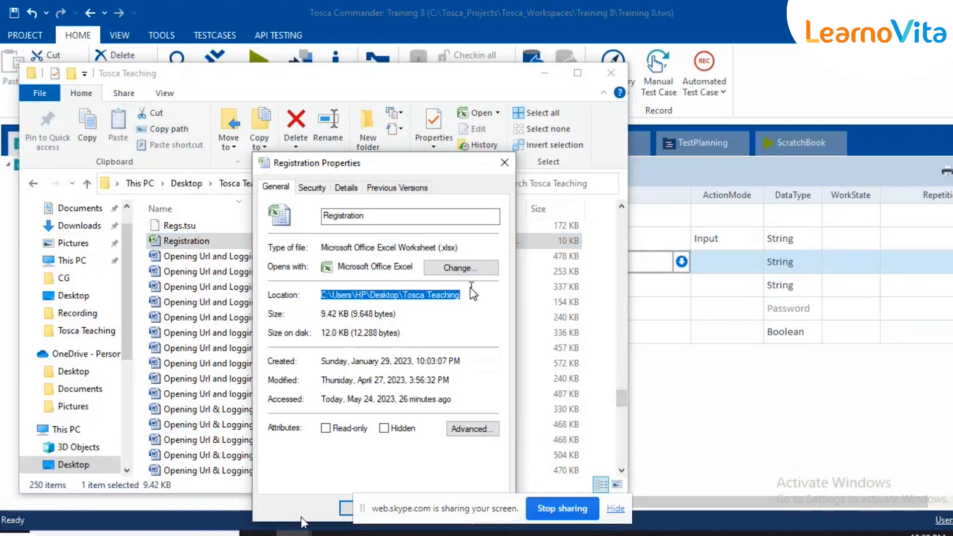
Switch to Tosca Commander and set the Path of the TBox Open Excel Workbook step to C:\Users\HP\Desktop\Tosca Teaching\Registration.xlsx
key(alt+Tab)
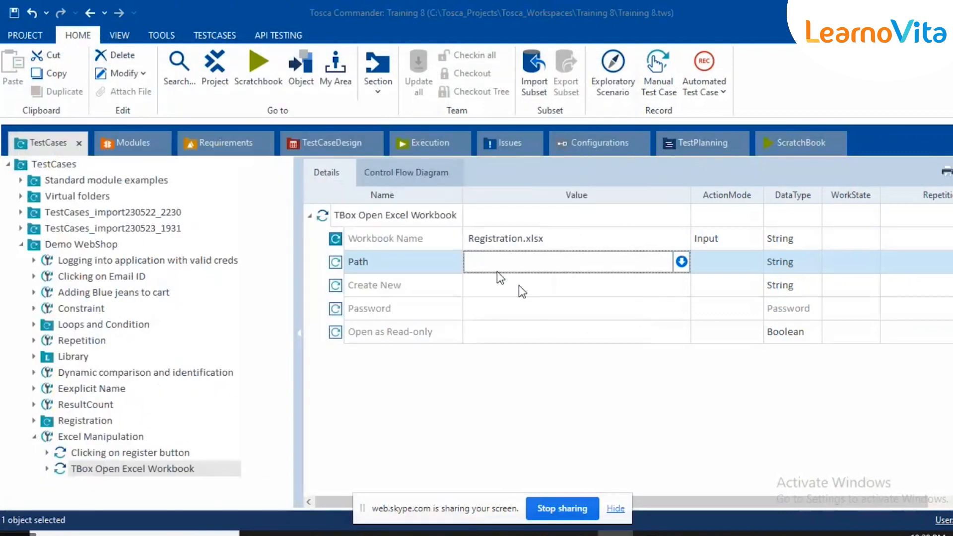
click(487, 259)
click(487, 263)
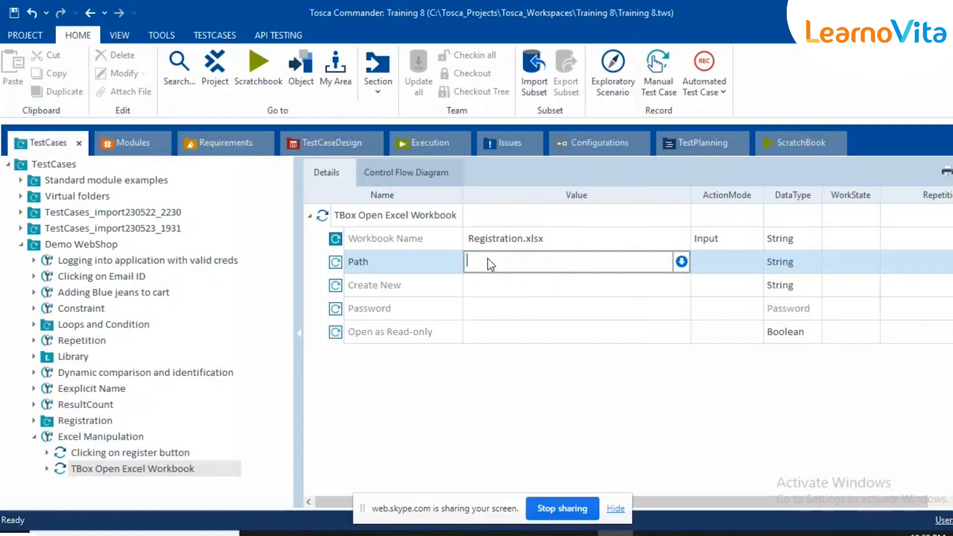
key(ctrl+v)
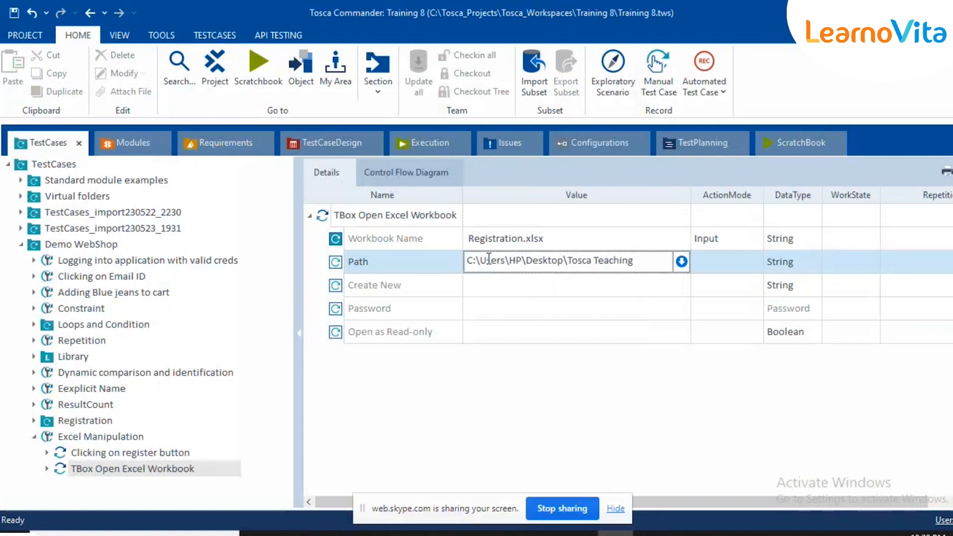
text(\Registrati)
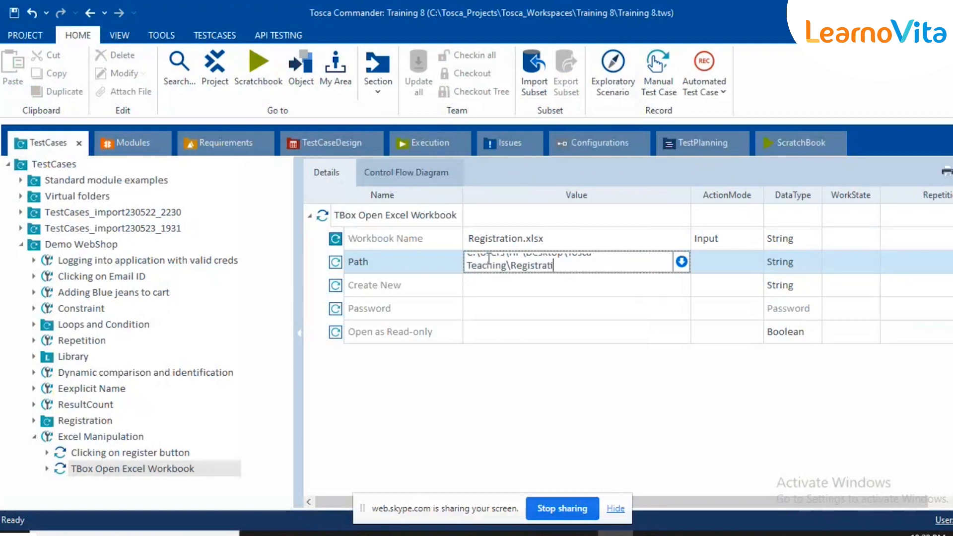
text(on.xlsx)
click(466, 235)
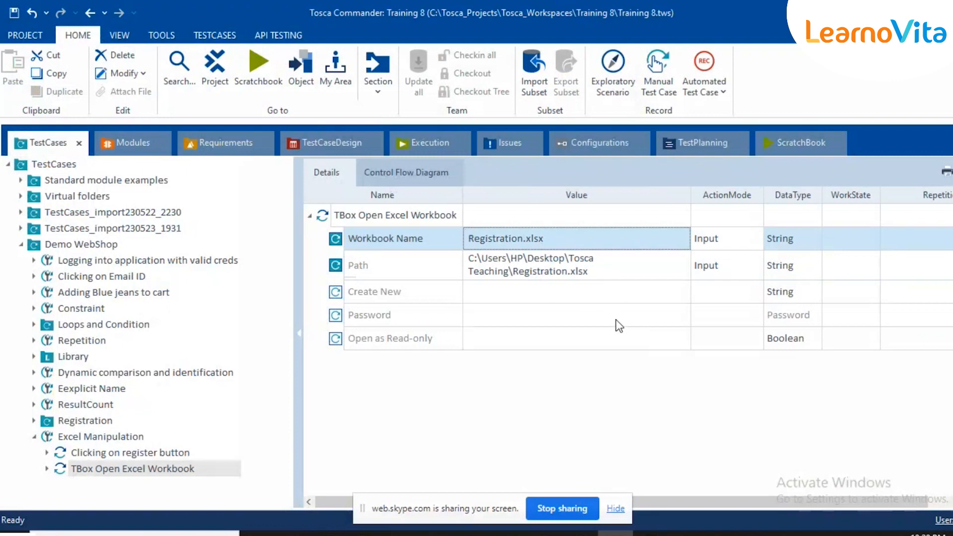
Examine the Create New, Password and Open as Read-only parameters, and look at the user data table in the Registration workbook in Excel
click(473, 263)
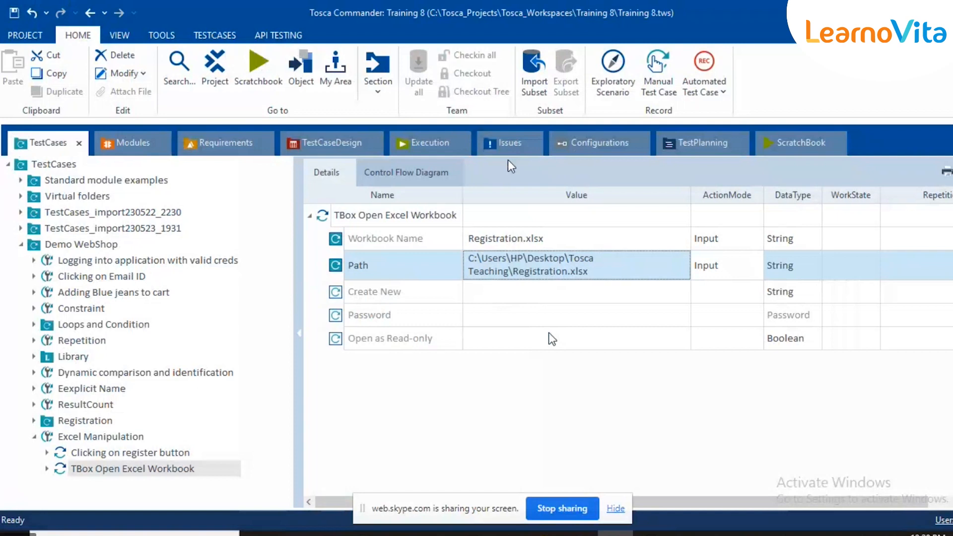
click(514, 308)
click(502, 296)
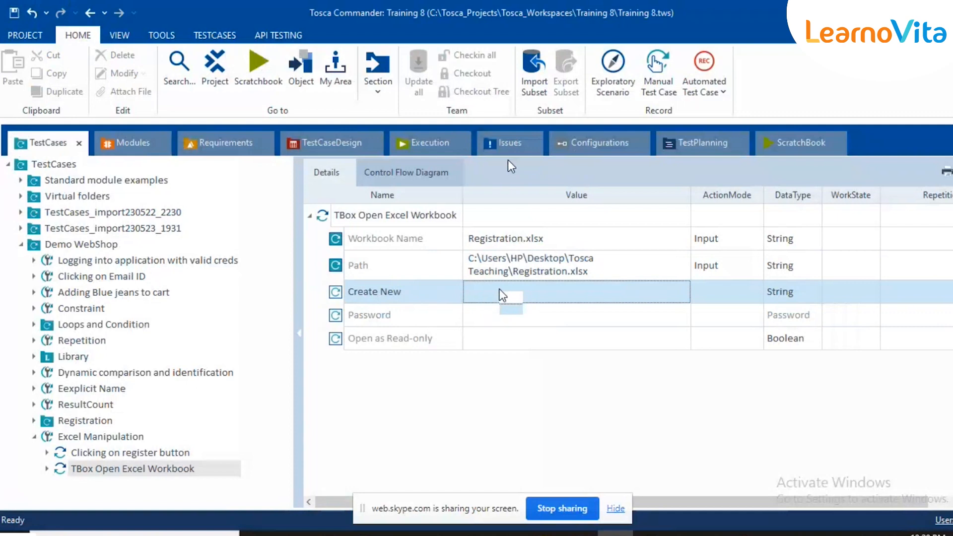
click(426, 319)
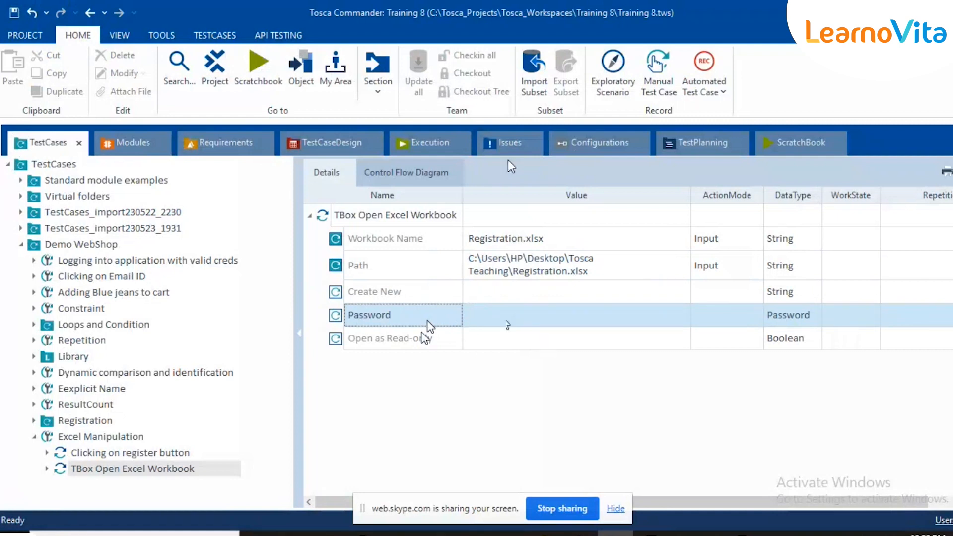
click(496, 337)
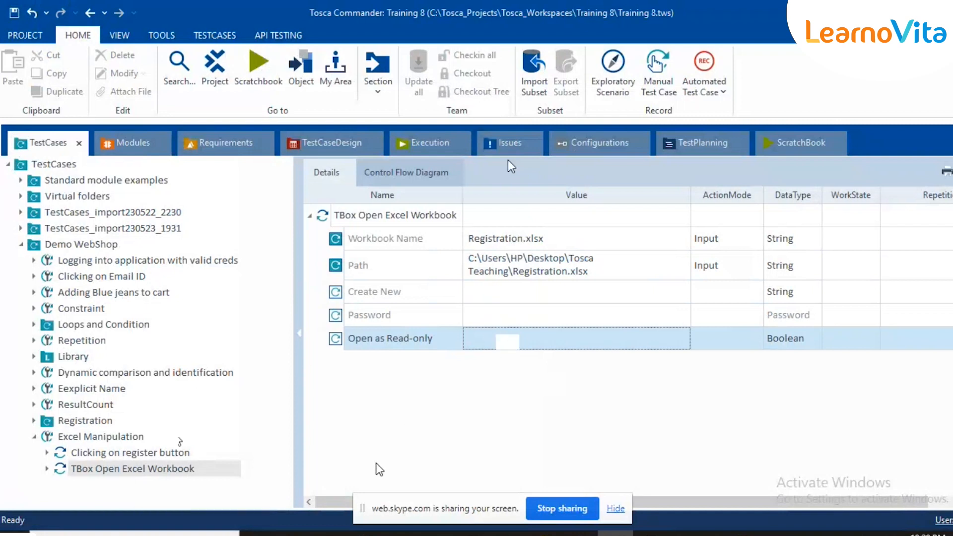
click(141, 472)
click(651, 534)
click(222, 333)
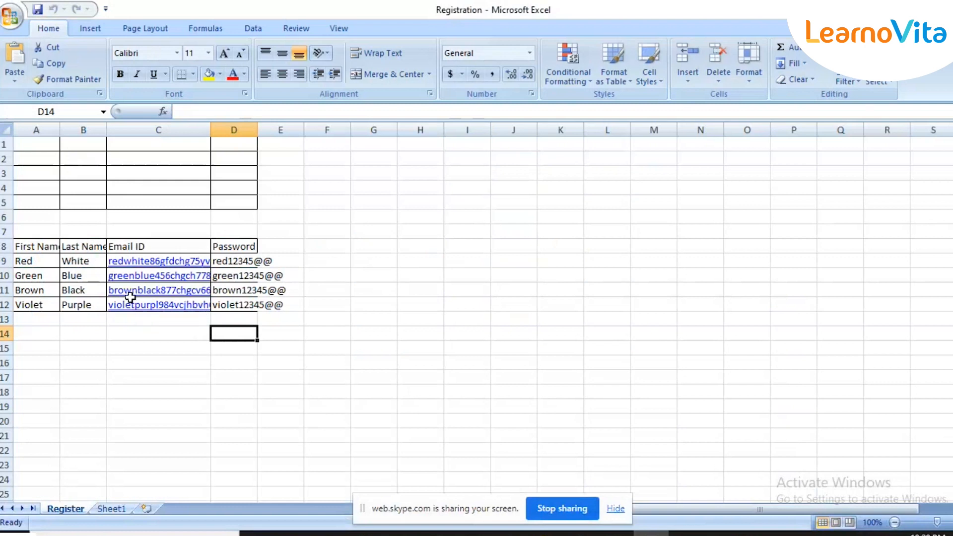
mouse_move(651, 533)
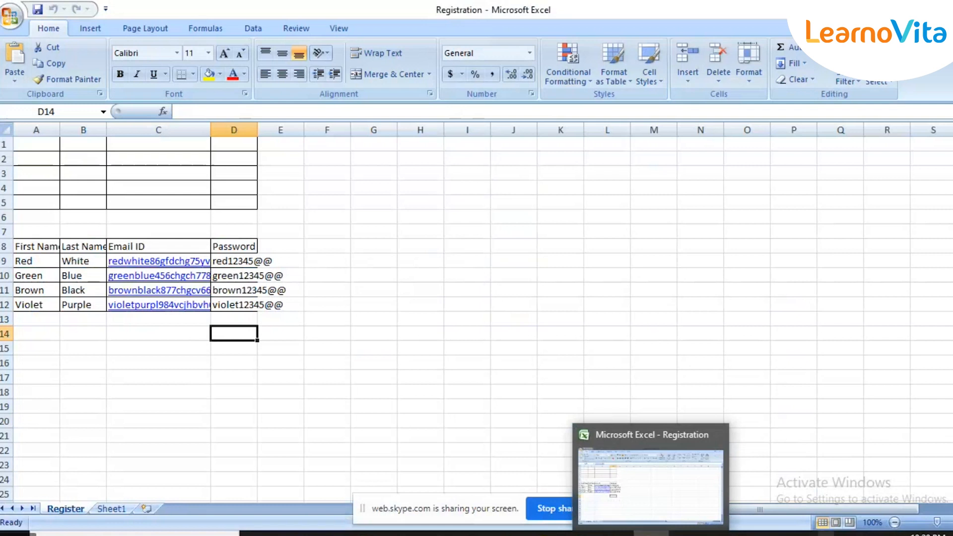
Switch back to Tosca Commander, add the TBox Define Excel Range standard module to the Excel Manipulation test case and show its details
click(651, 533)
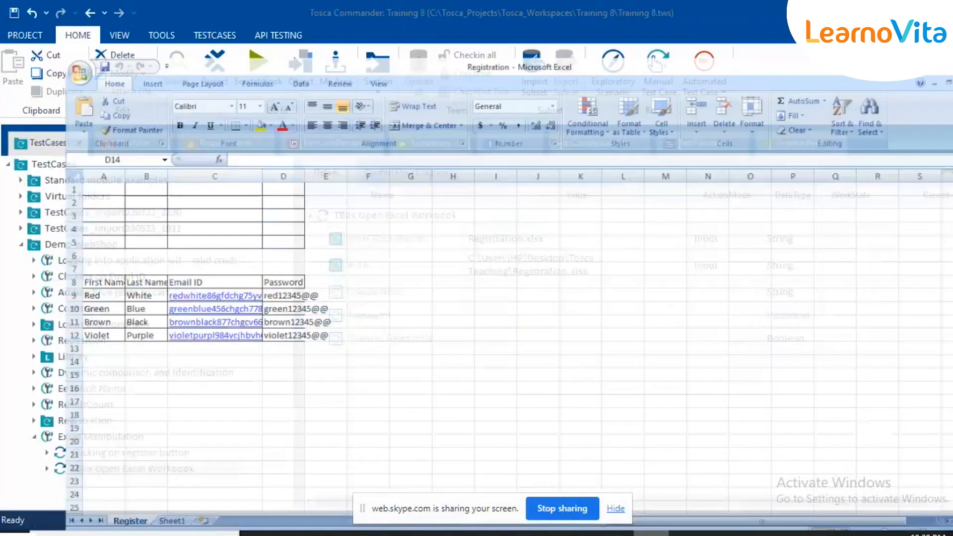
click(117, 137)
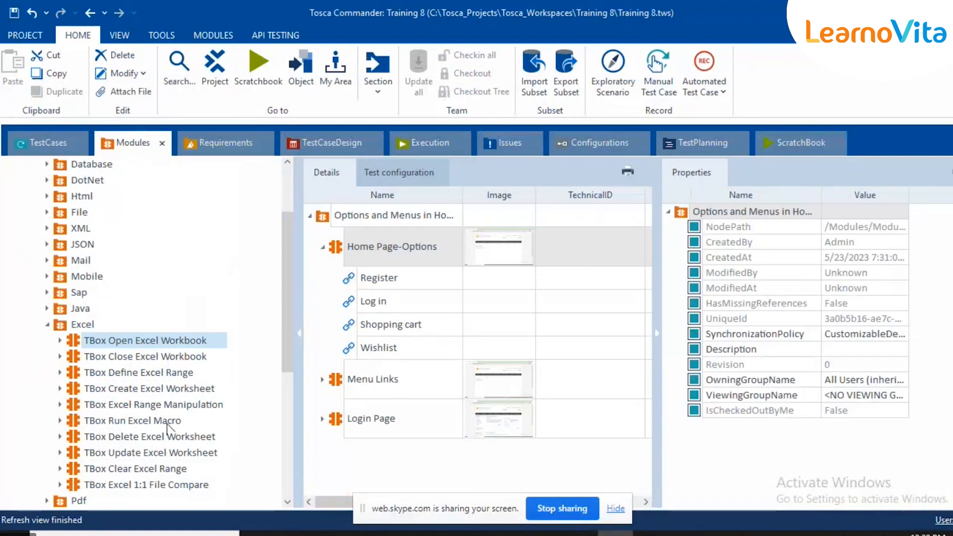
drag(77, 377, 105, 435)
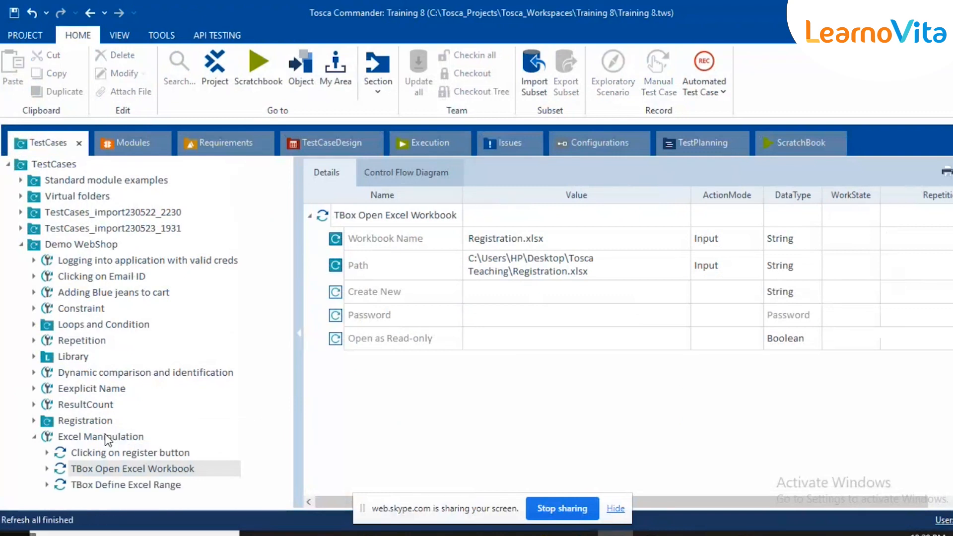
click(113, 486)
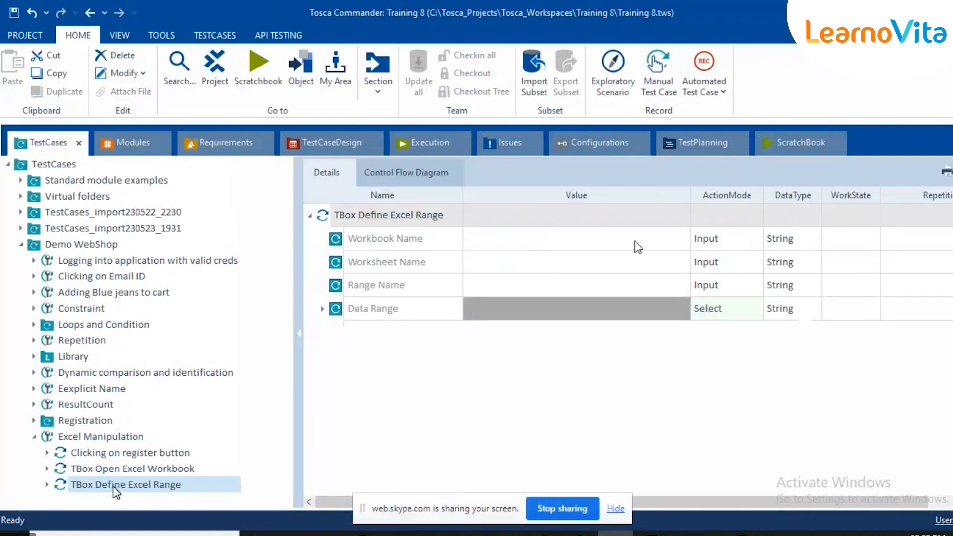
Set the Workbook Name of the TBox Define Excel Range step to Registration.xlsx
click(645, 239)
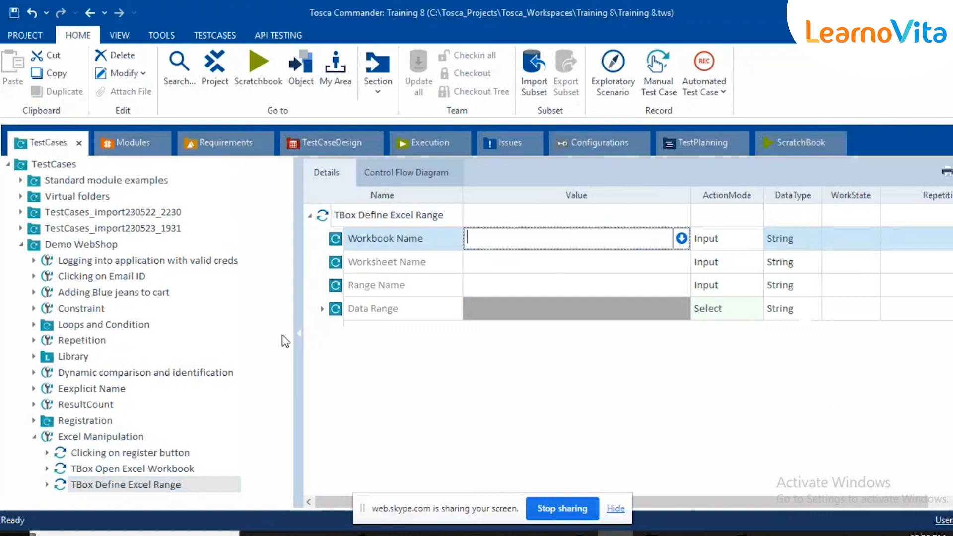
text(Registar)
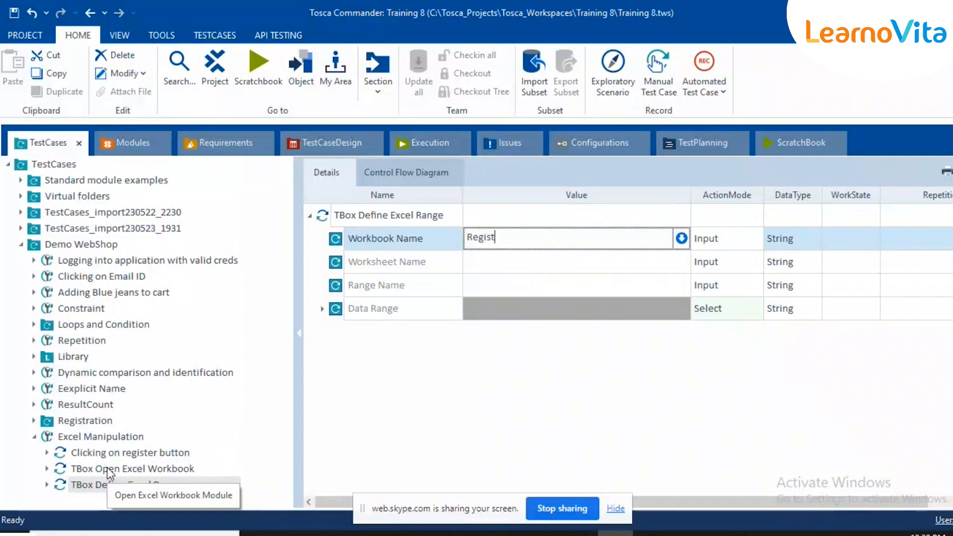
key(BackSpace)
key(BackSpace)
text(ration)
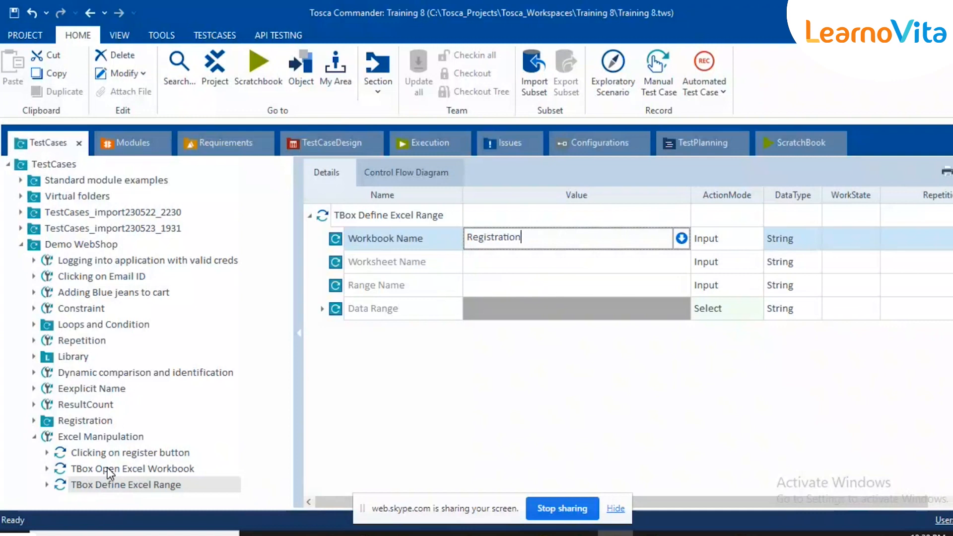
text(.xlsx)
Set the Worksheet Name of the TBox Define Excel Range step to Register
click(508, 267)
text(Registree)
key(BackSpace)
text(r)
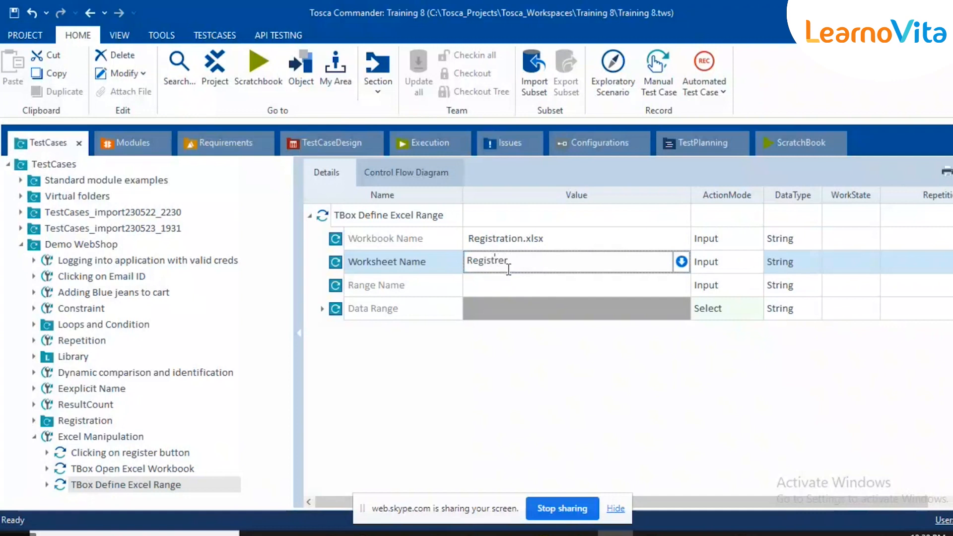
click(499, 264)
key(BackSpace)
Check the table's extent in the Registration workbook and set the Data Range's Start Cell to A8 and End Cell to D12
click(508, 290)
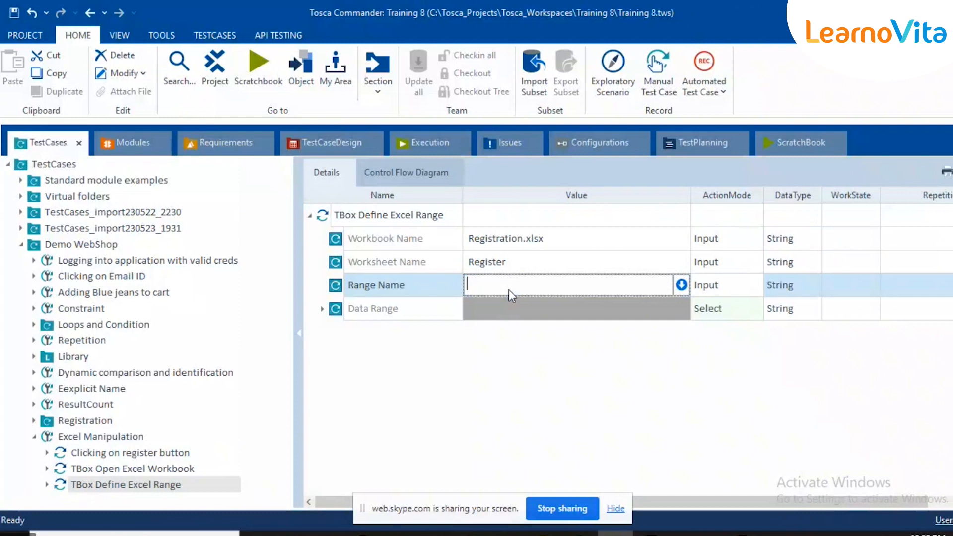
click(321, 309)
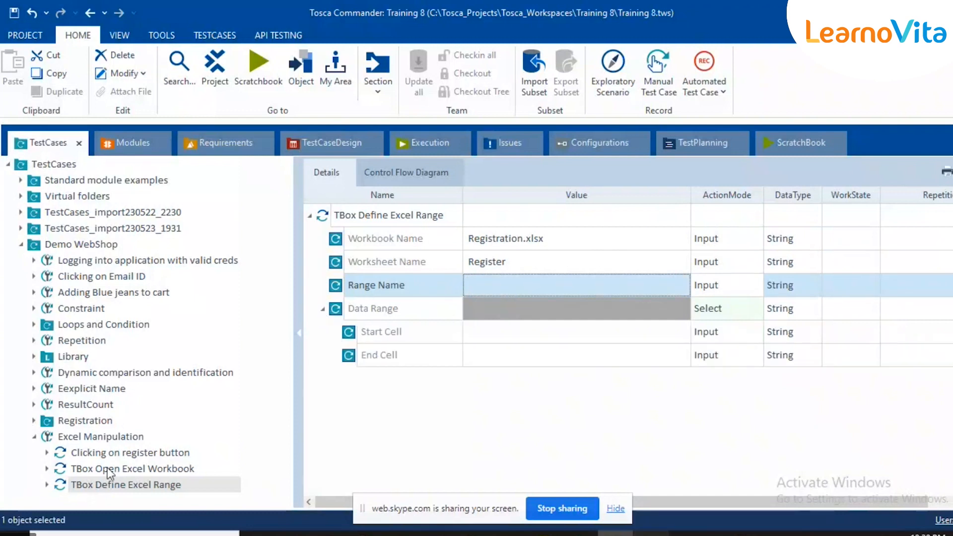
click(651, 533)
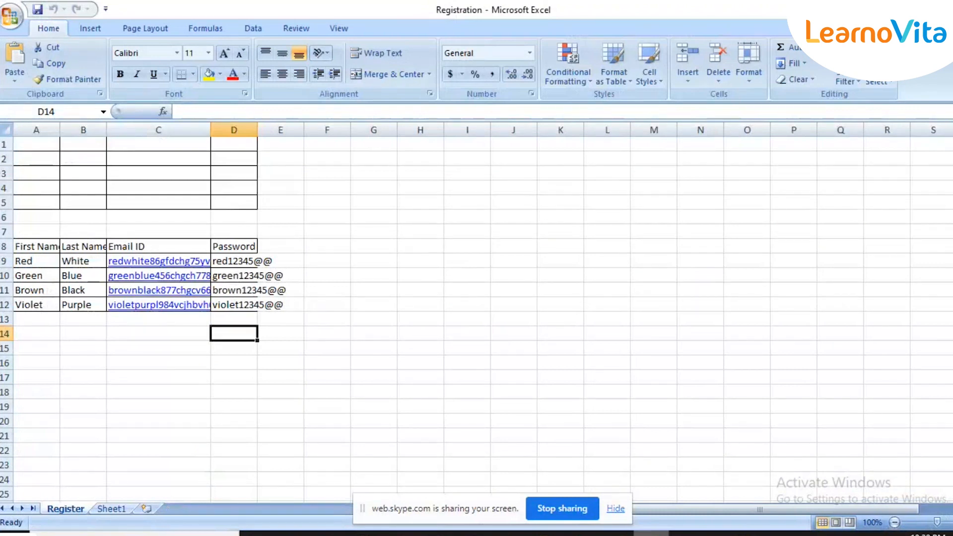
click(650, 534)
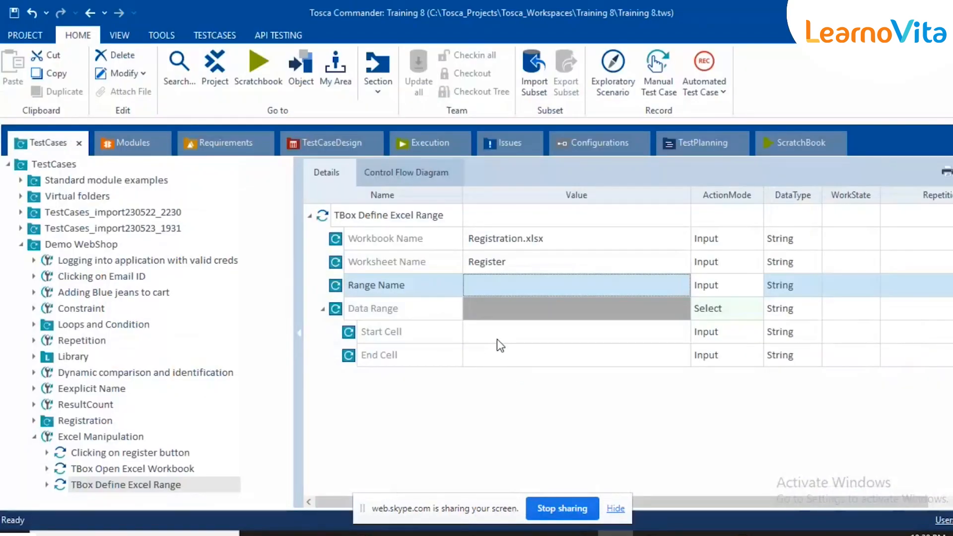
click(497, 338)
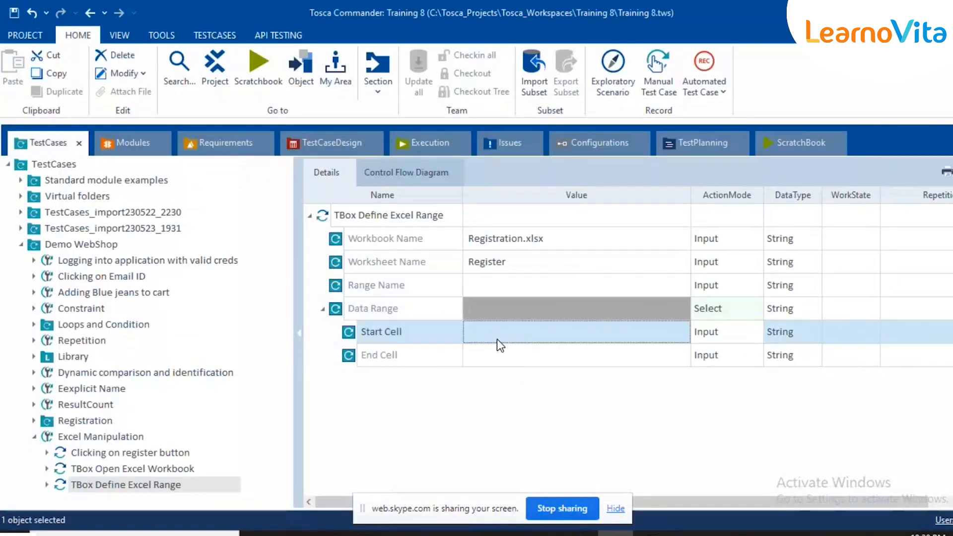
click(496, 338)
text(A8)
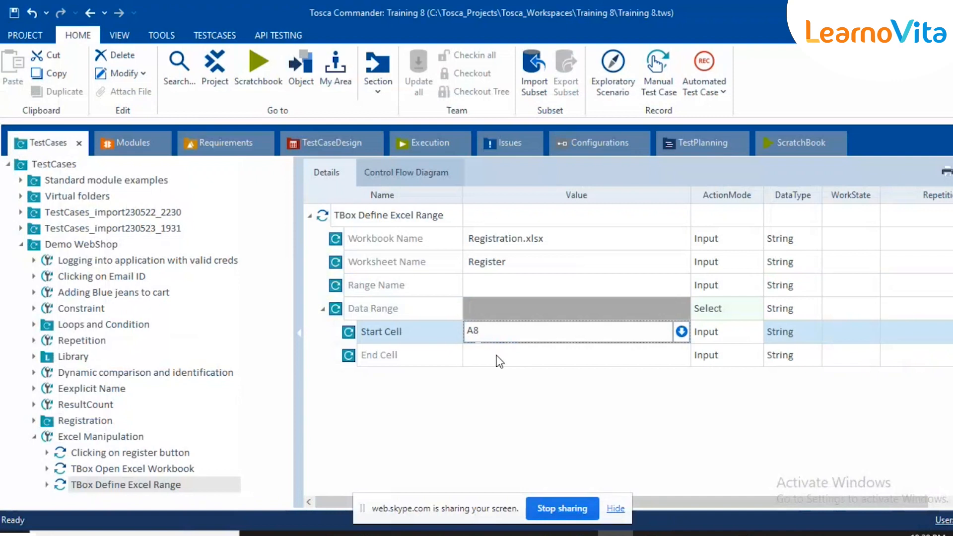
click(496, 355)
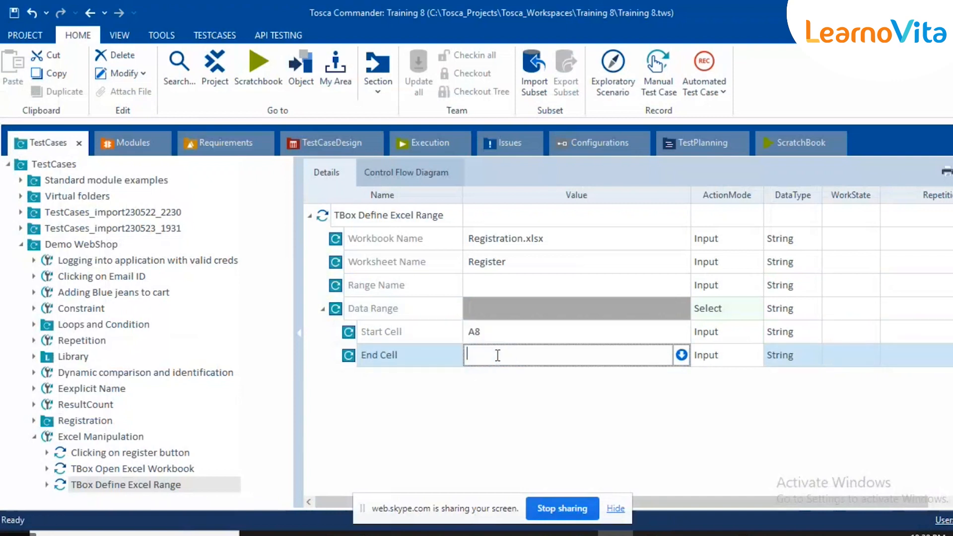
text(D12)
Set the Range Name of the TBox Define Excel Range step to NewUserData
click(489, 285)
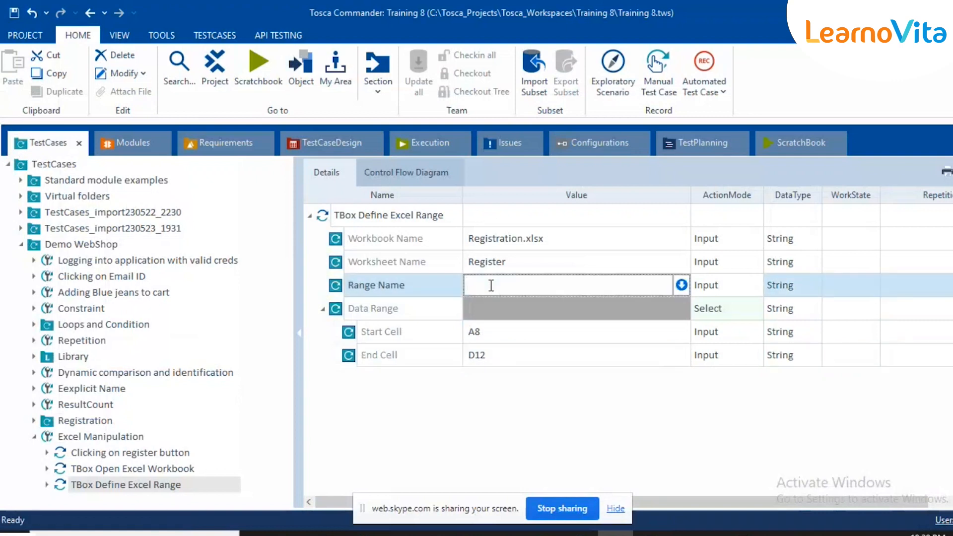
text(R)
key(BackSpace)
text(Nee)
key(BackSpace)
text(wUserData)
click(469, 244)
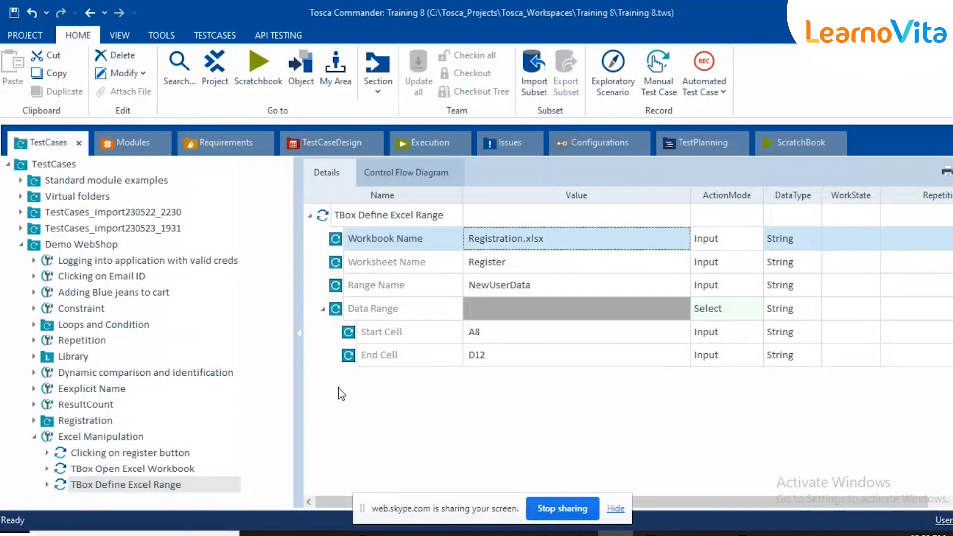
Add the TBox Excel Range Manipulation module as a test step at the end of the Excel Manipulation test case
click(134, 144)
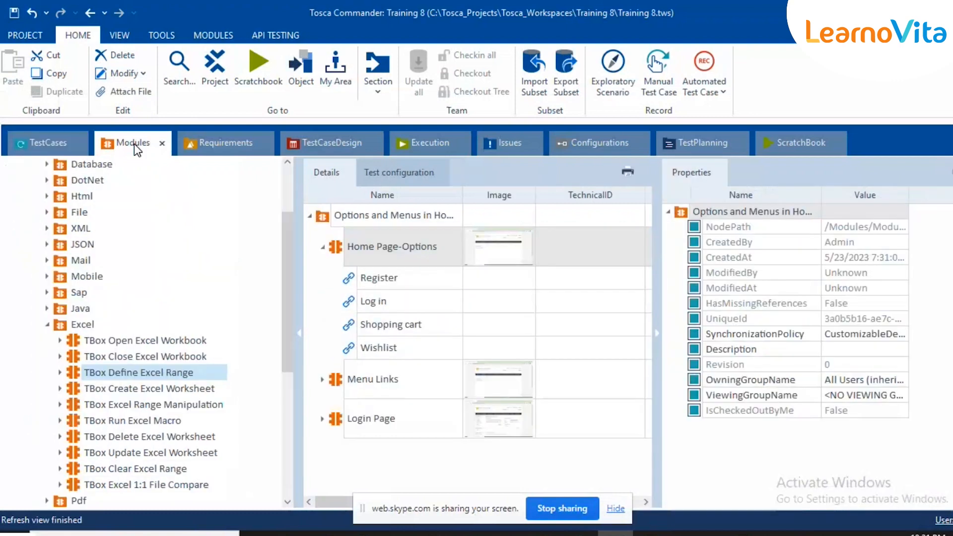
click(105, 407)
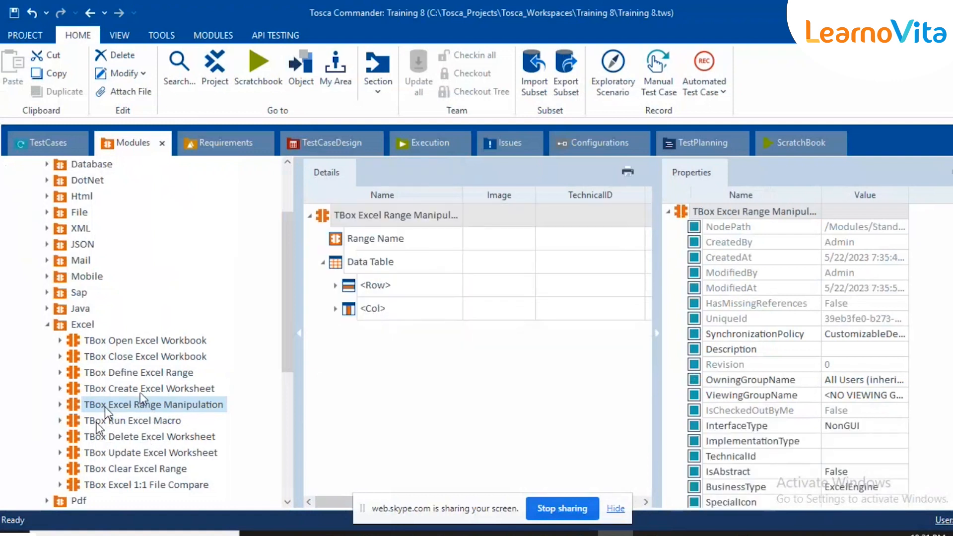
drag(82, 406, 65, 438)
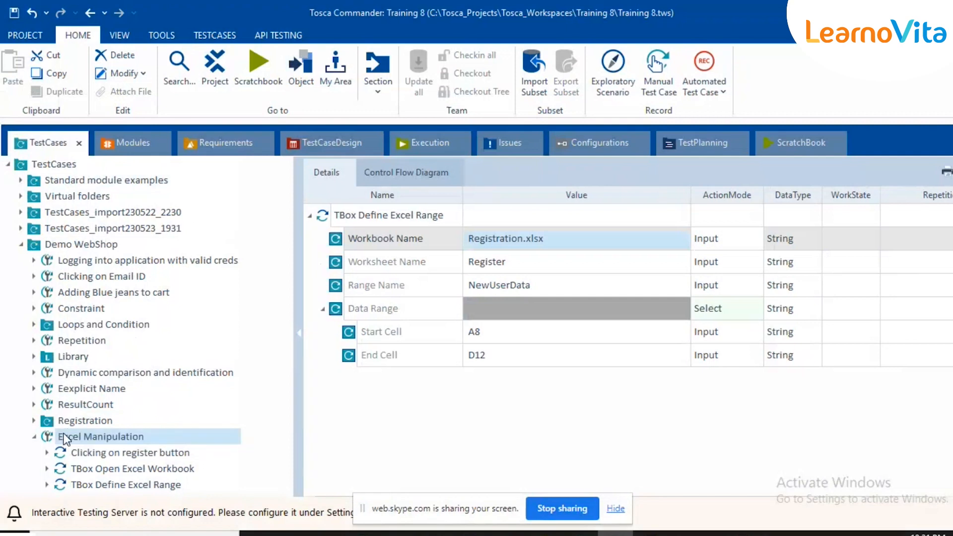
click(125, 145)
drag(153, 405, 91, 436)
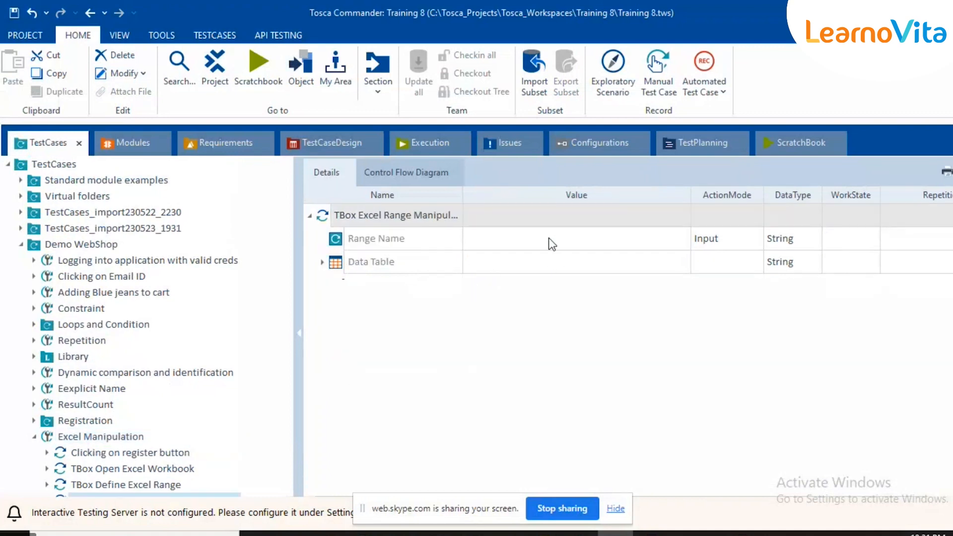
Set the new range manipulation step's Range Name to NewUserData and expand its Data Table down to the row and column entries
click(551, 242)
text(Neeew)
key(BackSpace)
key(BackSpace)
key(BackSpace)
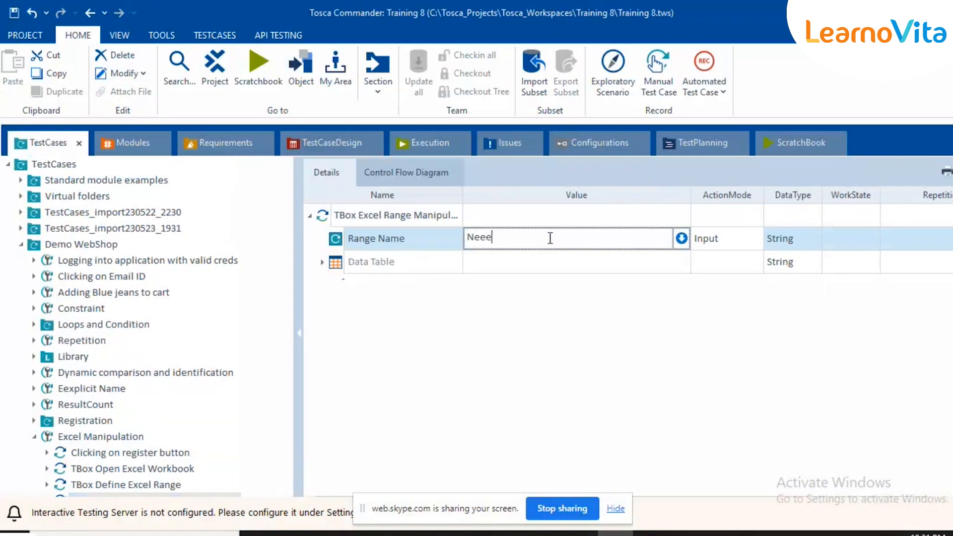
text(wUser)
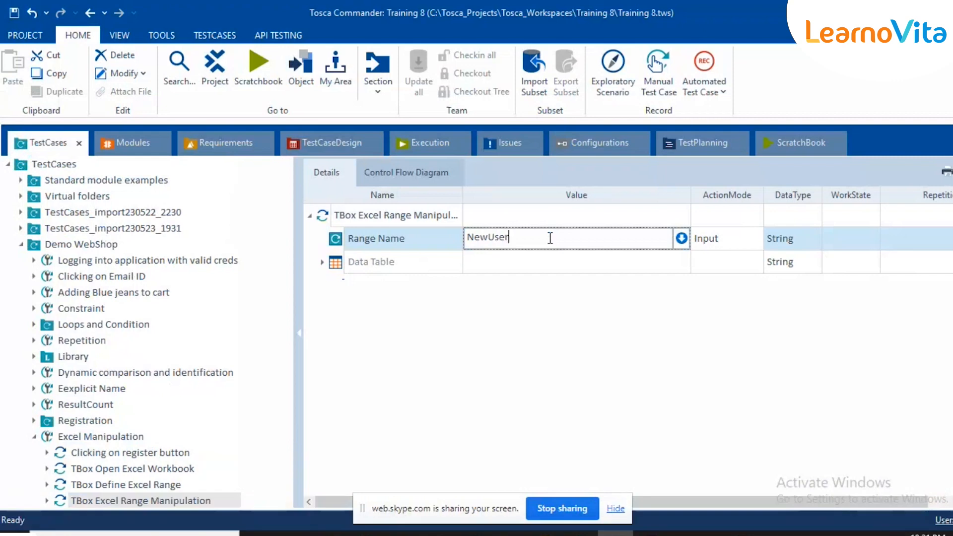
text(Data)
click(324, 264)
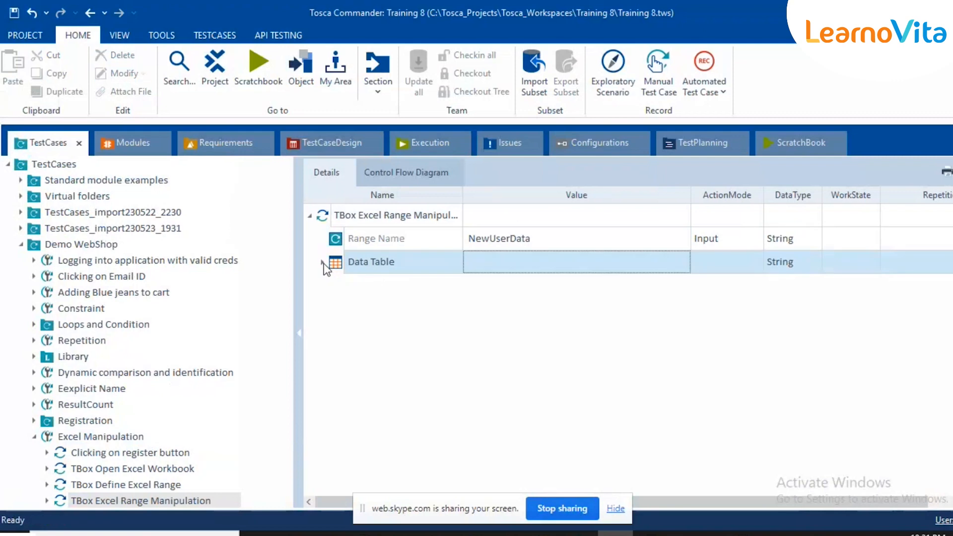
click(323, 262)
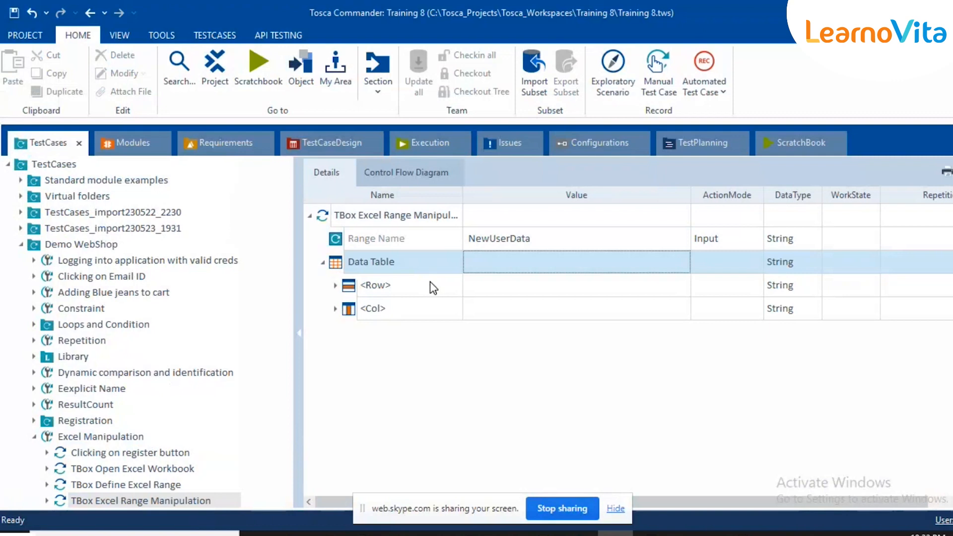
click(431, 284)
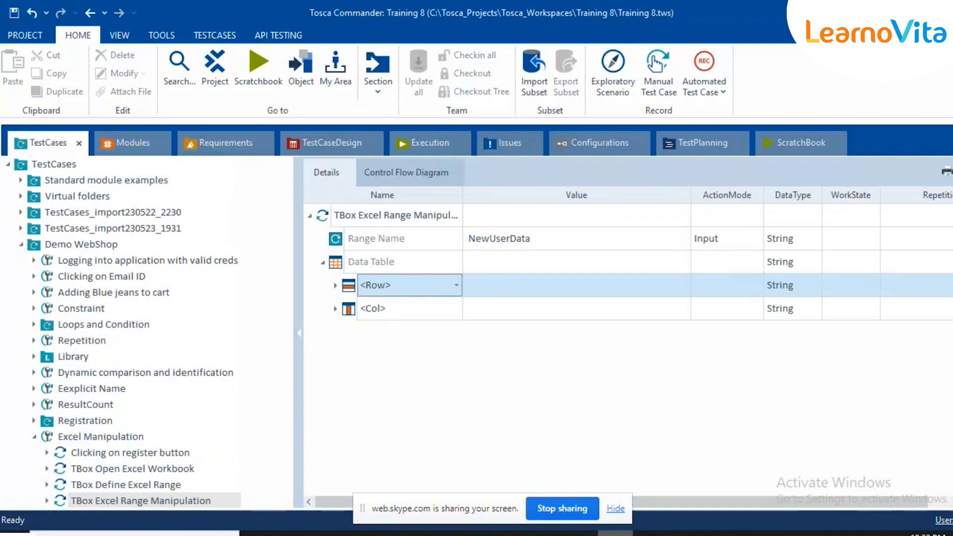
Switch to Excel to examine the user rows on the Register sheet of the Registration workbook, and return to Tosca Commander
click(650, 534)
click(390, 325)
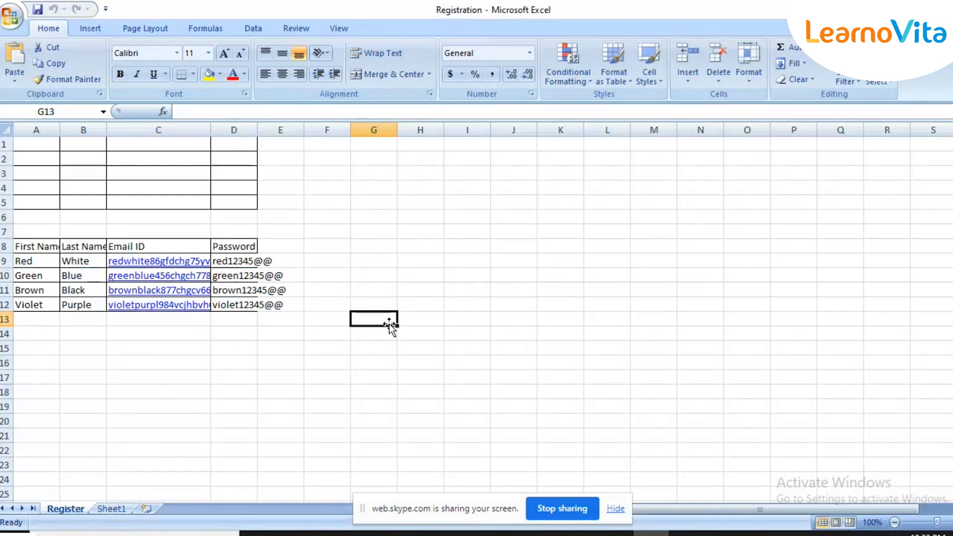
click(614, 534)
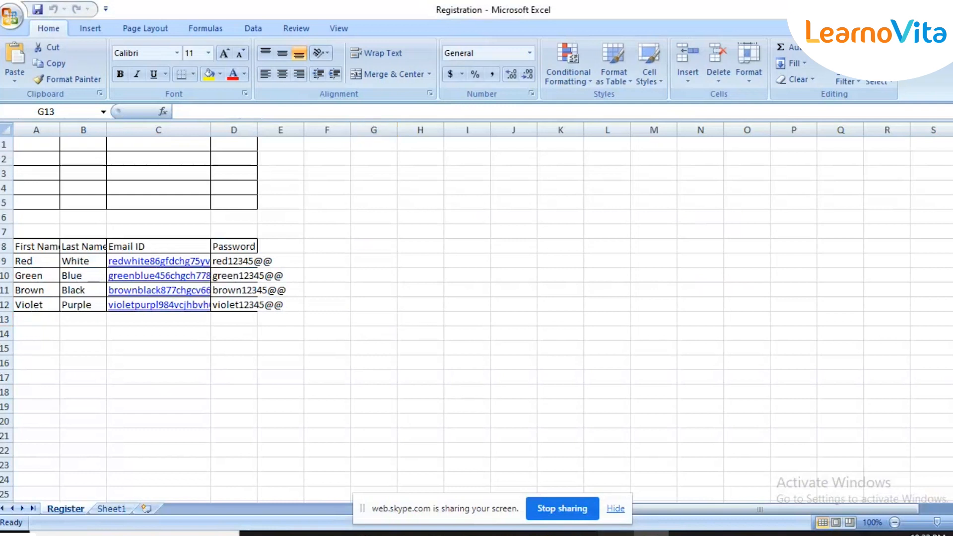
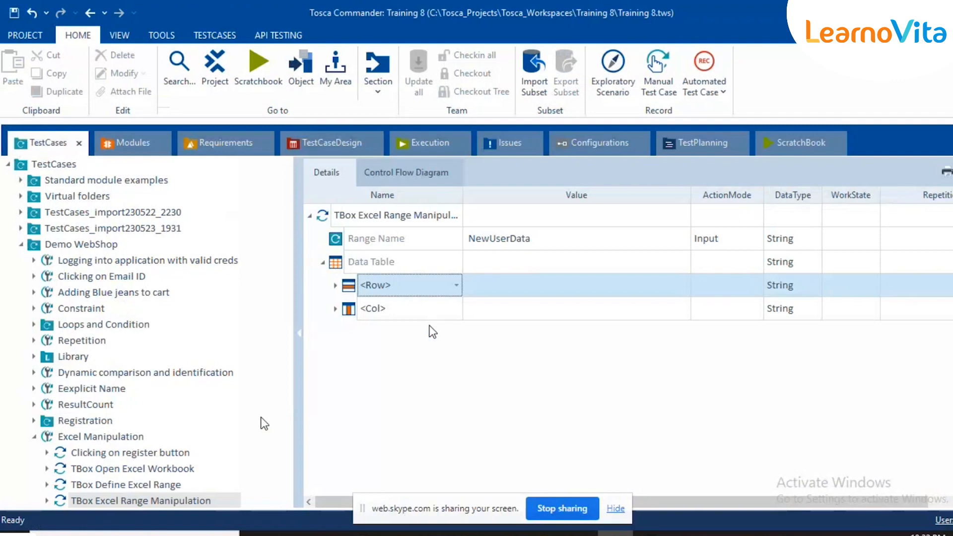
Create a folder named "Registering for user" inside the Excel Manipulation test case
click(114, 423)
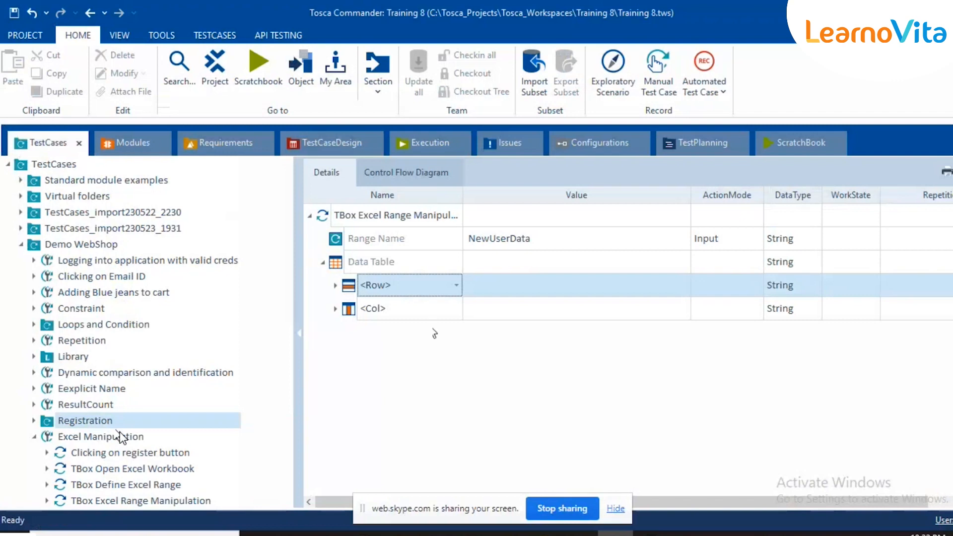
click(119, 437)
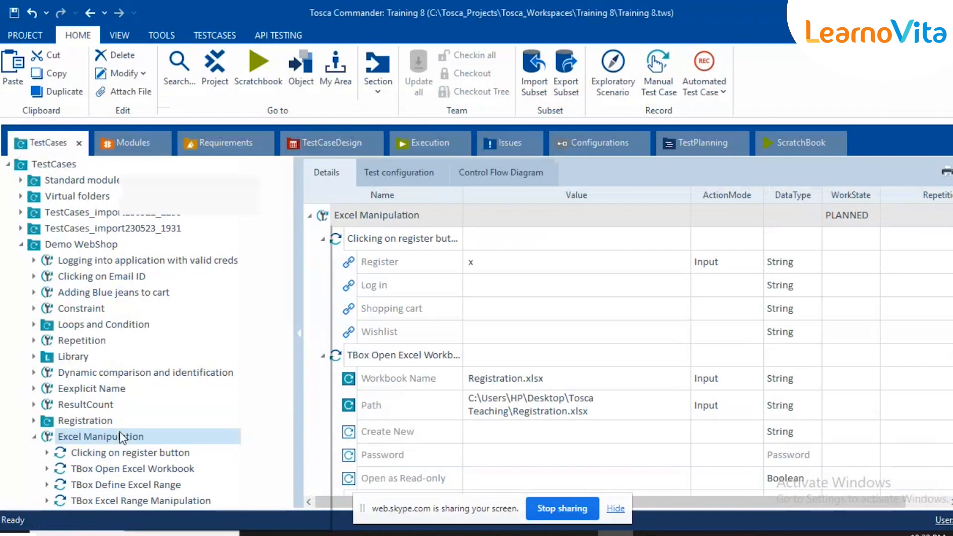
right_click(122, 438)
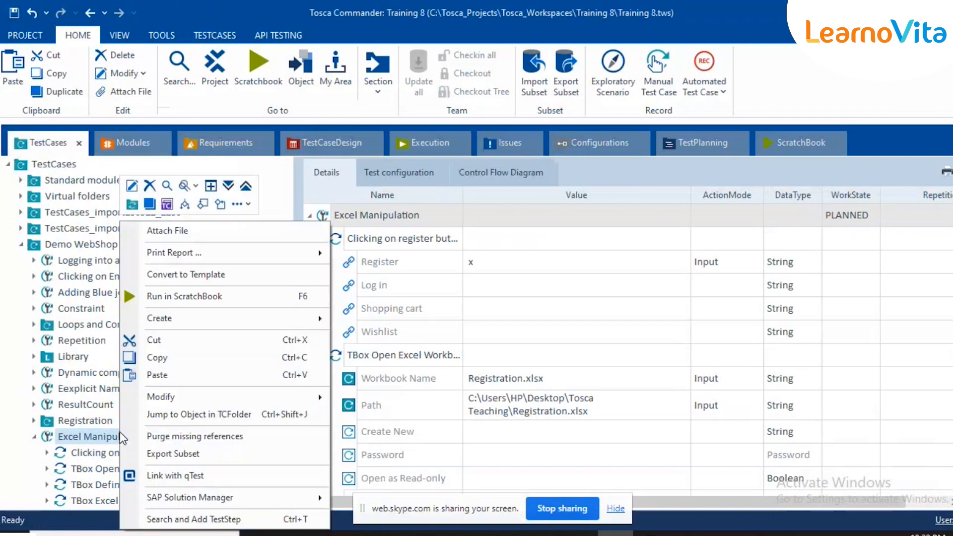
click(132, 205)
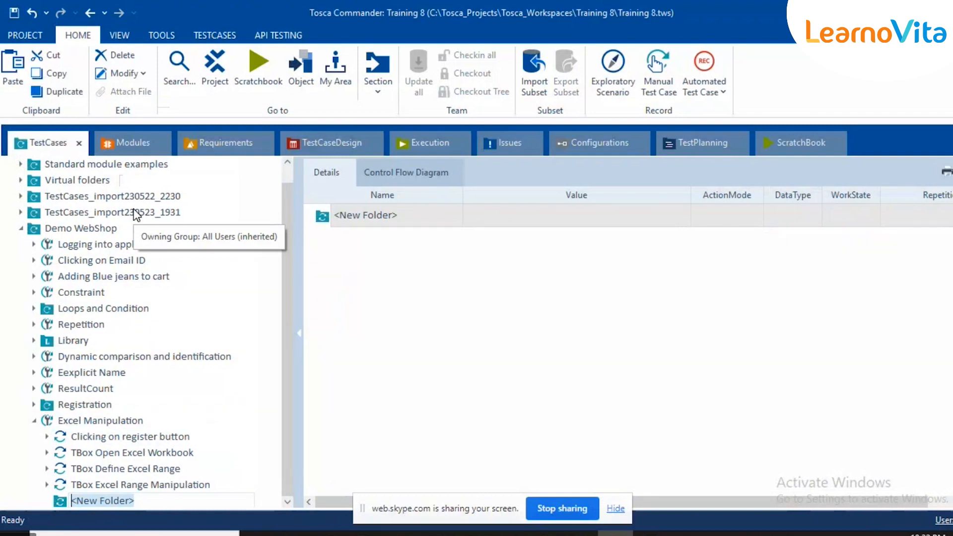
text(Regis)
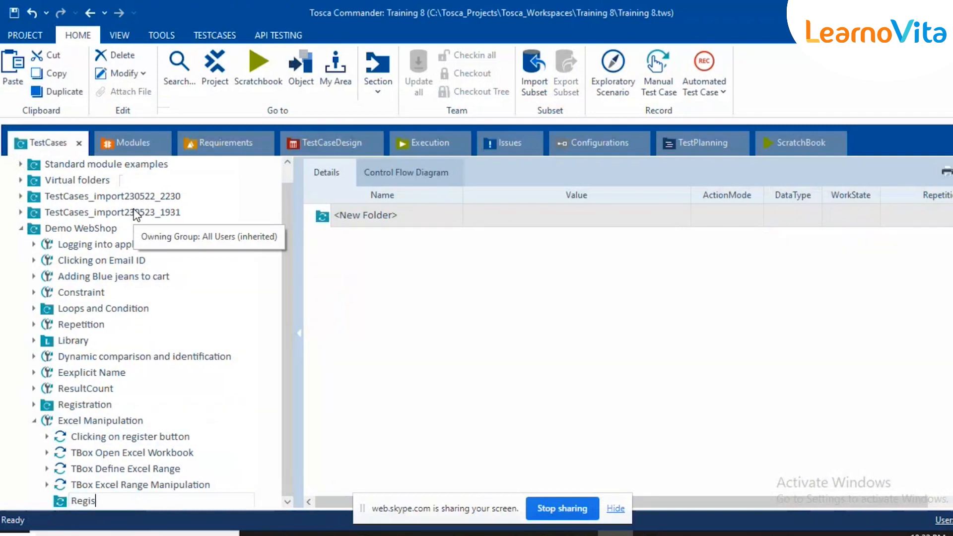
text(tering for user)
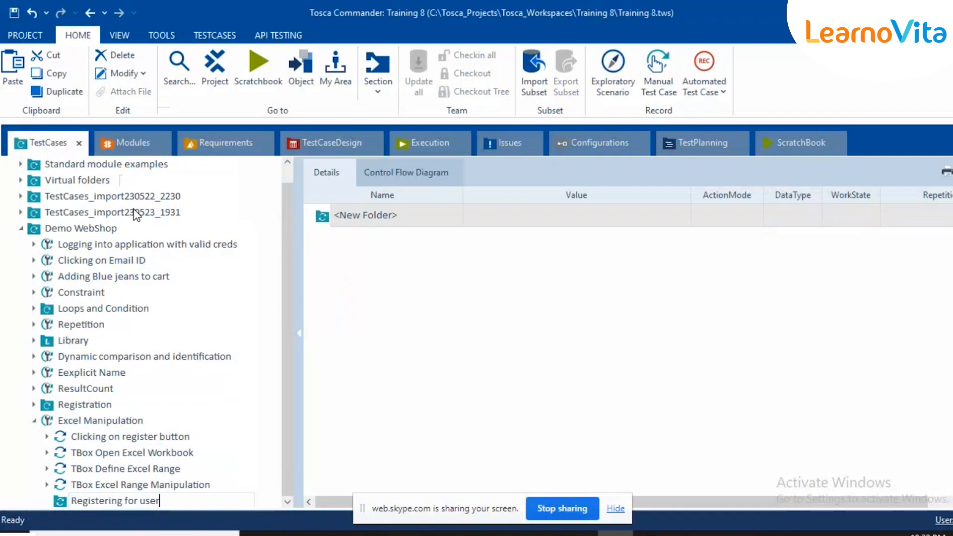
key(Return)
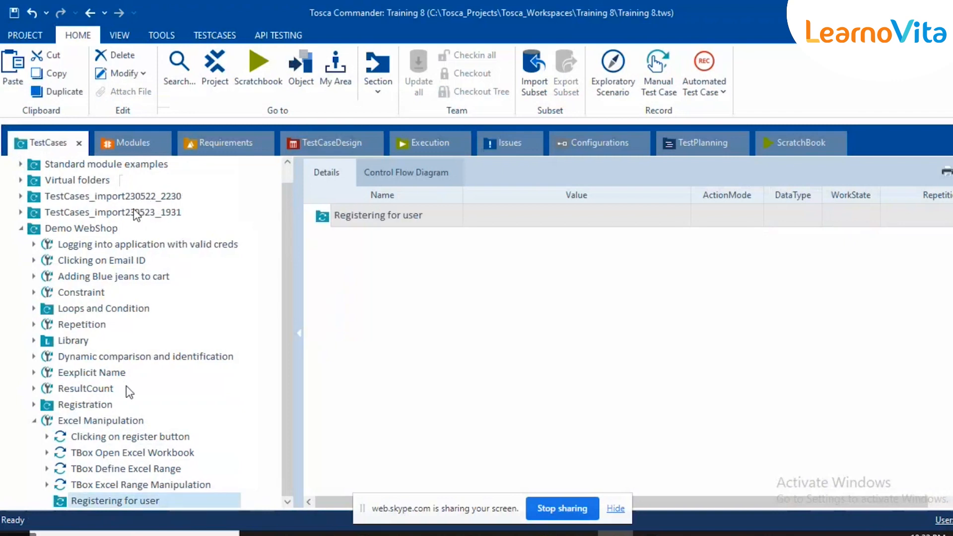
Review the range manipulation step alongside the user records in the Registration workbook in Excel, and return to Tosca Commander
click(141, 488)
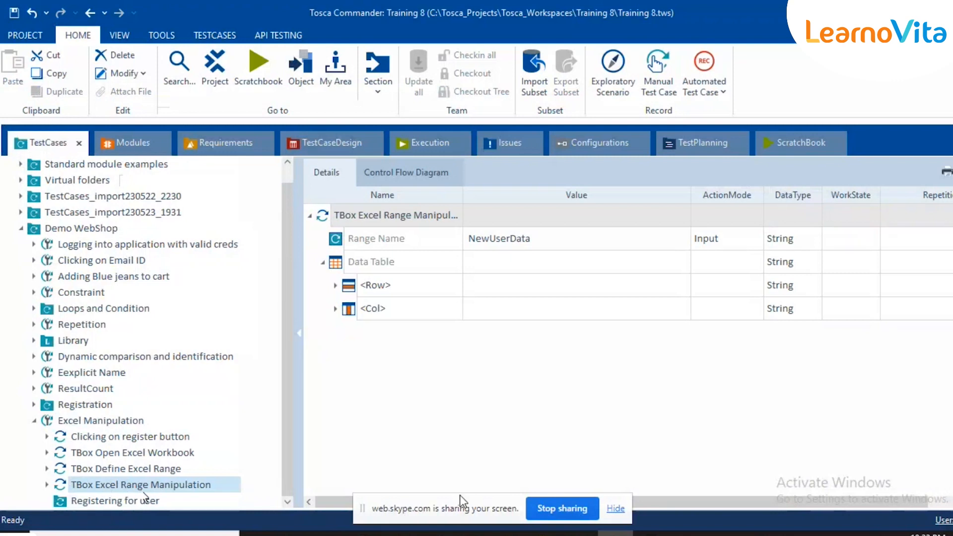
click(651, 533)
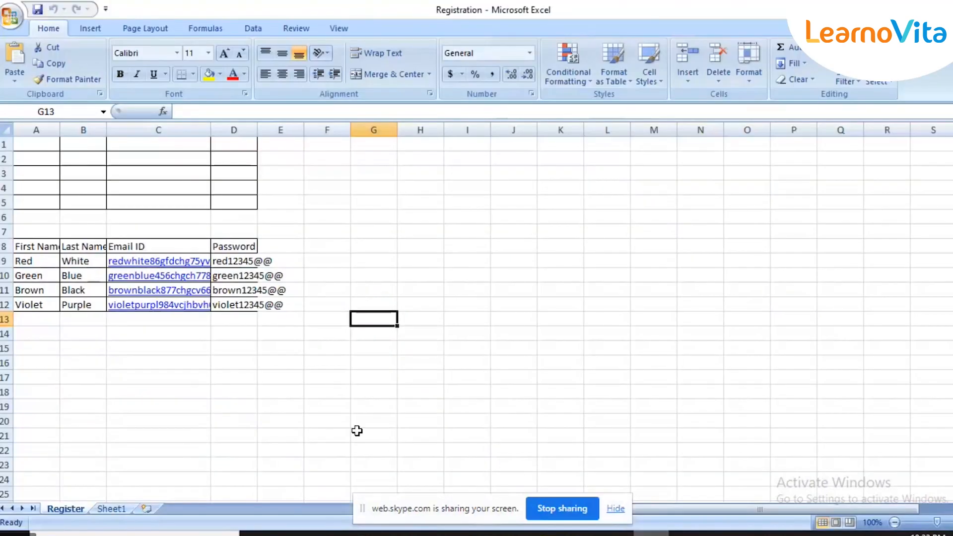
click(256, 261)
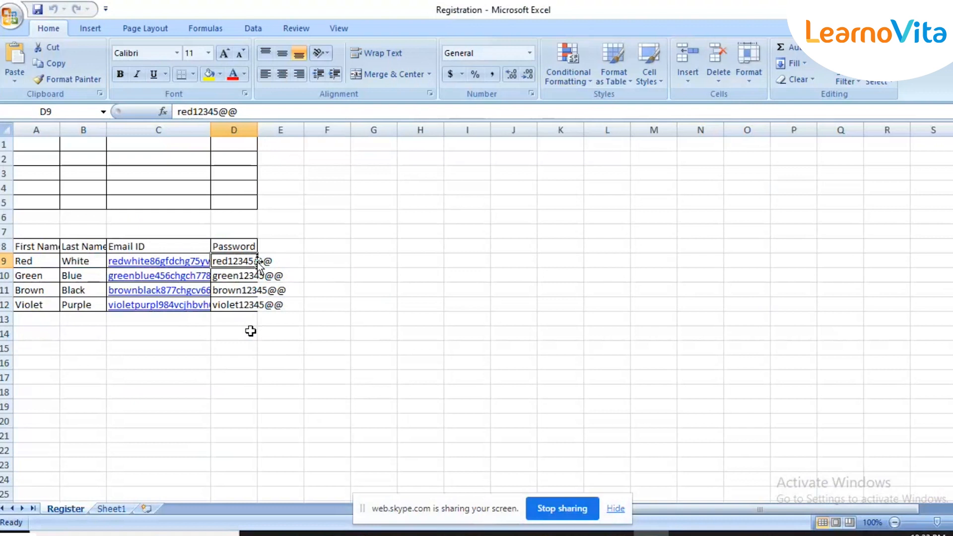
click(651, 533)
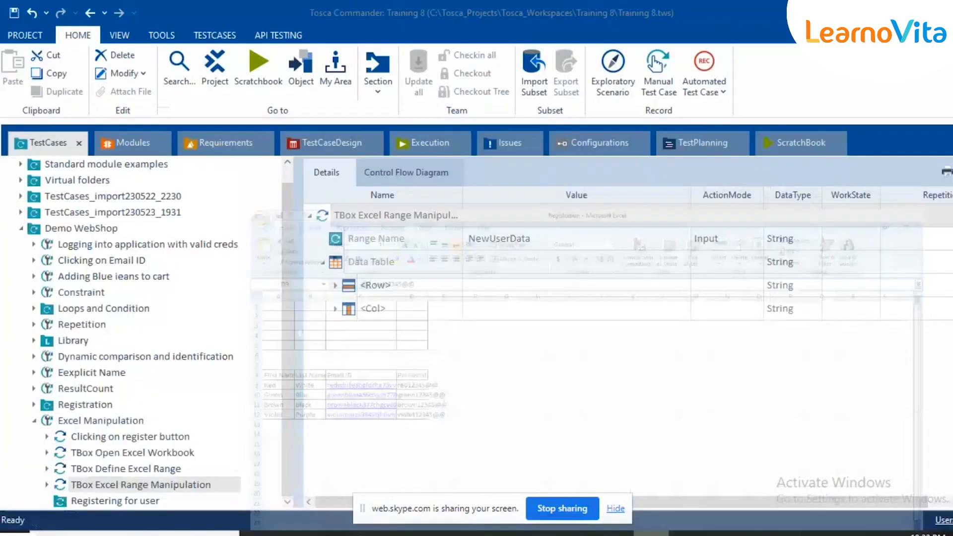
Inspect the Repetition field of the "Registering for user" folder and check it against the workbook's user rows in Excel
click(135, 503)
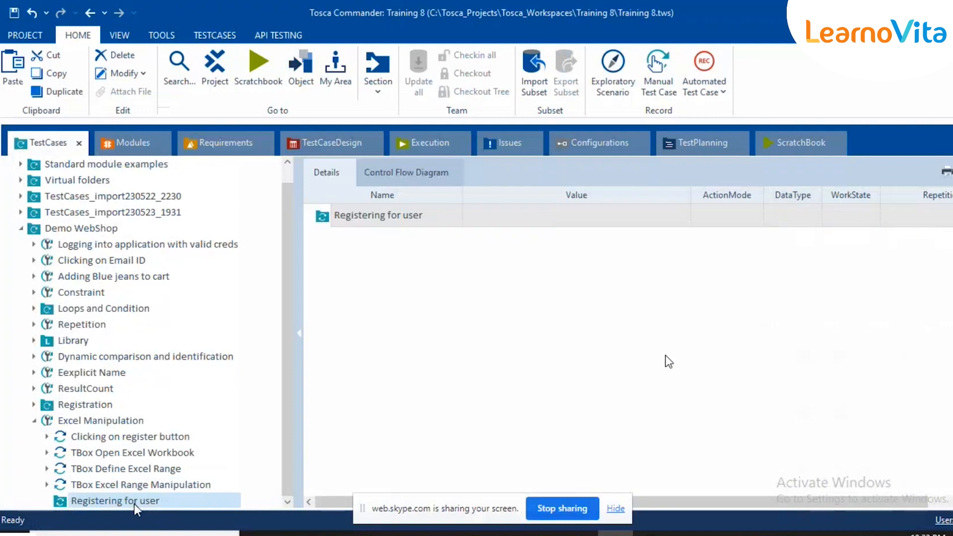
click(890, 217)
click(890, 216)
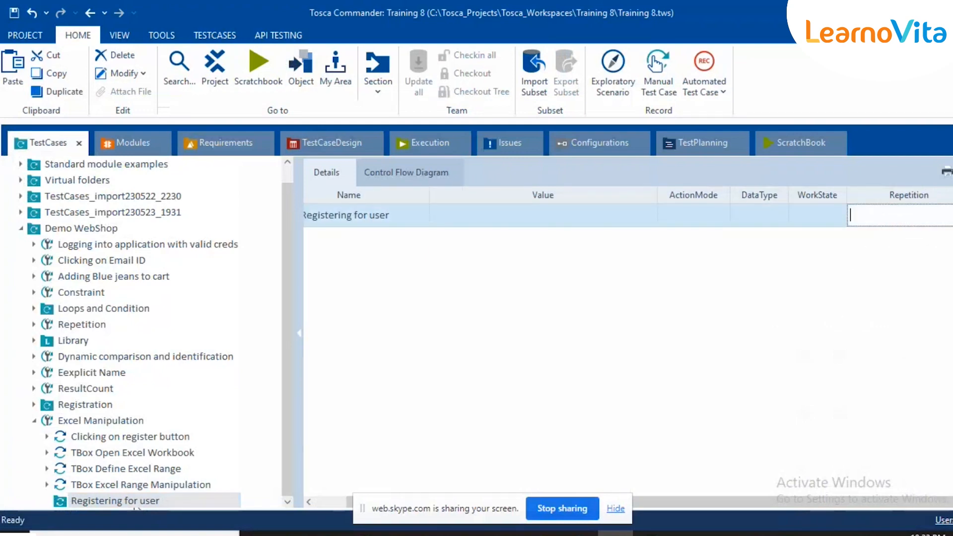
key(alt+Tab)
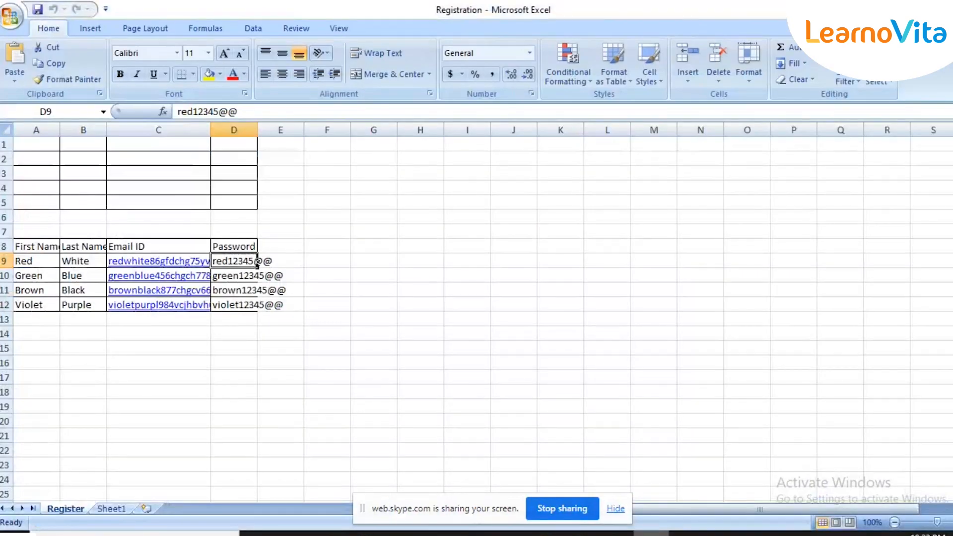
key(alt+Tab)
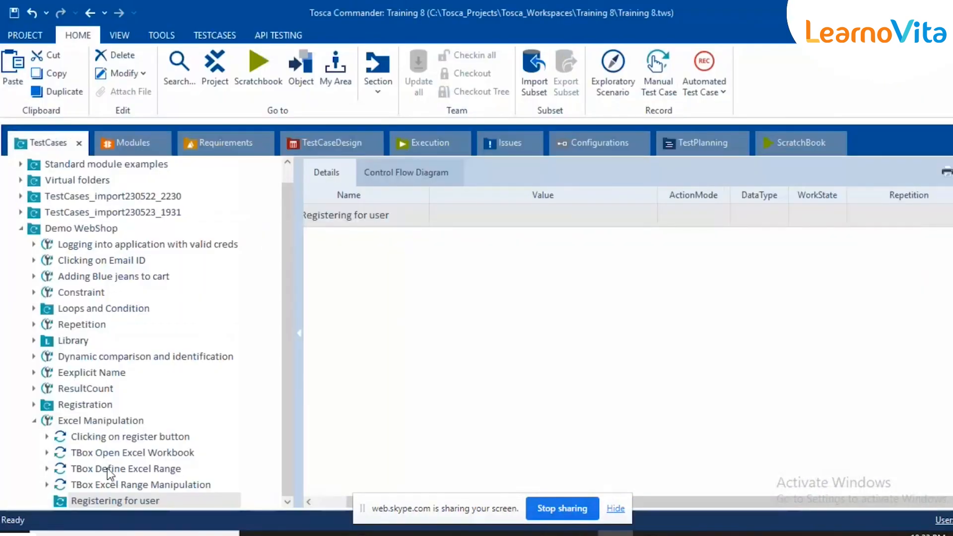
Set the Data Table value of the TBox Excel Range Manipulation step to RowCount == NoOfRows
click(111, 485)
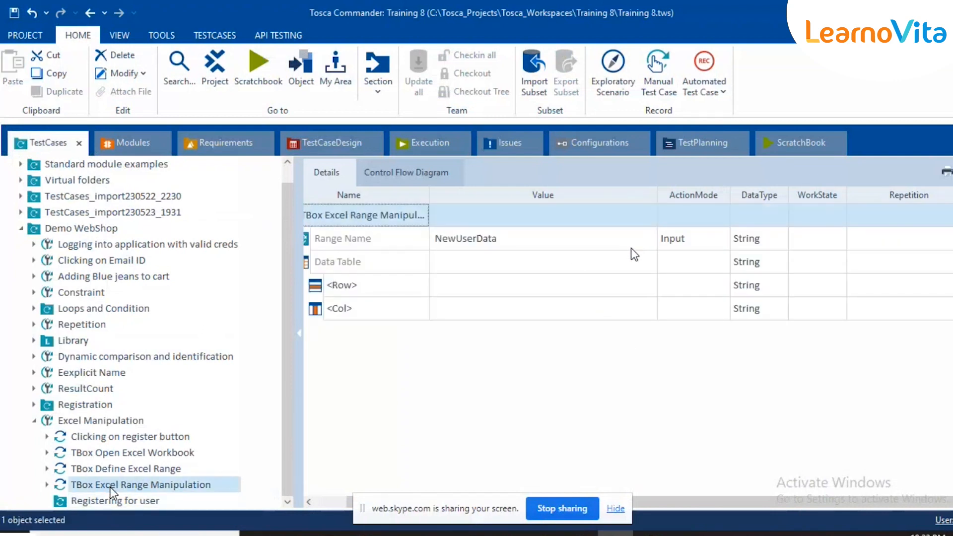
click(639, 260)
click(637, 260)
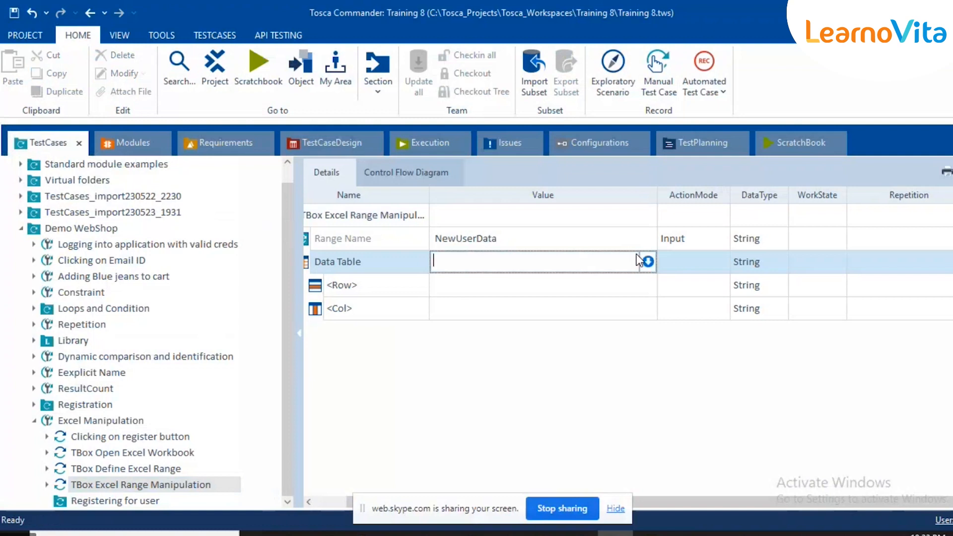
click(648, 262)
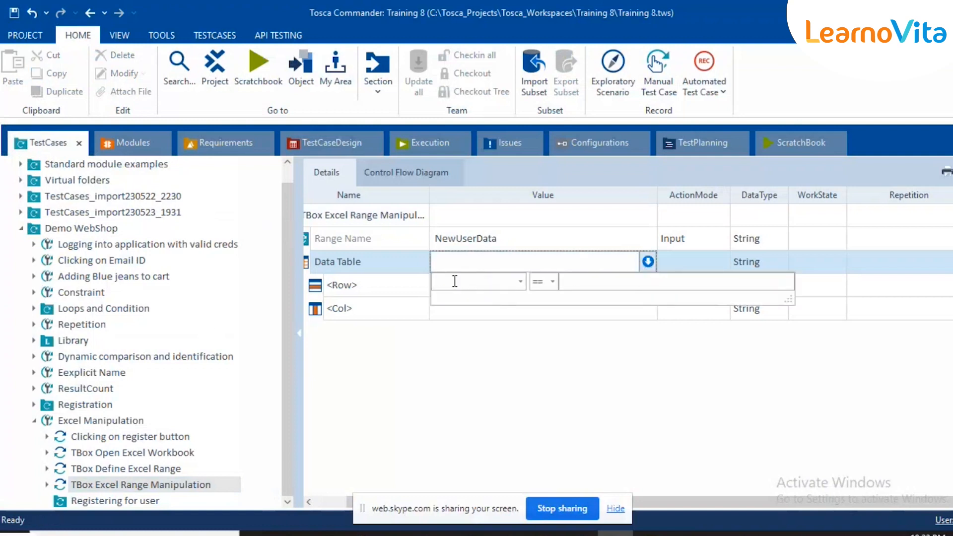
text(R)
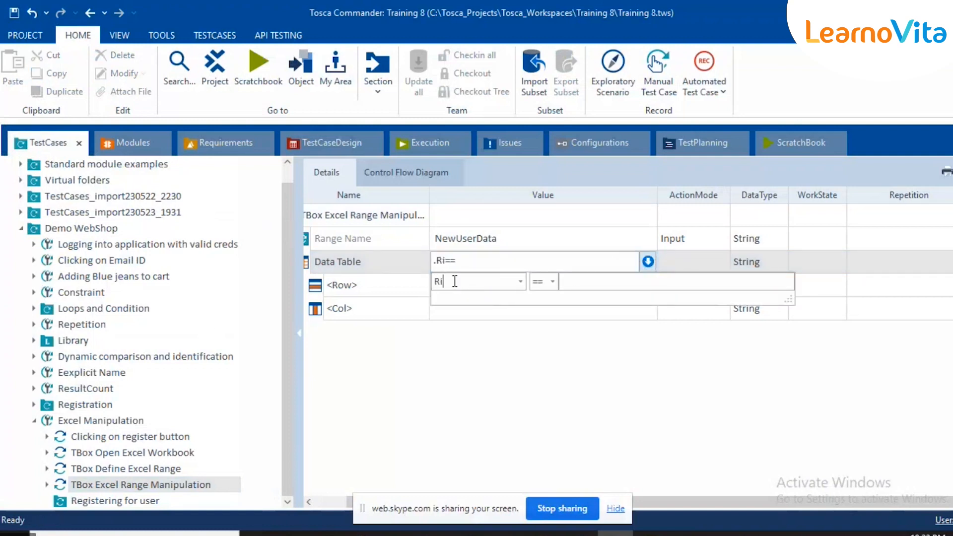
text(owCount==)
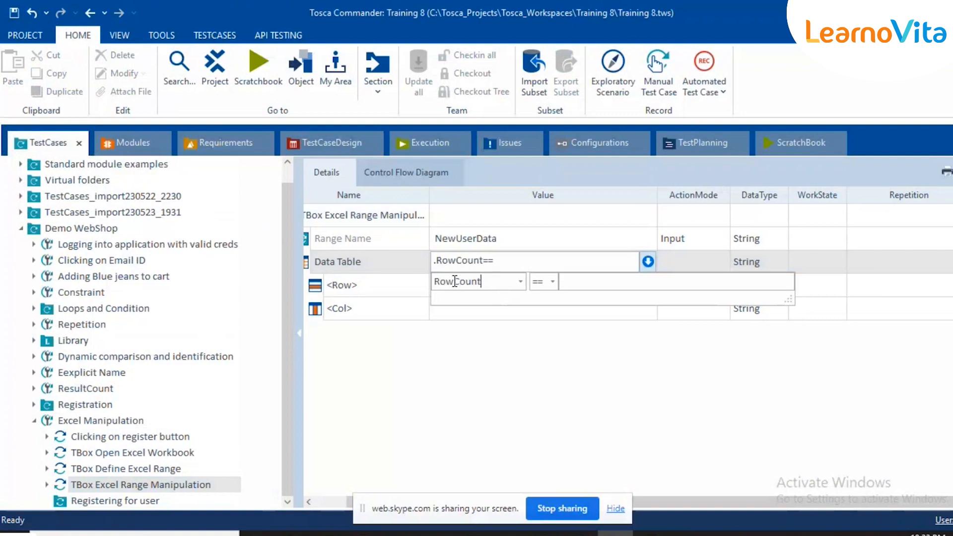
text(NoOfRows)
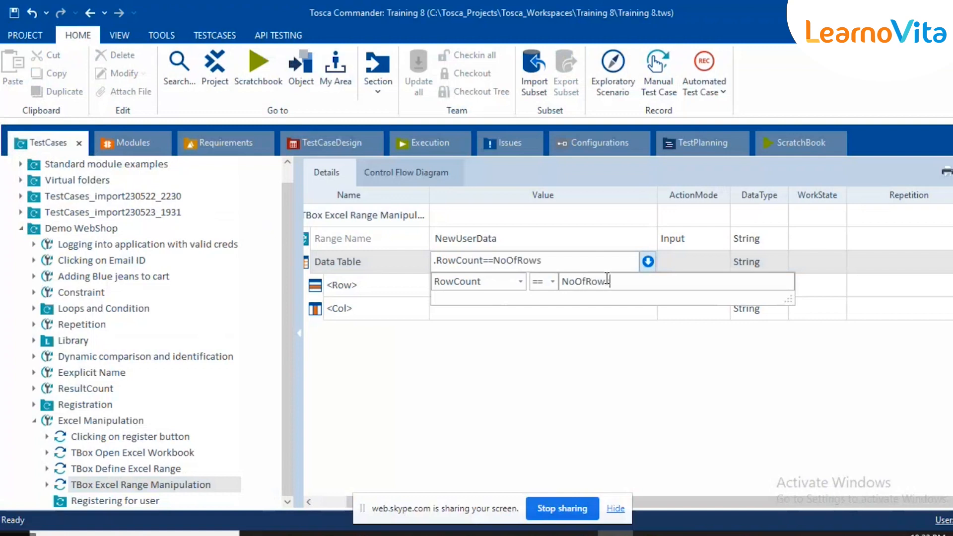
click(675, 272)
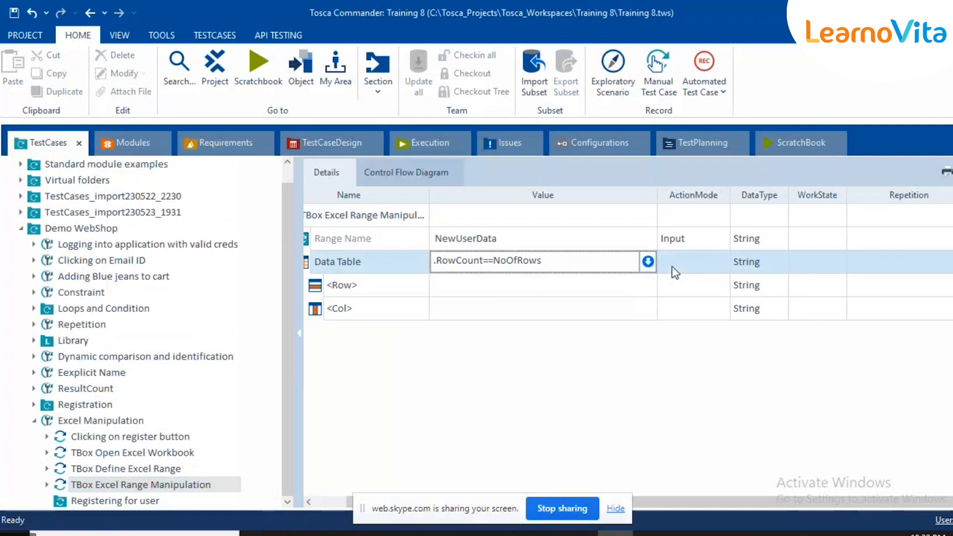
key(Return)
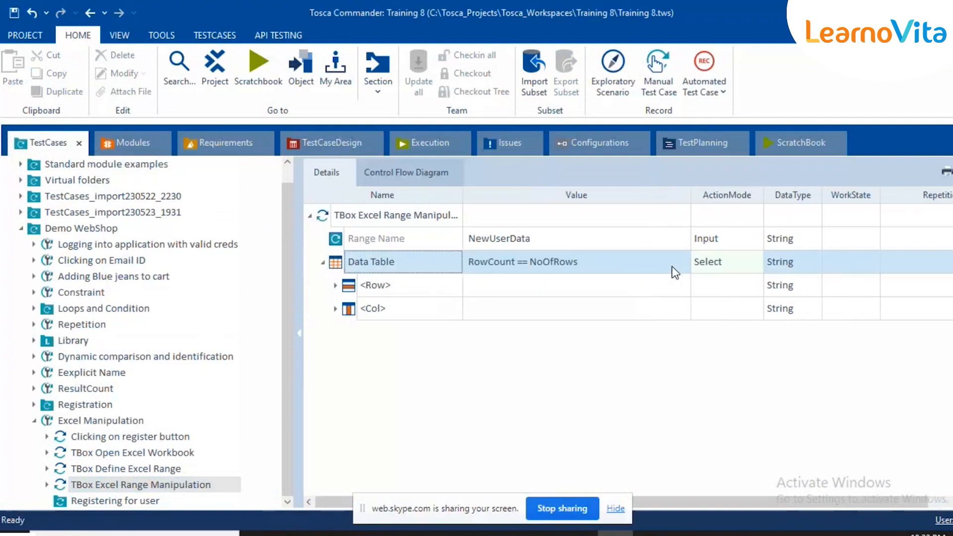
Set the action mode of the Data Table in the TBox Excel Range Manipulation step to Buffer
click(710, 263)
click(711, 263)
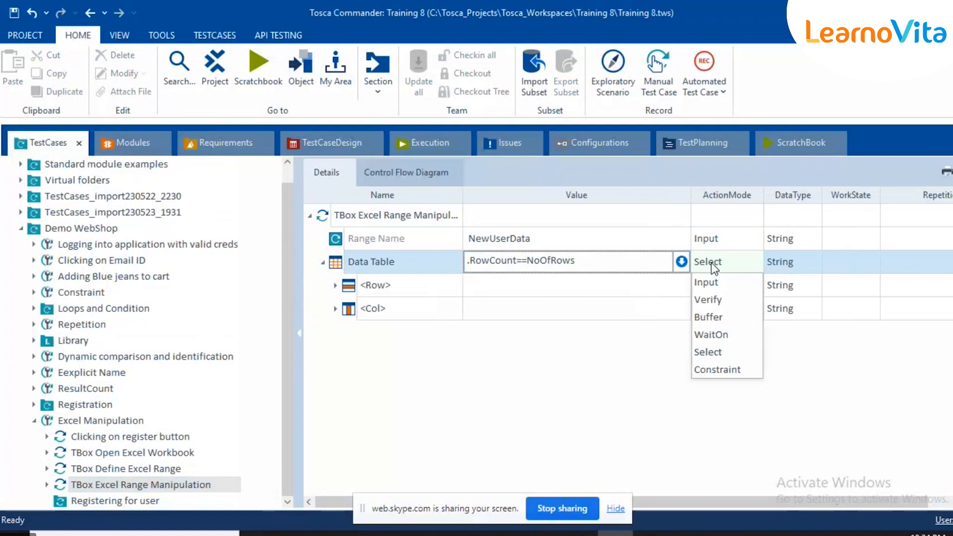
click(710, 317)
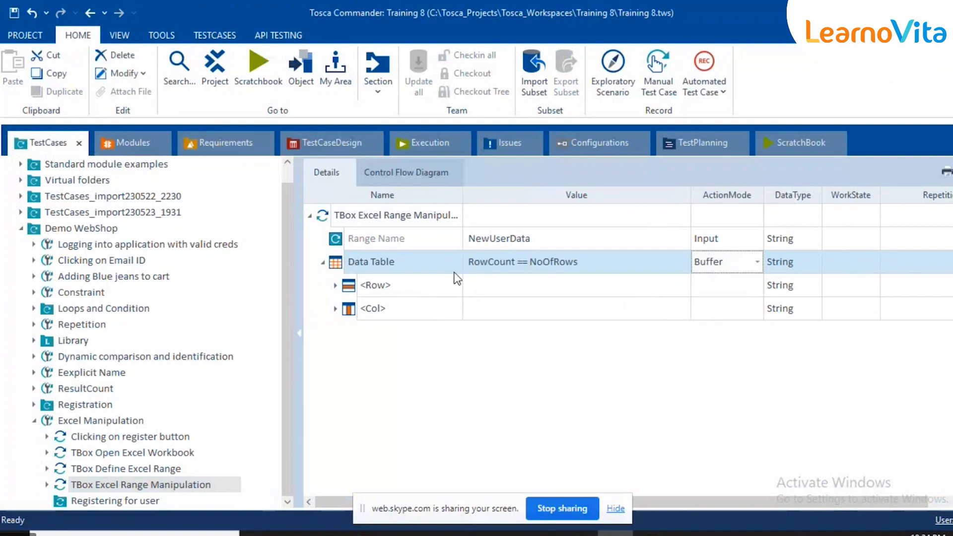
Set the Repetition of the "Registering for user" folder to a MATH expression based on the buffer {B[NoOfRows]}
click(129, 497)
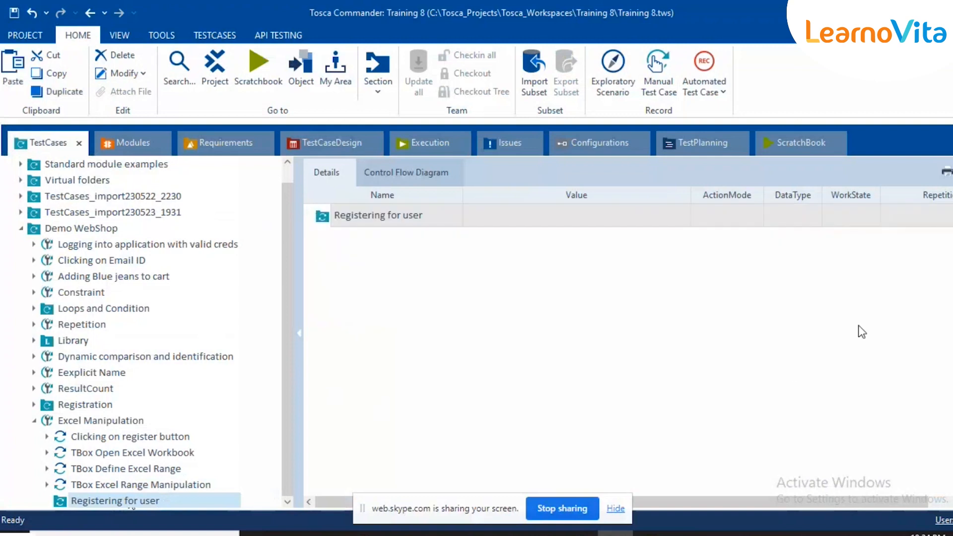
click(898, 221)
click(897, 218)
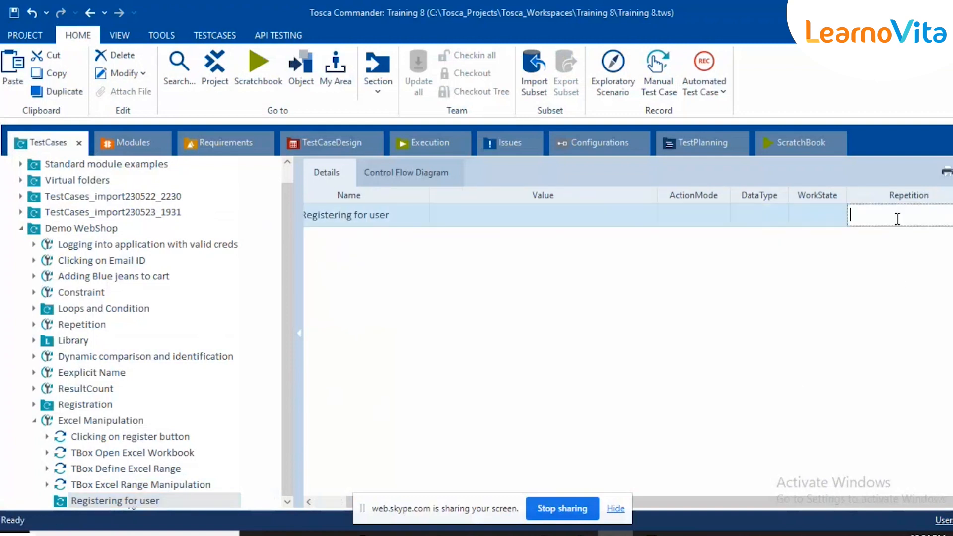
text({MATg)
key(BackSpace)
text(H[{B[NoOfRows]})
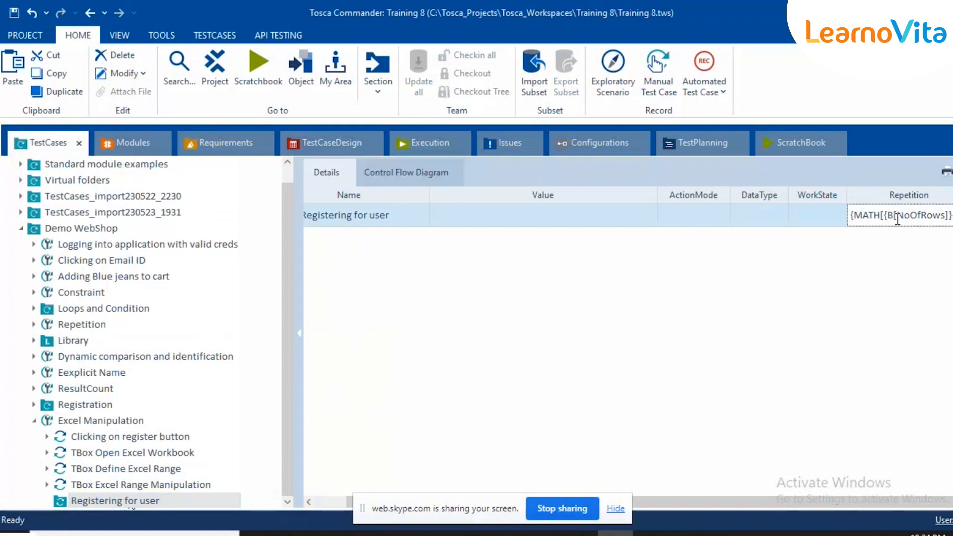
key(Return)
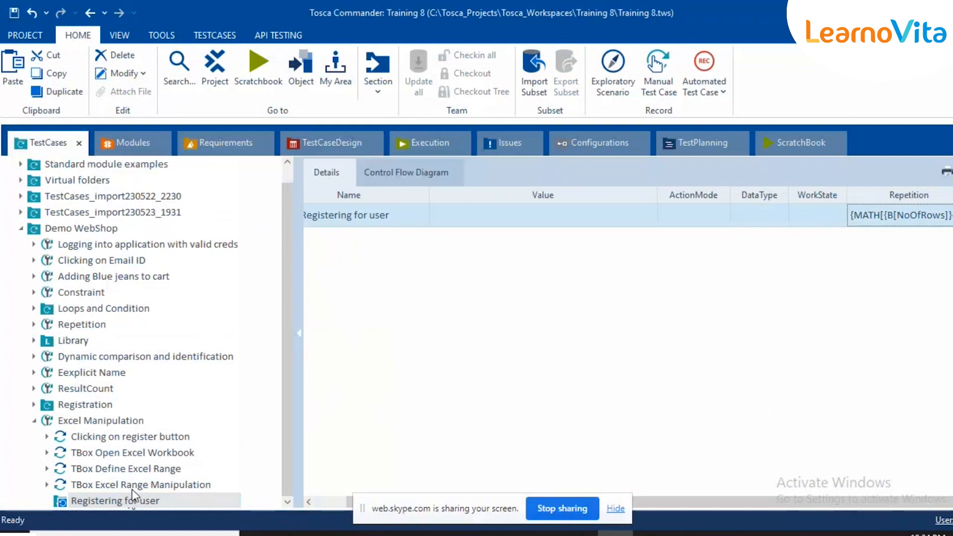
Review the buffered row count and the folder's repetition against the user rows in Excel, and return to Tosca Commander
click(133, 488)
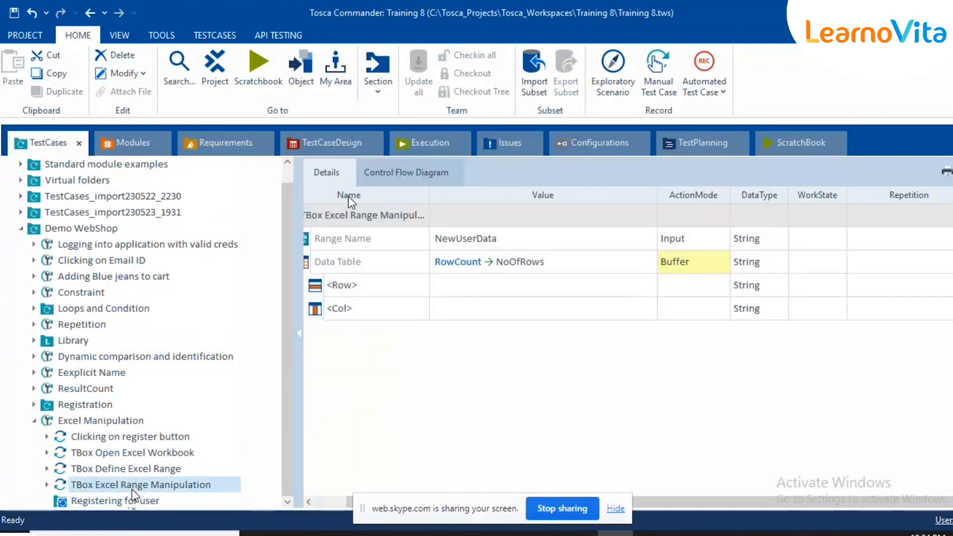
click(128, 501)
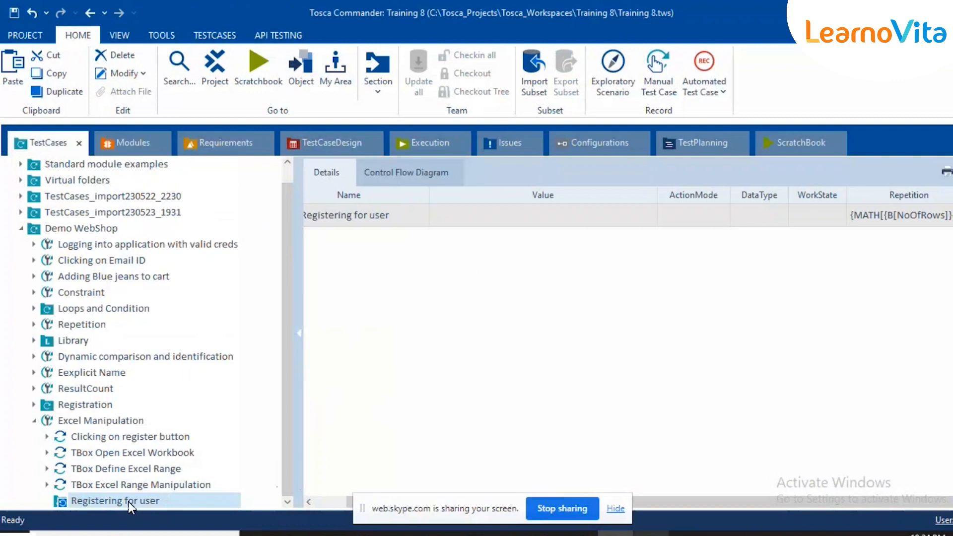
click(652, 533)
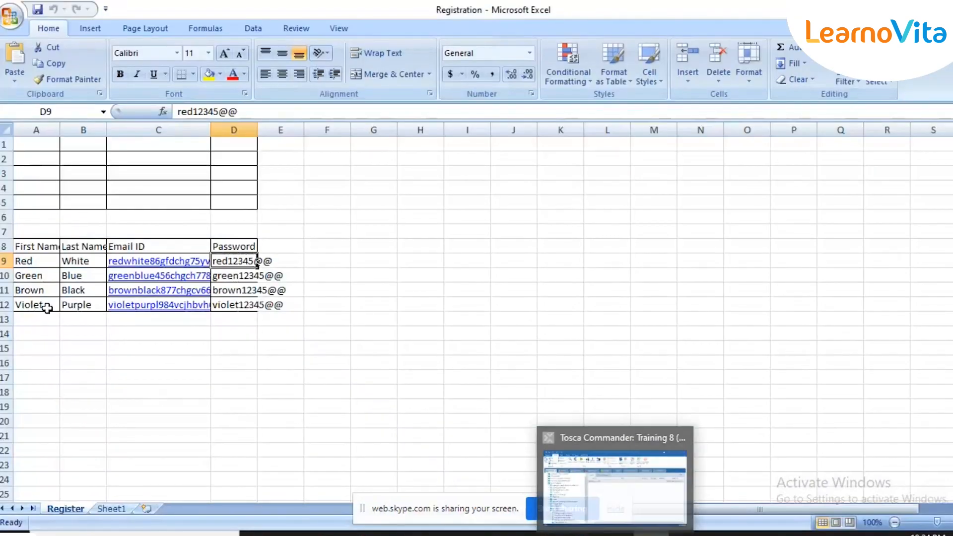
click(34, 262)
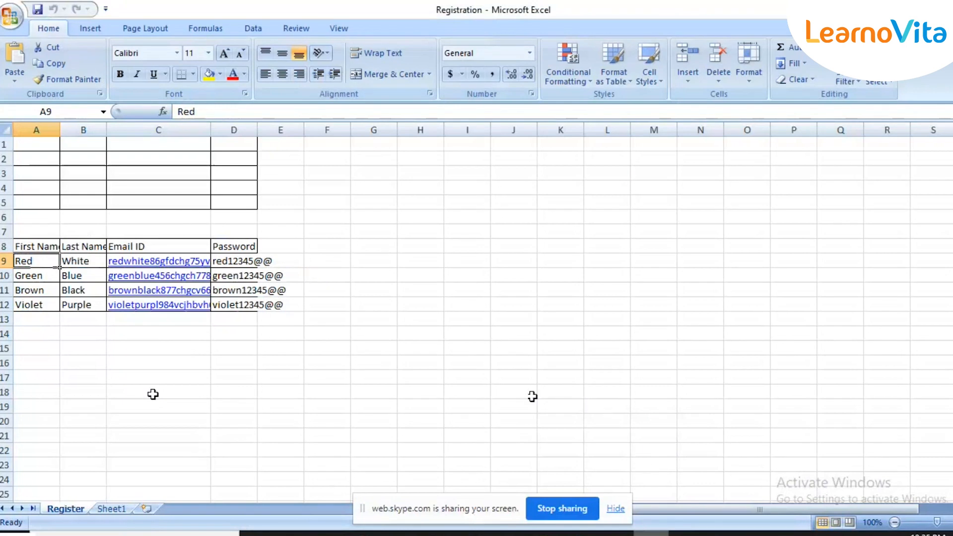
click(650, 533)
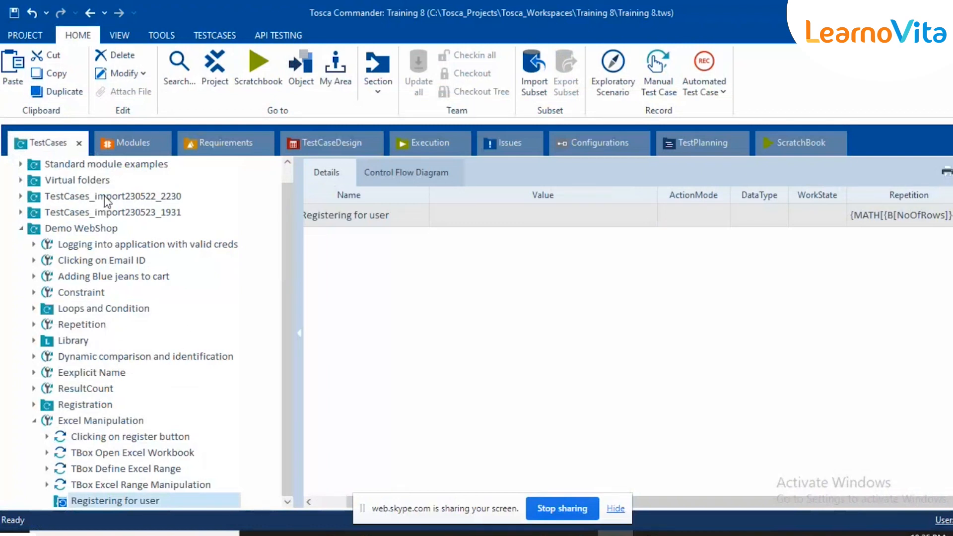
Add the TBox Excel Range Manipulation module to the "Registering for user" folder and set its Range Name to NewUserData
click(102, 147)
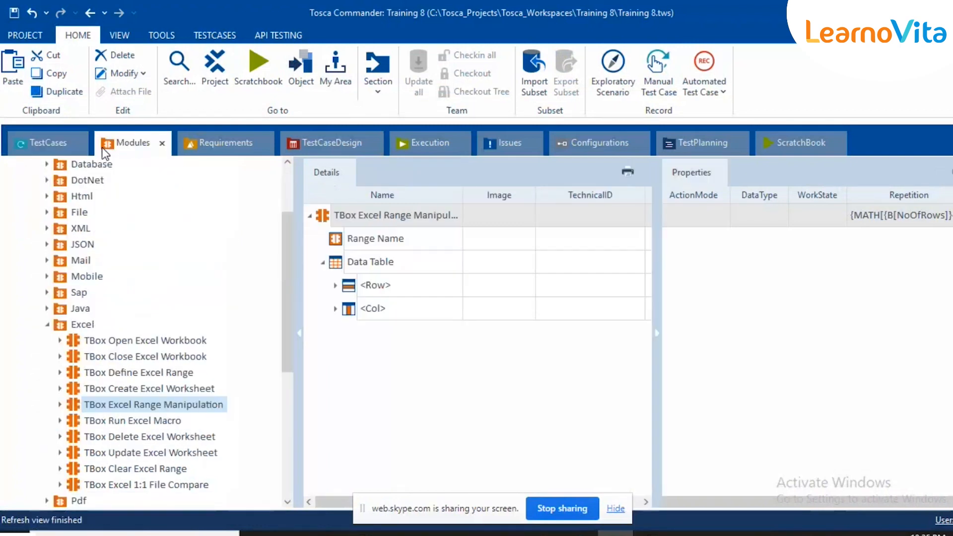
drag(76, 402, 356, 210)
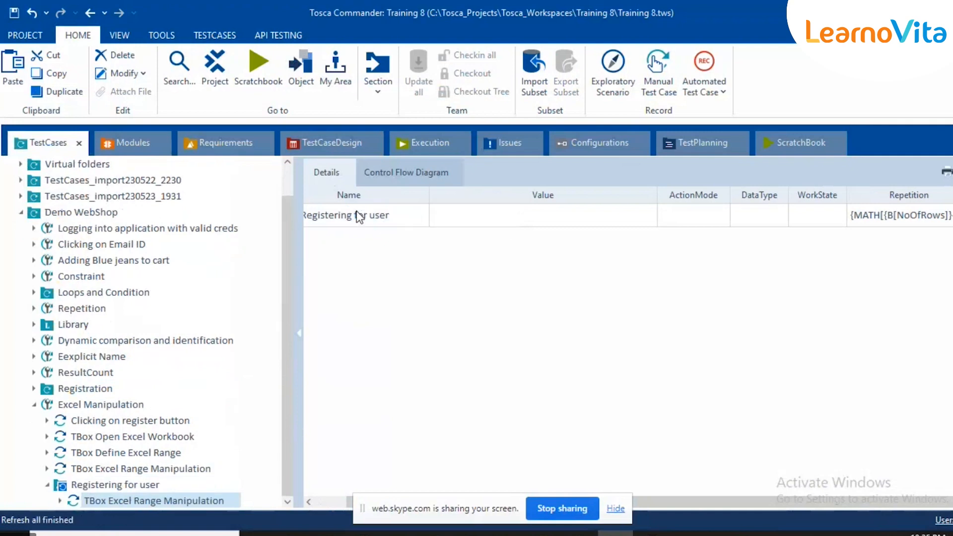
click(75, 500)
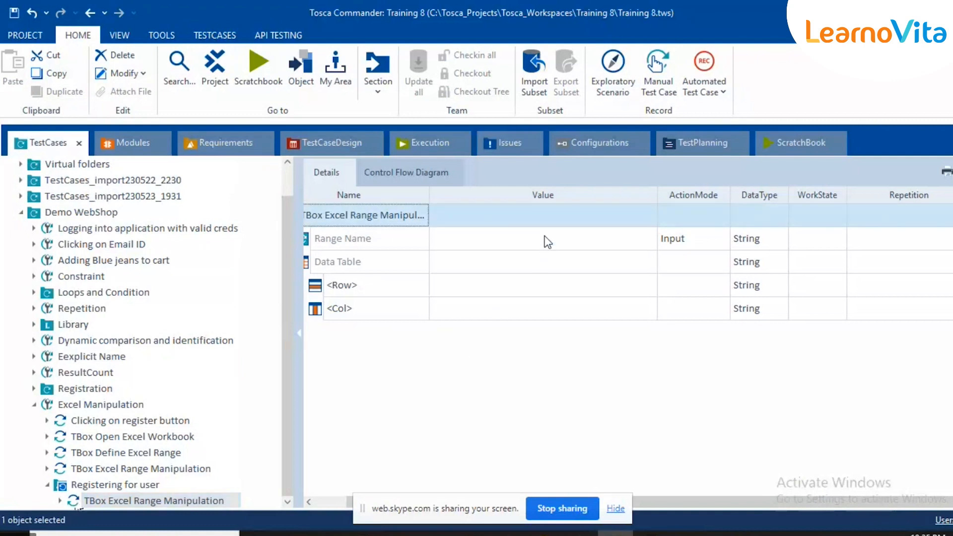
click(547, 242)
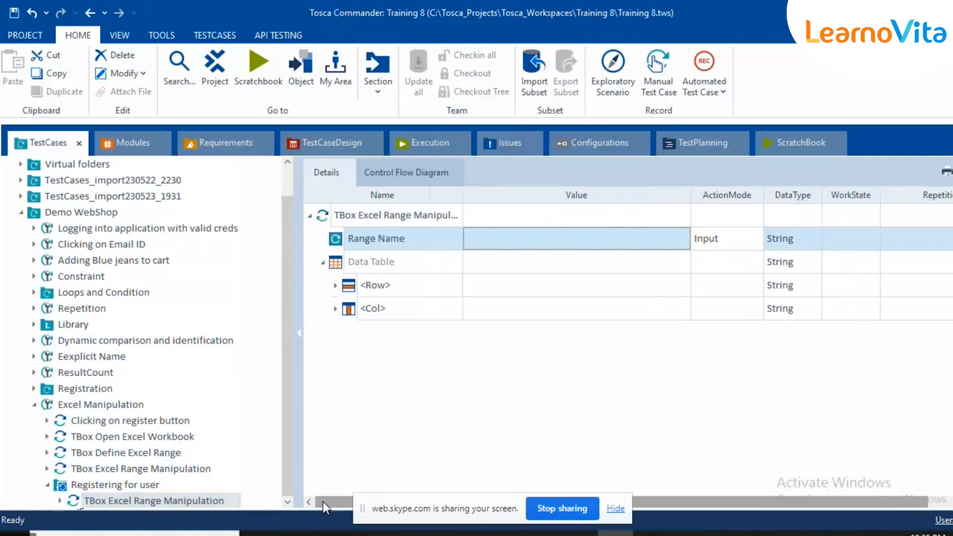
click(555, 233)
text(NewUs)
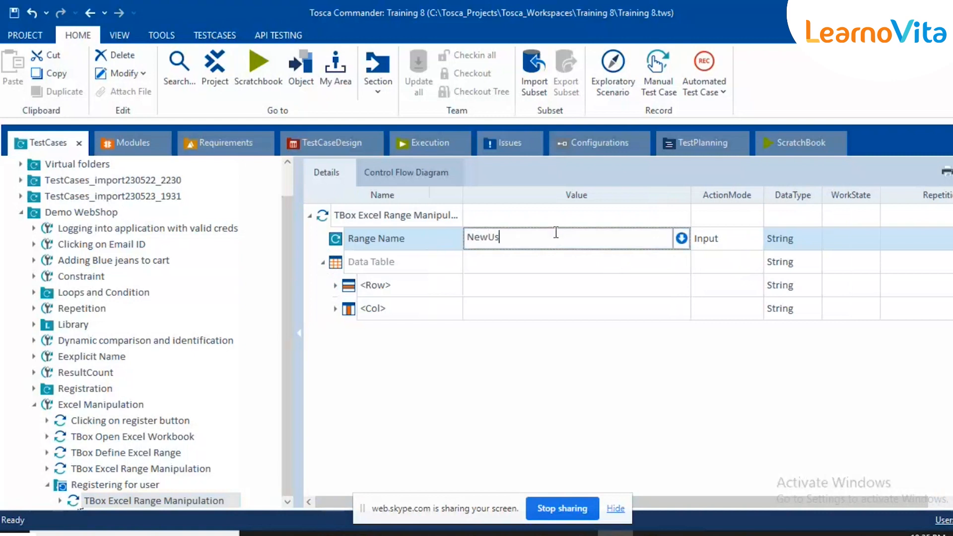
text(erData)
click(537, 262)
Name the Data Table's row $1, check the user rows in the Registration workbook in Excel, and return to Tosca Commander
click(430, 266)
click(411, 291)
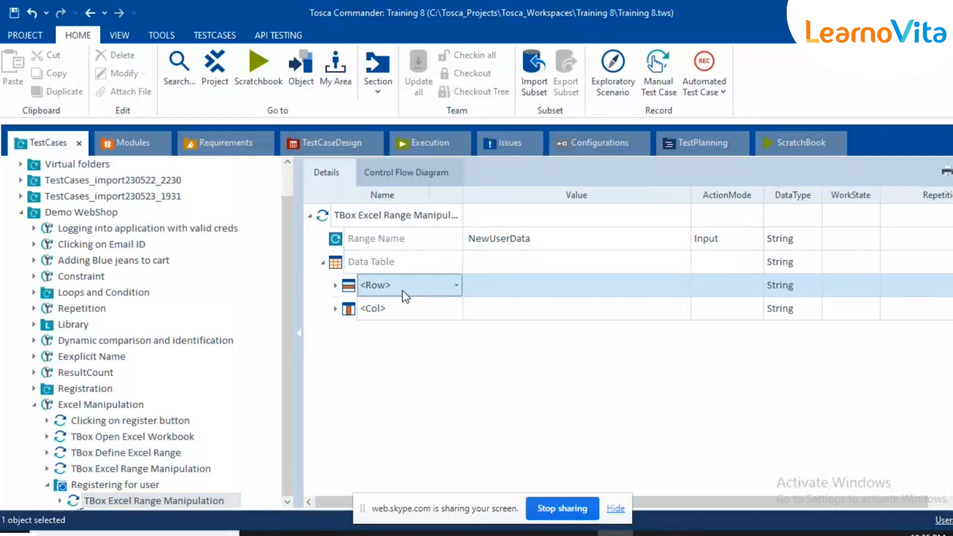
click(336, 285)
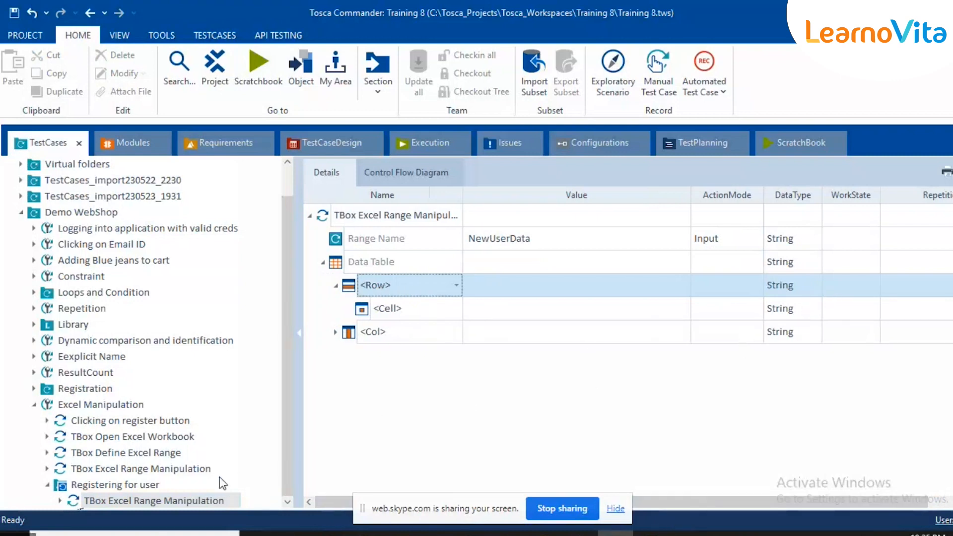
click(423, 286)
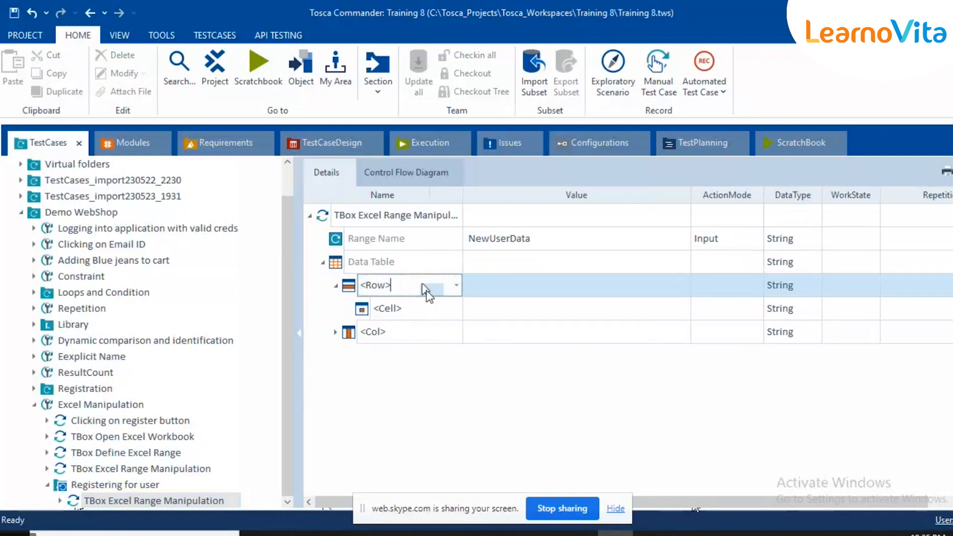
key(shift+Home)
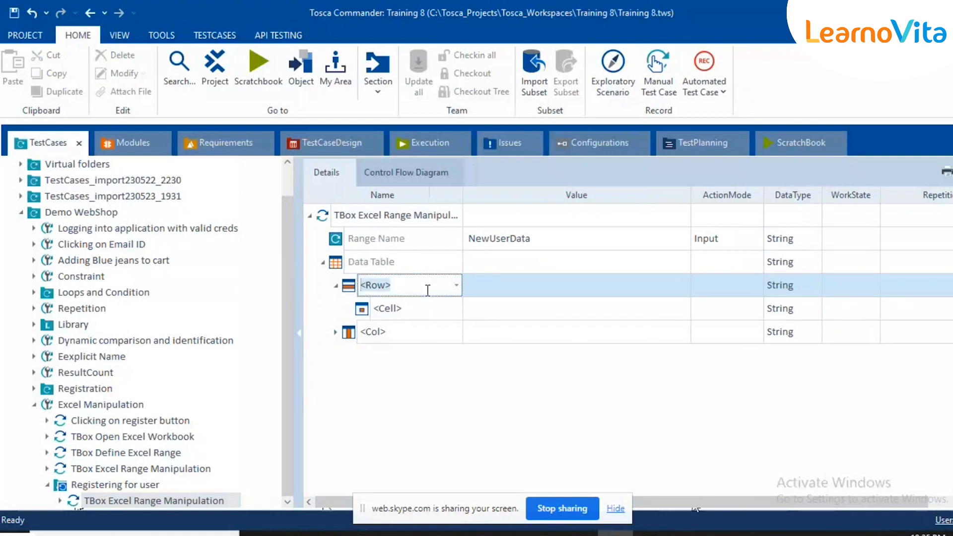
text($1)
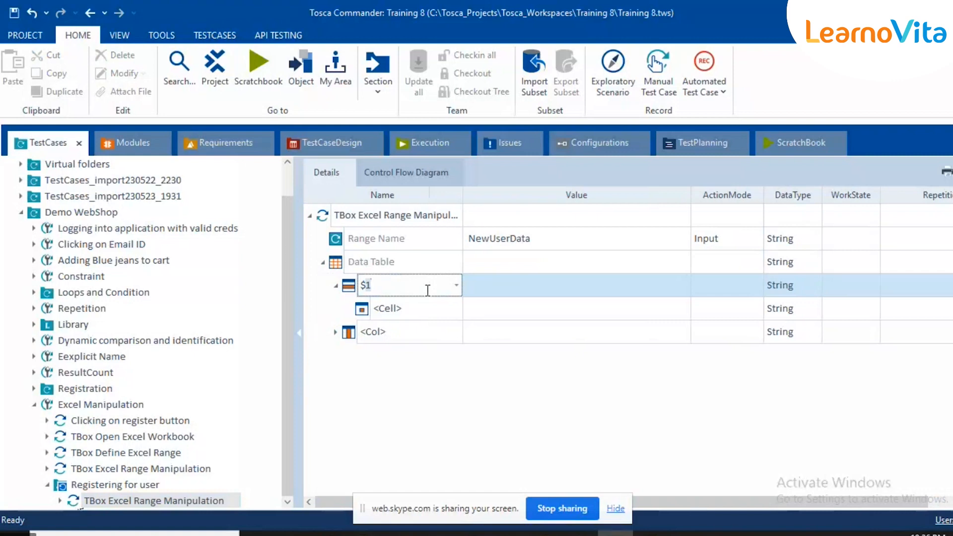
click(638, 532)
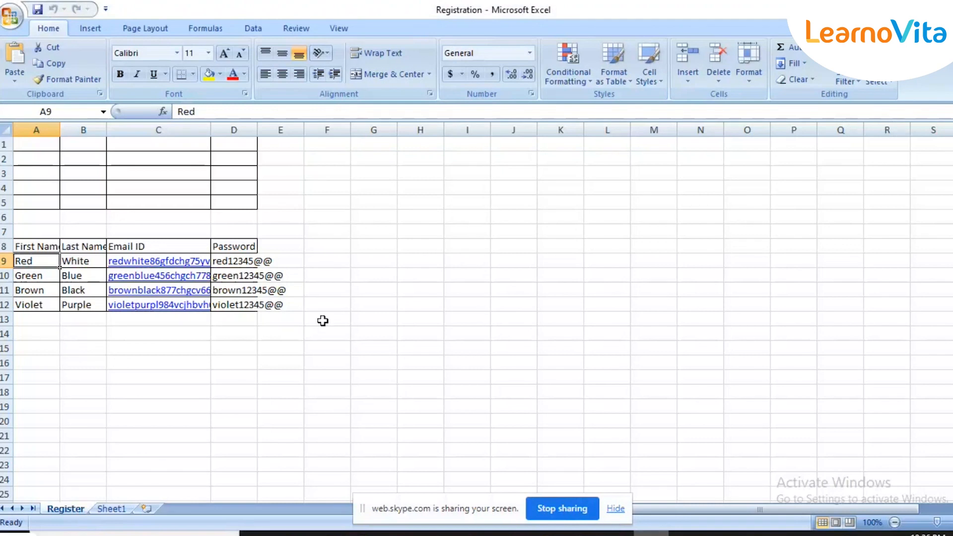
click(217, 184)
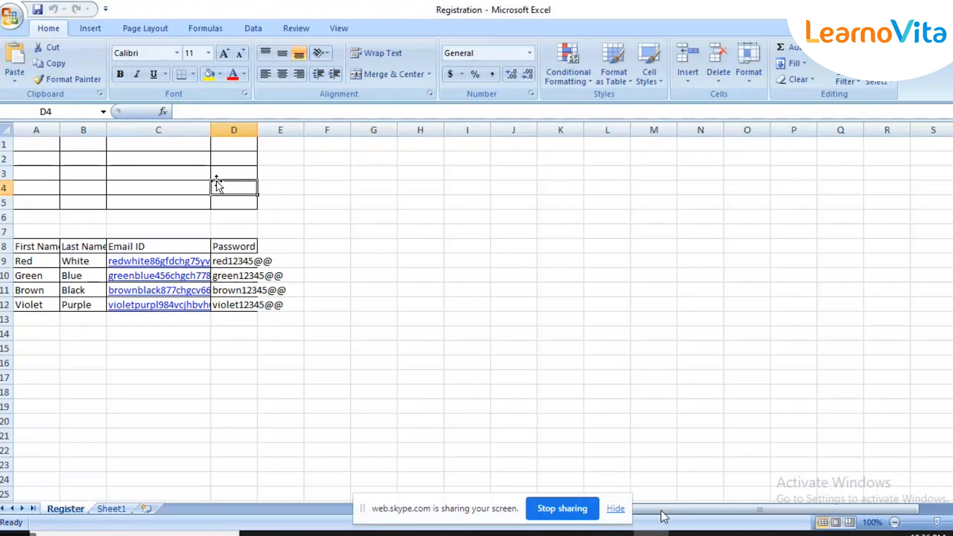
click(650, 535)
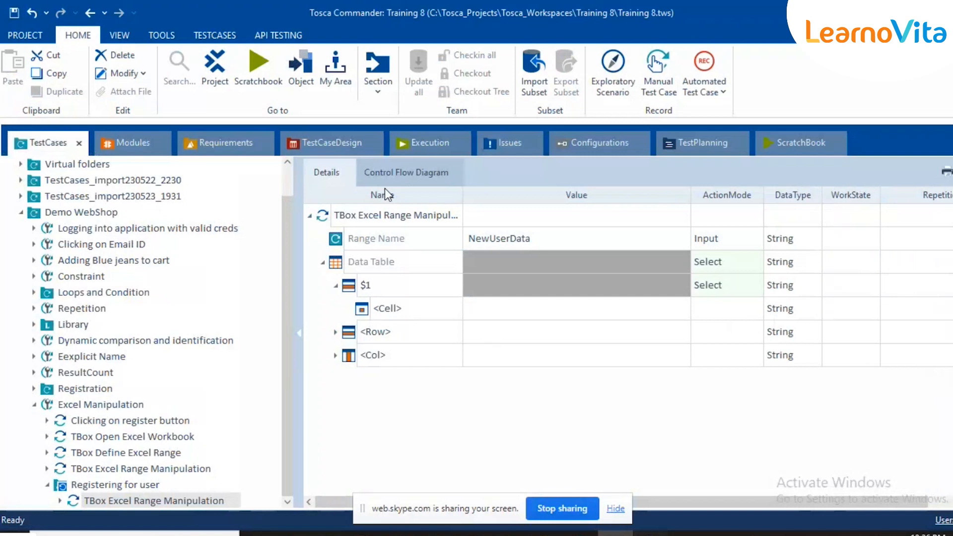
Rename the $1 row under Data Table to ${Repetition}
click(376, 293)
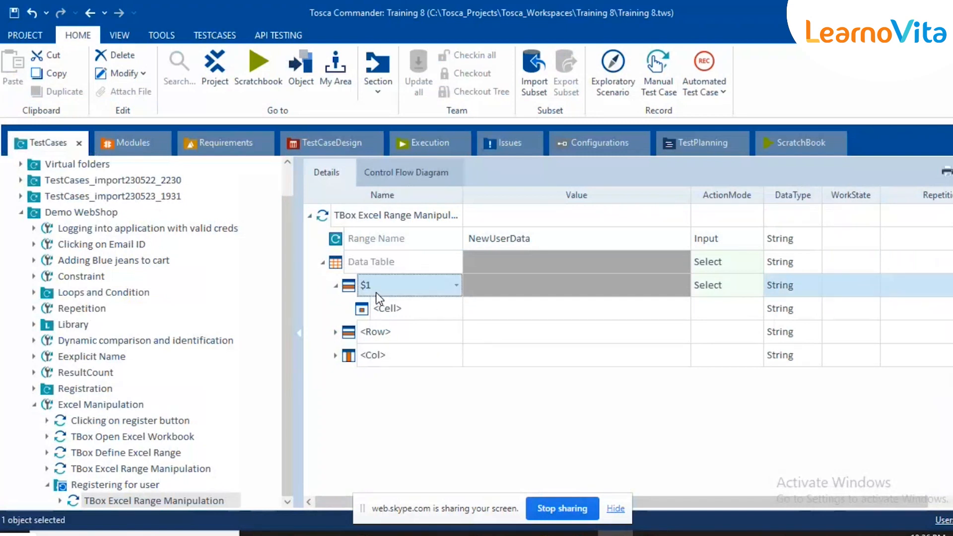
click(377, 290)
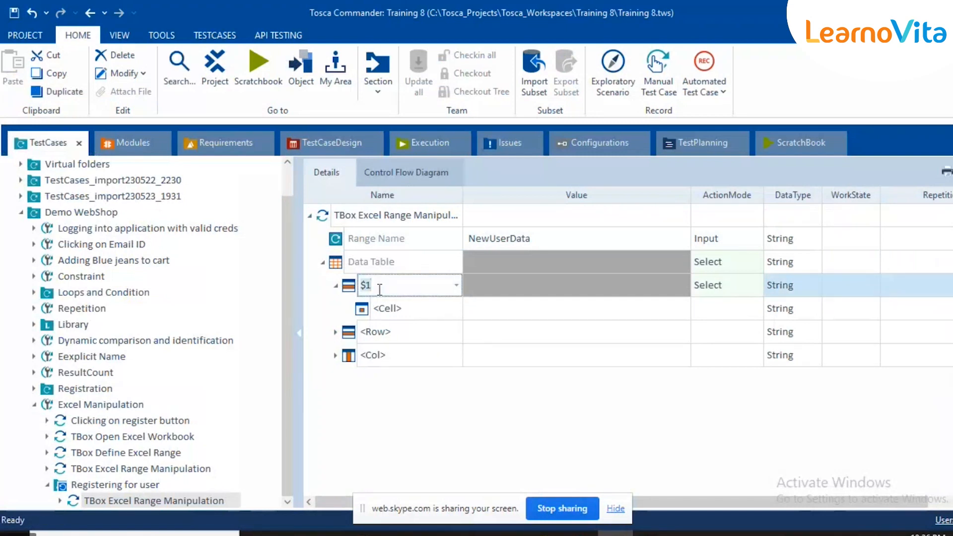
key(BackSpace)
text({R)
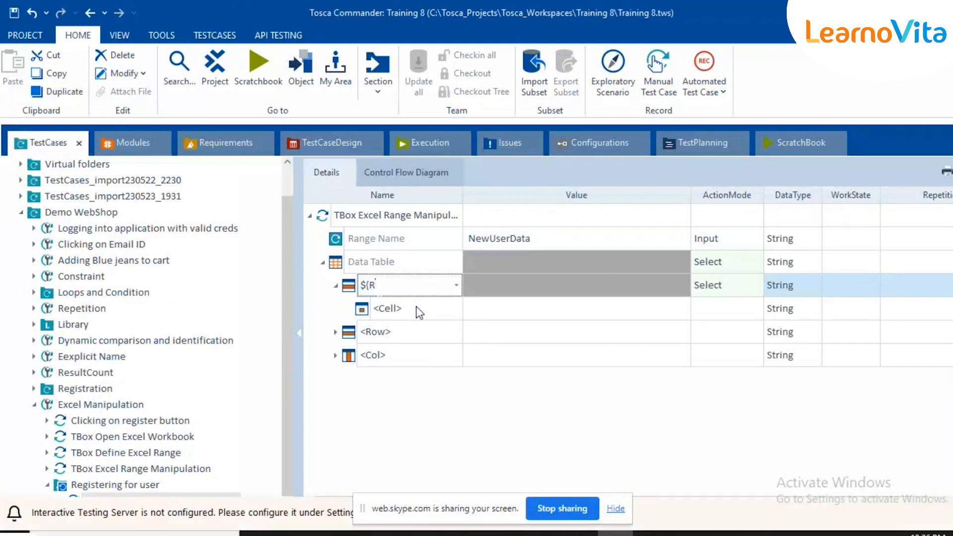
text(ep)
text(etition})
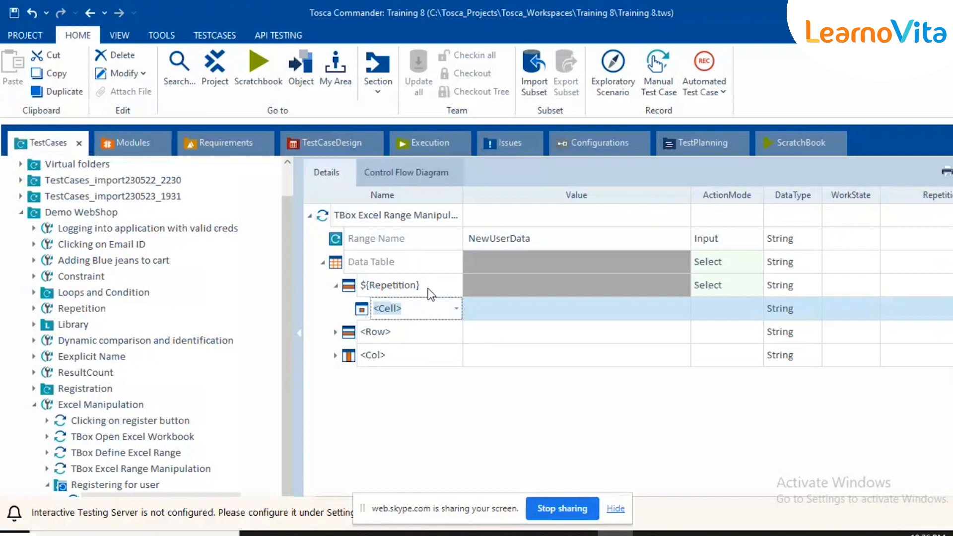
click(430, 293)
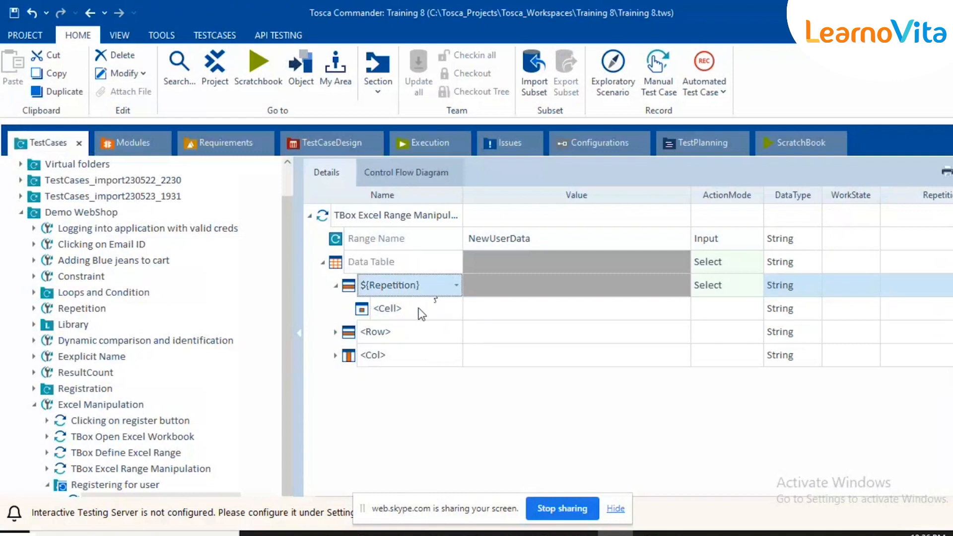
Glance at the workbook's columns in Excel, return to Tosca Commander, and set the cell under the ${Repetition} row to $1
click(418, 304)
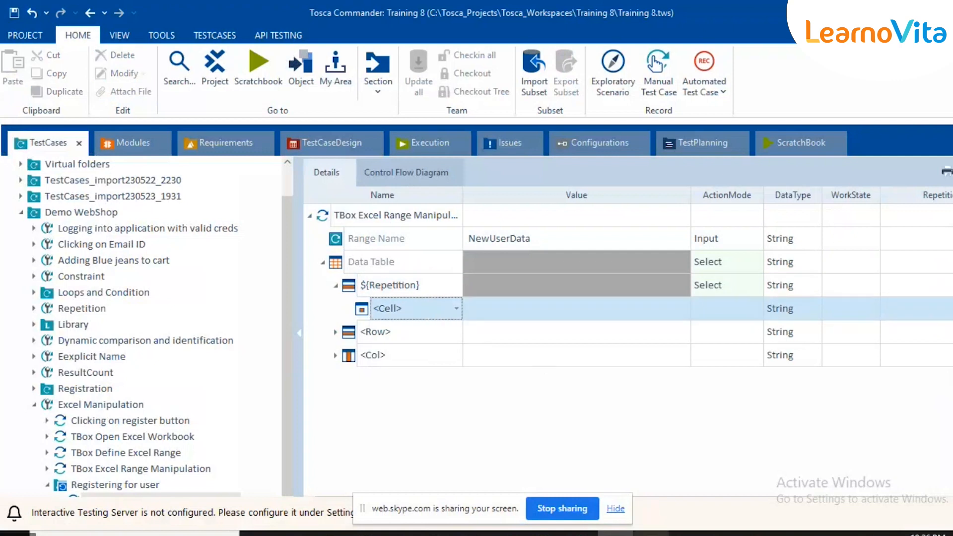
key(alt+Tab)
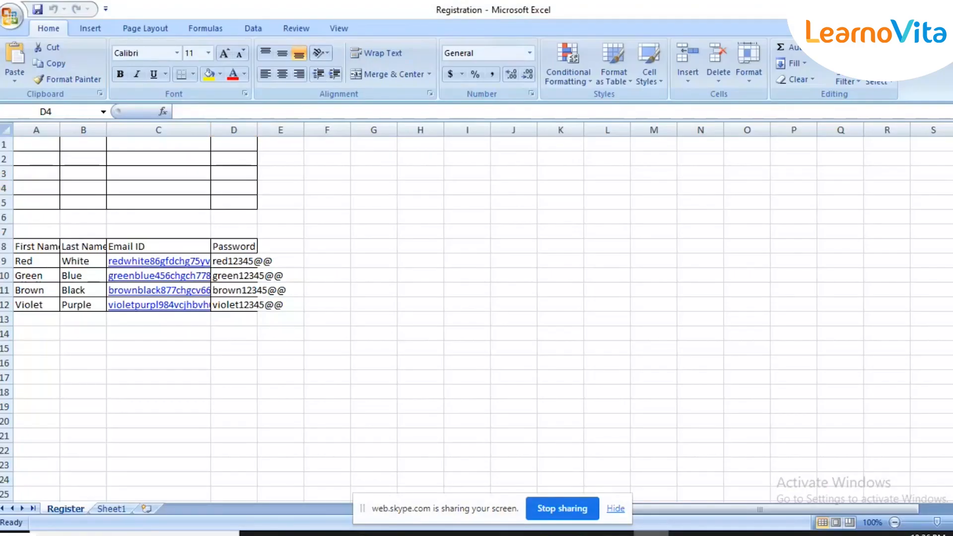
key(alt+Tab)
click(451, 314)
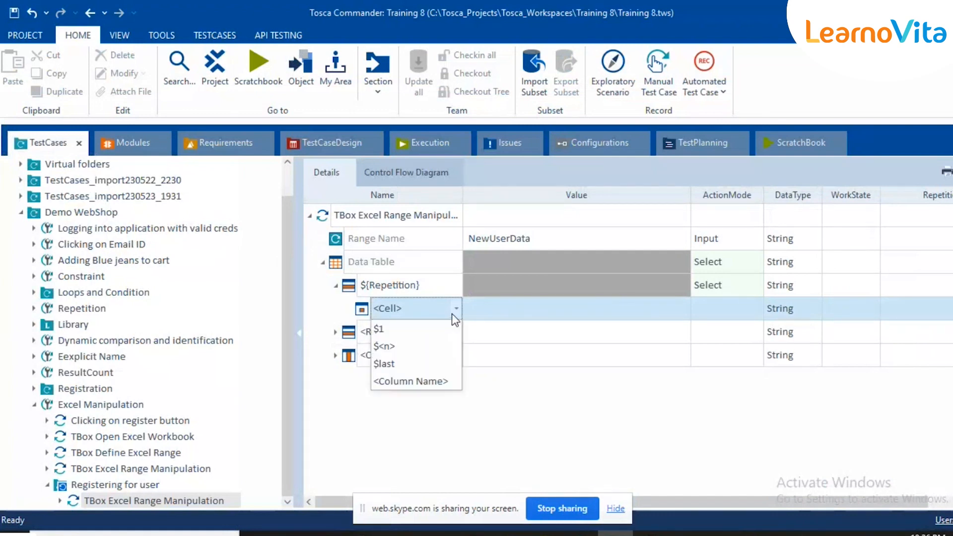
click(412, 329)
key(Return)
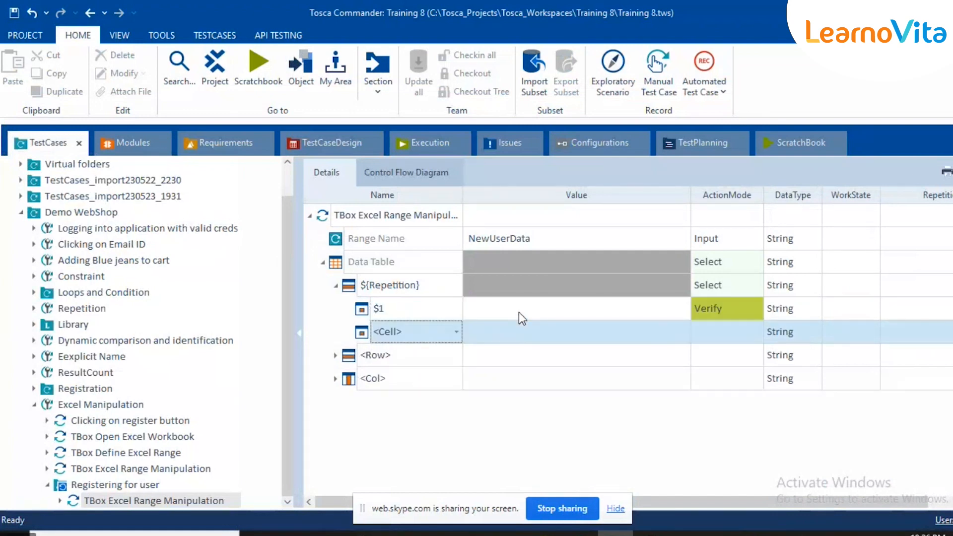
Set the ActionMode of the $1 cell under ${Repetition} to Buffer
click(520, 312)
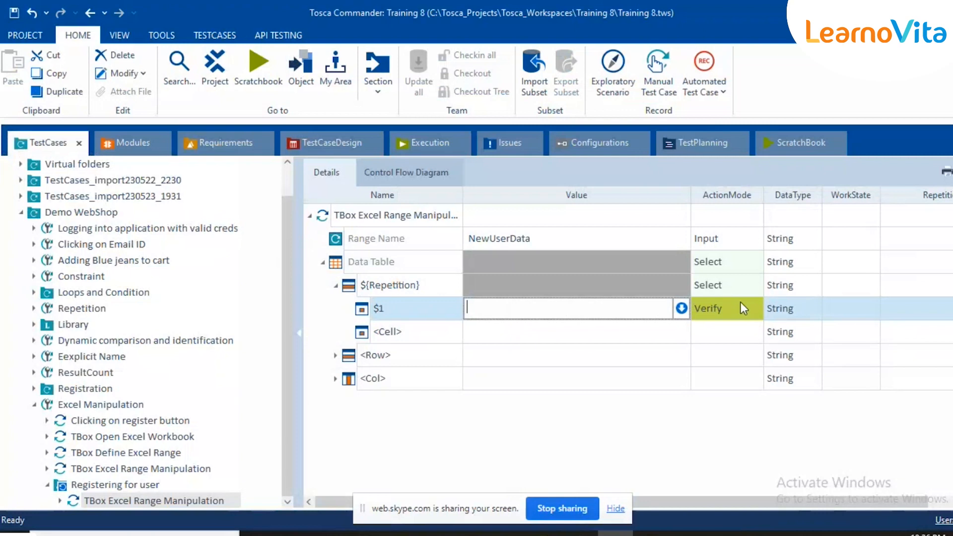
click(742, 308)
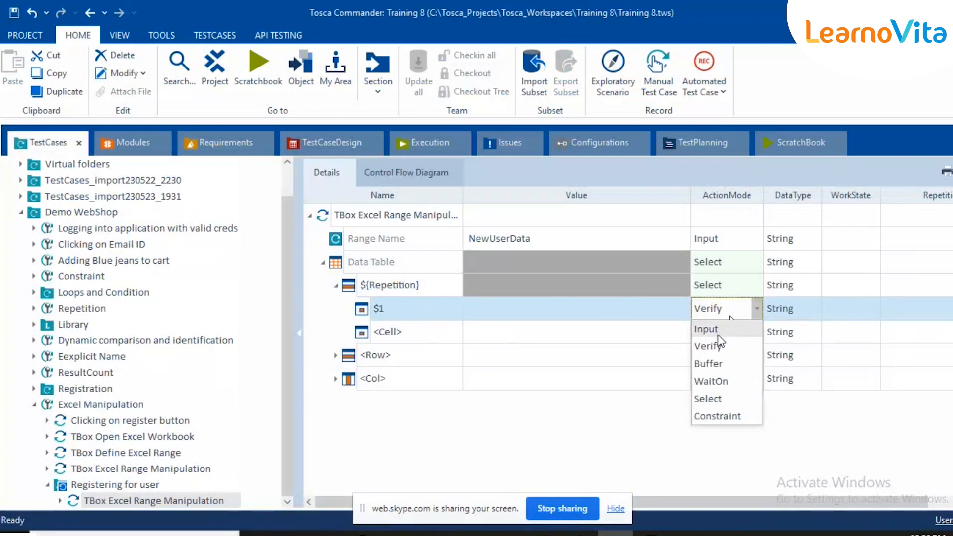
click(710, 364)
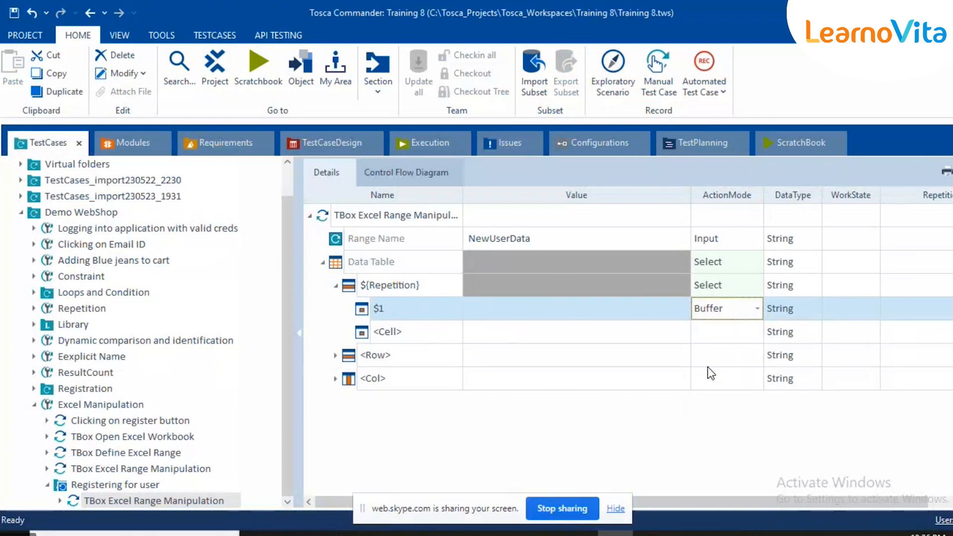
Replace the $1 cell's value with the buffer name FirstName
click(585, 309)
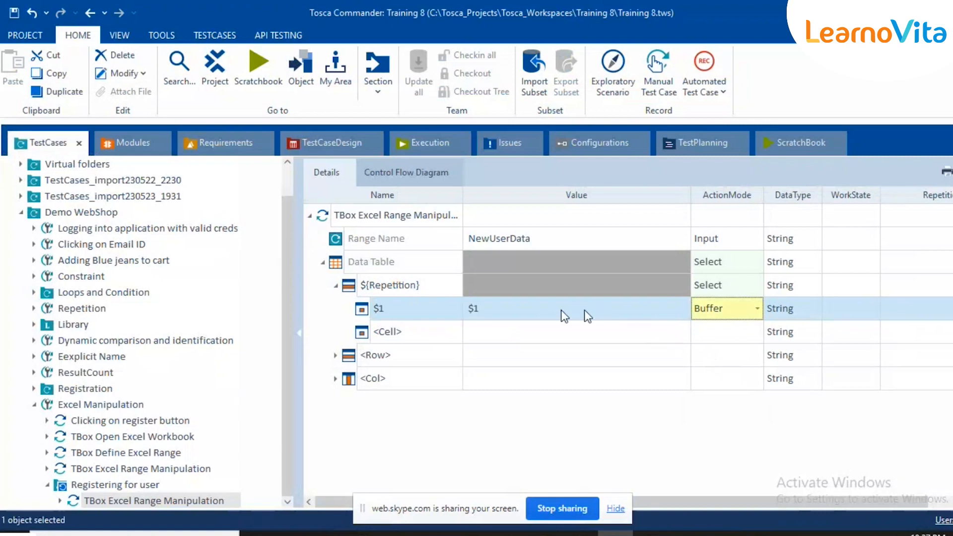
click(585, 309)
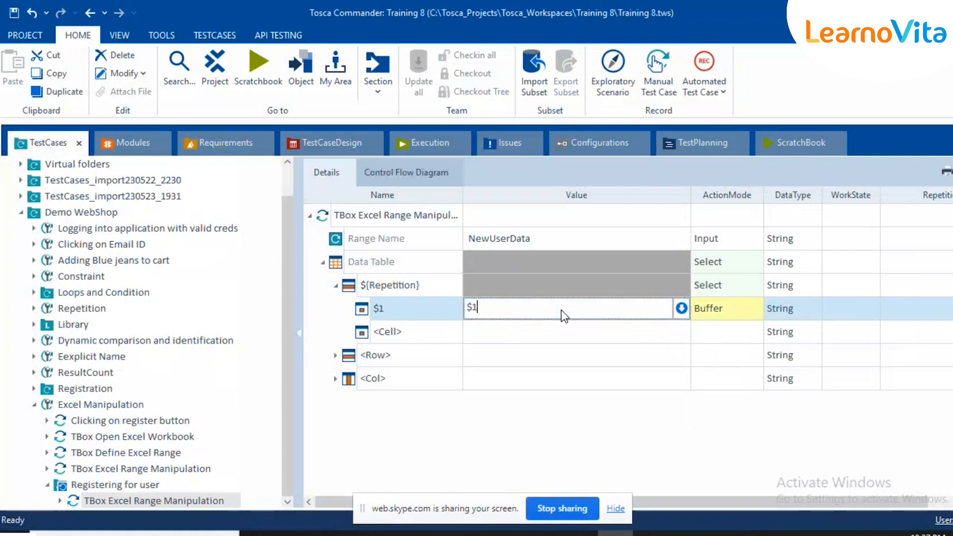
key(BackSpace)
key(BackSpace)
text(FirstNAme)
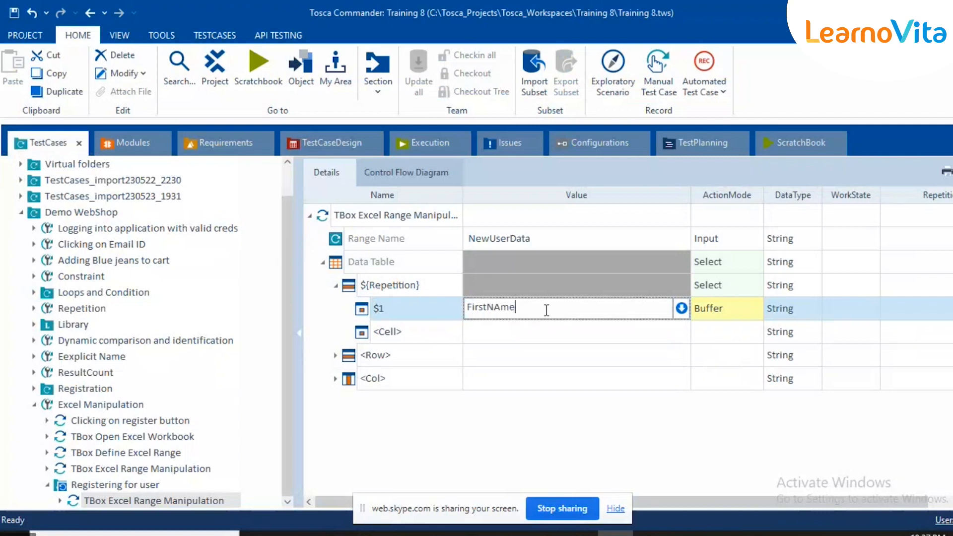
key(Left)
key(Left)
key(Left)
key(Delete)
text(a)
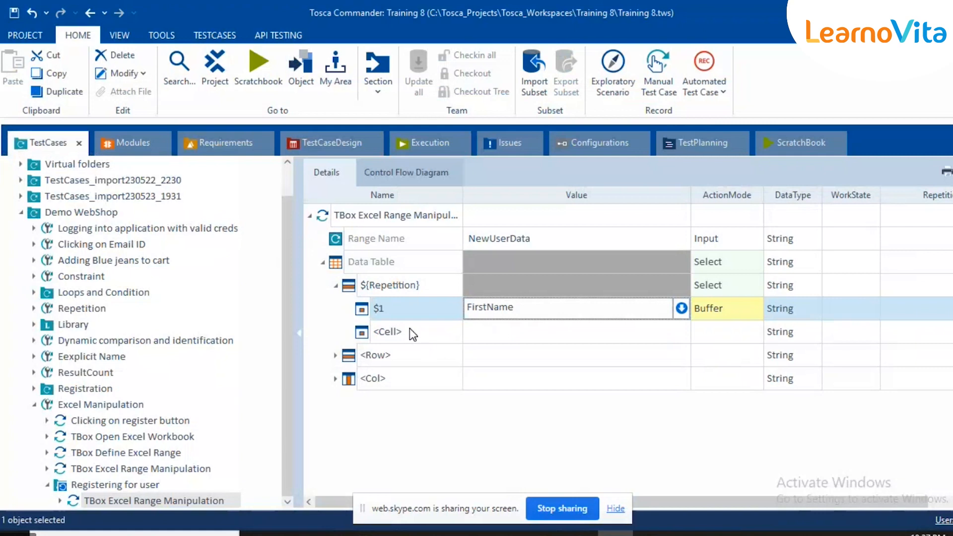
Add a $2 cell under ${Repetition} with the value LastNam and the ActionMode Buffer
click(410, 331)
text($2)
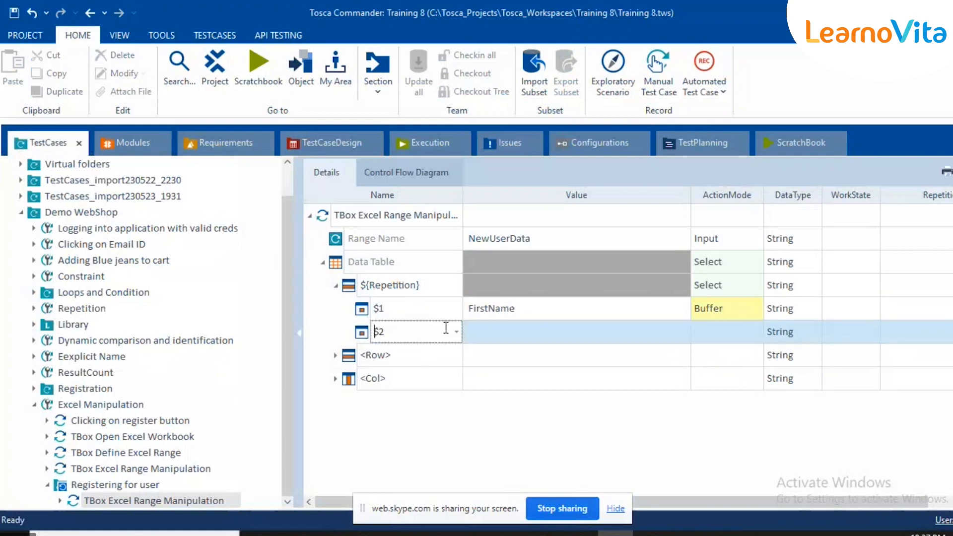
key(Return)
click(494, 330)
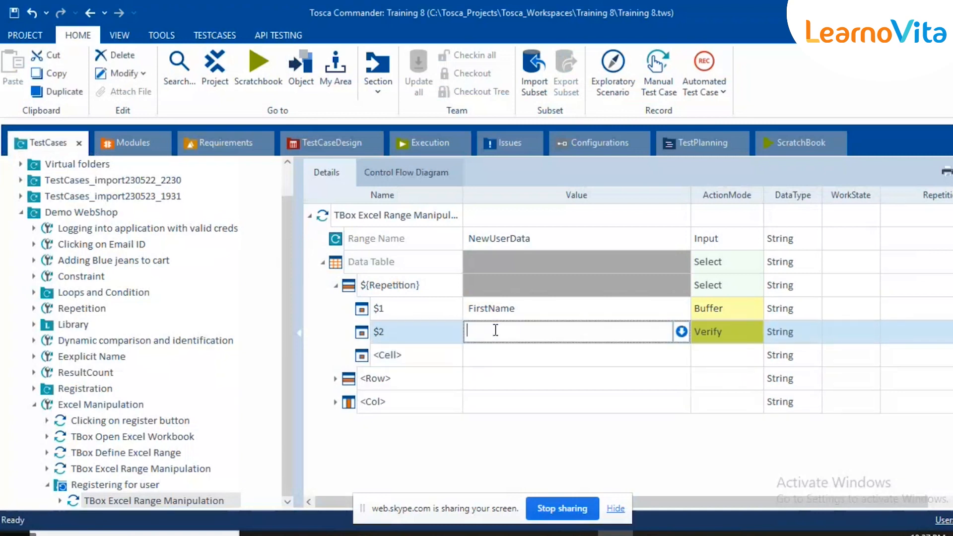
text(LastNam)
click(707, 329)
text(Buffer)
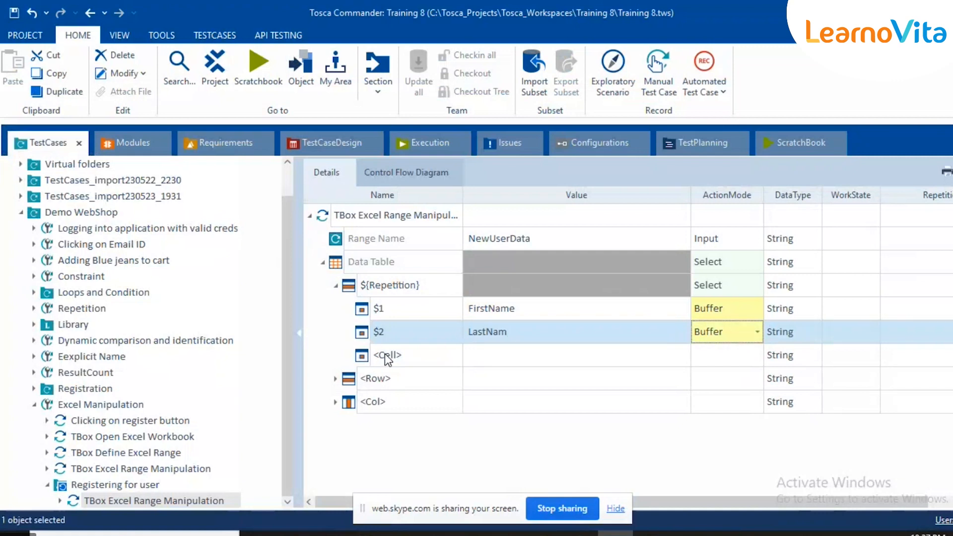
Add a $3 cell under ${Repetition} and correct the $2 cell's value to LastName
click(386, 353)
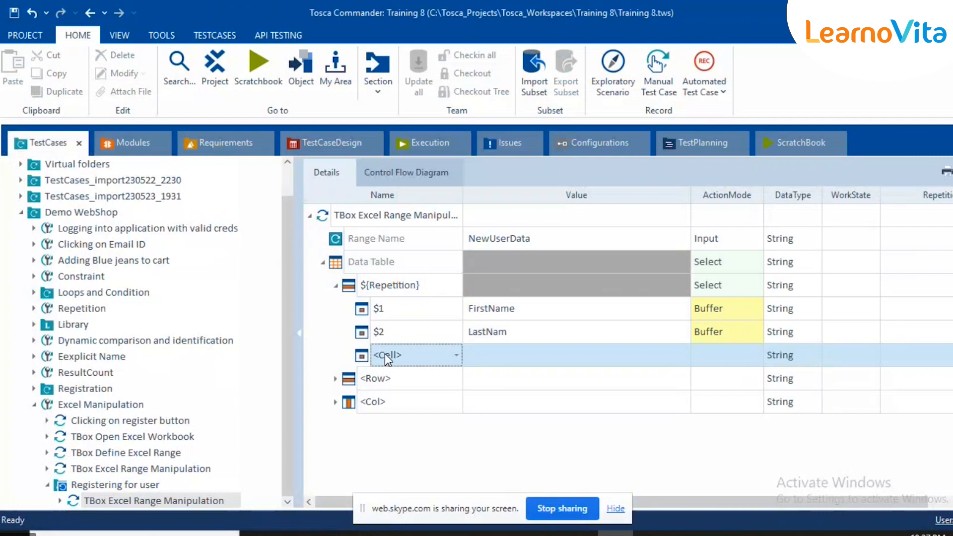
text($3)
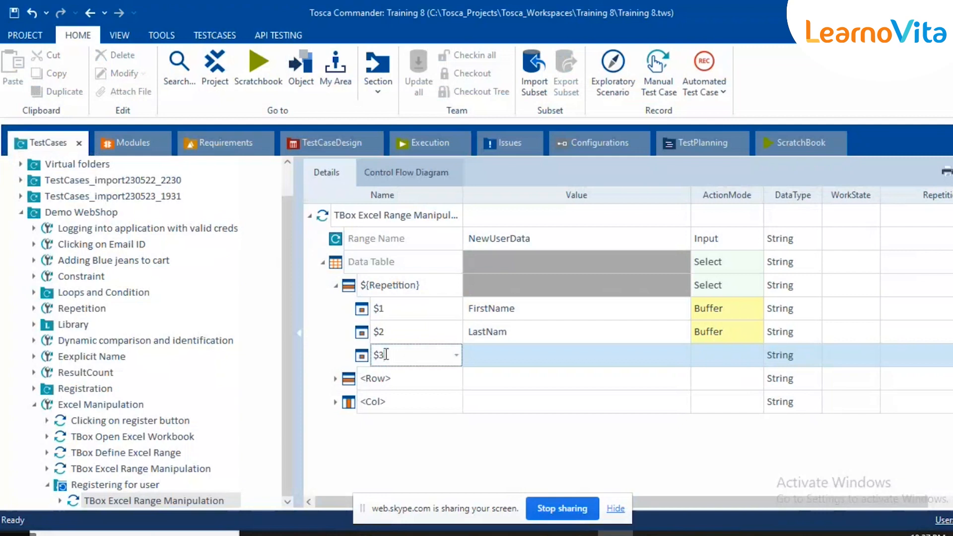
key(Return)
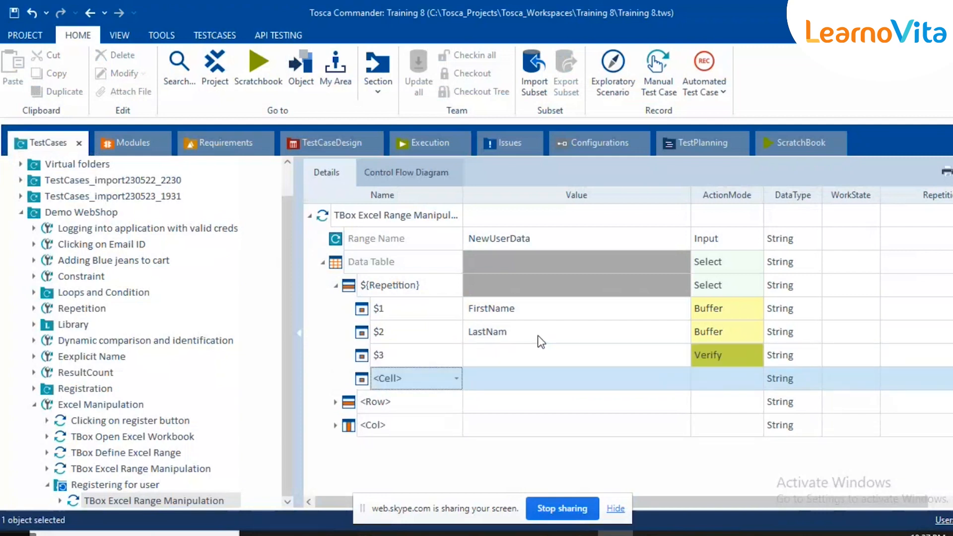
click(537, 335)
text(ee)
key(BackSpace)
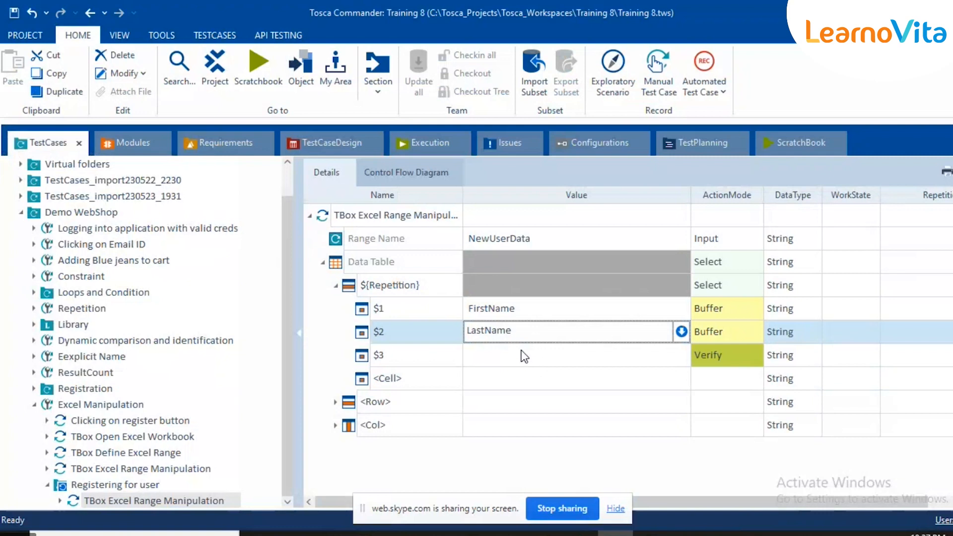
Check the third column's heading in the Registration workbook in Excel, return to Tosca Commander, and set the $3 cell's value to EmalId
click(640, 477)
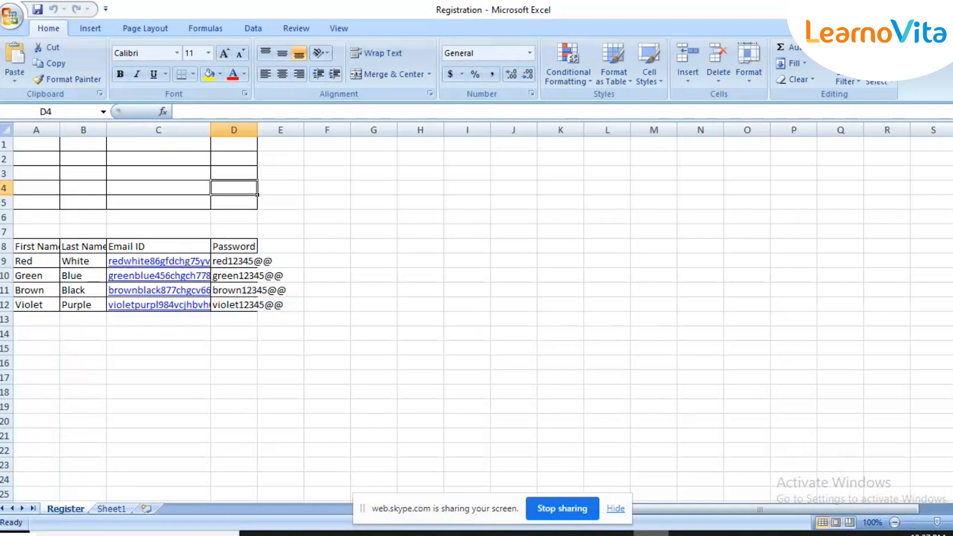
click(615, 533)
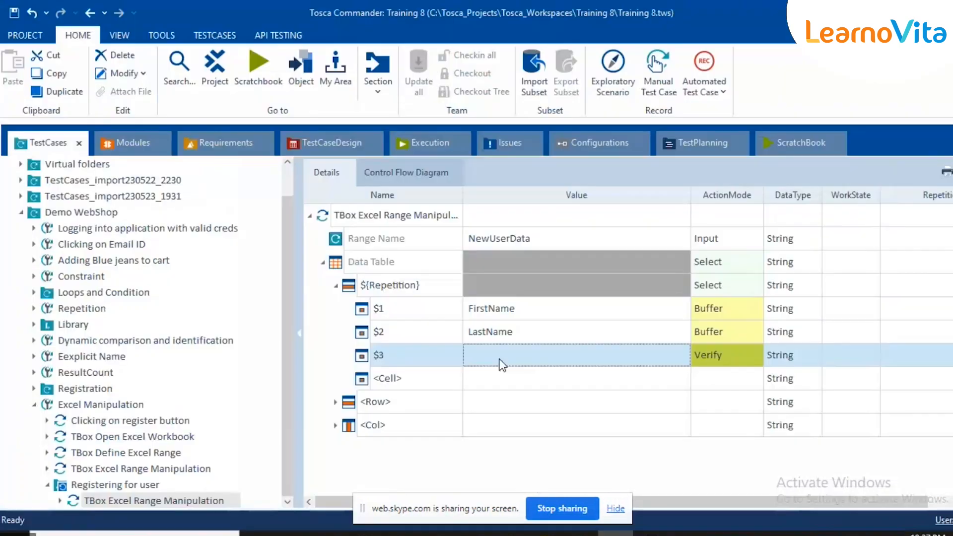
click(499, 359)
text(e)
key(BackSpace)
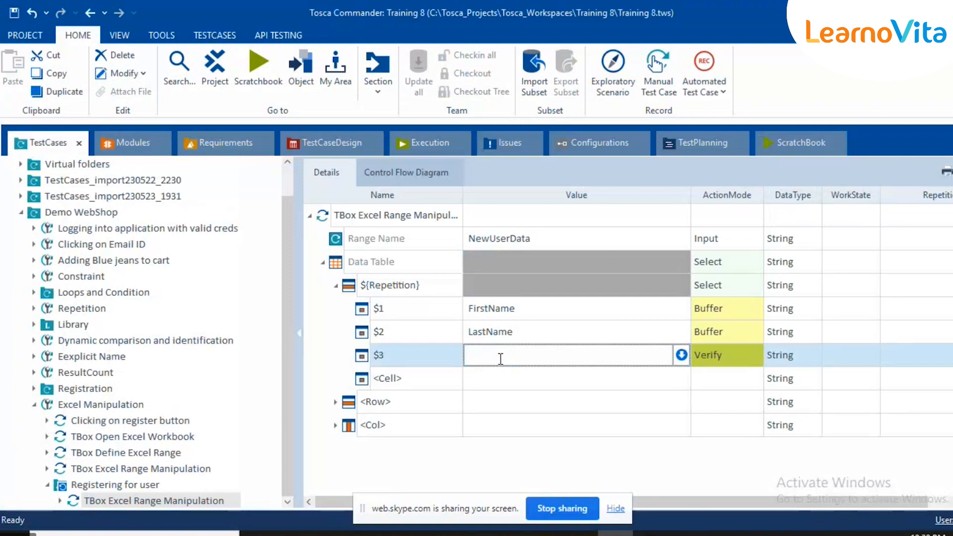
text(EmailId)
Add a $4 cell under ${Repetition}, check the workbook's columns in Excel, and return to Tosca Commander
click(426, 383)
text($4)
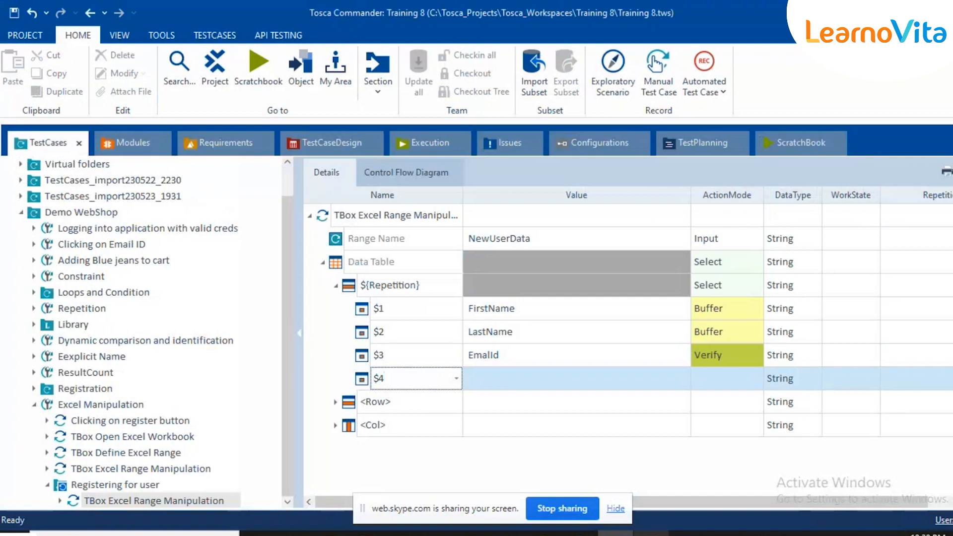
key(alt+Tab)
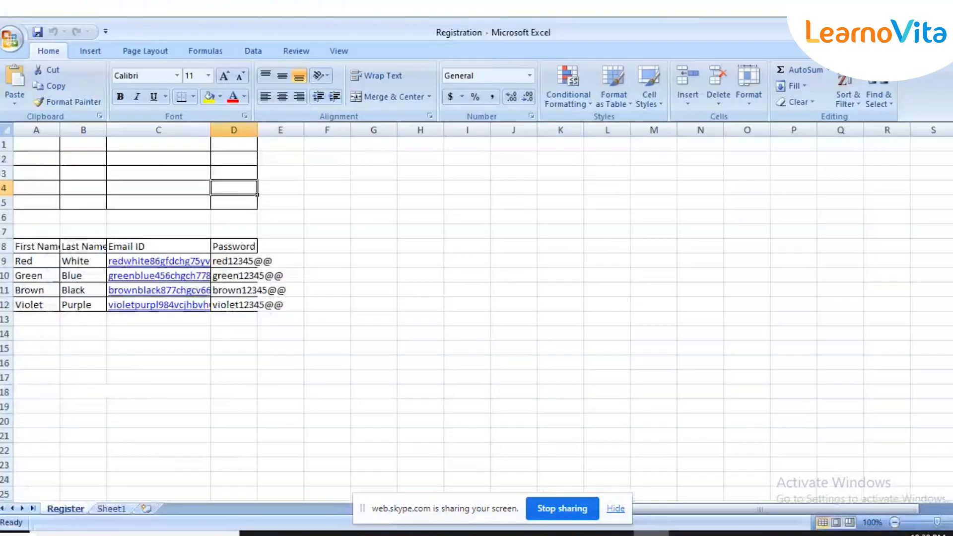
key(alt+Tab)
key(Return)
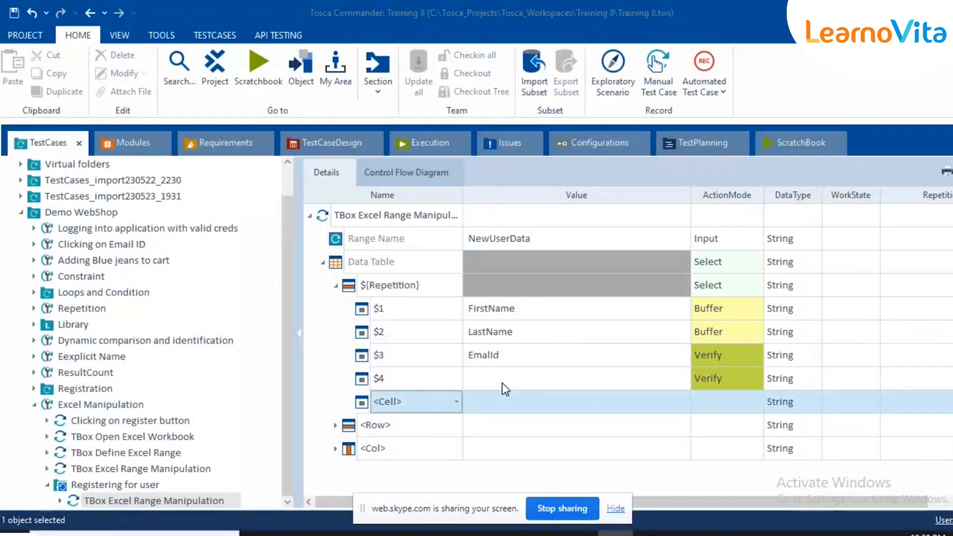
click(501, 383)
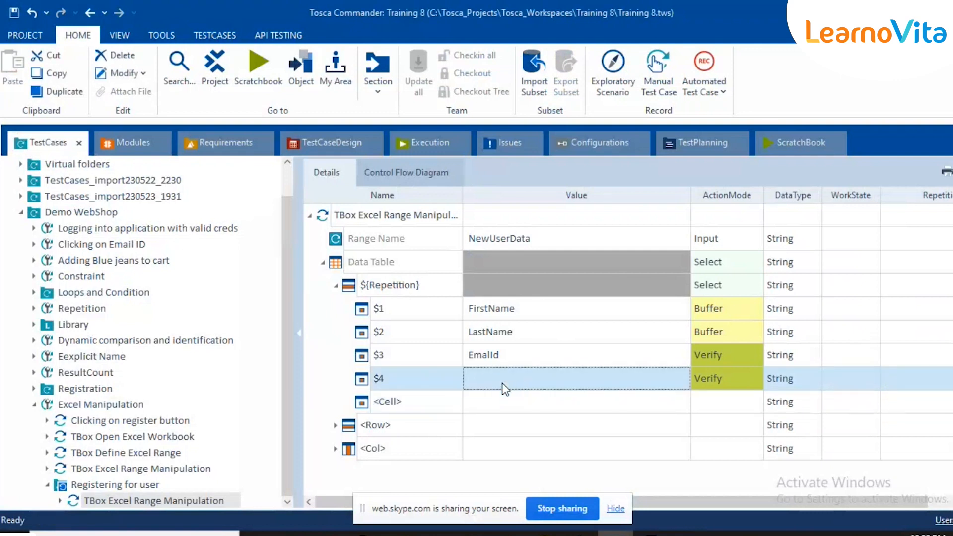
click(504, 387)
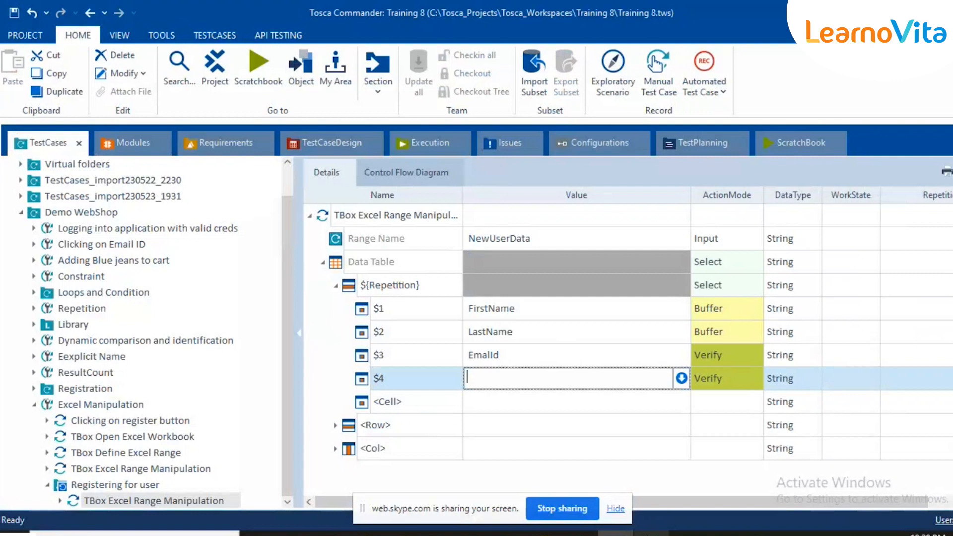
click(650, 533)
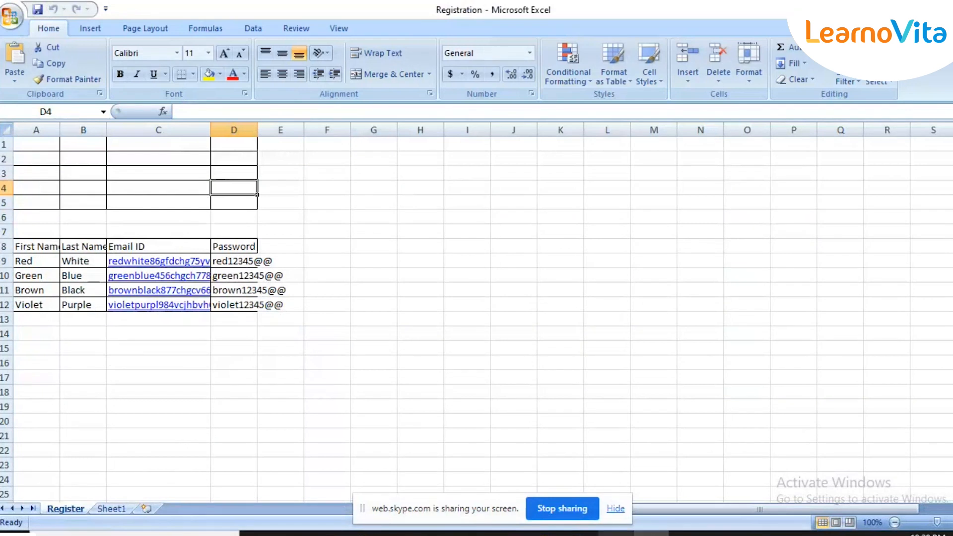
key(alt+Tab)
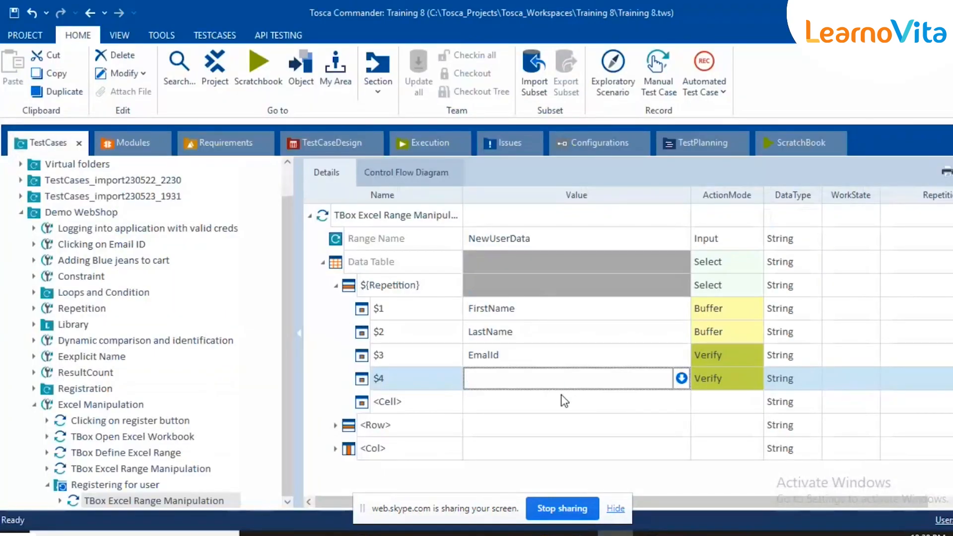
Set the ActionMode of the $3 cell to Buffer
click(725, 353)
text(b)
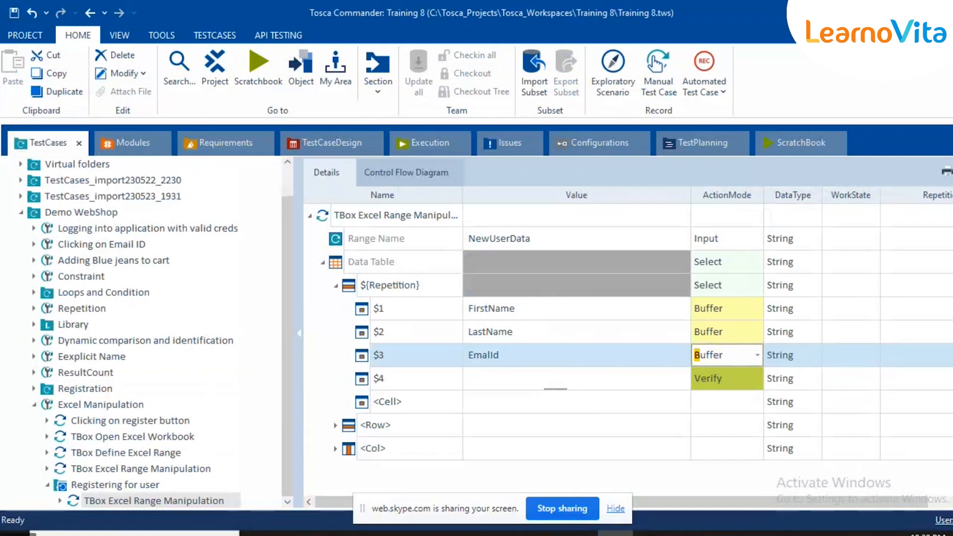
key(Return)
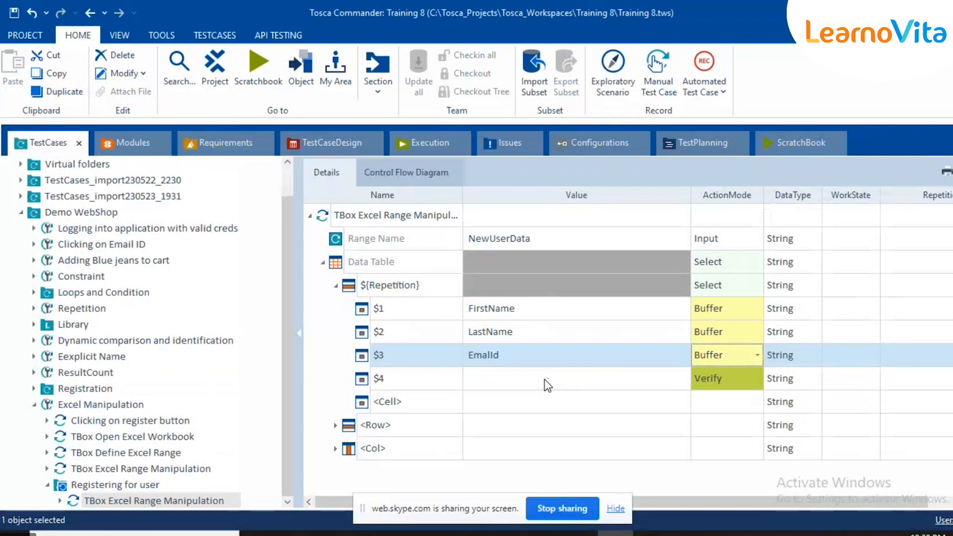
Recheck the workbook's column heading in Excel, return to Tosca Commander, and give the $4 cell the value Password with ActionMode Buffer
click(547, 383)
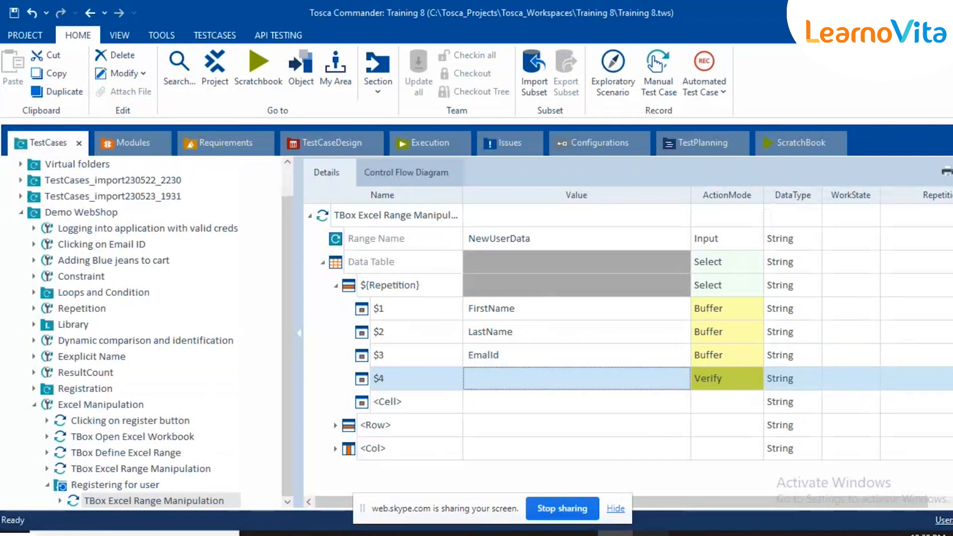
click(650, 533)
click(615, 534)
click(520, 386)
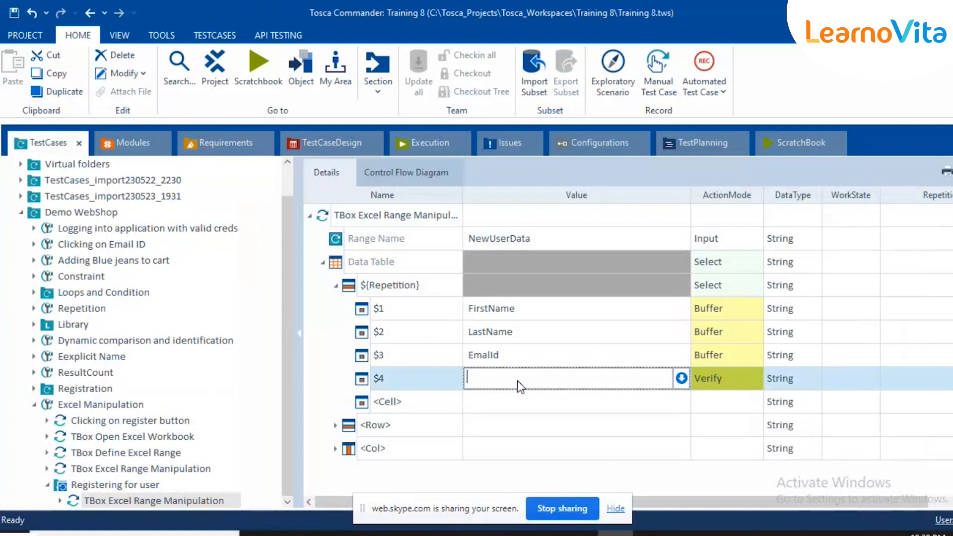
text(Password)
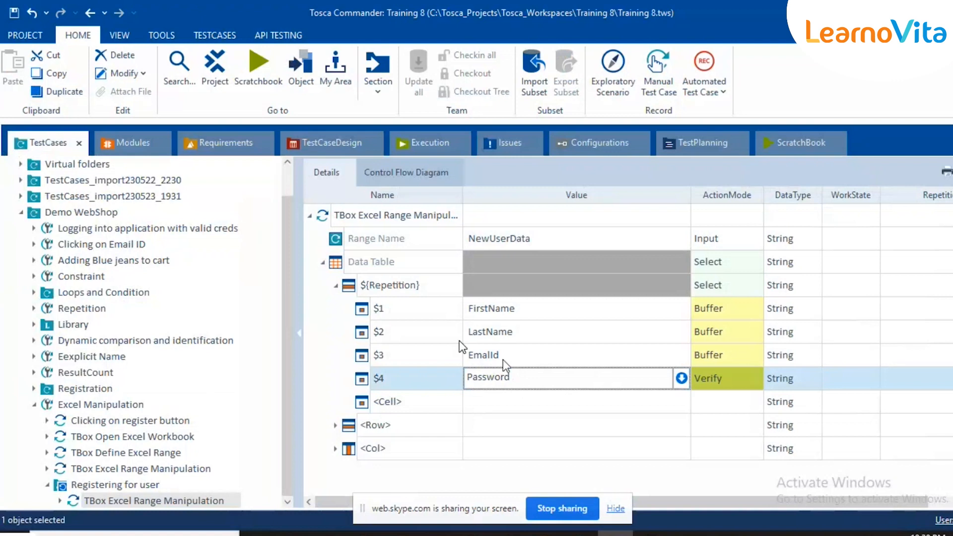
click(590, 331)
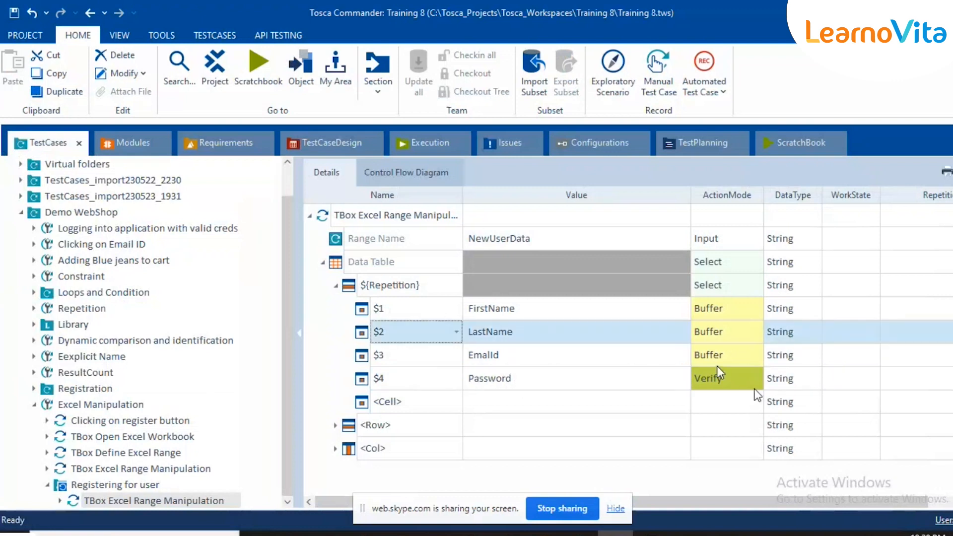
click(717, 365)
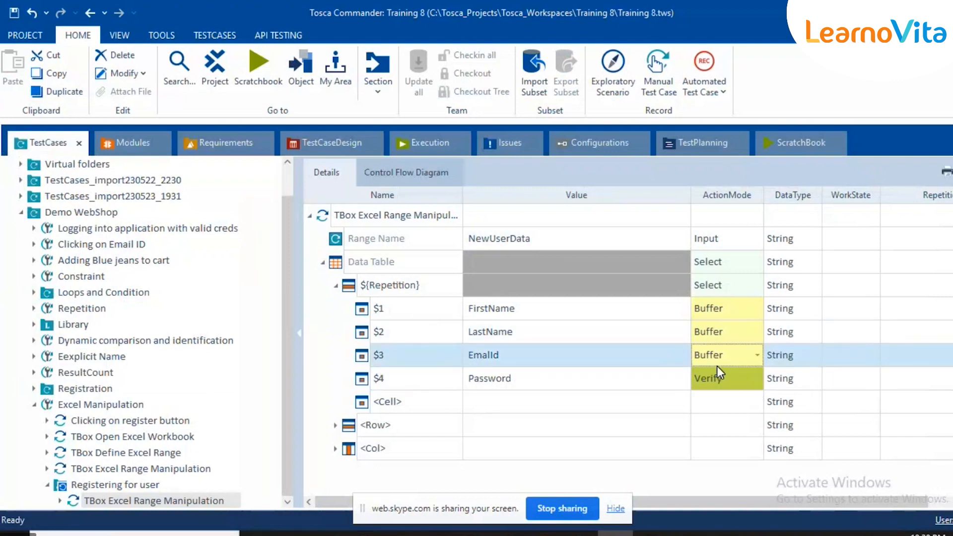
click(719, 370)
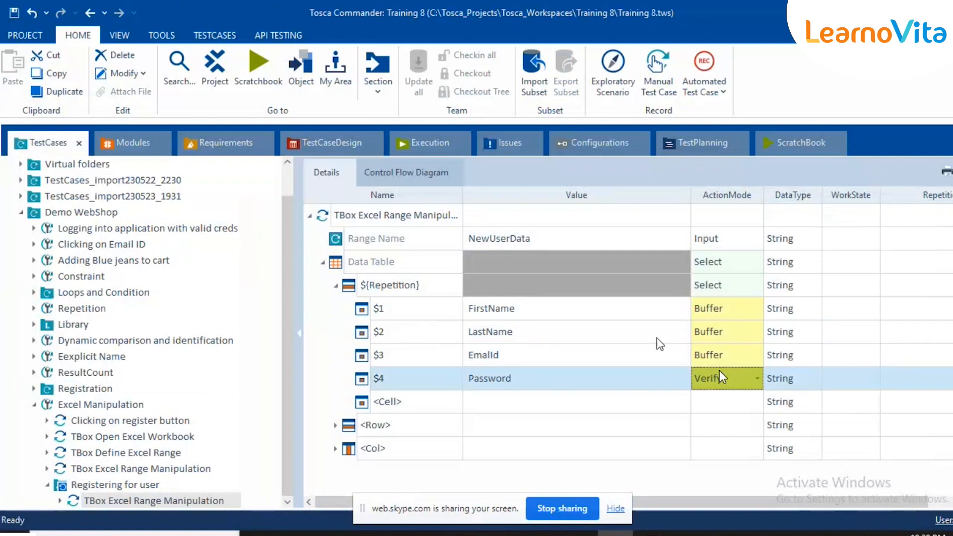
key(b)
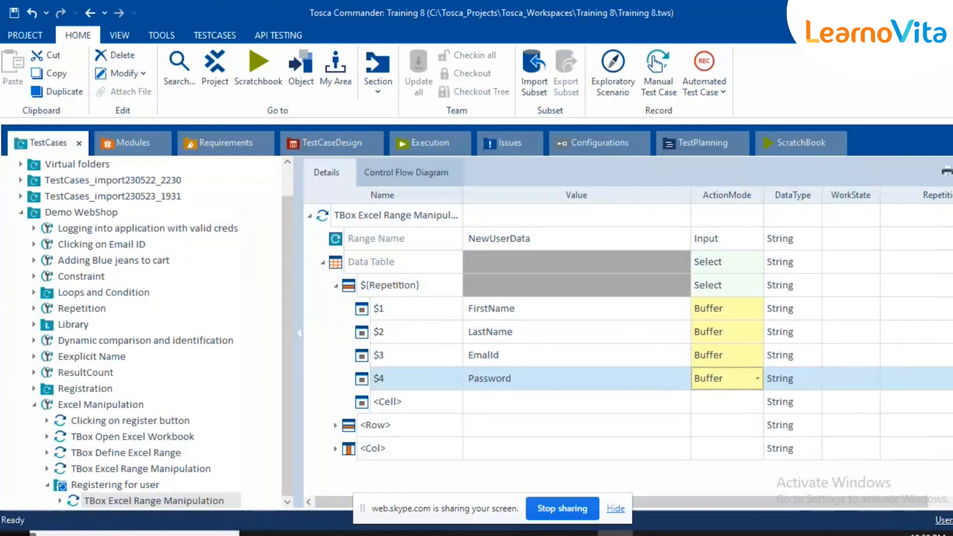
Add the Register Window module from the Registration modules folder to the Registering for user folder of the Excel Manipulation test case
click(629, 317)
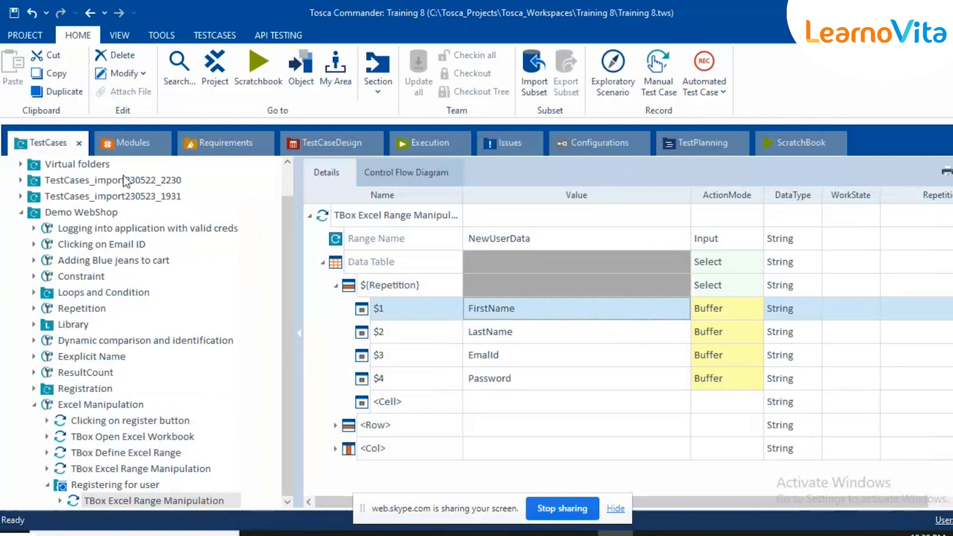
click(144, 134)
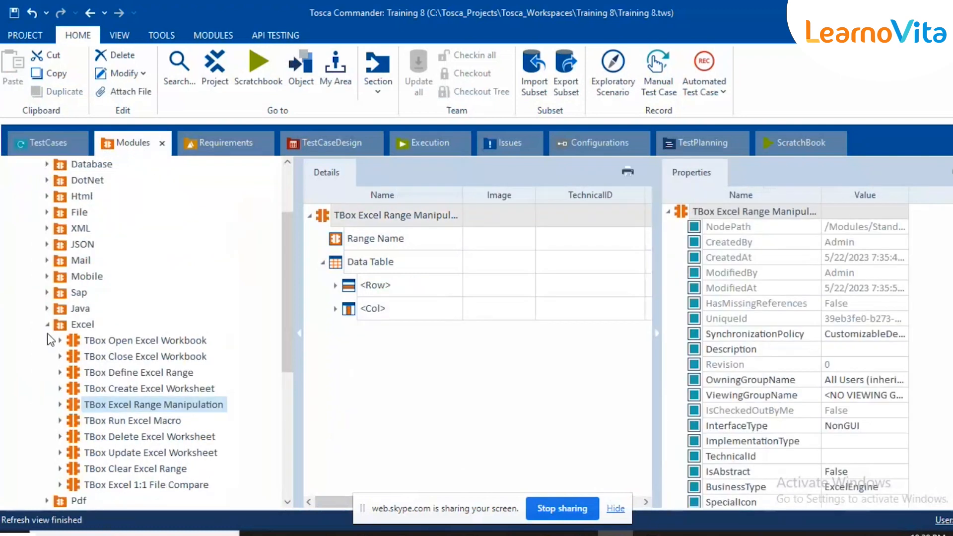
click(47, 325)
scroll(198, 392, down, 1)
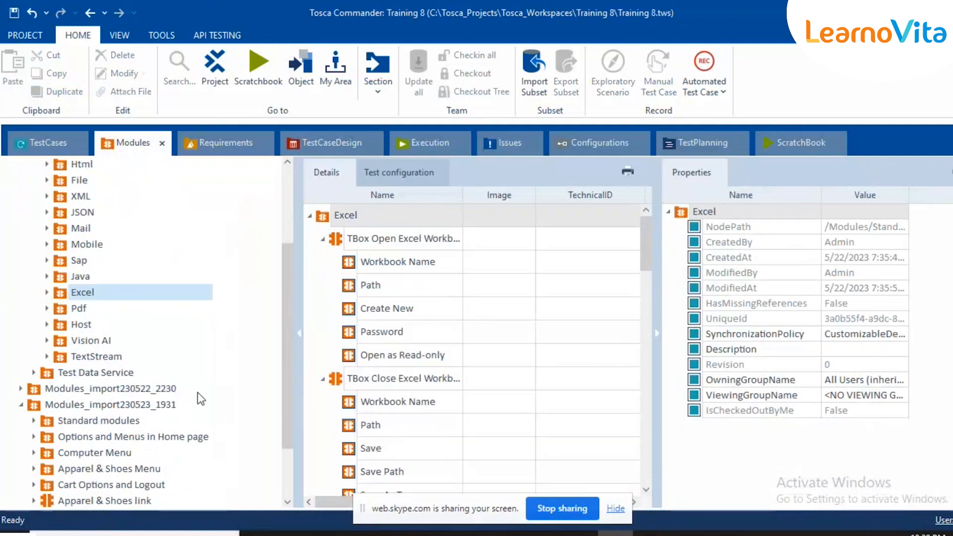
drag(285, 448, 285, 502)
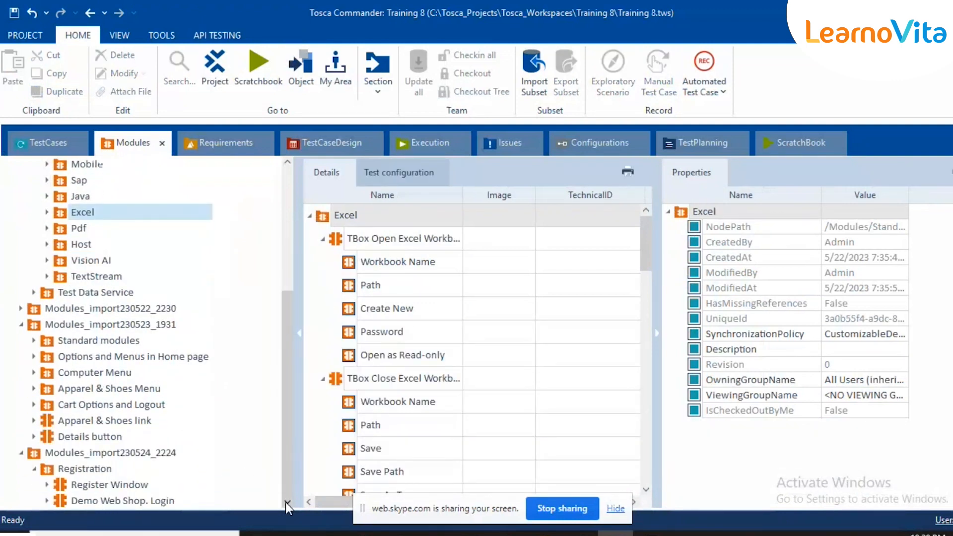
click(76, 484)
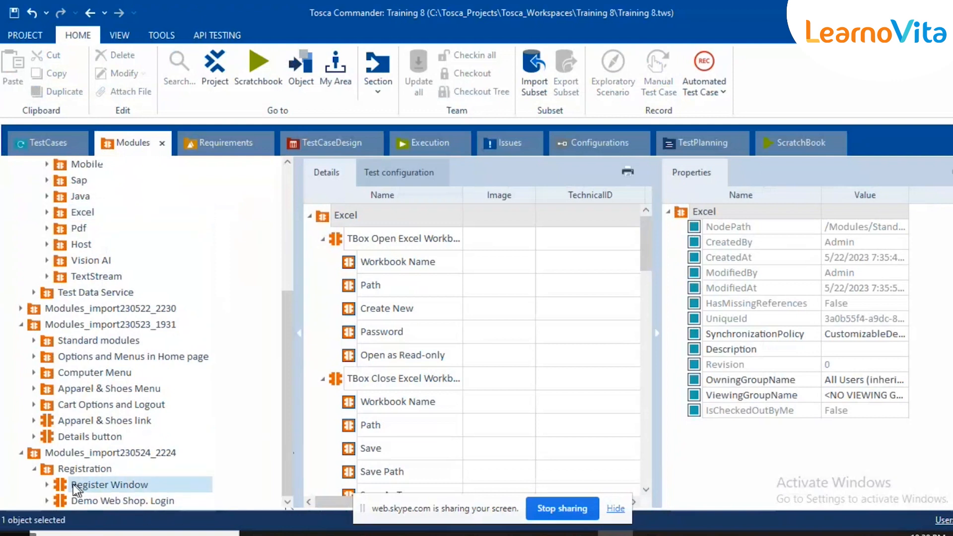
drag(61, 482, 129, 484)
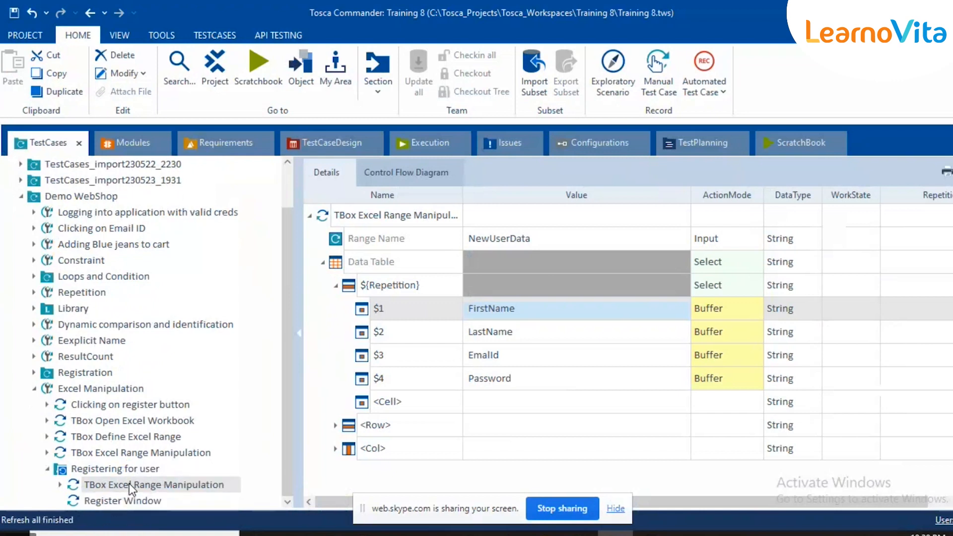
Set the Female option's value to x in the new Register Window test step
click(118, 502)
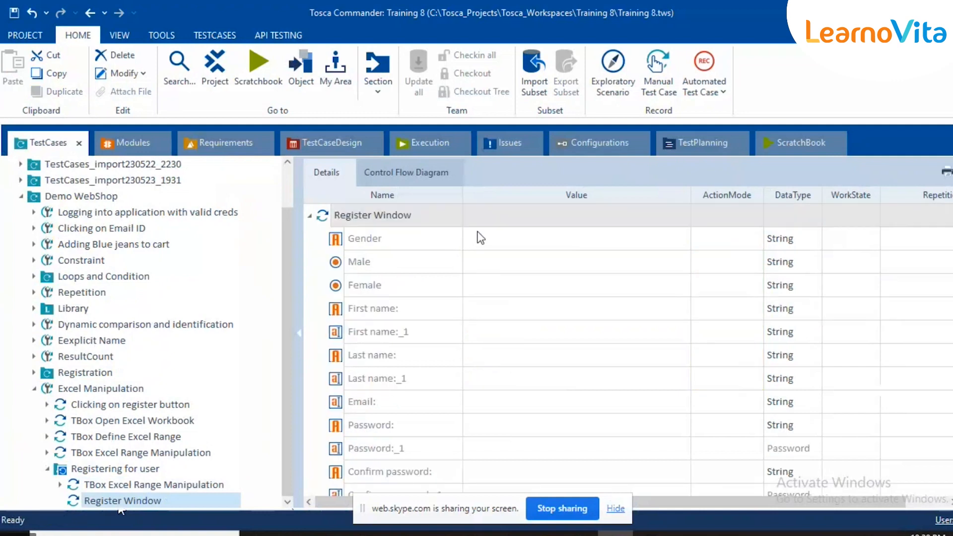
click(515, 238)
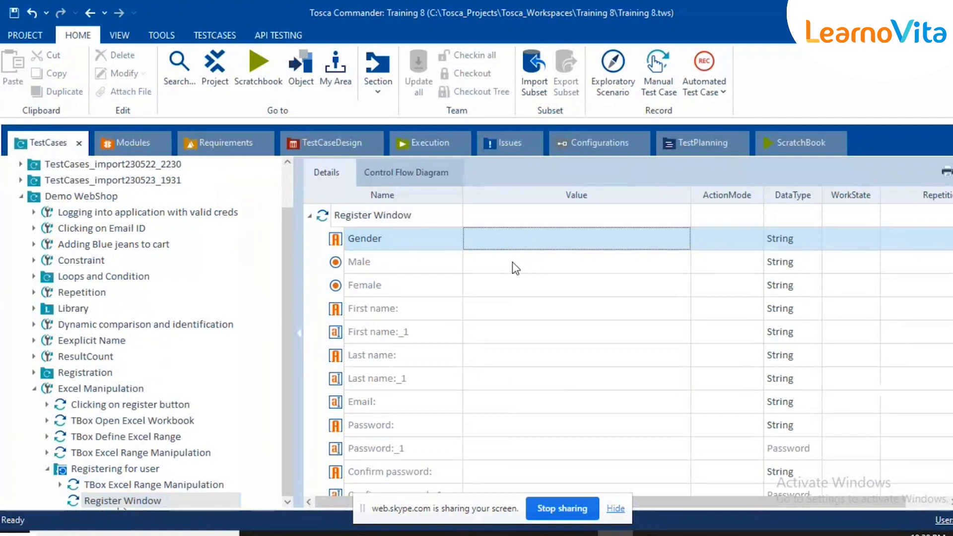
click(510, 281)
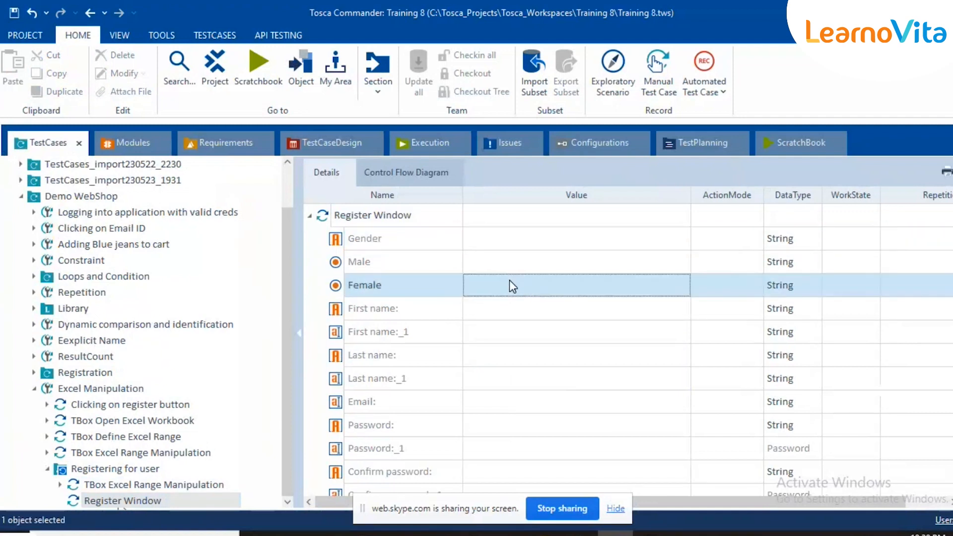
text(x)
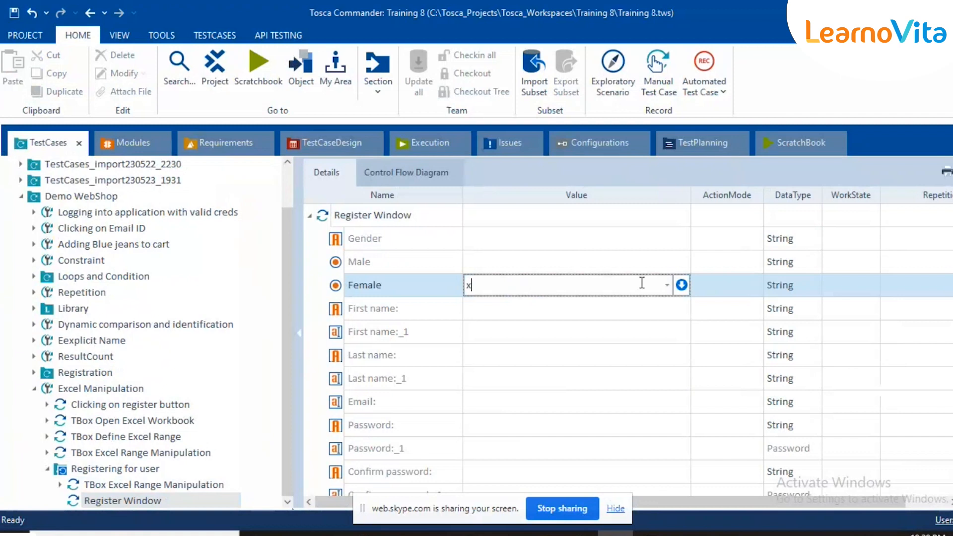
click(666, 286)
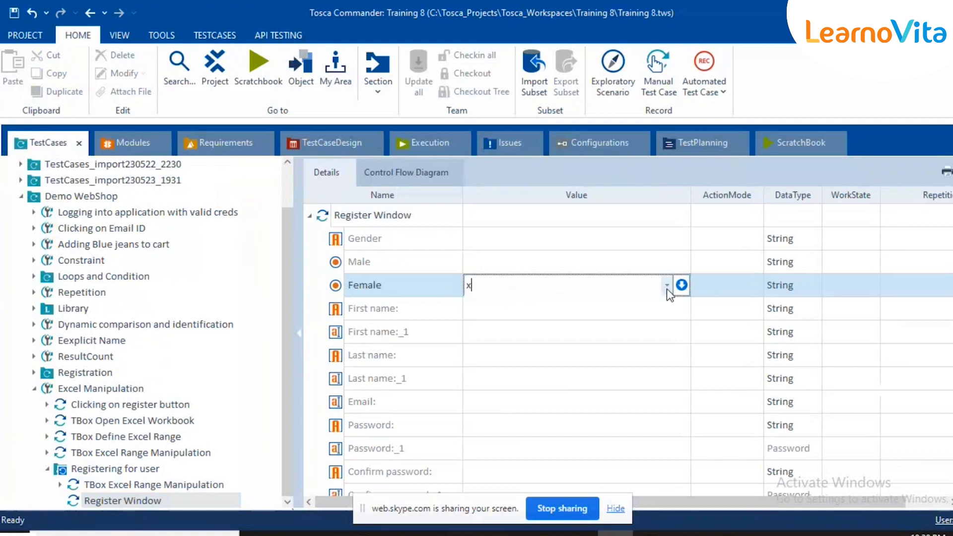
click(632, 292)
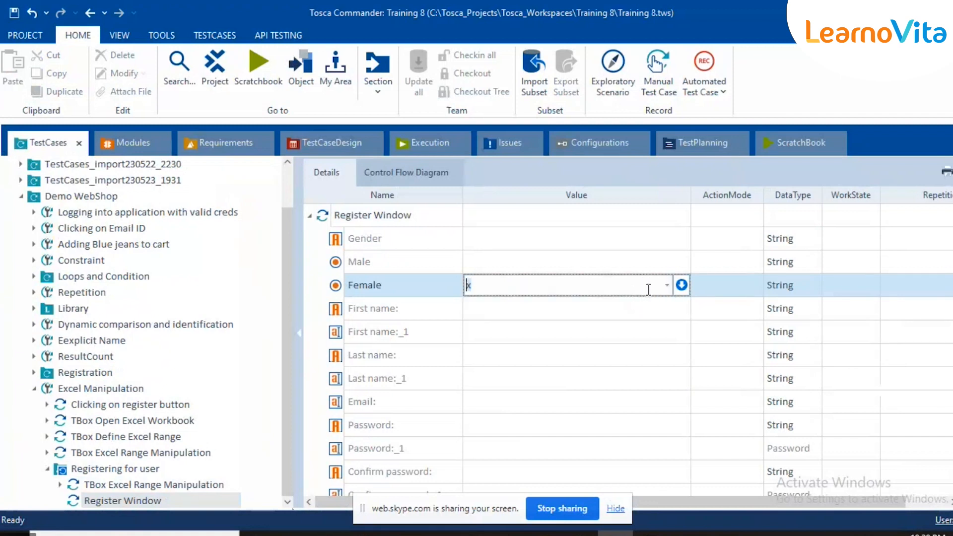
Set the First name:_1 value of the Register Window step to the buffer reference {B[FirstName]}
click(506, 332)
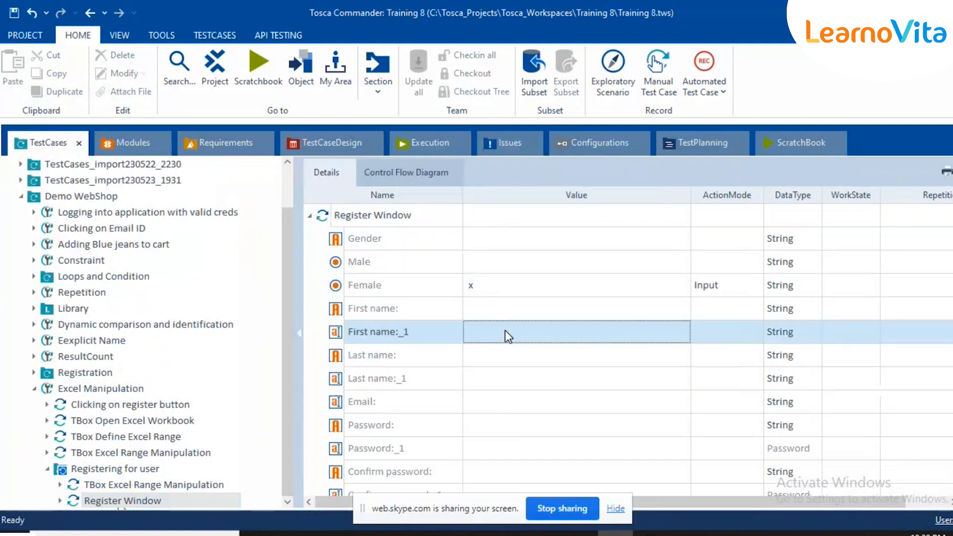
click(505, 329)
key(ctrl+space)
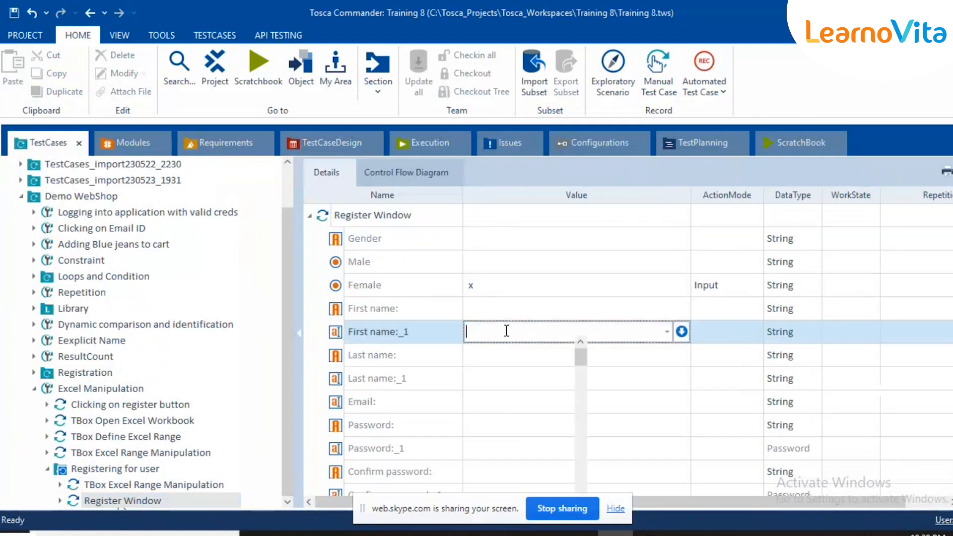
text({B[Fo)
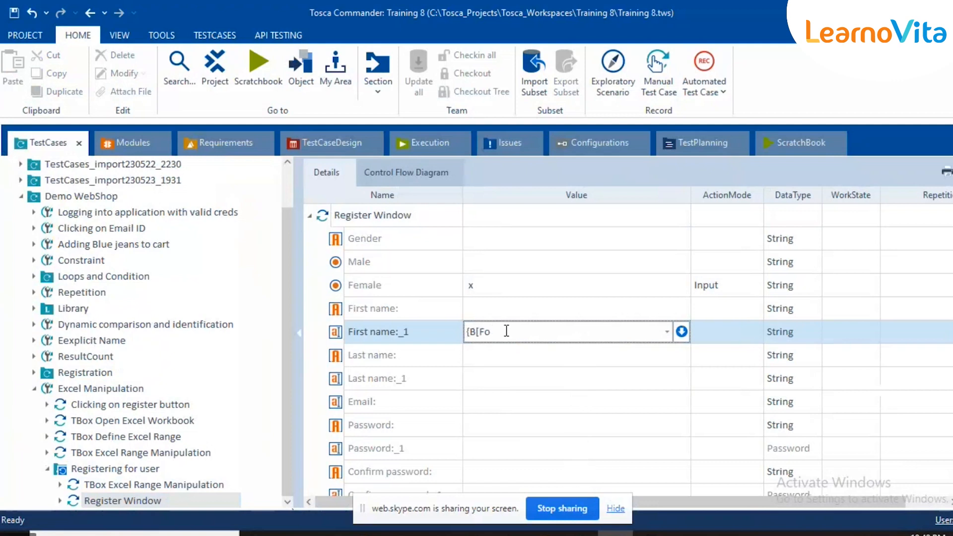
key(BackSpace)
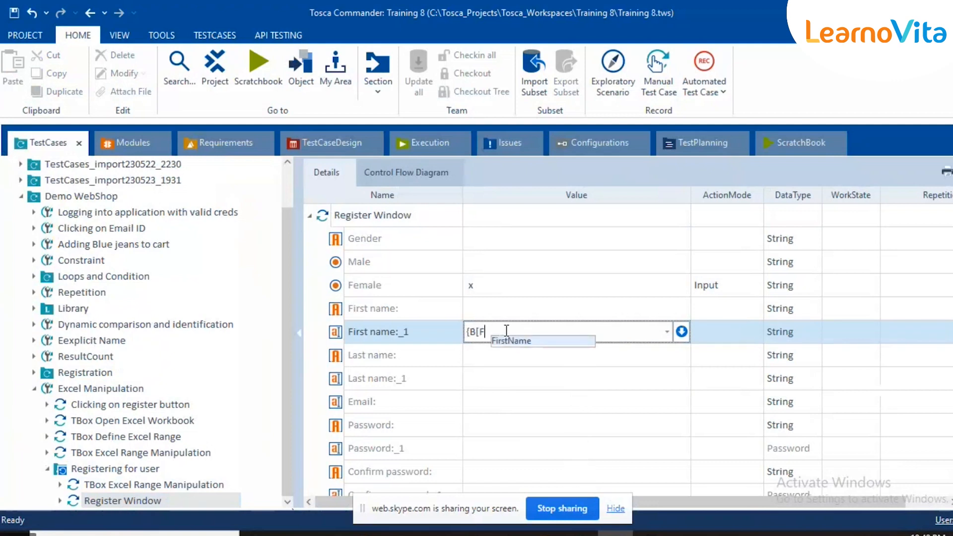
key(Return)
text(})
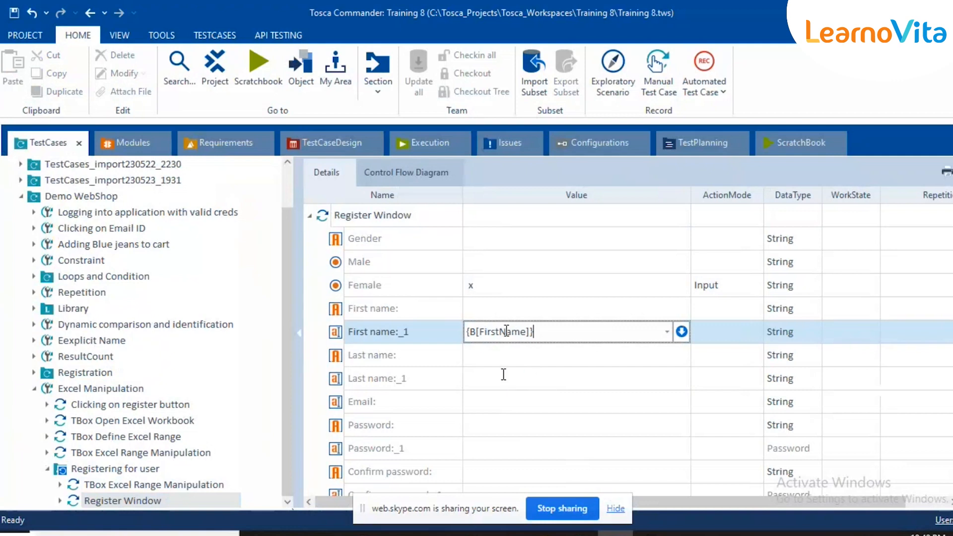
Set the Last name:_1 value of the Register Window step to the buffer reference {B[LastName]}
click(481, 385)
click(481, 386)
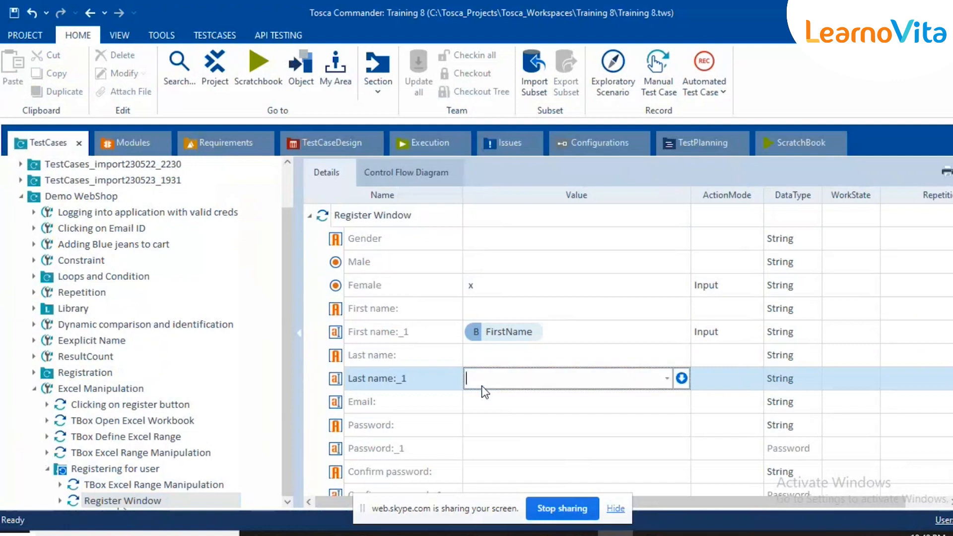
text({)
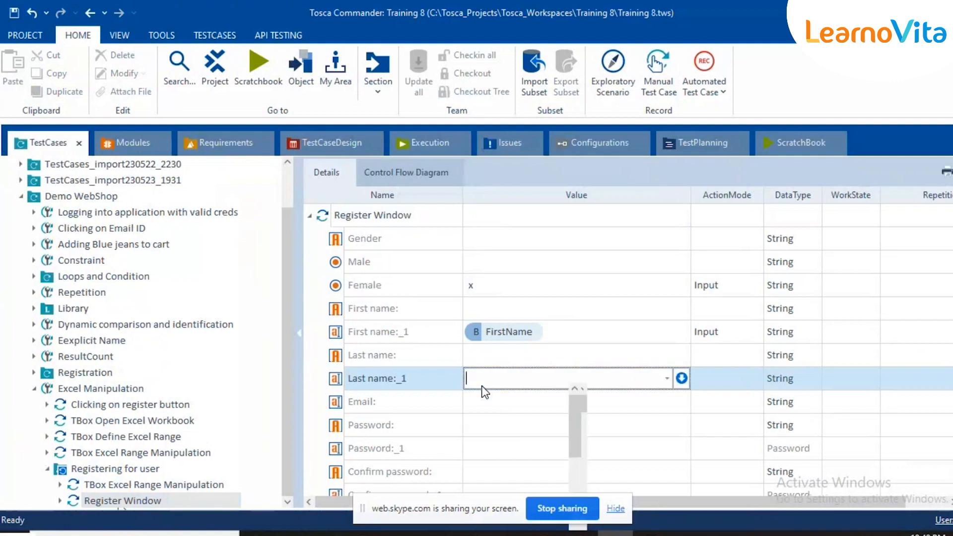
text(B[Last)
key(Return)
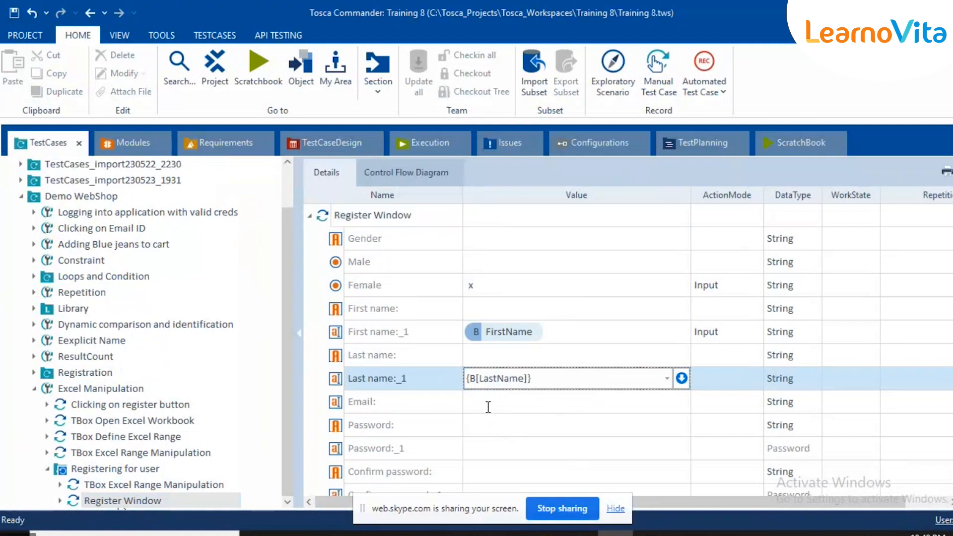
Set the Email: value of the Register Window step to the buffer reference {B[EmailId]}
click(487, 405)
key(ctrl+space)
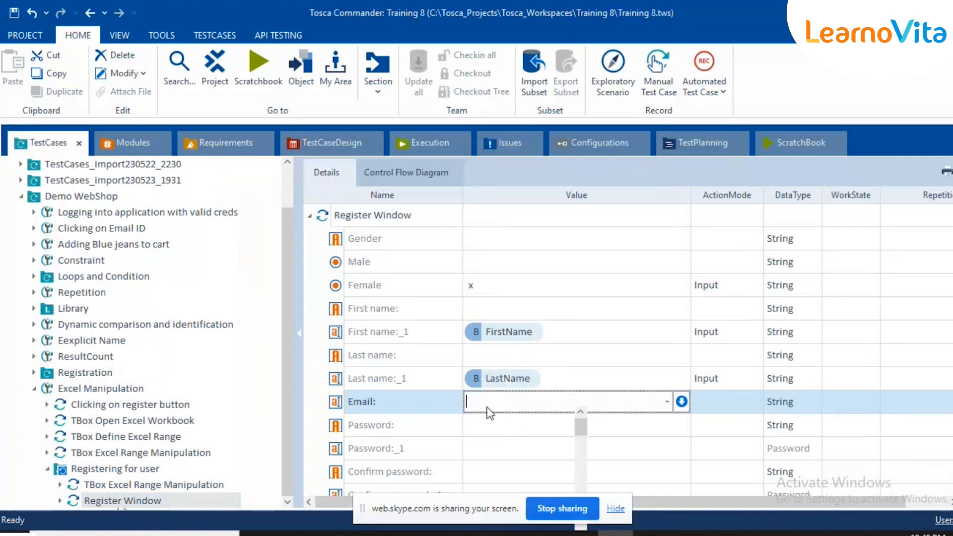
text({B[E)
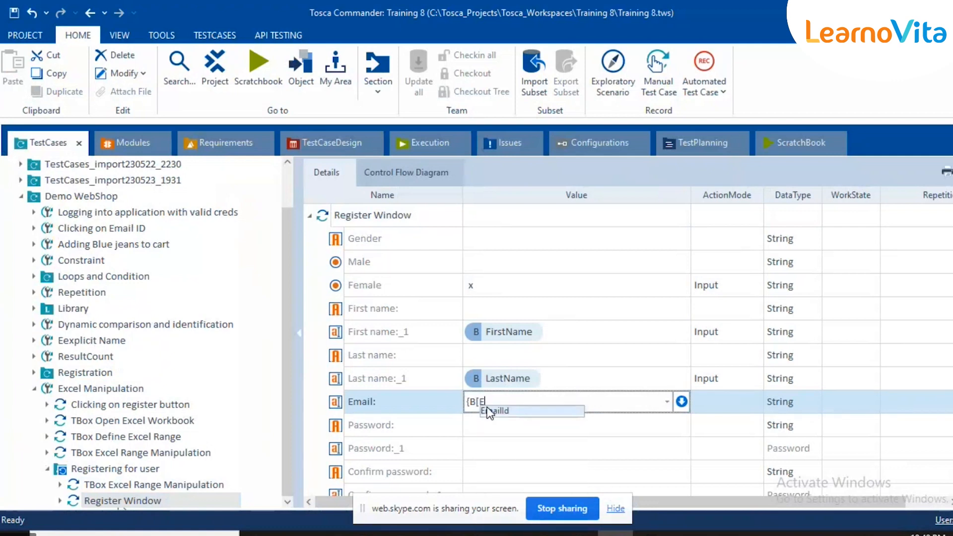
text(mailId]})
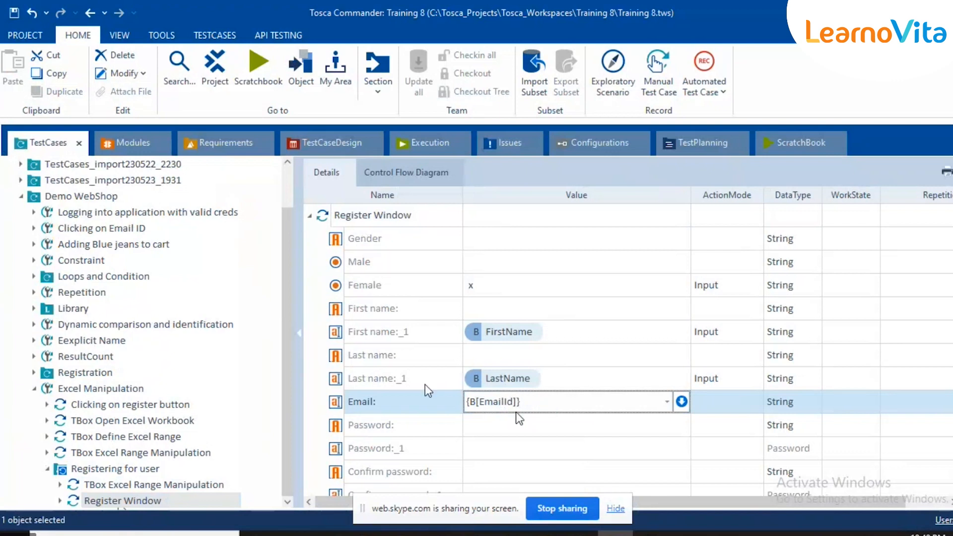
click(425, 384)
Set the Password:_1 field's ActionMode to Input and its DataType to String
click(502, 449)
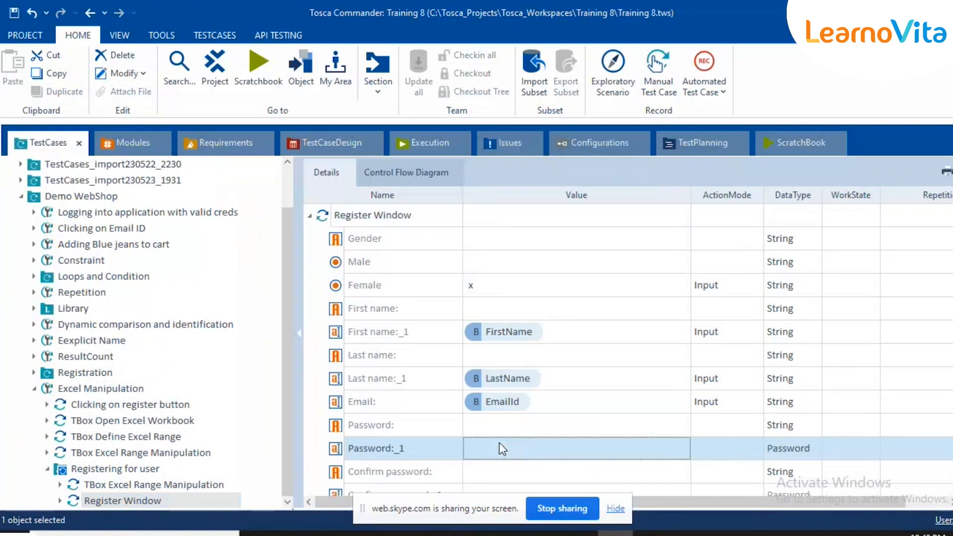
scroll(502, 447, down, 1)
click(738, 394)
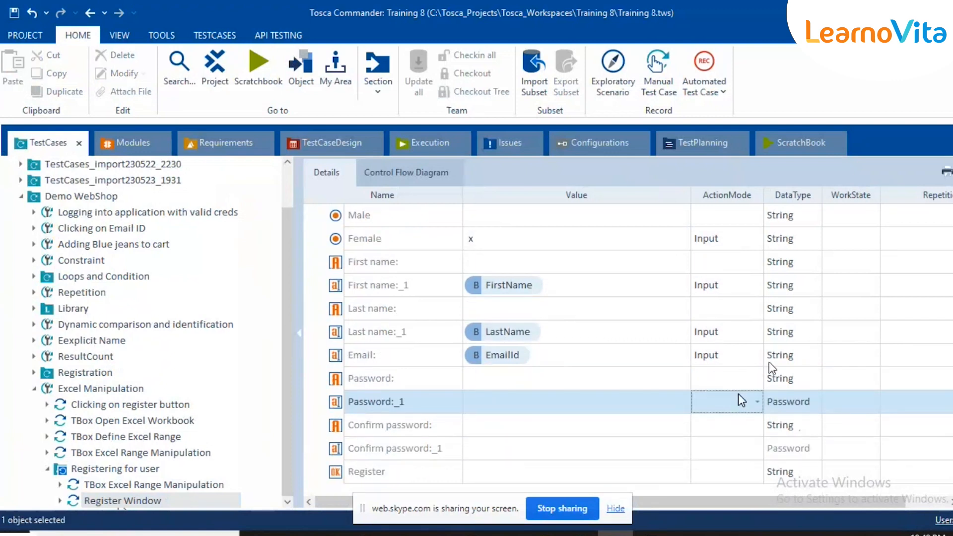
click(810, 397)
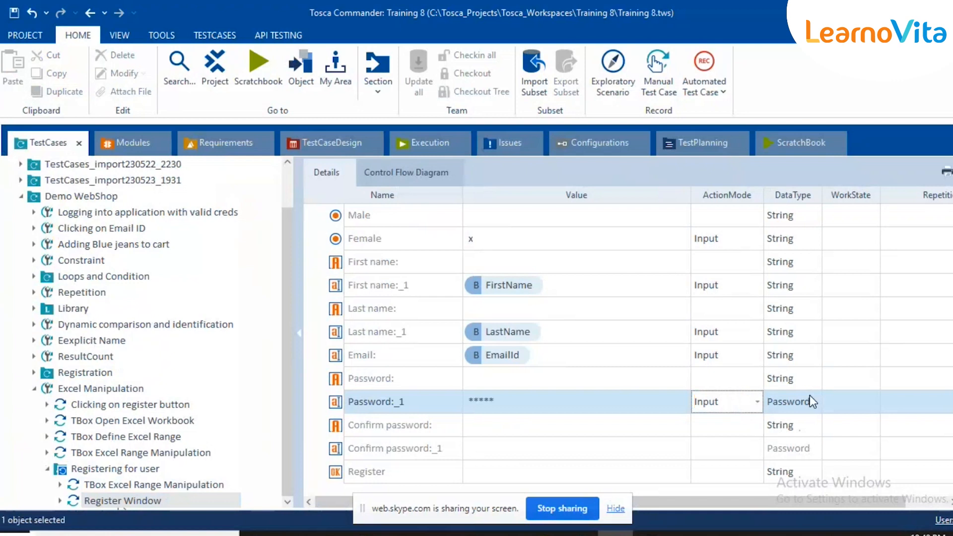
click(810, 397)
click(781, 423)
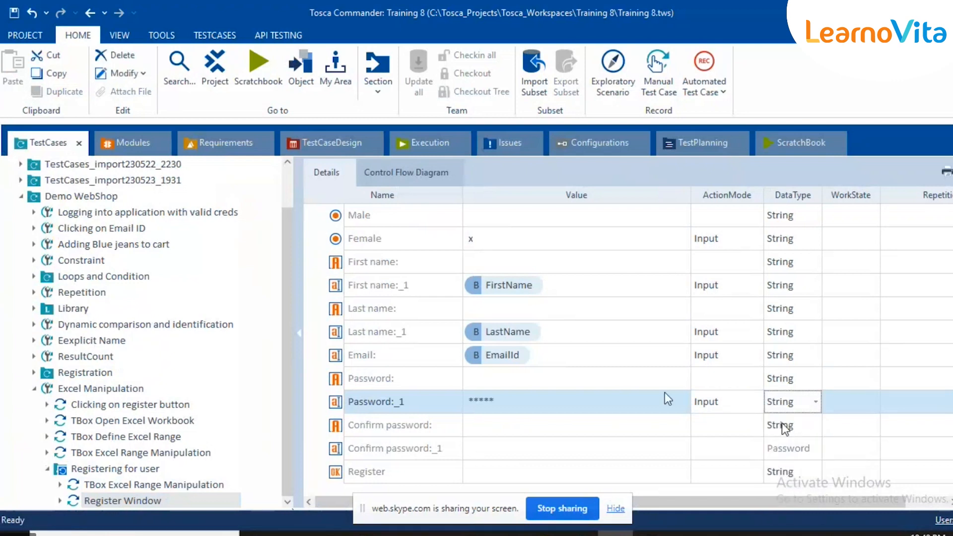
Set the Password:_1 value of the Register Window step to the buffer reference {B[Password]}
click(500, 400)
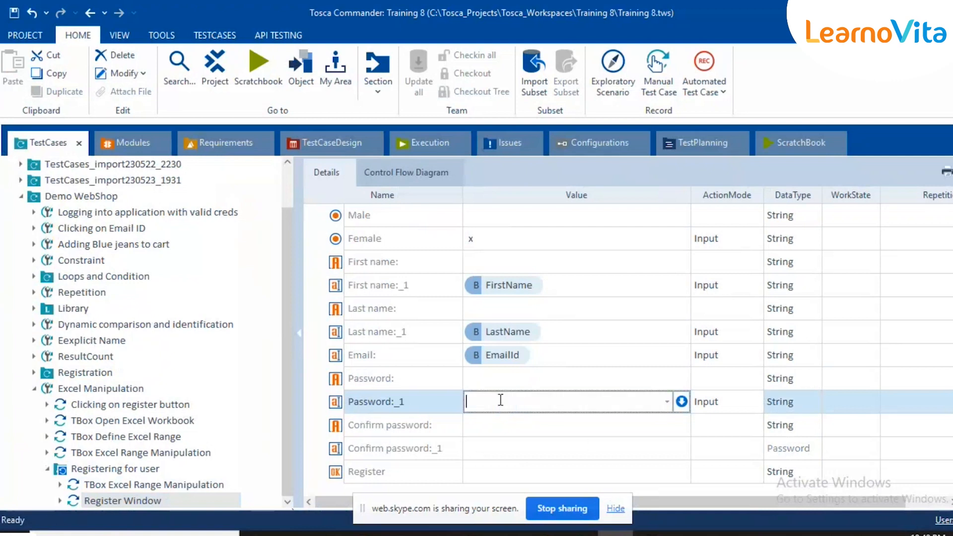
text({B[Pa)
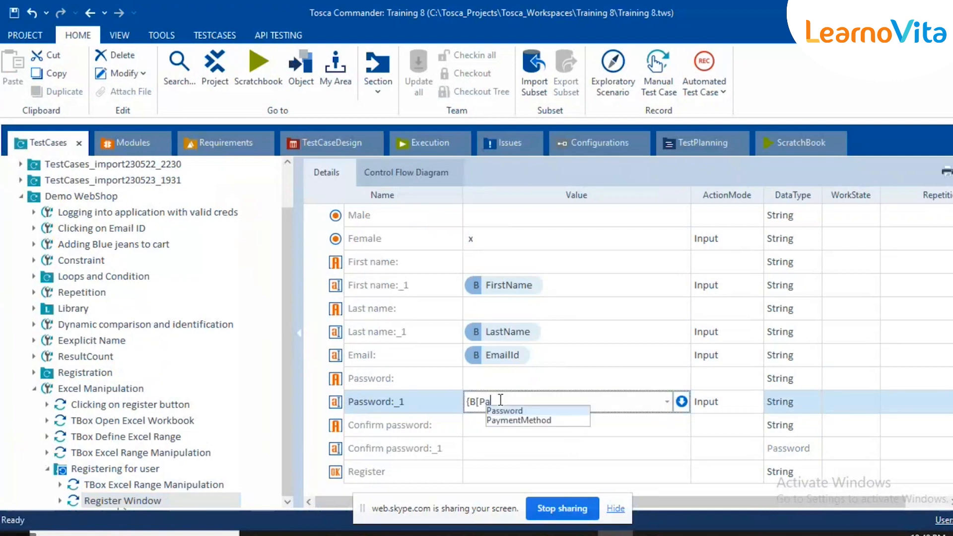
key(Return)
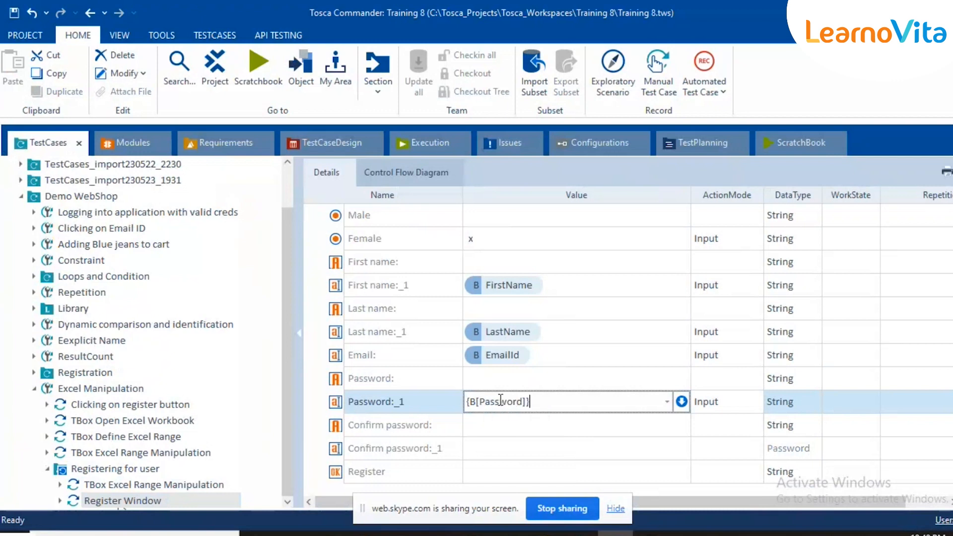
key(Return)
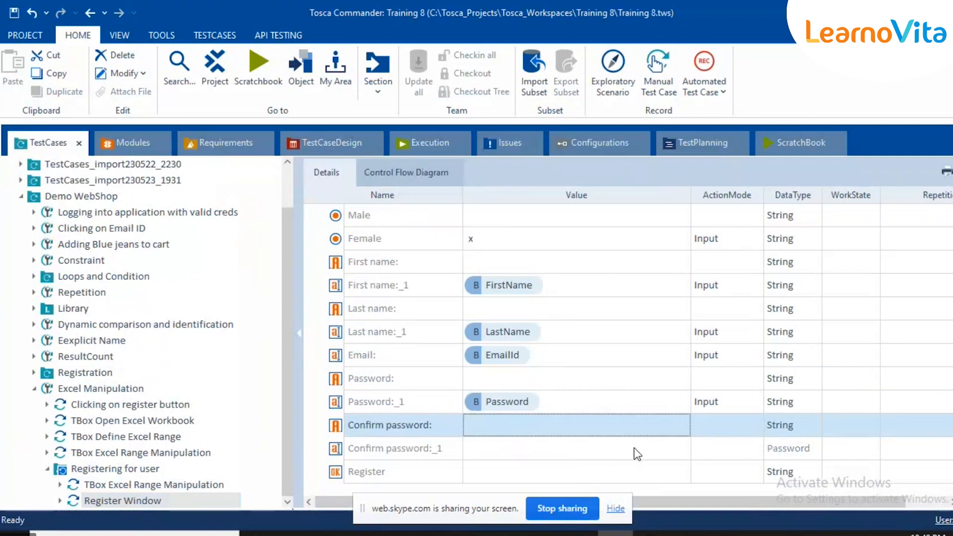
Set Confirm password:_1 to ActionMode Input with the buffer reference {B[Password]}, and set the Register button's value to x
click(736, 452)
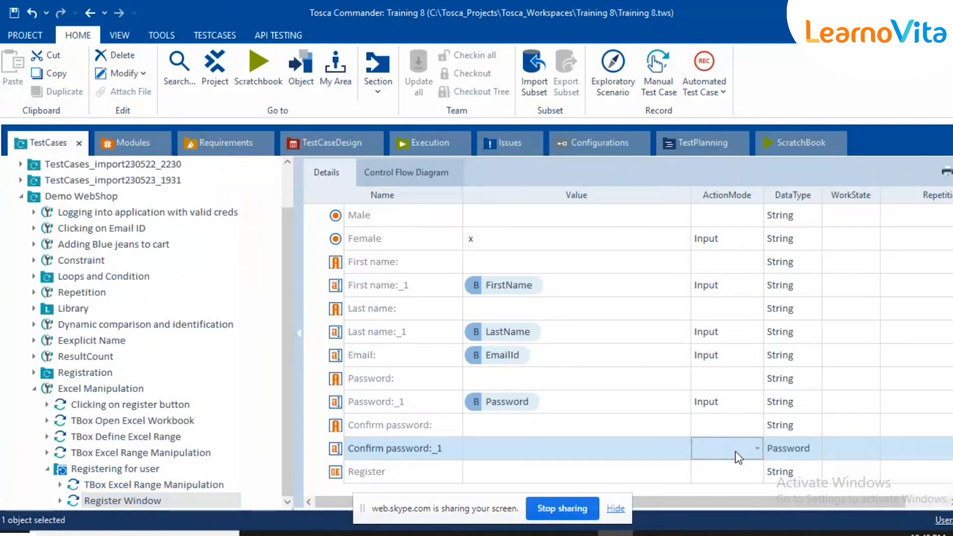
text(i)
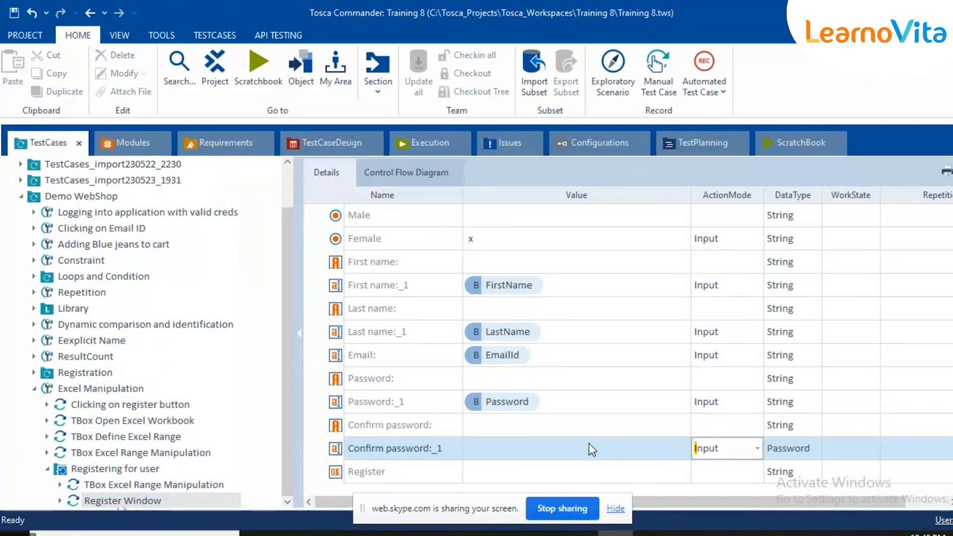
click(588, 442)
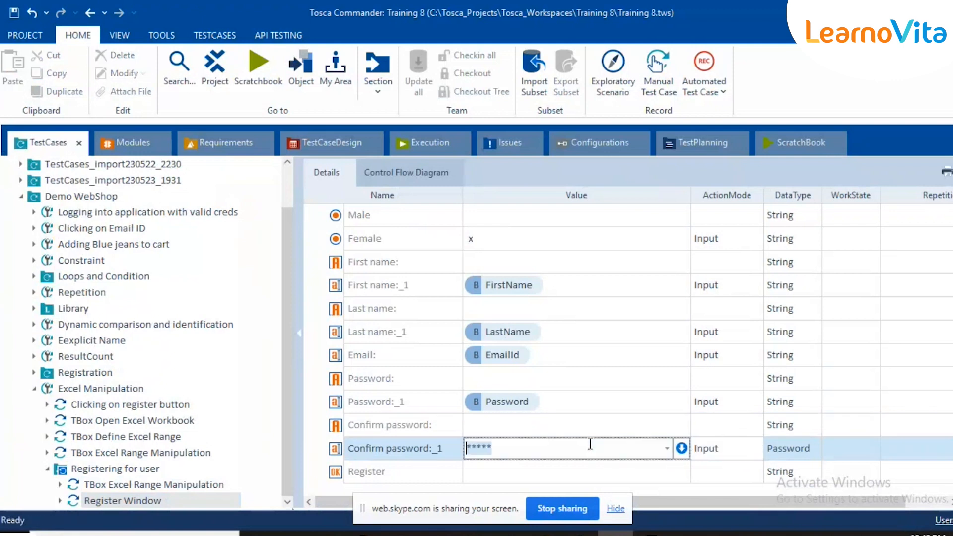
text({)
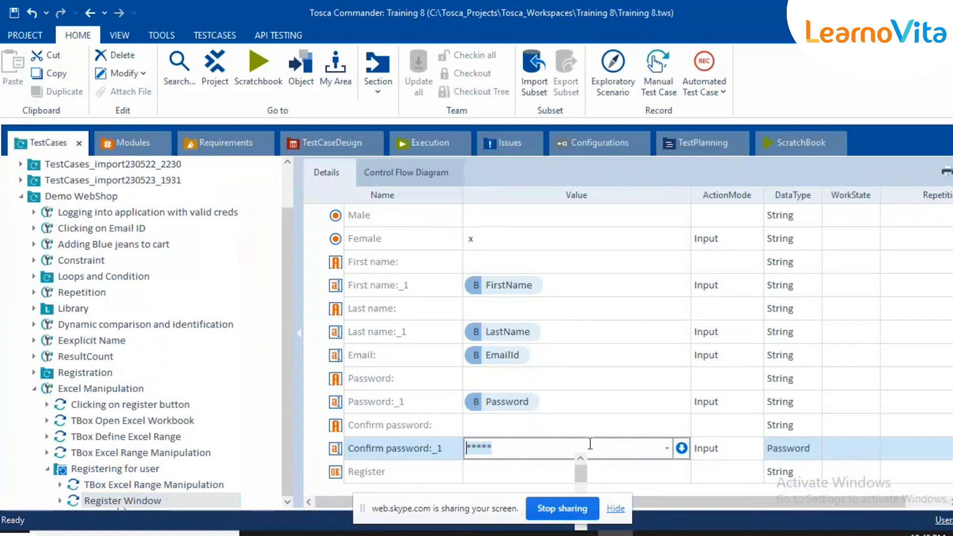
text(B[Password]})
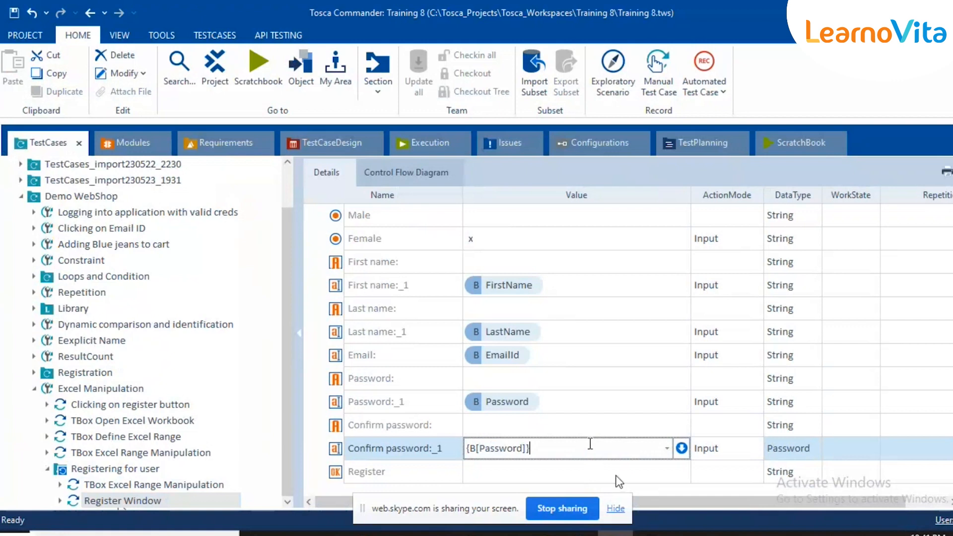
key(Return)
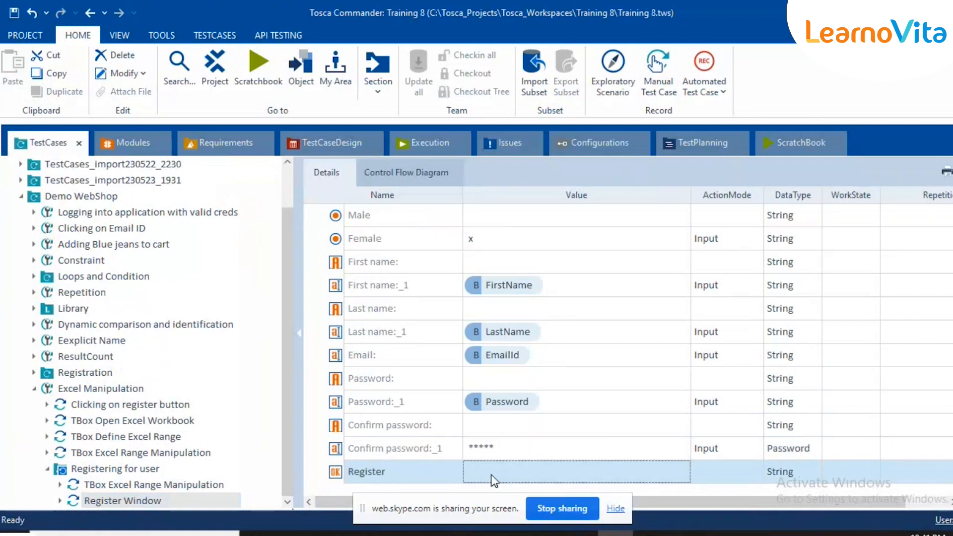
text(x)
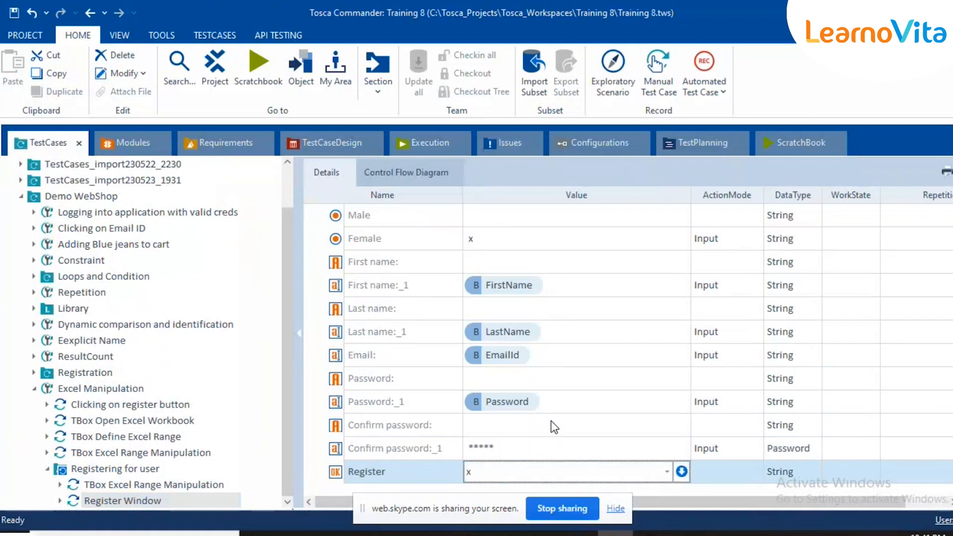
click(552, 422)
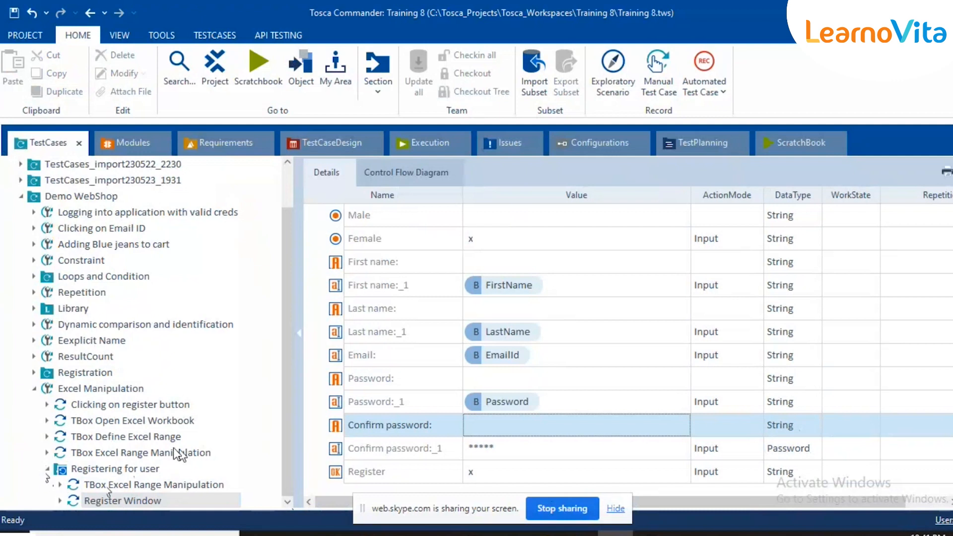
Switch to the browser to examine the Demo Web Shop registration page, and return to Tosca Commander
click(177, 471)
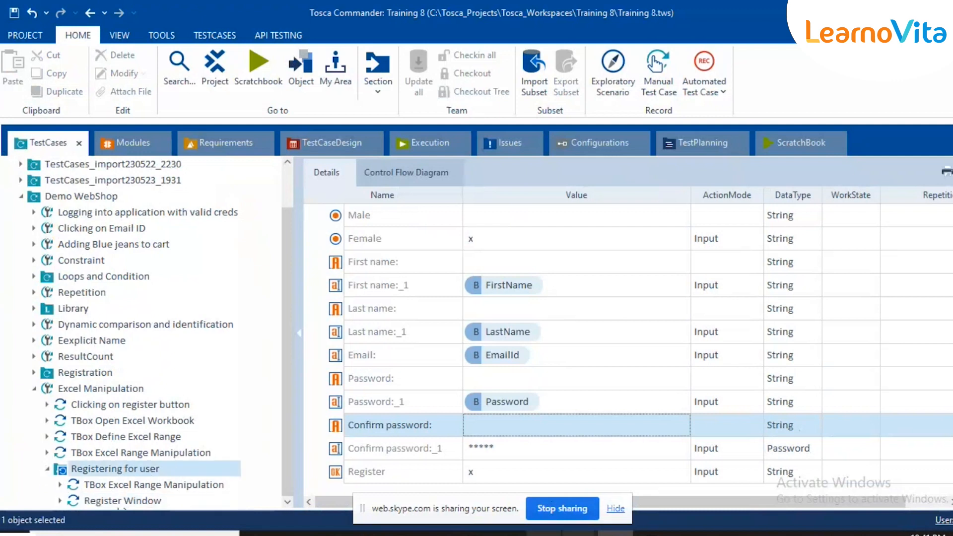
mouse_move(579, 533)
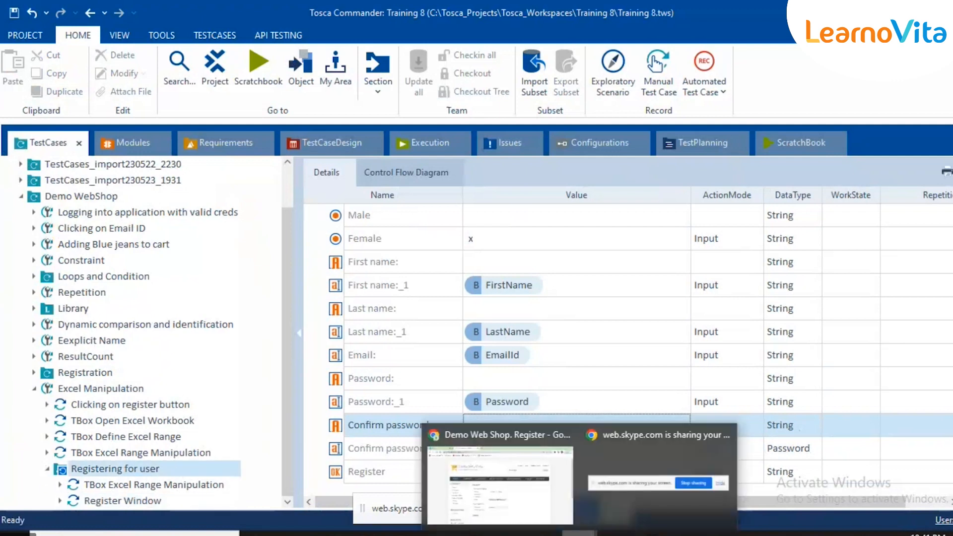
click(541, 502)
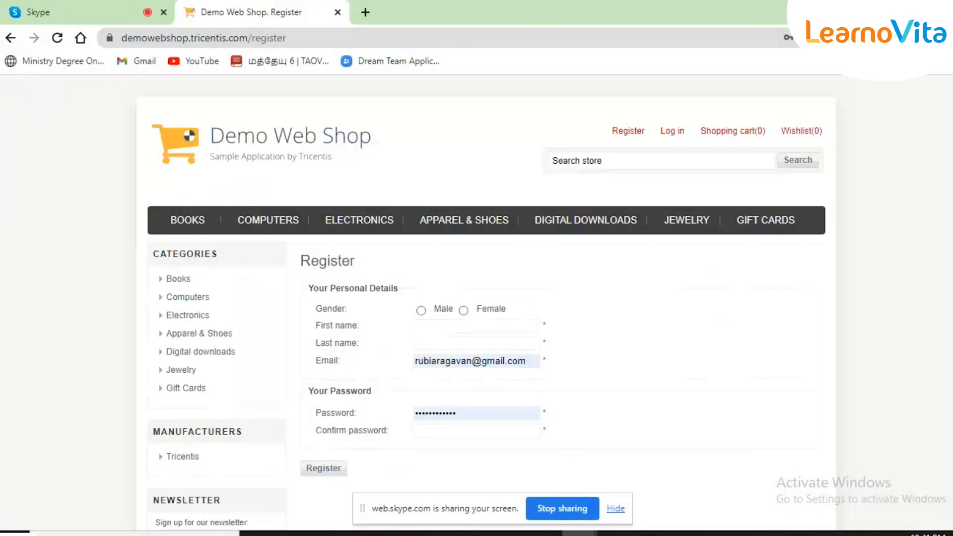
key(alt+Tab)
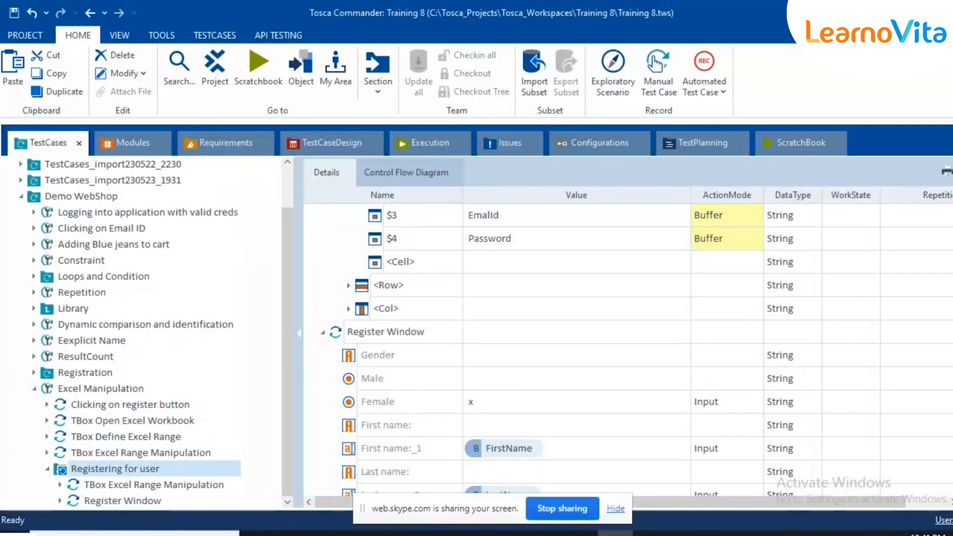
Add the Account and Logout module from Modules_import230522_2230's Cart Options and Logout folder as the last step inside Registering for user
click(133, 148)
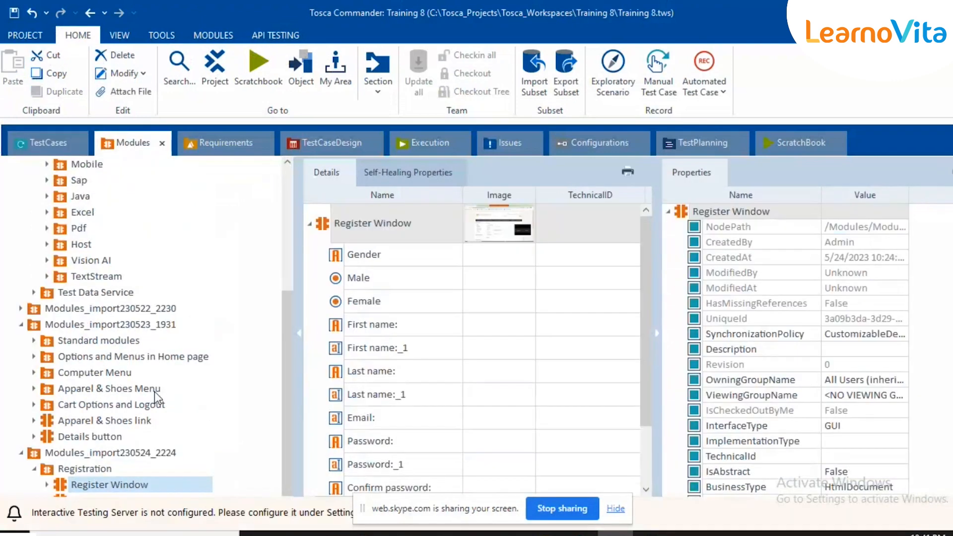
scroll(116, 419, up, 1)
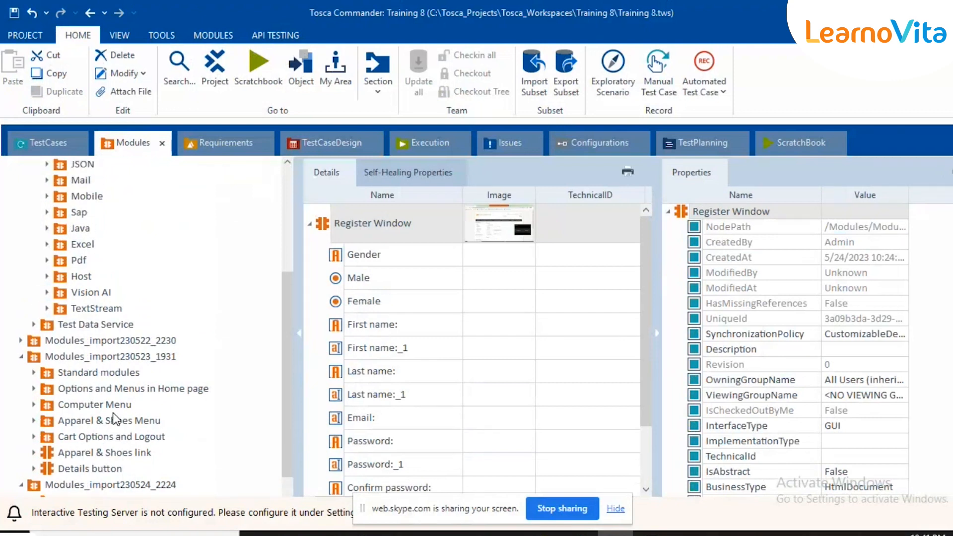
click(34, 436)
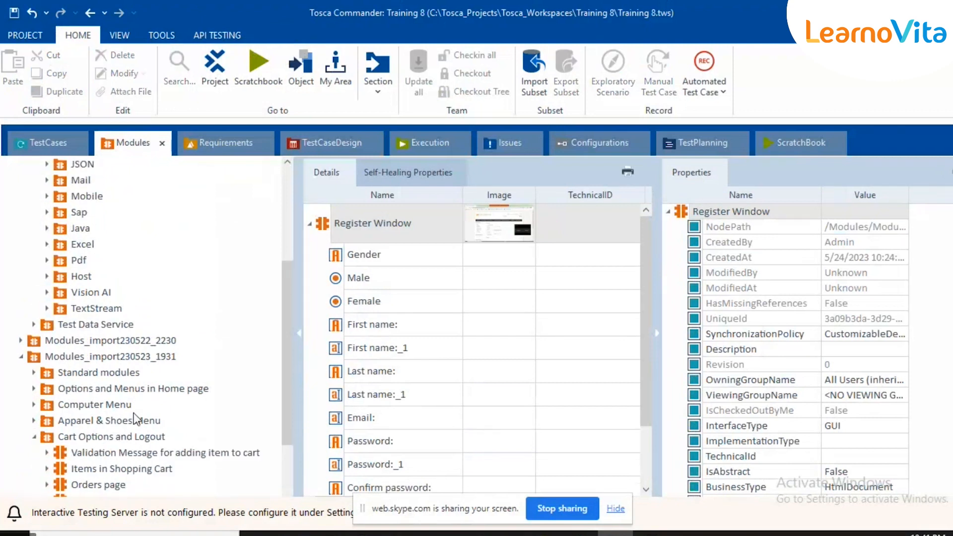
scroll(134, 418, down, 2)
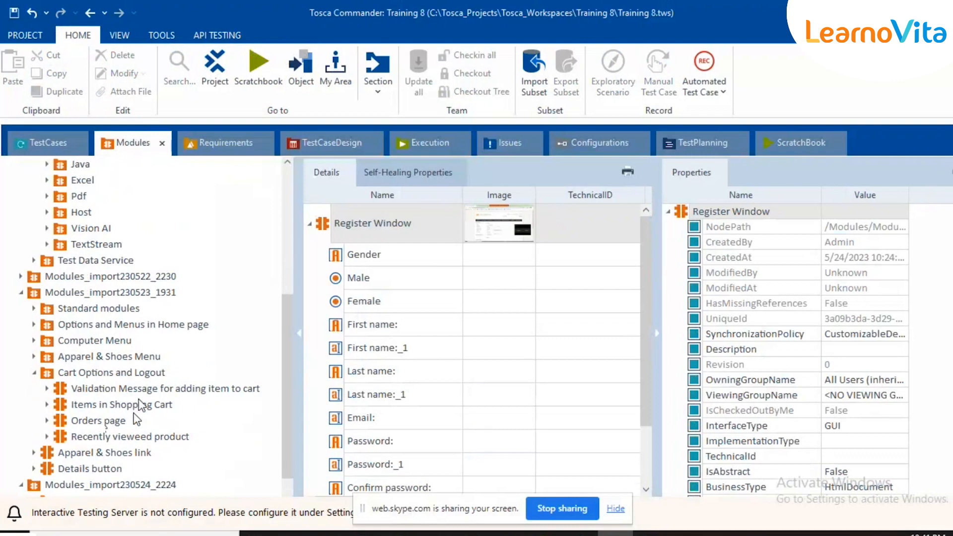
scroll(135, 419, up, 4)
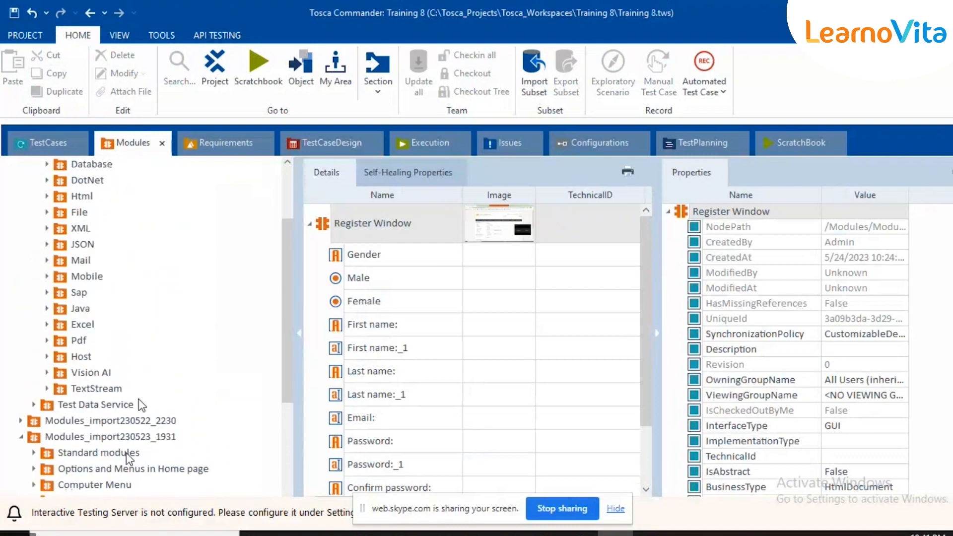
scroll(128, 458, down, 2)
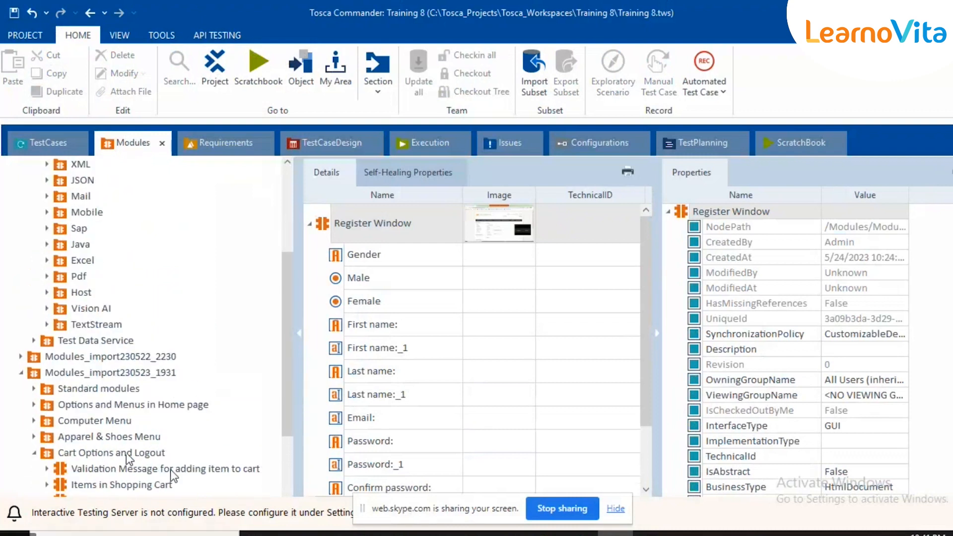
scroll(128, 457, down, 4)
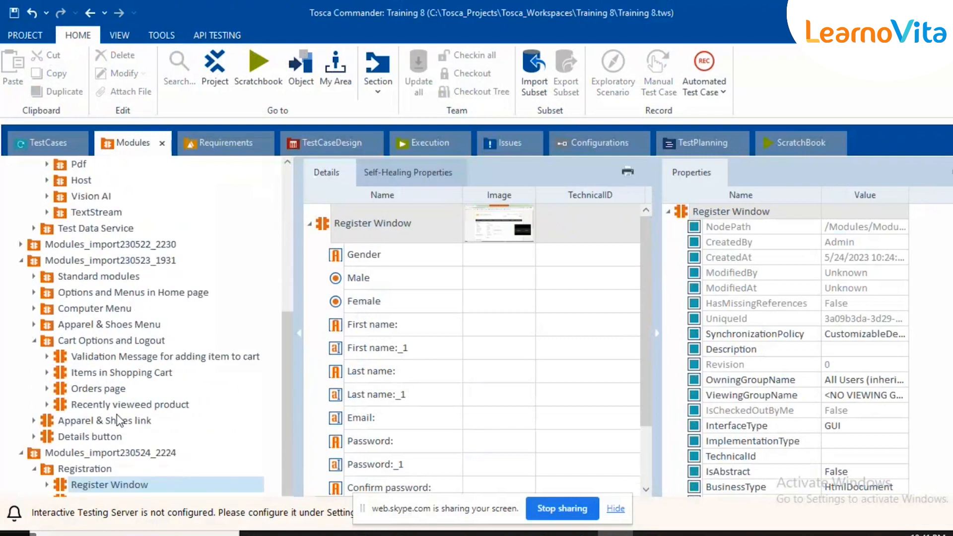
click(20, 244)
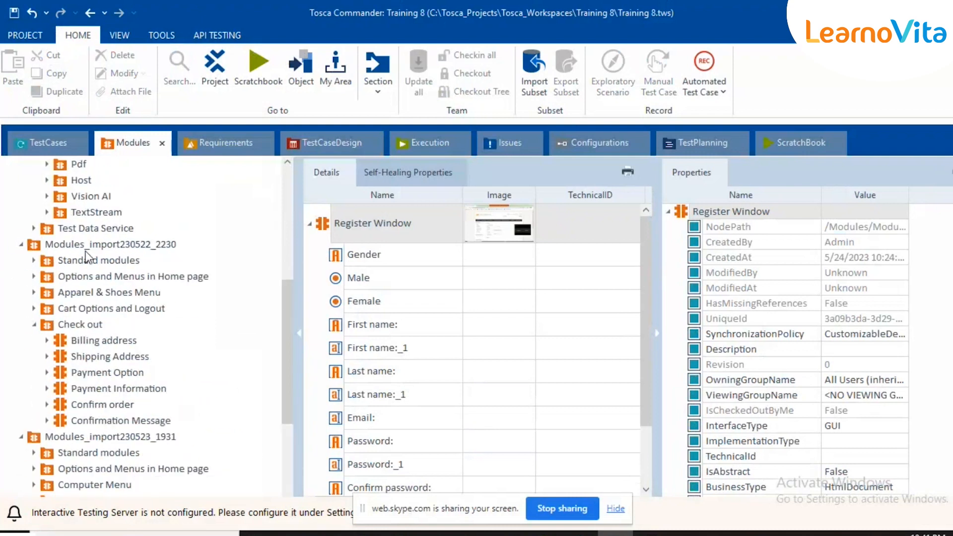
click(33, 308)
drag(59, 371, 98, 469)
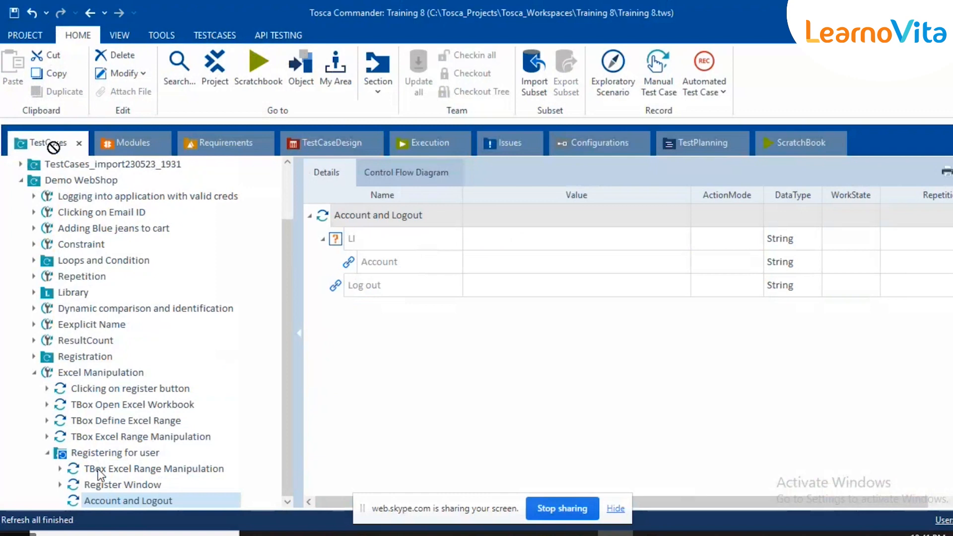
Rename the Account and Logout test step as Clicking on Logout
key(F2)
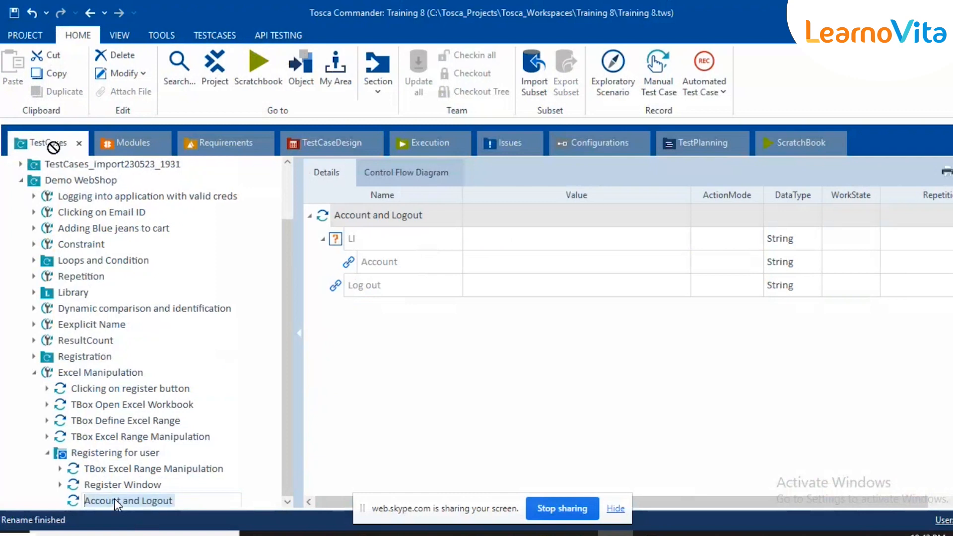
text(Clicking on Logout)
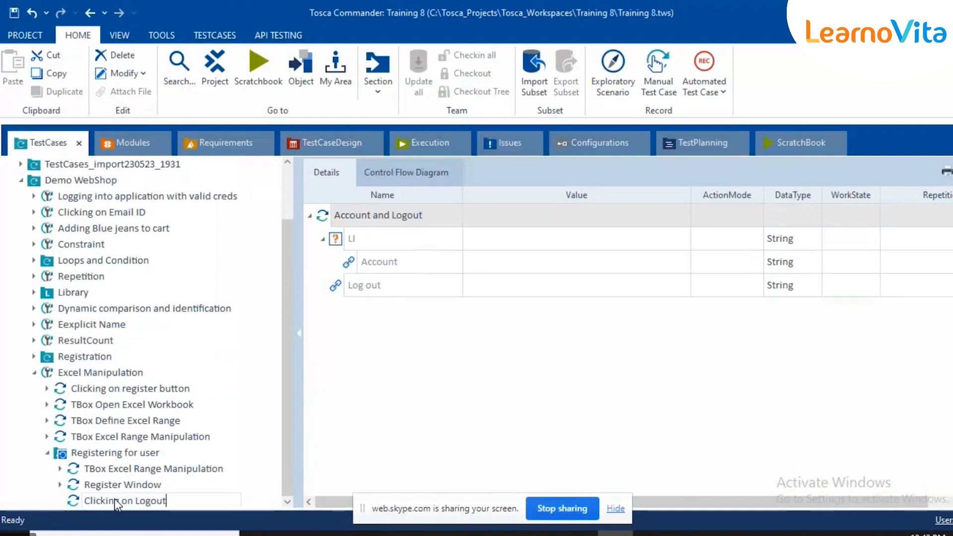
key(Return)
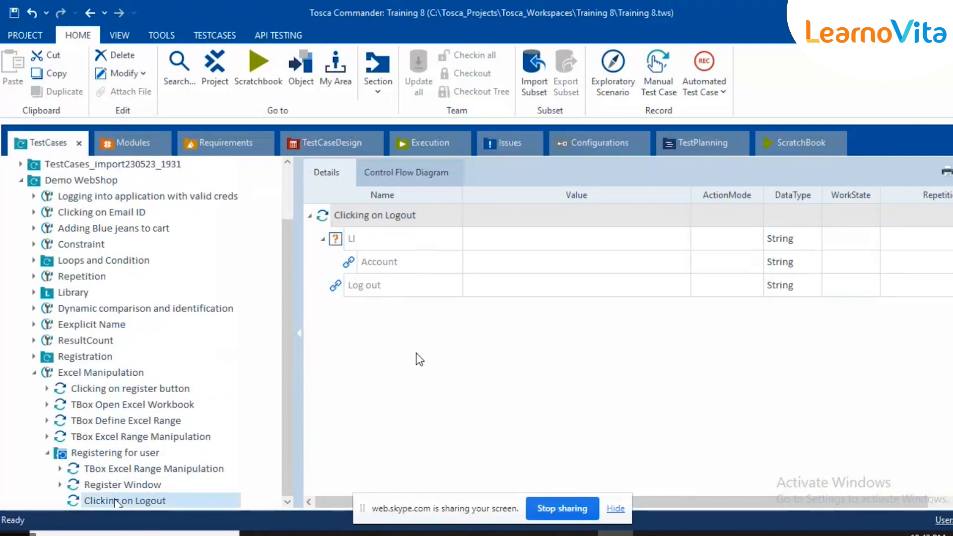
Set the Log out link's value to x in the Clicking on Logout step
click(537, 291)
text(x)
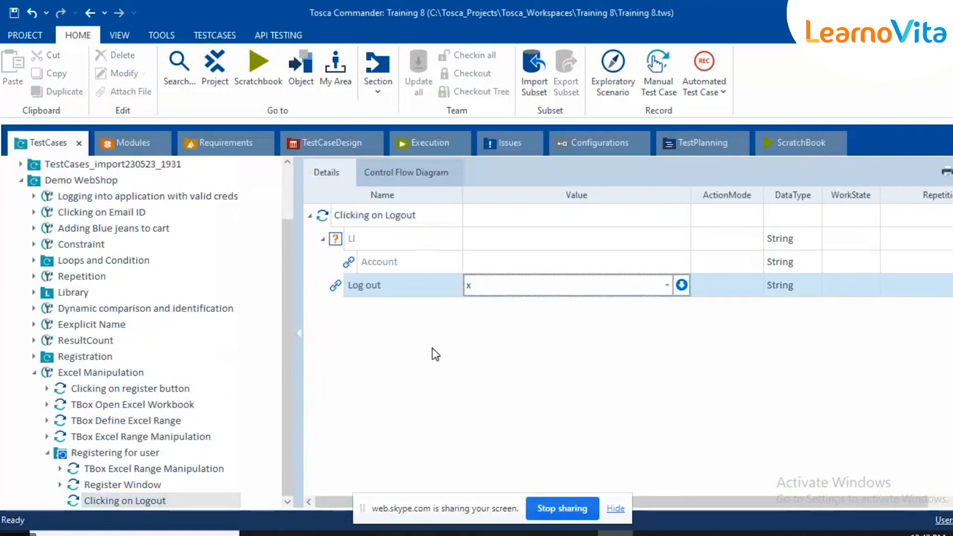
click(436, 354)
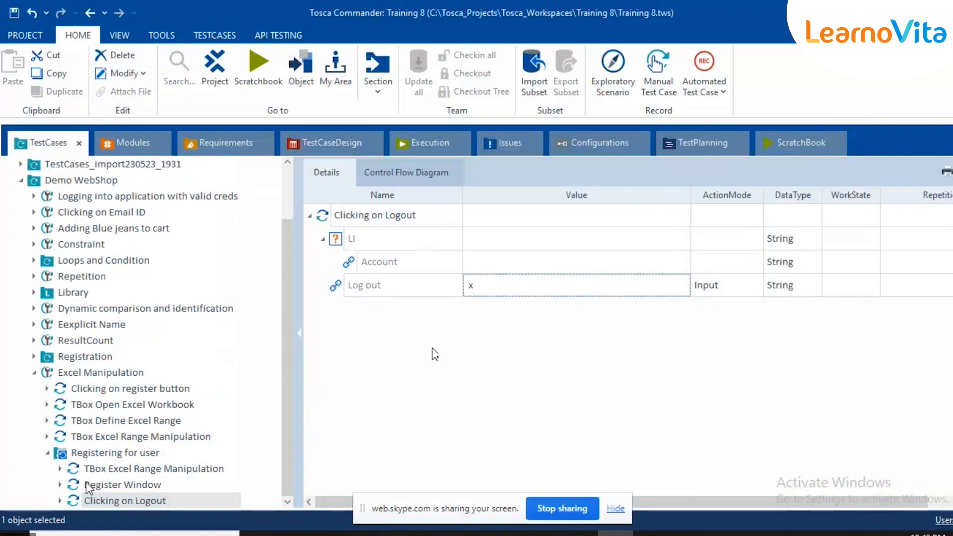
Add the TBox Close Excel Workbook module from the Excel folder to the Excel Manipulation test case, after Registering for user
click(48, 453)
click(80, 426)
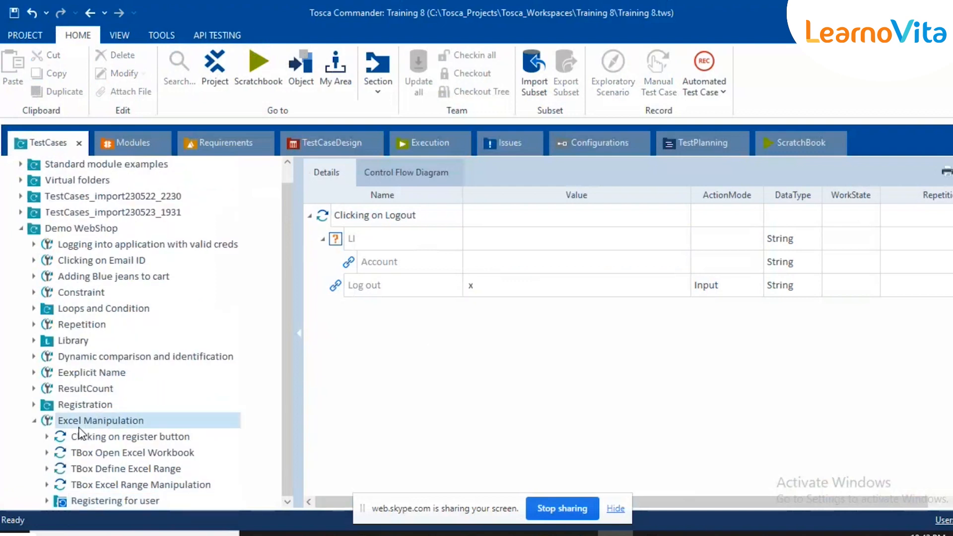
click(136, 147)
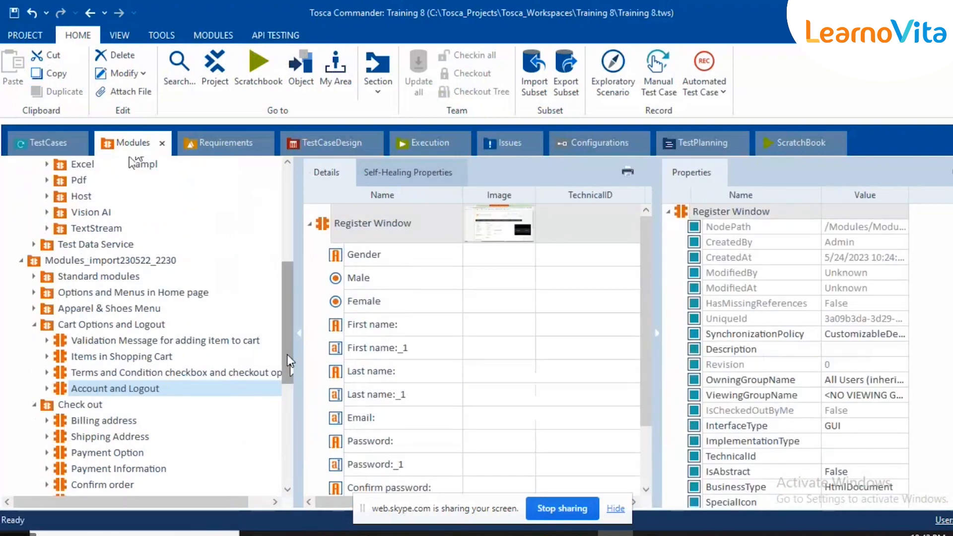
drag(290, 361, 290, 276)
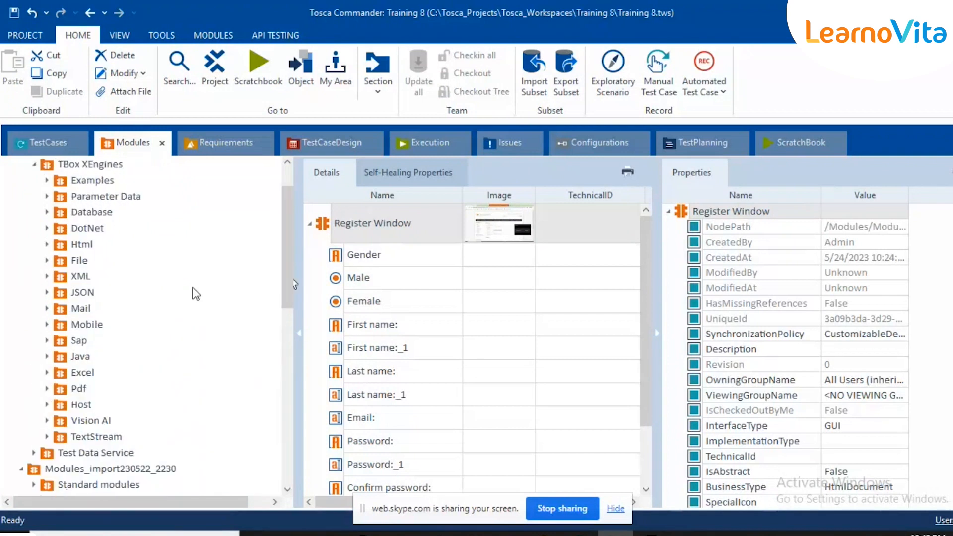
click(47, 372)
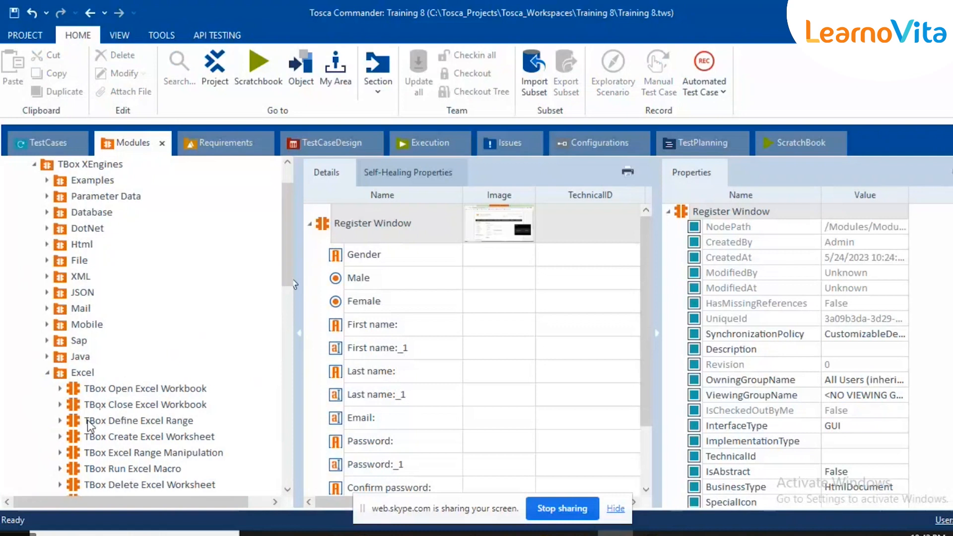
drag(72, 402, 102, 420)
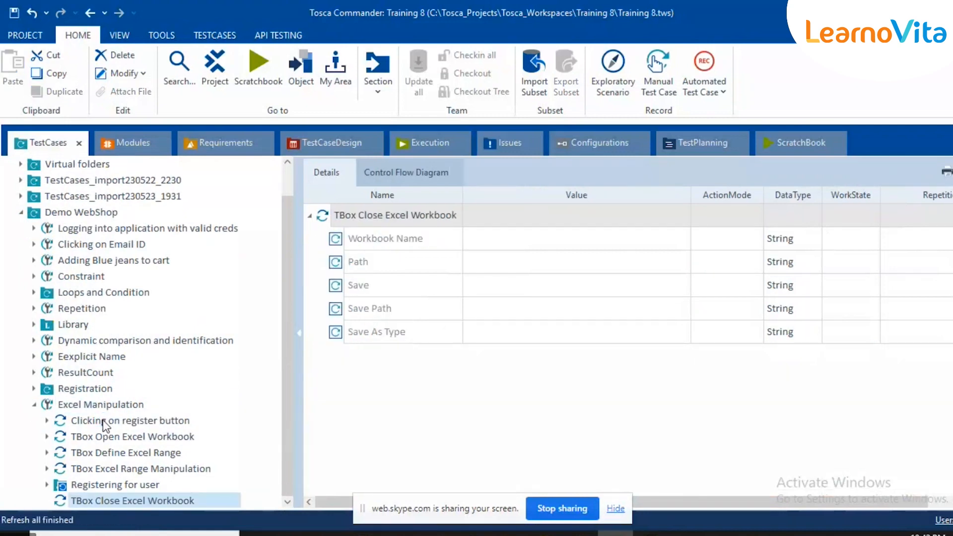
Set the Workbook Name of the TBox Close Excel Workbook step to Rgistration.xlsx
click(516, 240)
click(516, 240)
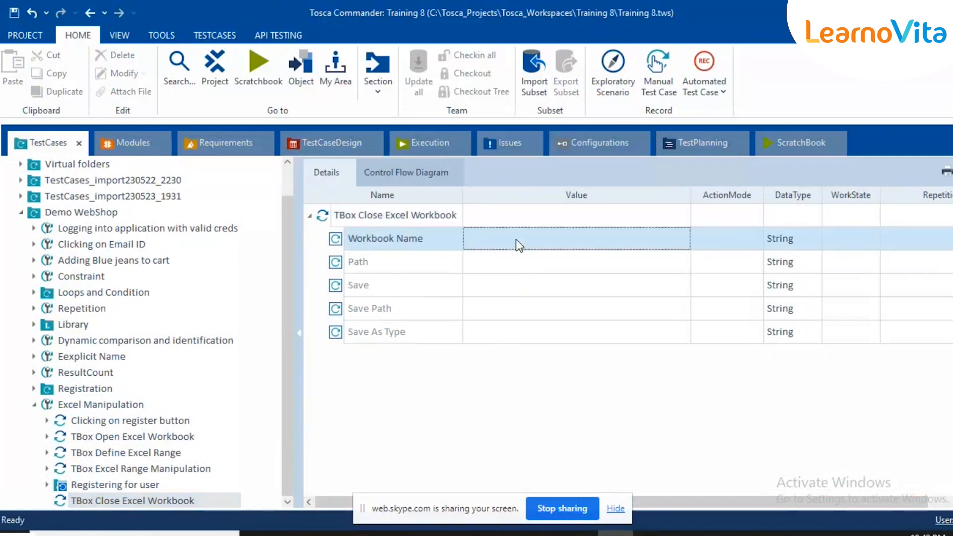
click(516, 239)
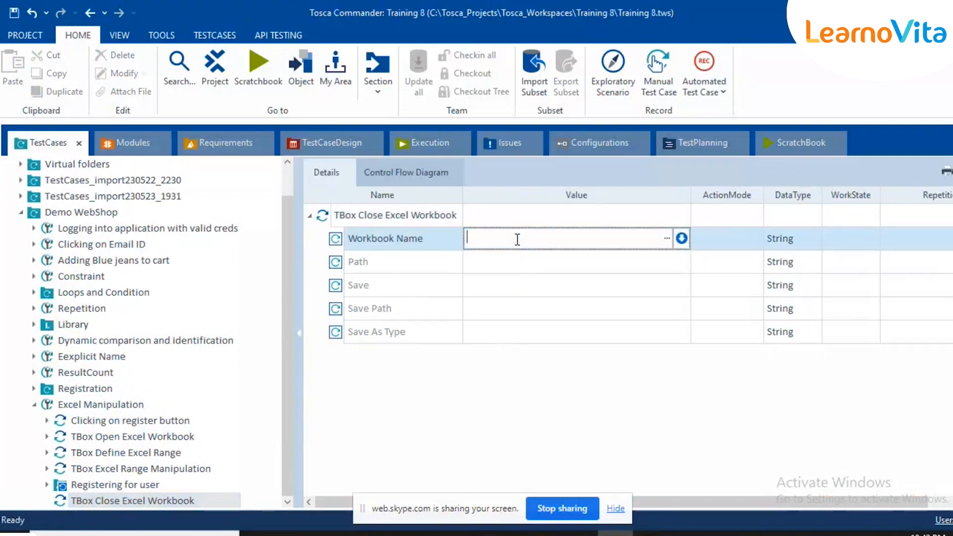
text(Rgistration)
key(Return)
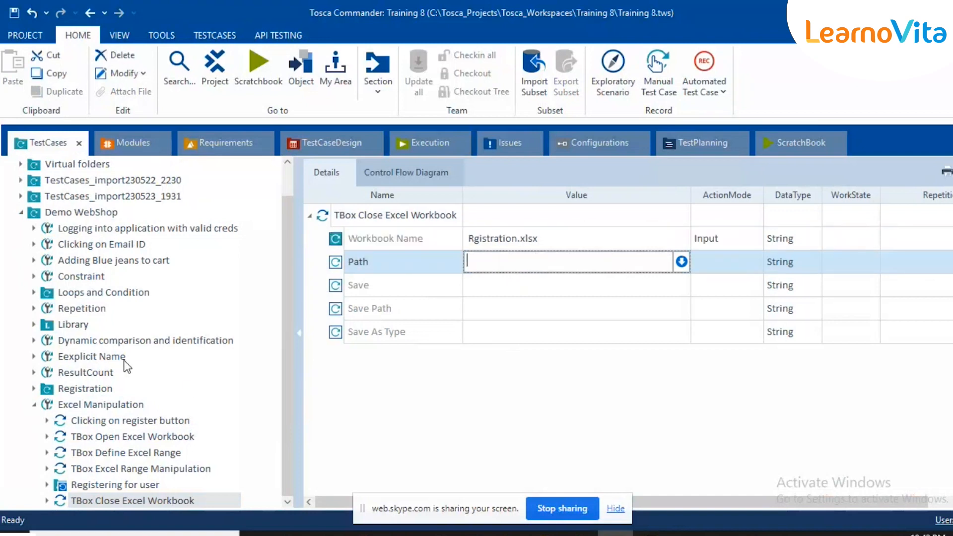
Copy the Path value from TBox Open Excel Workbook into the Path of the TBox Close Excel Workbook step
click(113, 439)
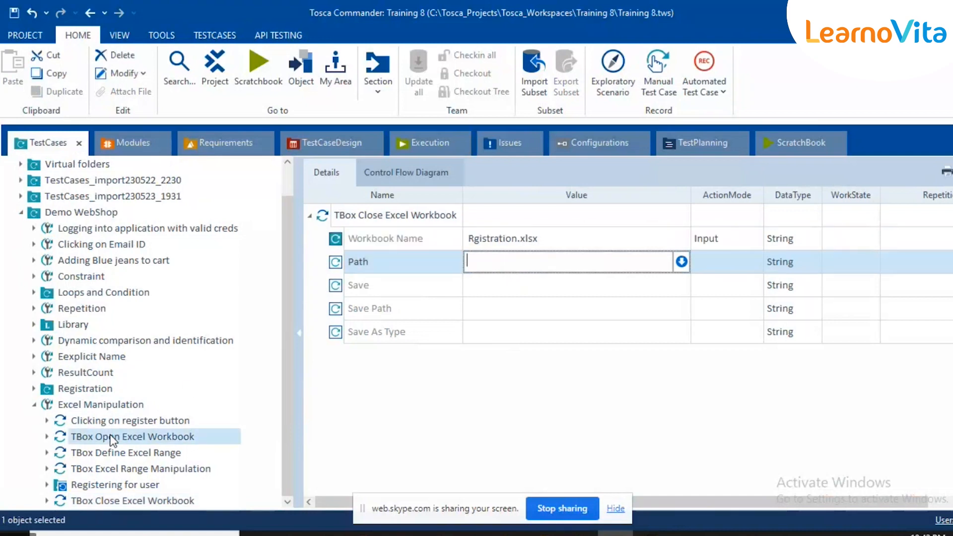
click(559, 263)
key(ctrl+c)
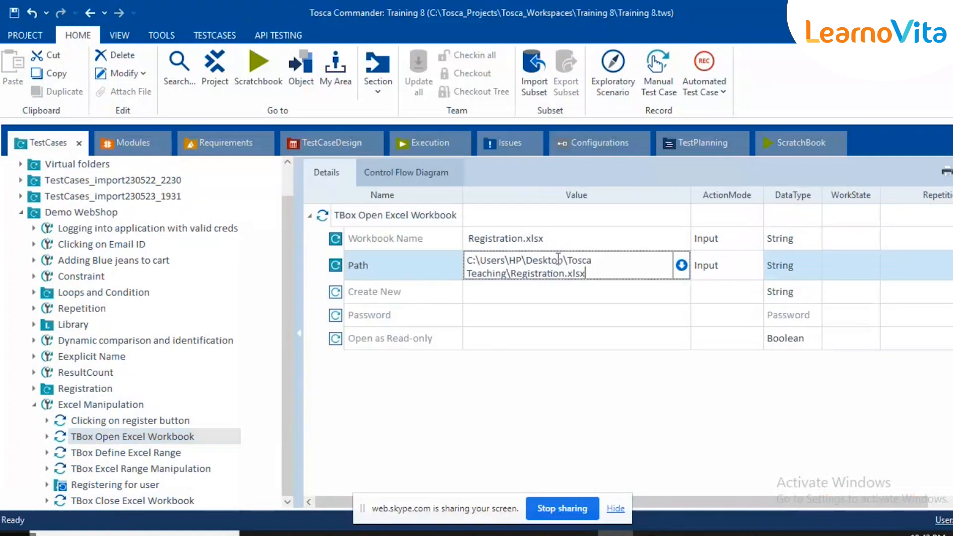
click(183, 496)
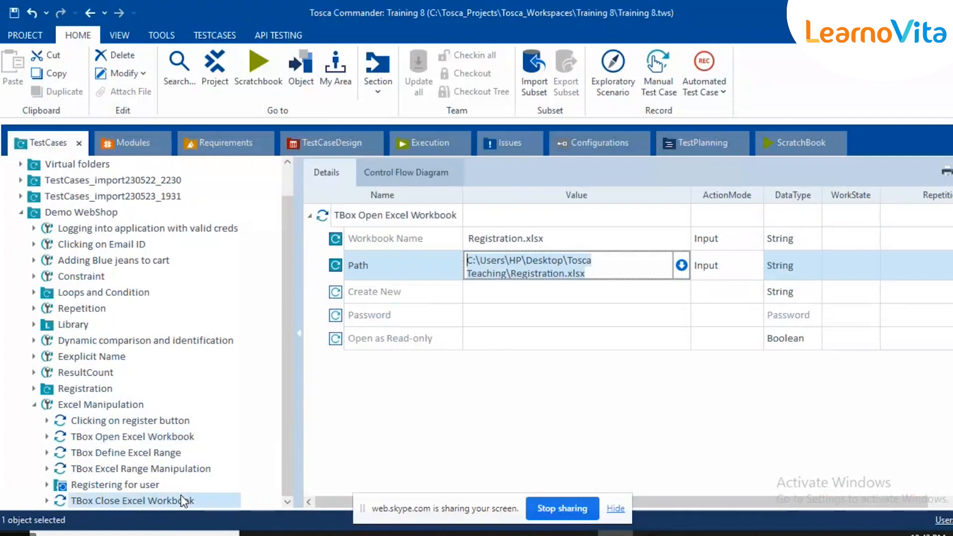
click(520, 260)
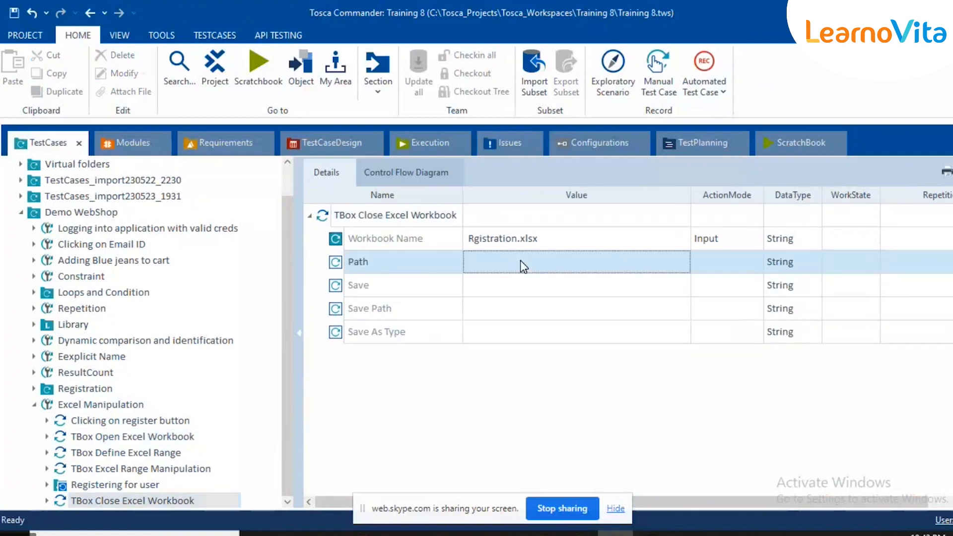
click(520, 260)
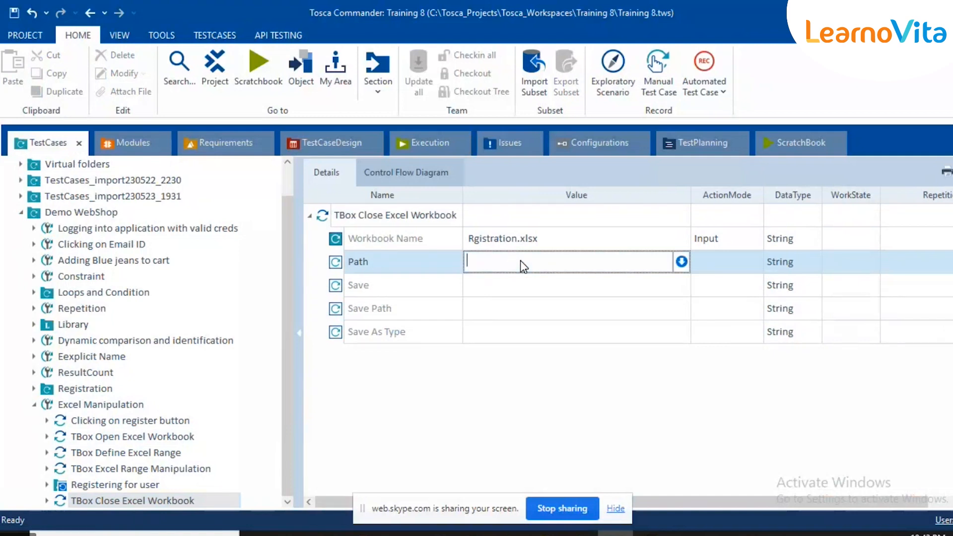
key(ctrl+v)
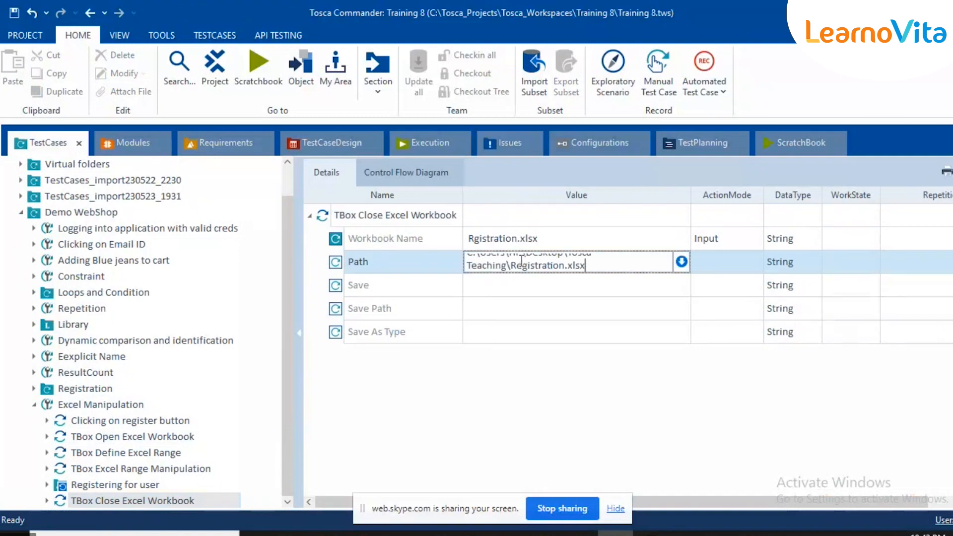
click(508, 290)
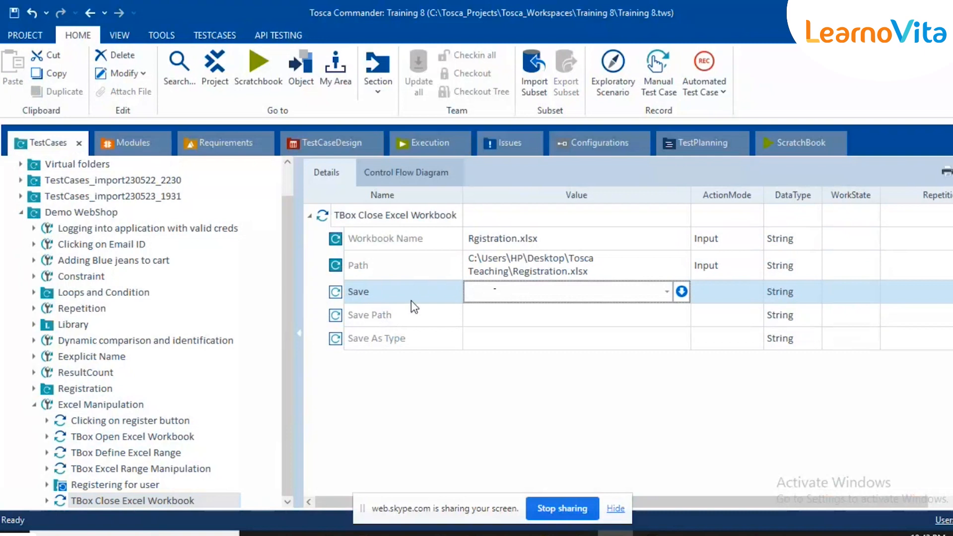
key(Up)
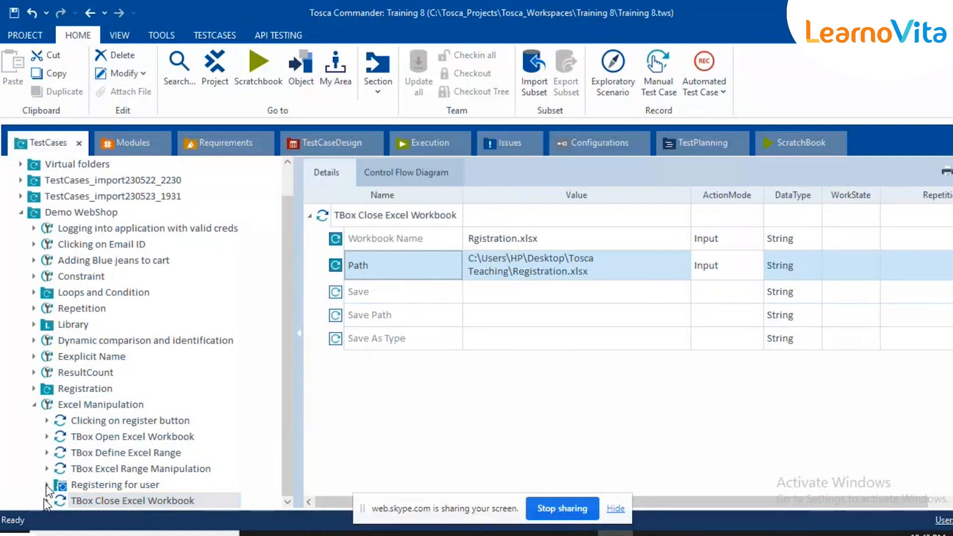
Expand Registering for user, select the Excel Manipulation test case, and return Demo Web Shop to its home page in the browser
click(48, 485)
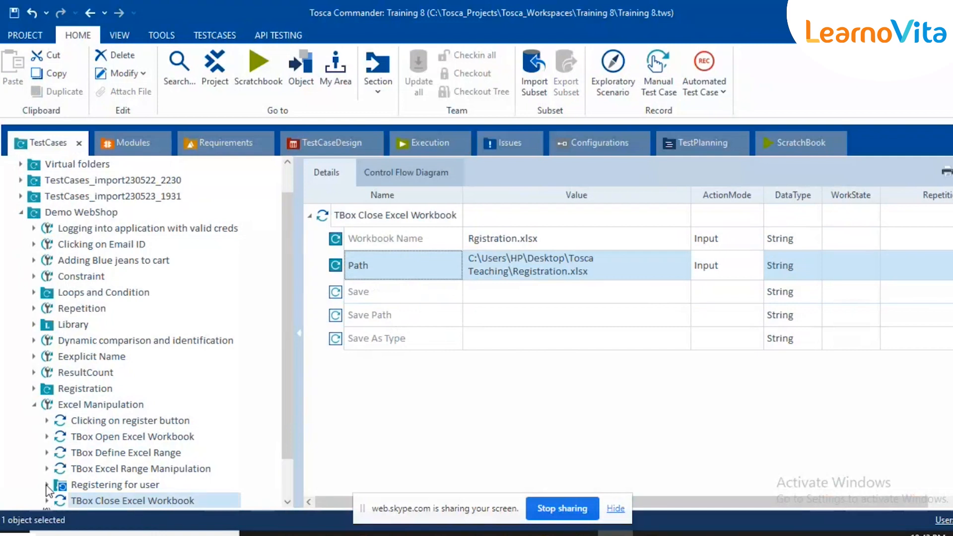
click(72, 398)
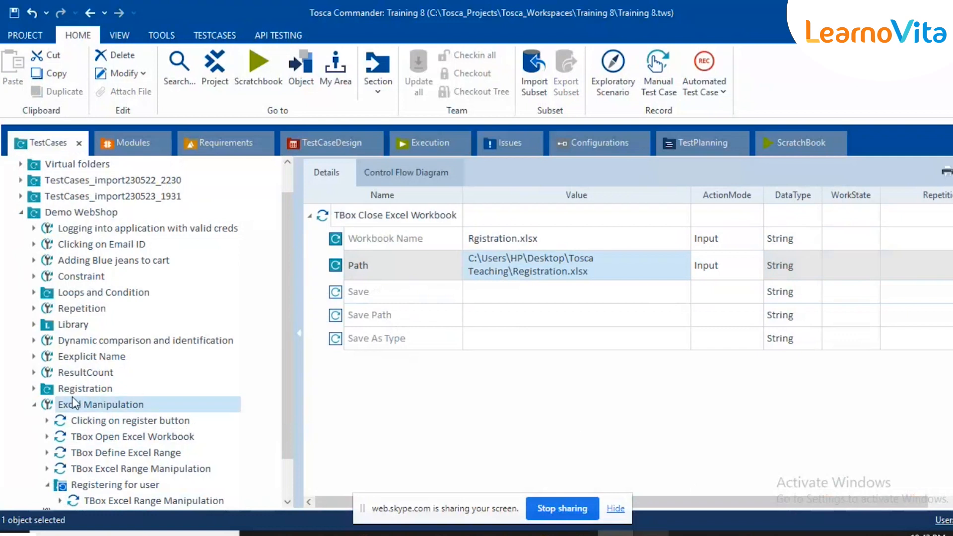
click(650, 533)
click(461, 261)
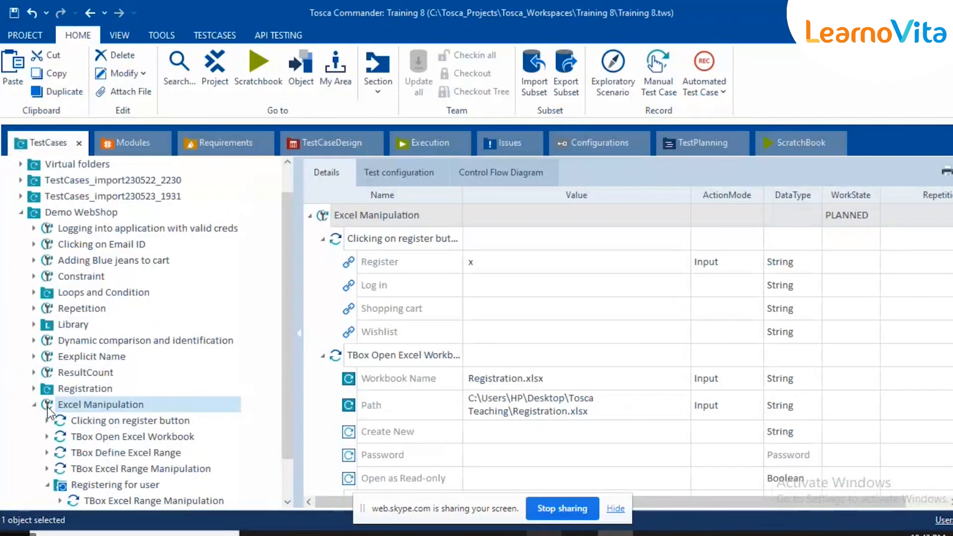
mouse_move(543, 533)
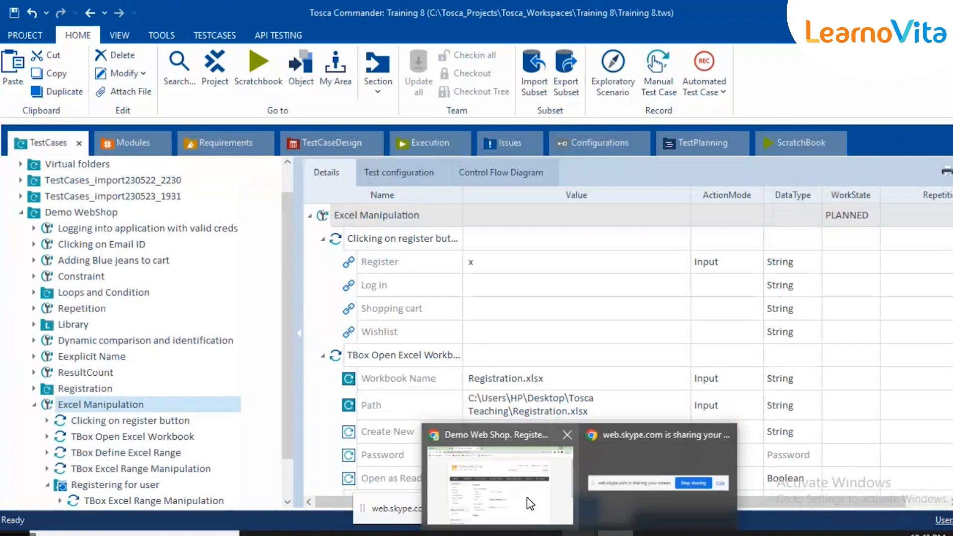
click(527, 496)
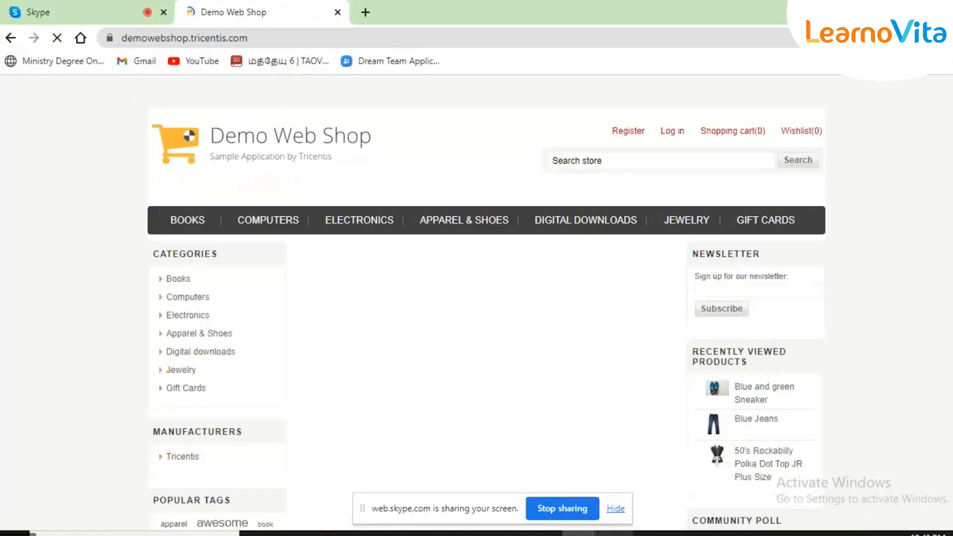
mouse_move(578, 533)
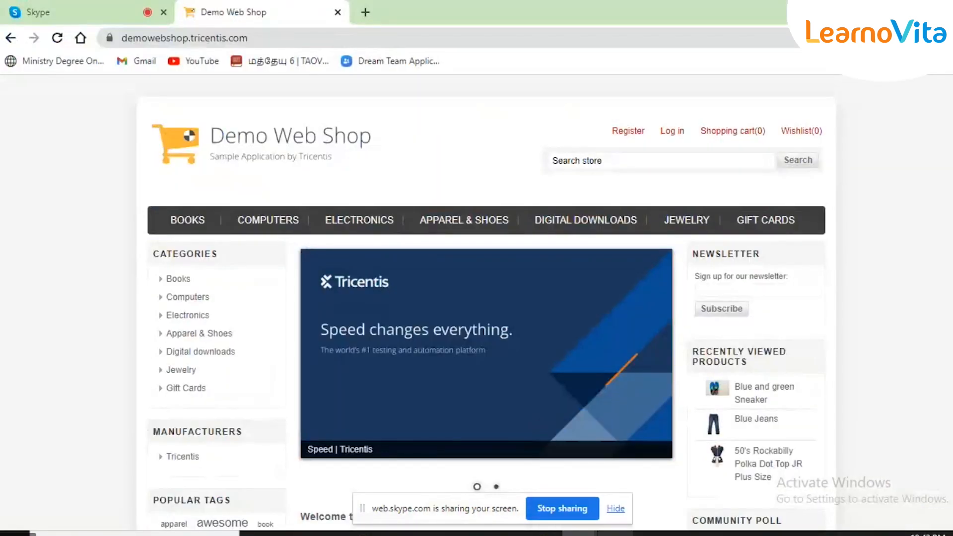
Run the Excel Manipulation test case in ScratchBook, minimise the Tosca Teaching folder, and open the Demo Web Shop registration page
click(615, 534)
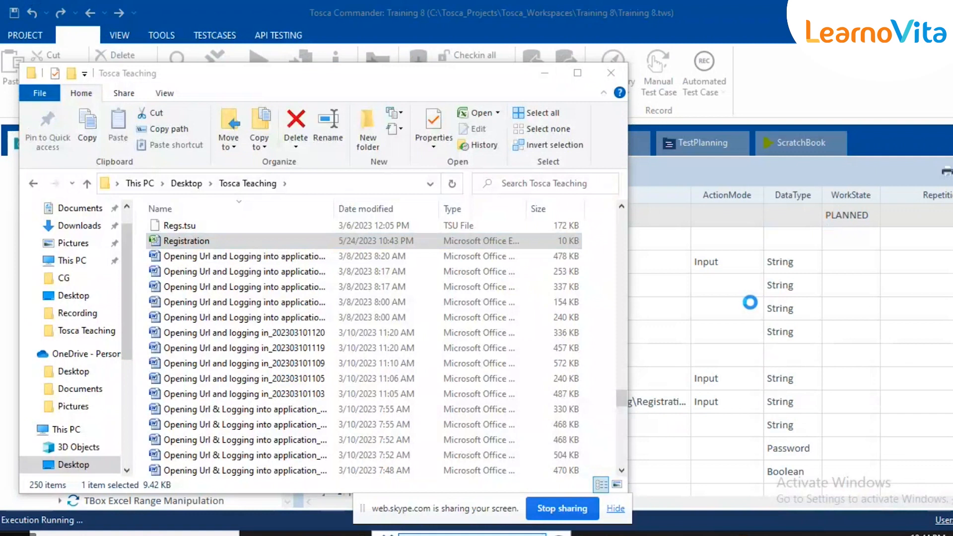
click(552, 76)
click(552, 75)
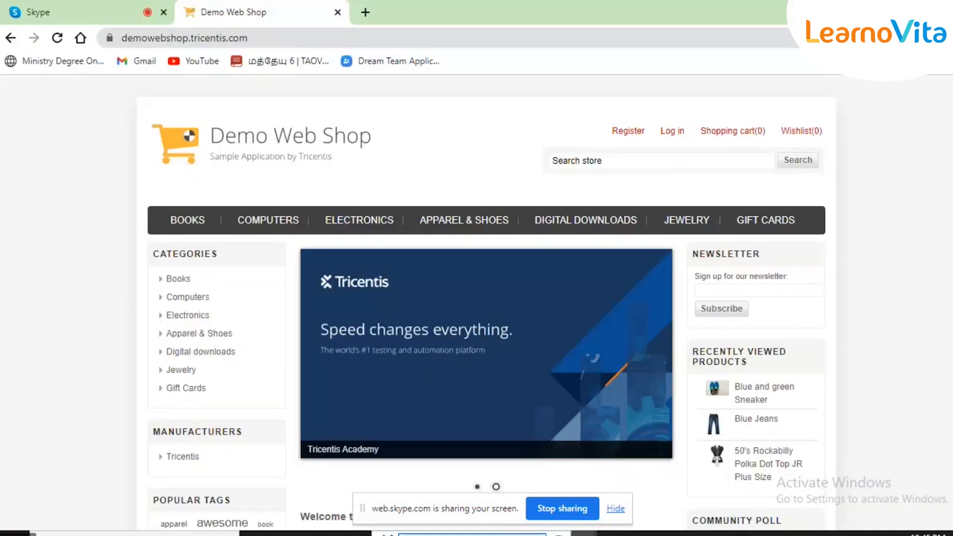
click(627, 131)
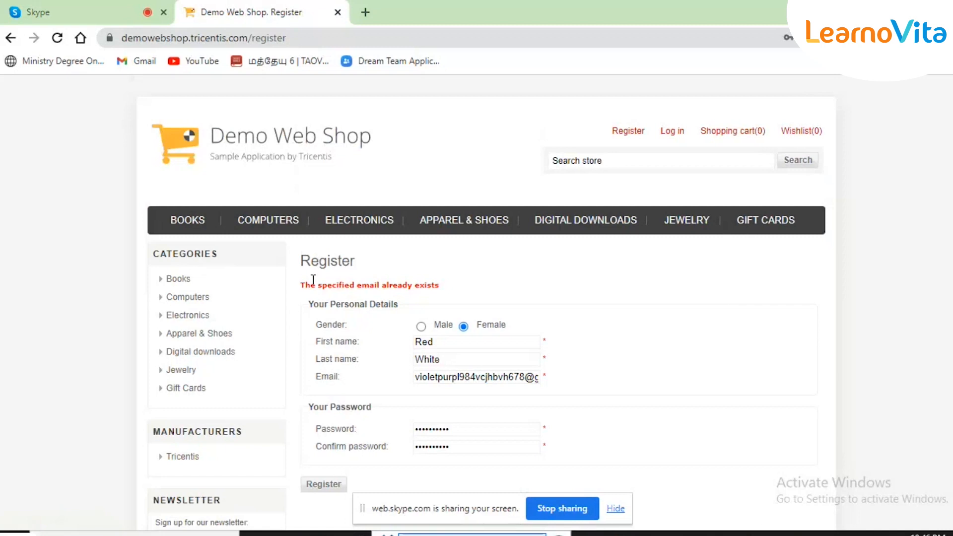
Open the Registration workbook from the Tosca Teaching folder and delete the middle characters of the e-mail address in cell C9
click(294, 534)
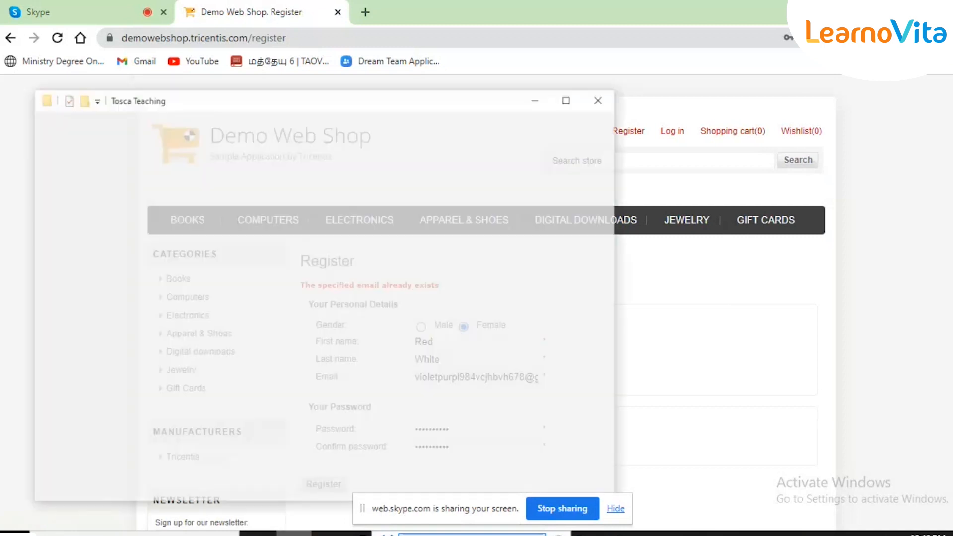
double_click(232, 256)
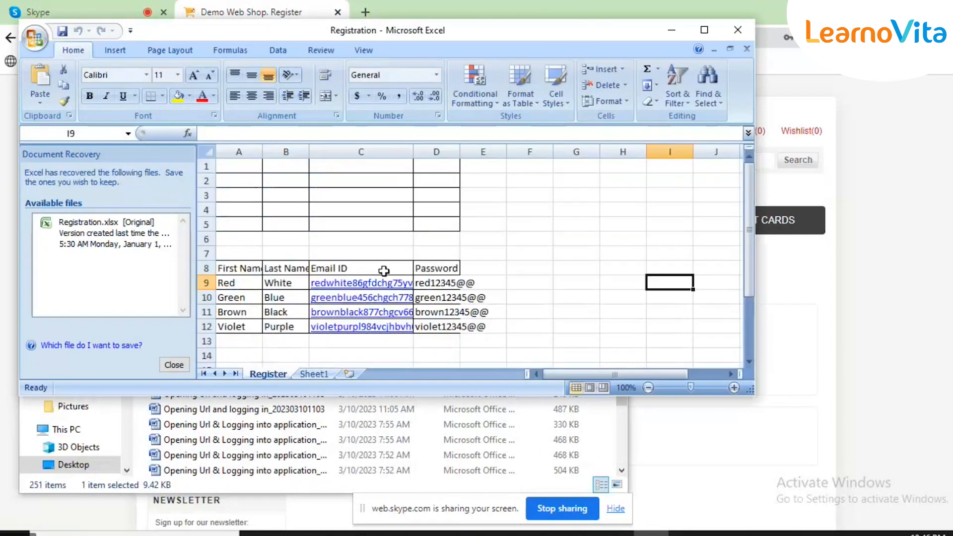
click(280, 283)
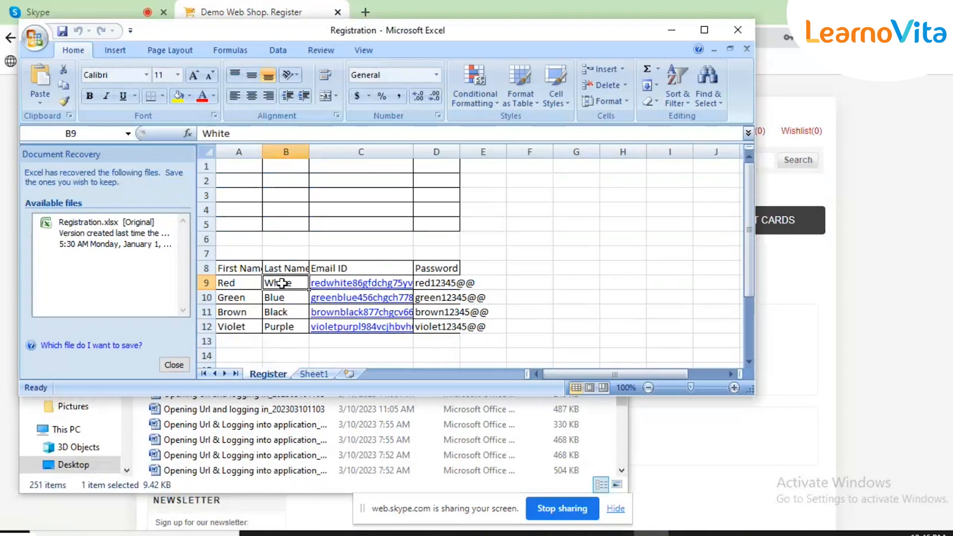
key(Right)
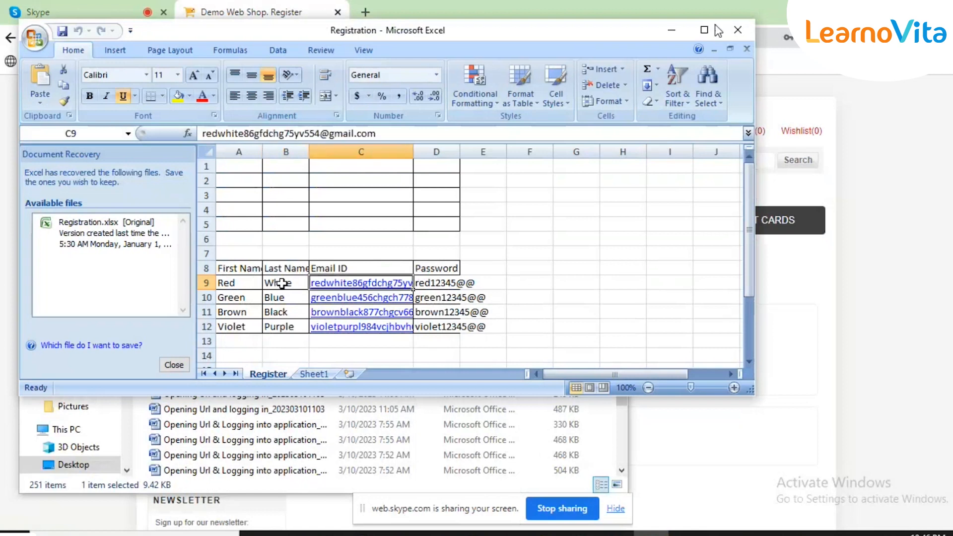
click(298, 133)
key(BackSpace)
key(BackSpace)
key(BackSpace)
key(BackSpace)
key(BackSpace)
key(BackSpace)
key(BackSpace)
key(BackSpace)
key(BackSpace)
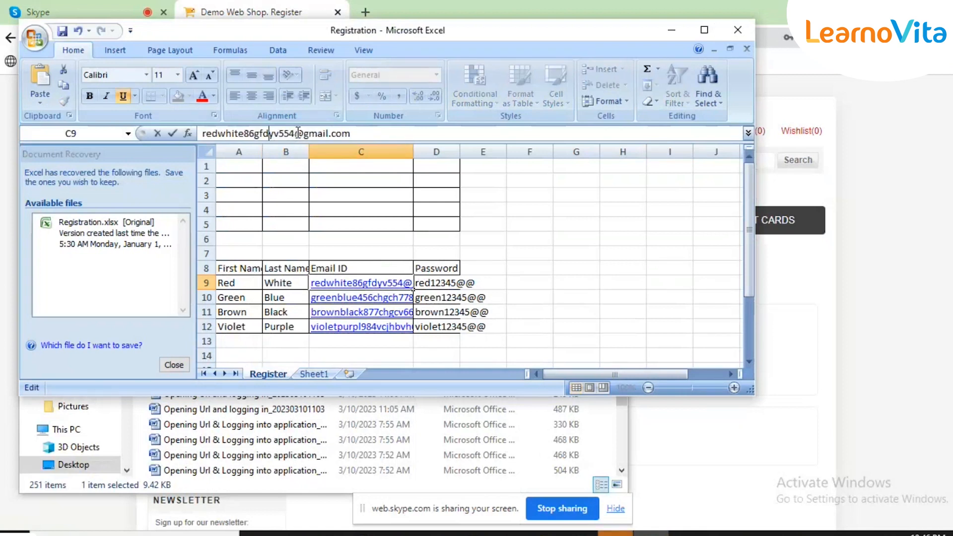
key(BackSpace)
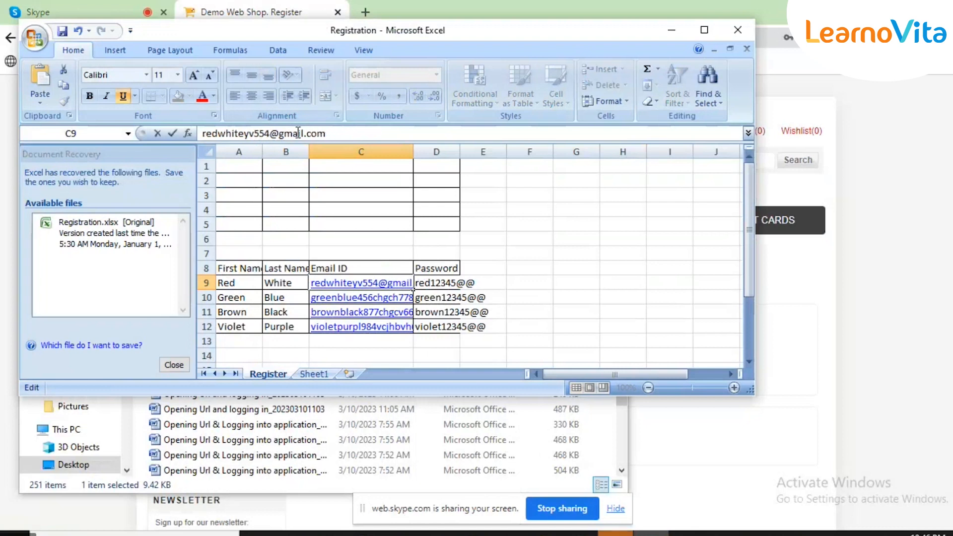
Shorten the e-mail address in cell C10 by deleting the letters between its two number groups
click(280, 300)
key(Right)
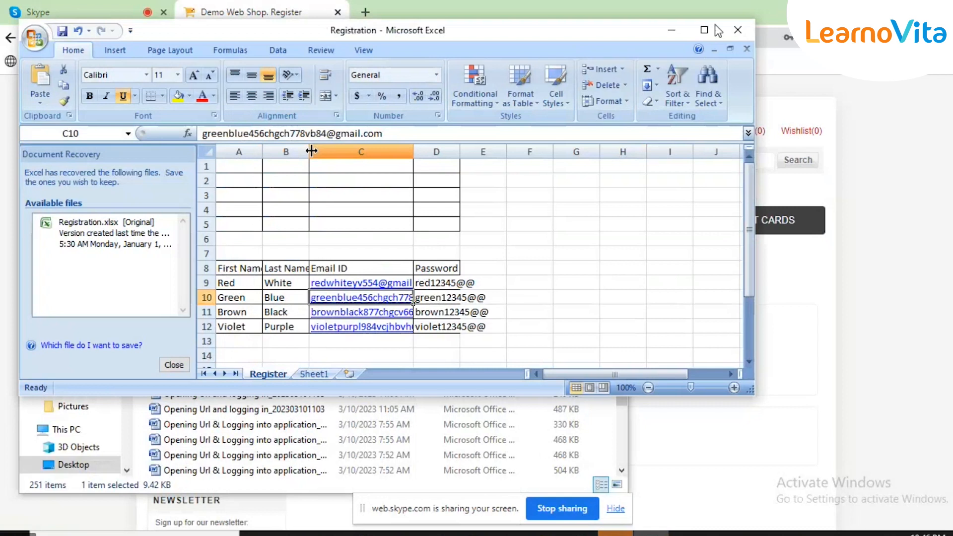
click(289, 134)
key(BackSpace)
key(BackSpace)
key(BackSpace)
key(BackSpace)
key(BackSpace)
Shorten the e-mail address in cell C11 by deleting the eight characters that follow the two colour names
click(287, 313)
key(Right)
click(298, 133)
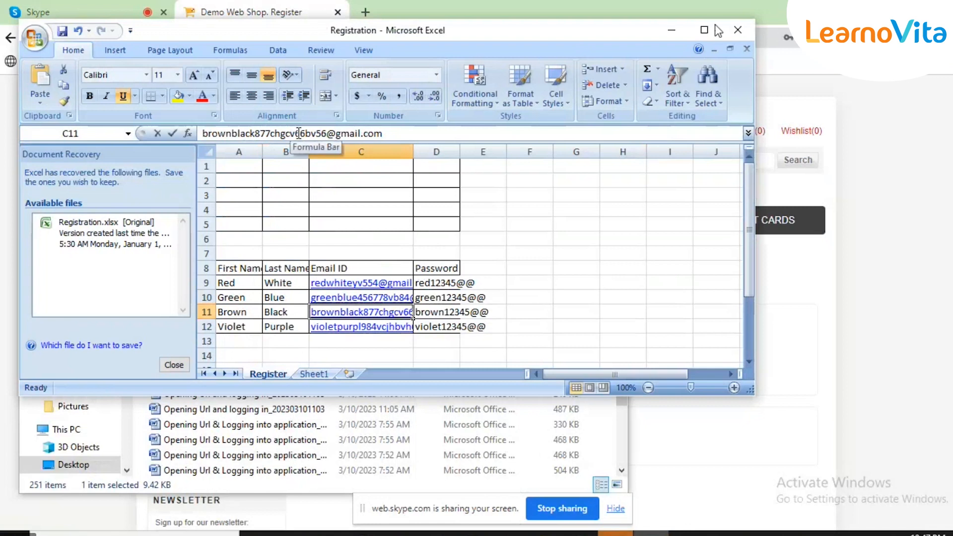
key(BackSpace)
key(BackSpace)
key(BackSpace)
key(BackSpace)
key(BackSpace)
key(BackSpace)
key(BackSpace)
key(BackSpace)
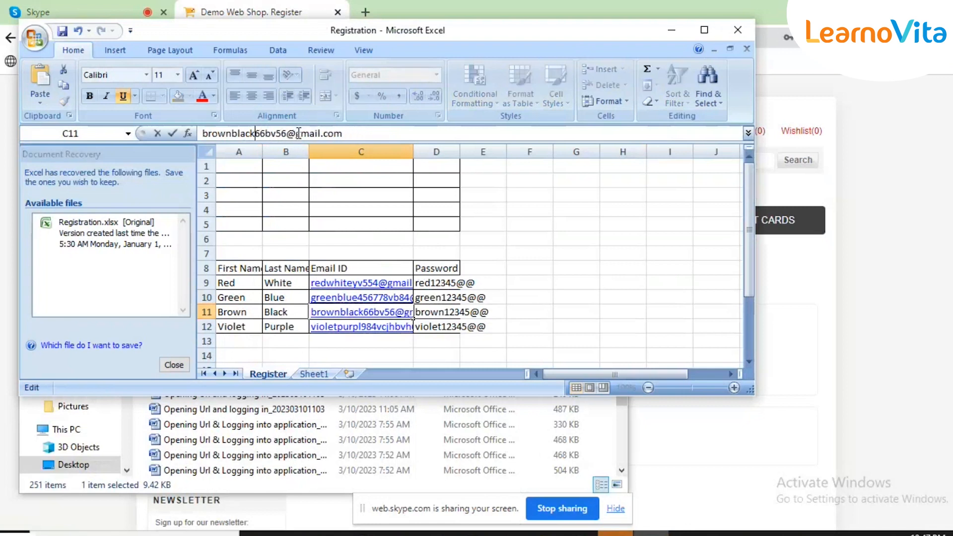
Shorten the e-mail address in cell C12 by deleting four letters from its middle
click(289, 323)
key(Right)
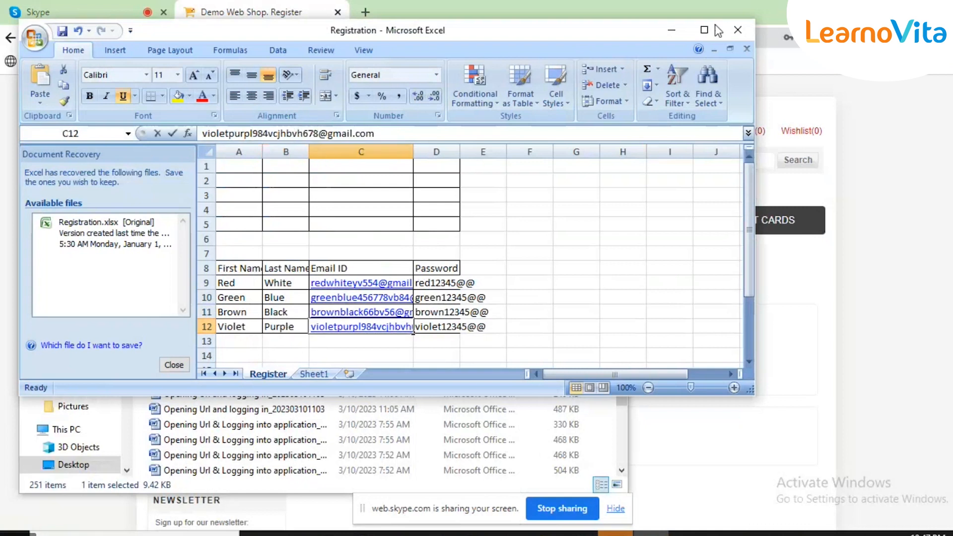
click(294, 133)
key(BackSpace)
key(BackSpace)
key(BackSpace)
key(BackSpace)
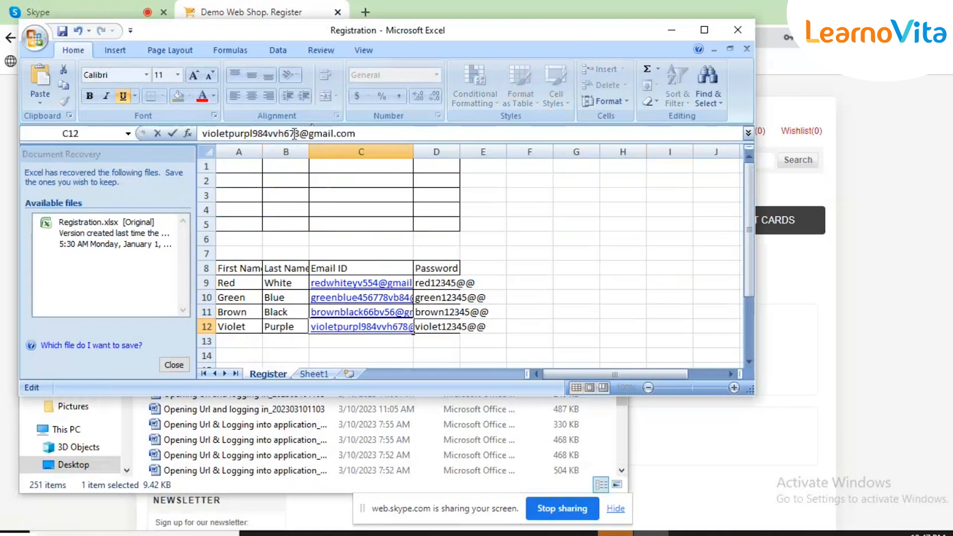
Save and close the Registration workbook, minimise the folder window, and return Demo Web Shop to its home page
click(295, 188)
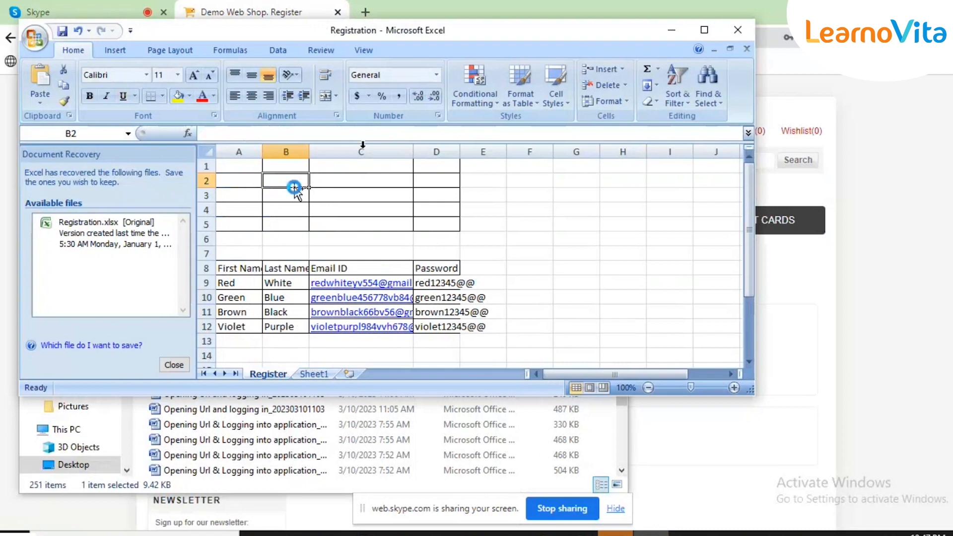
click(725, 34)
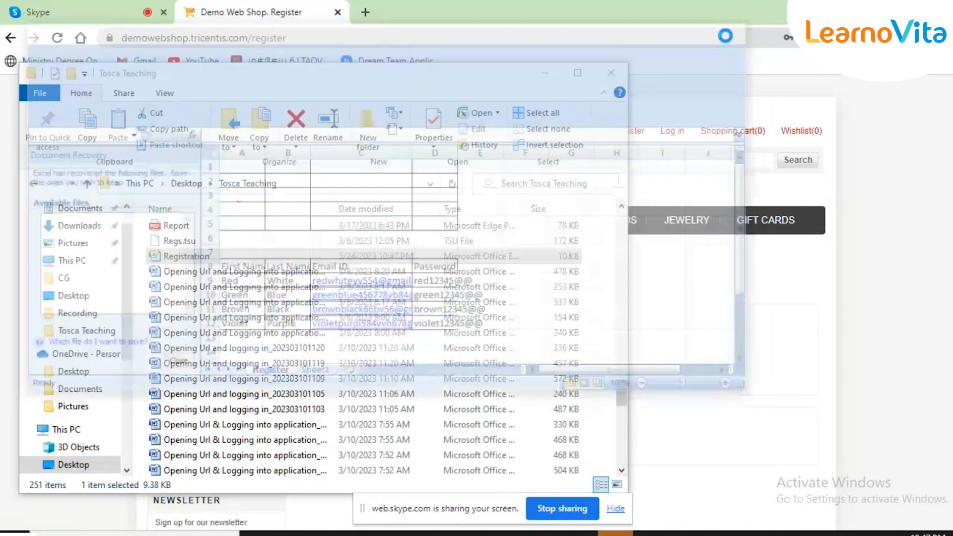
click(546, 75)
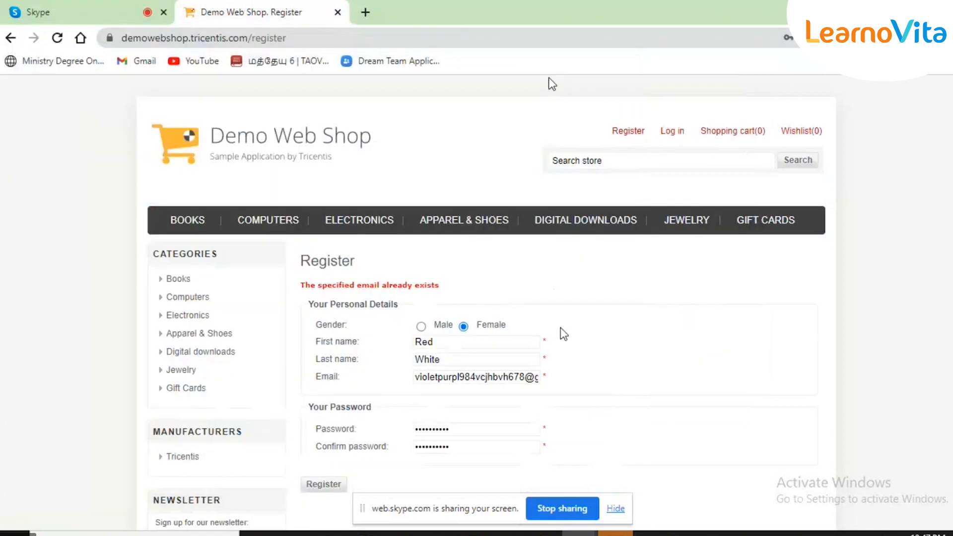
click(323, 150)
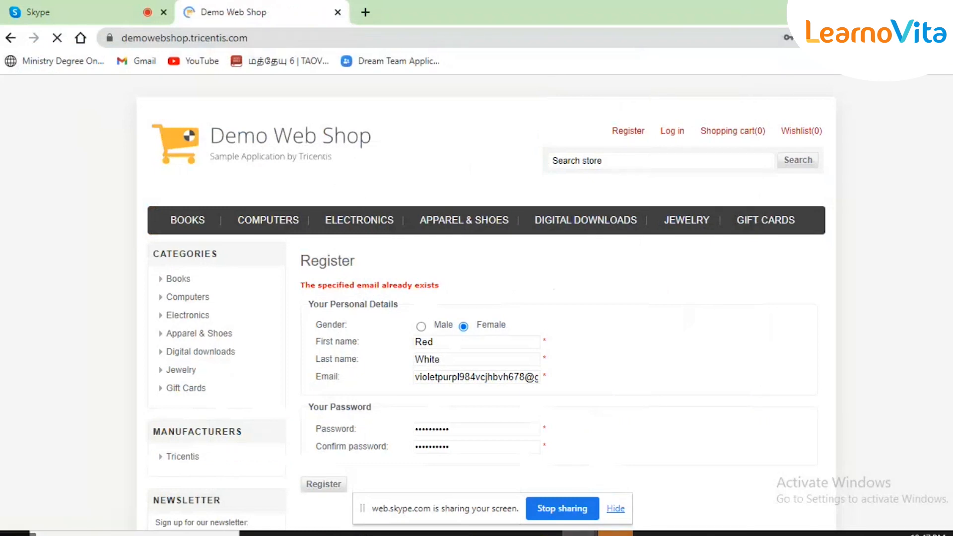
Switch to Tosca Commander and expand Repetition: 1 under Registering for user in the ScratchBook results
click(615, 533)
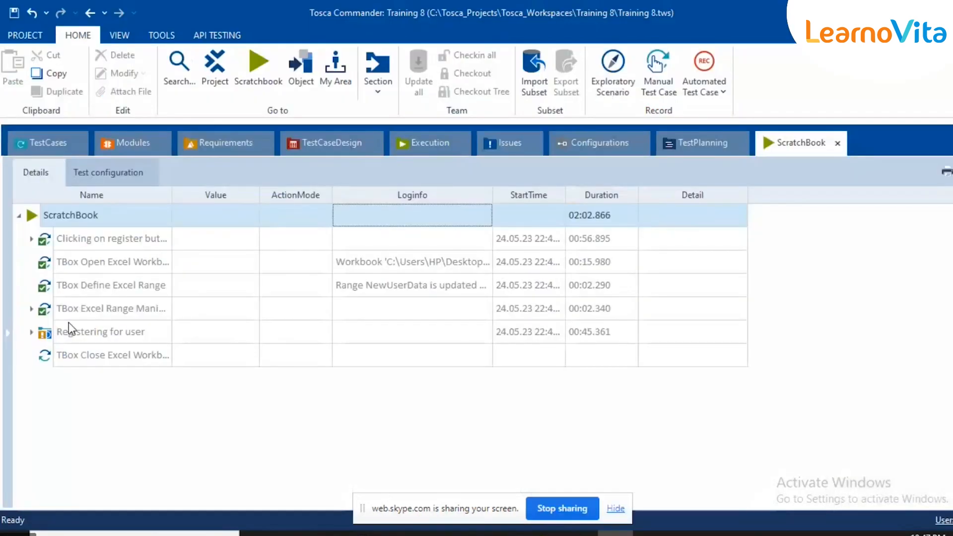
click(32, 331)
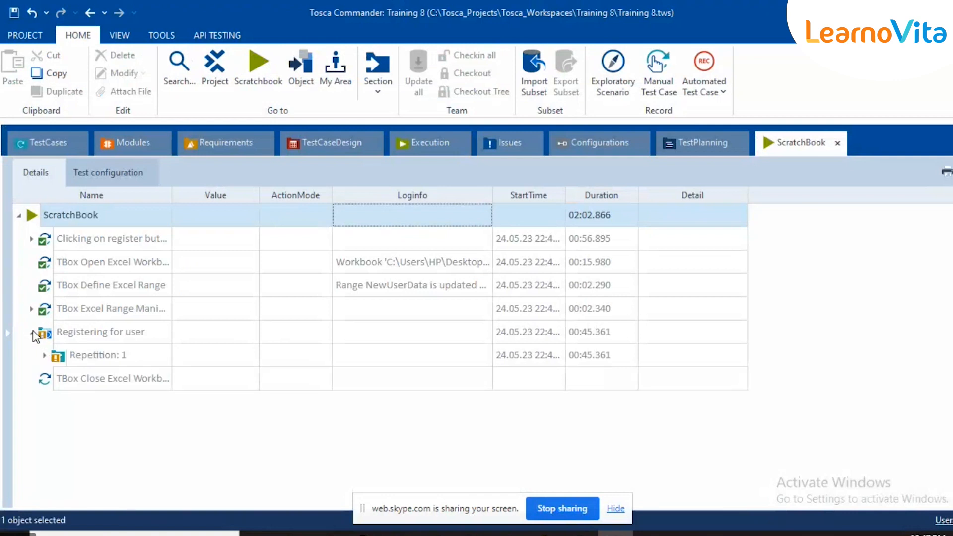
click(44, 354)
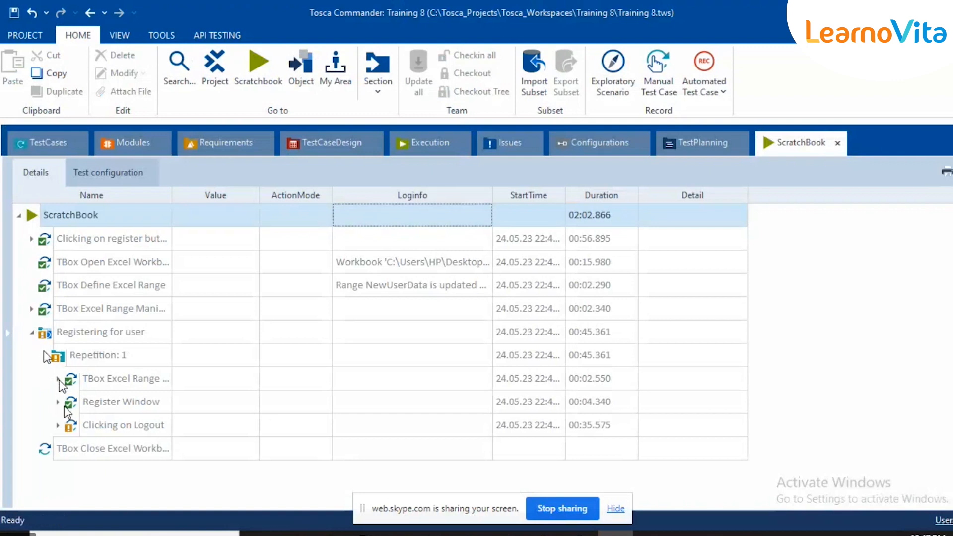
Expand the Excel range data table under Repetition: 1 and read the full log info of the $1 FirstName buffer
click(57, 379)
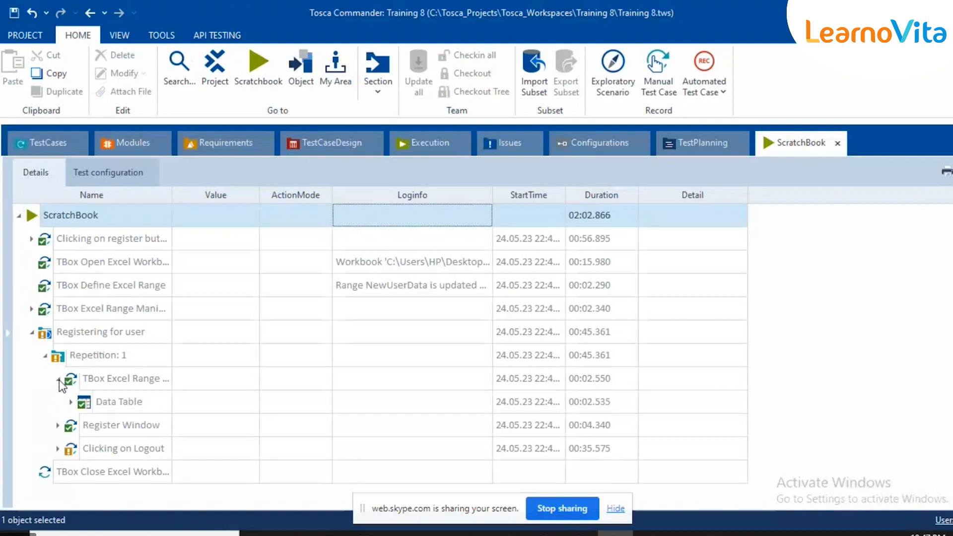
click(71, 402)
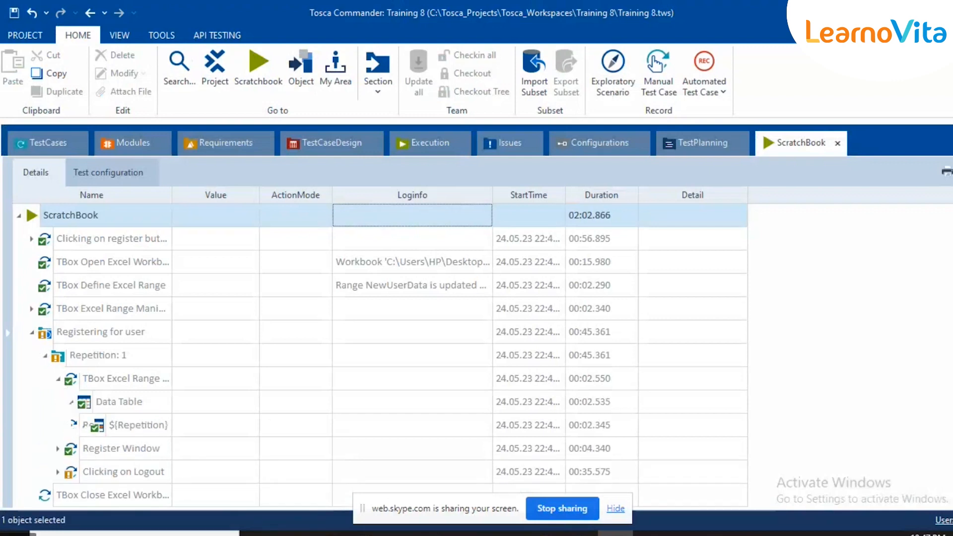
click(84, 425)
scroll(164, 411, down, 2)
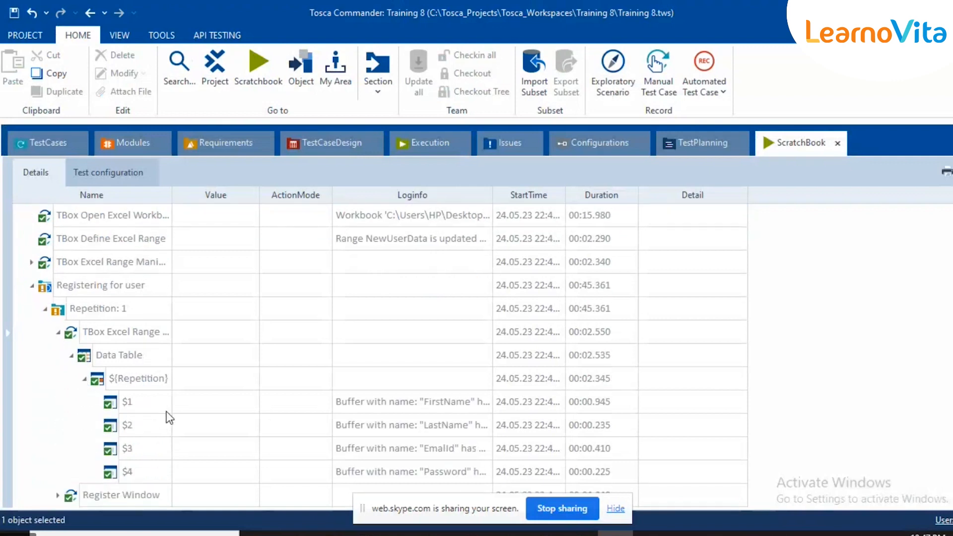
click(484, 401)
click(487, 403)
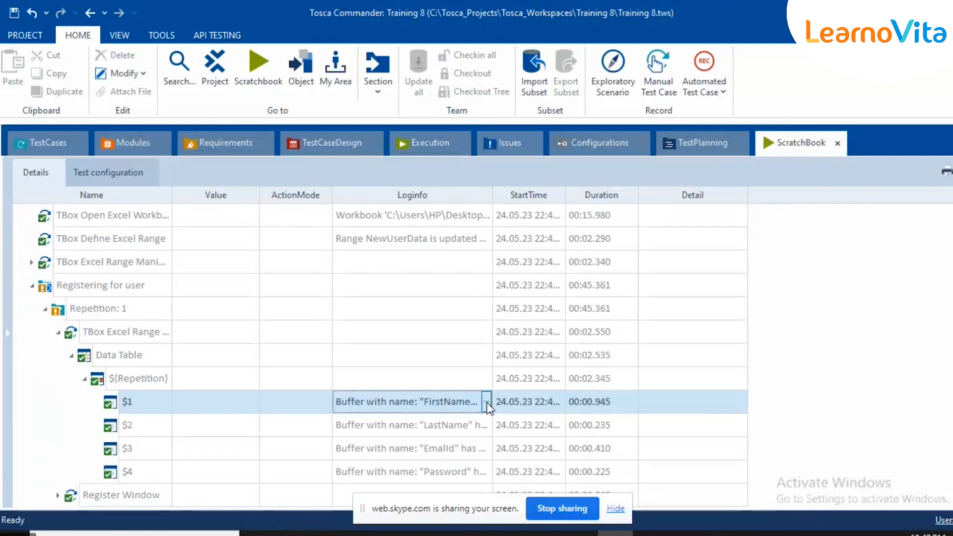
click(486, 404)
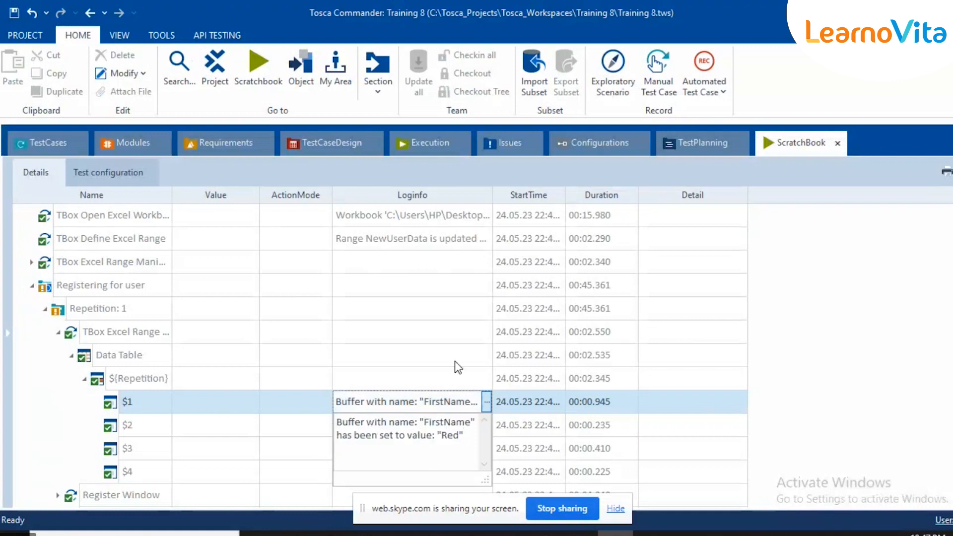
key(Escape)
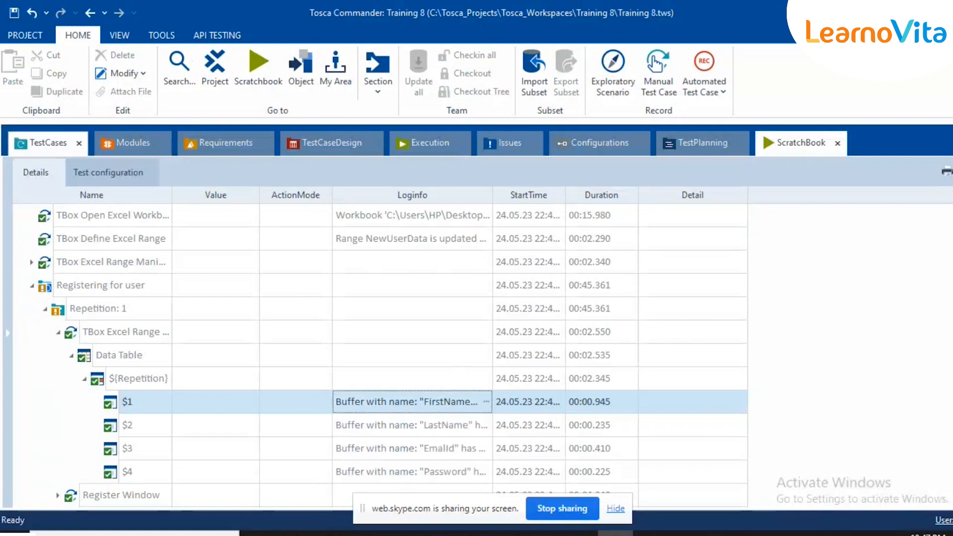
Return to the test cases and run Excel Manipulation in the ScratchBook
click(58, 143)
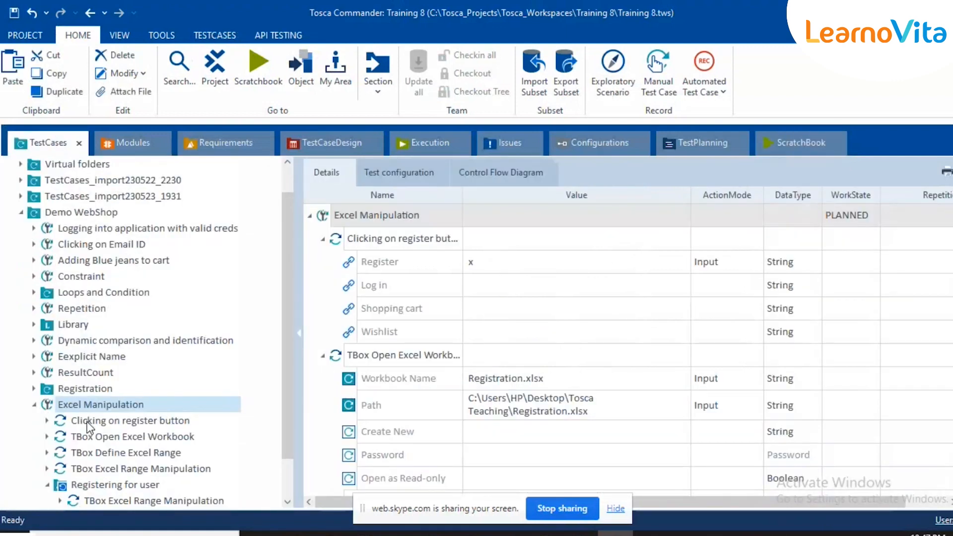
key(F6)
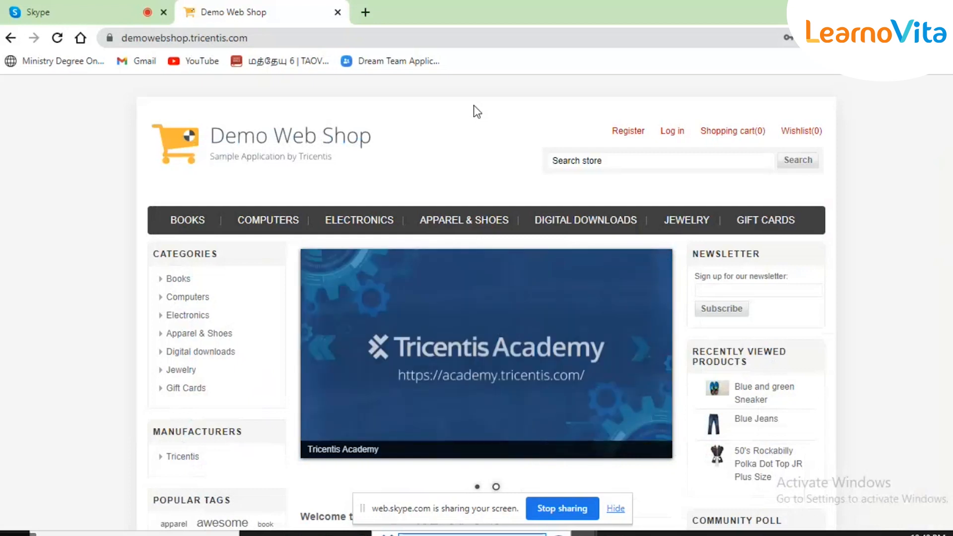
key(Return)
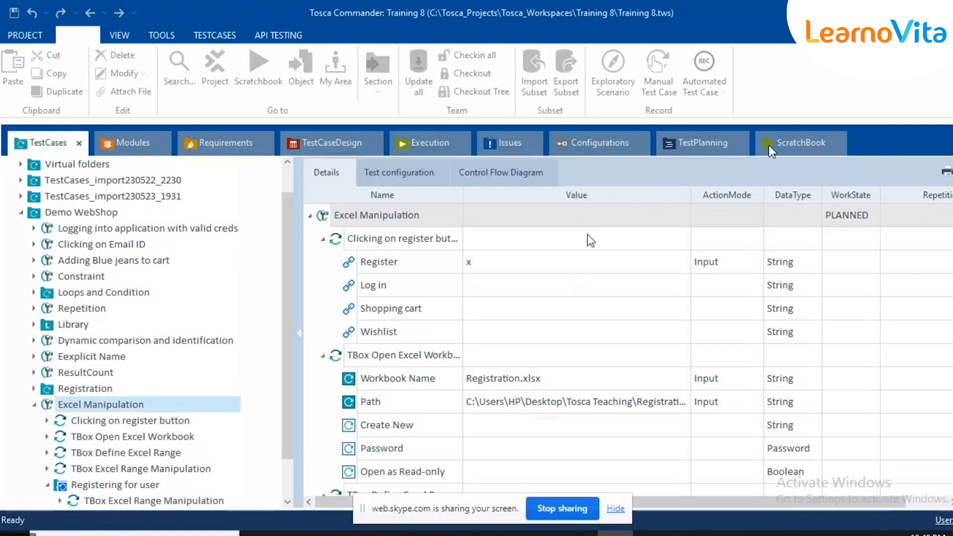
Open the new ScratchBook results and examine the Register Window step under Registering for user, Repetition: 1
click(769, 148)
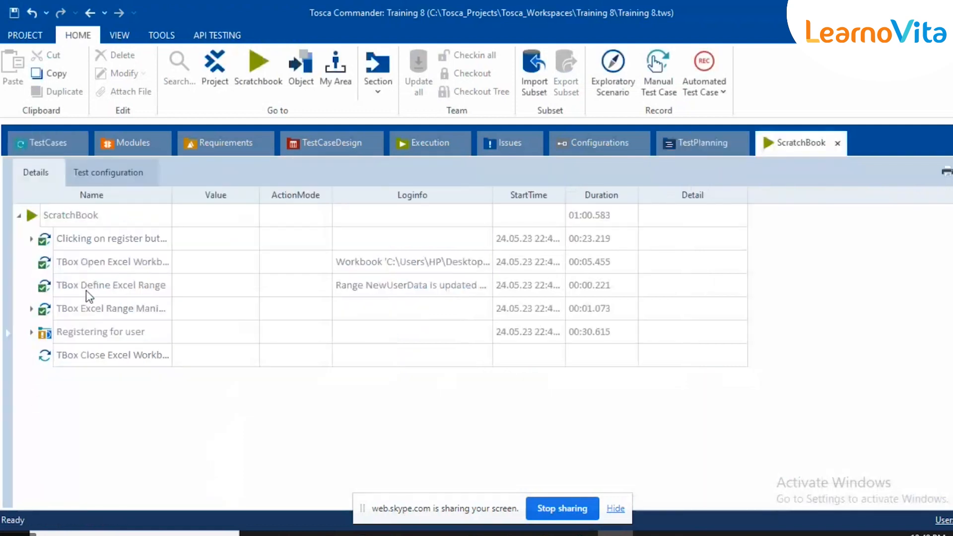
click(31, 332)
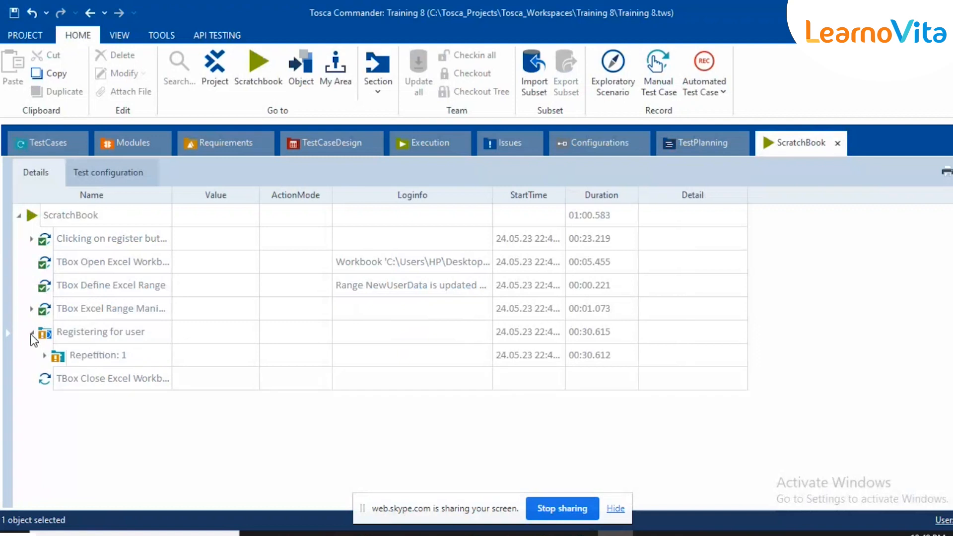
click(45, 355)
click(58, 403)
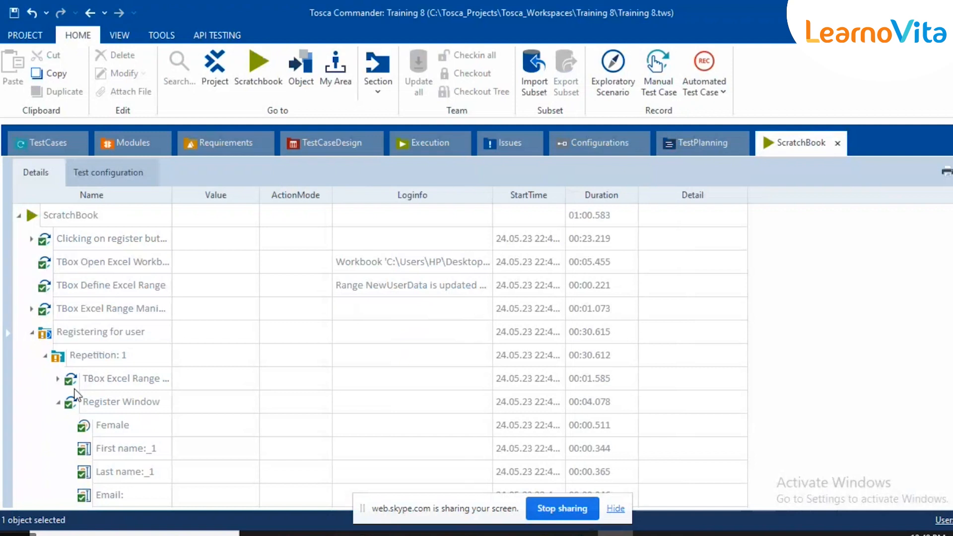
scroll(111, 412, down, 4)
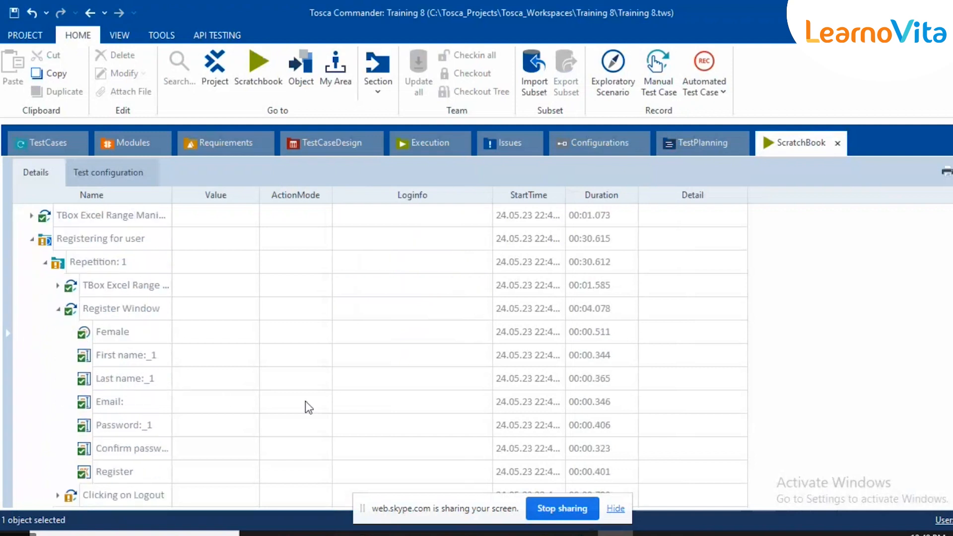
Expand the Excel range data table in the same repetition and read the full log info of the $3 e-mail buffer
click(57, 283)
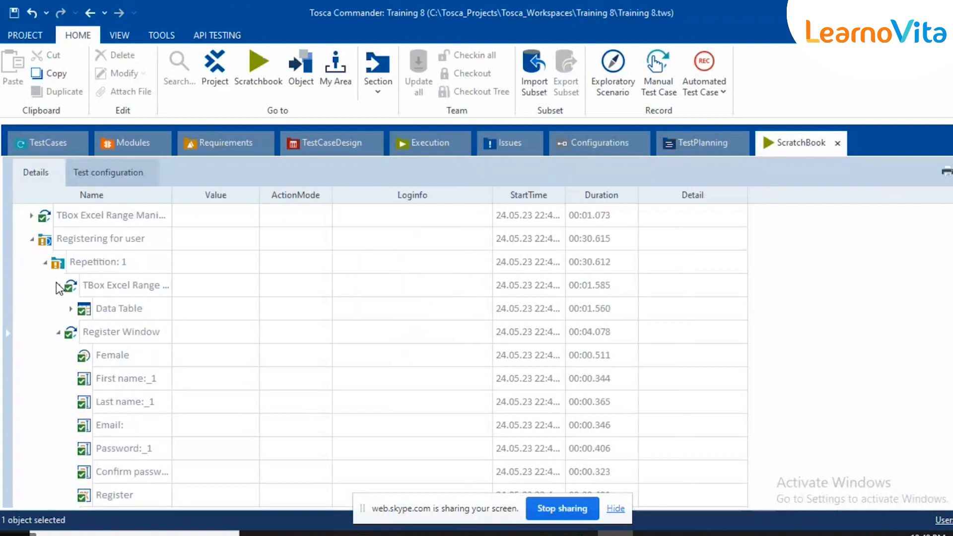
click(73, 308)
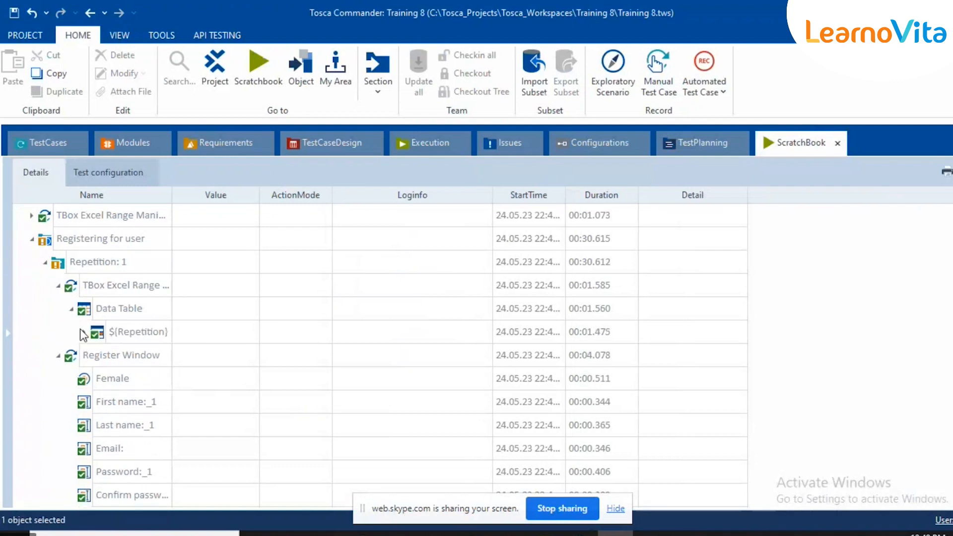
click(82, 331)
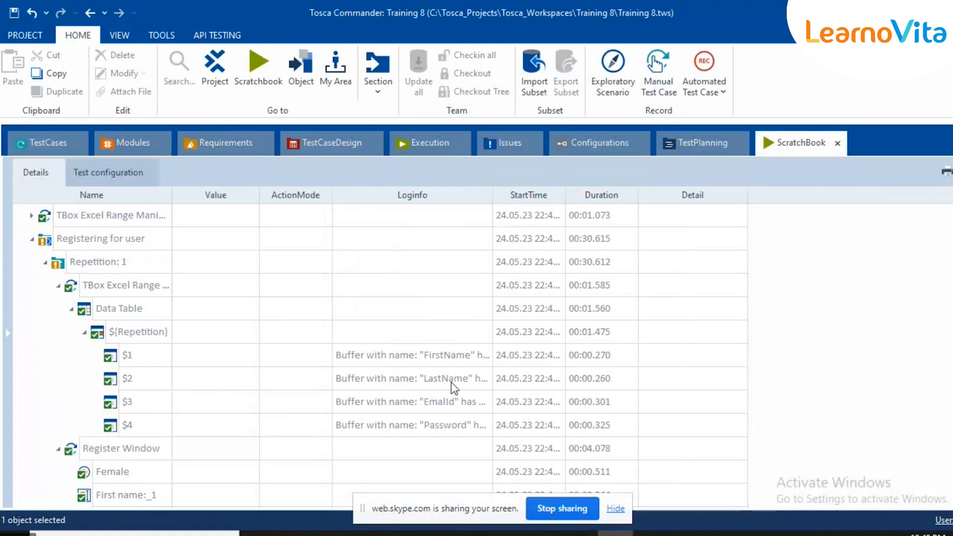
click(474, 402)
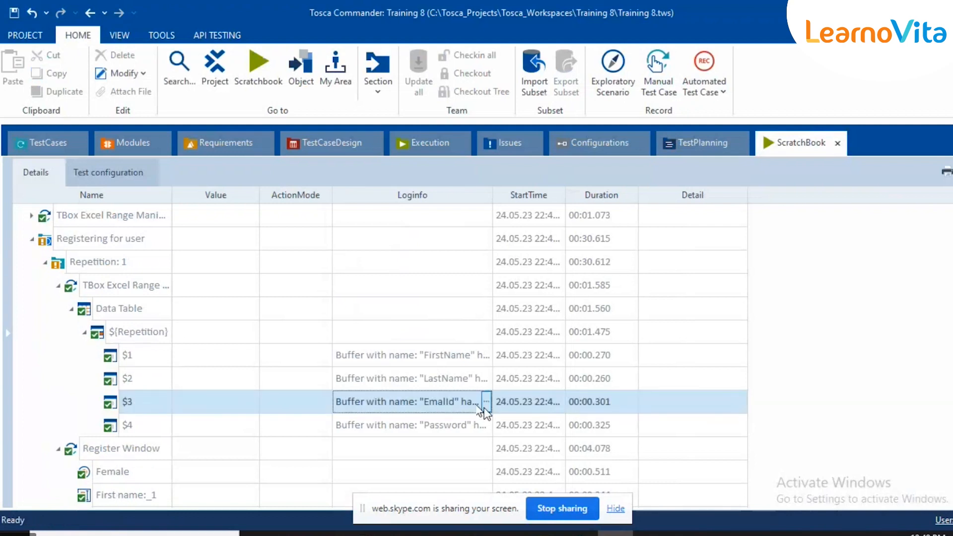
click(486, 404)
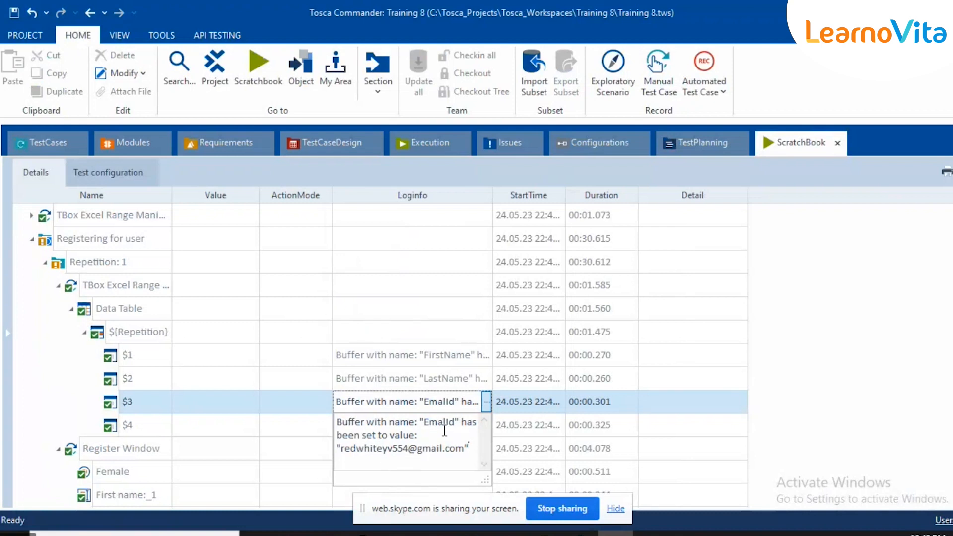
Correct the $3 buffer name to EmailId in the TBox Excel Range Manipulation step under Registering for user
click(34, 147)
click(34, 144)
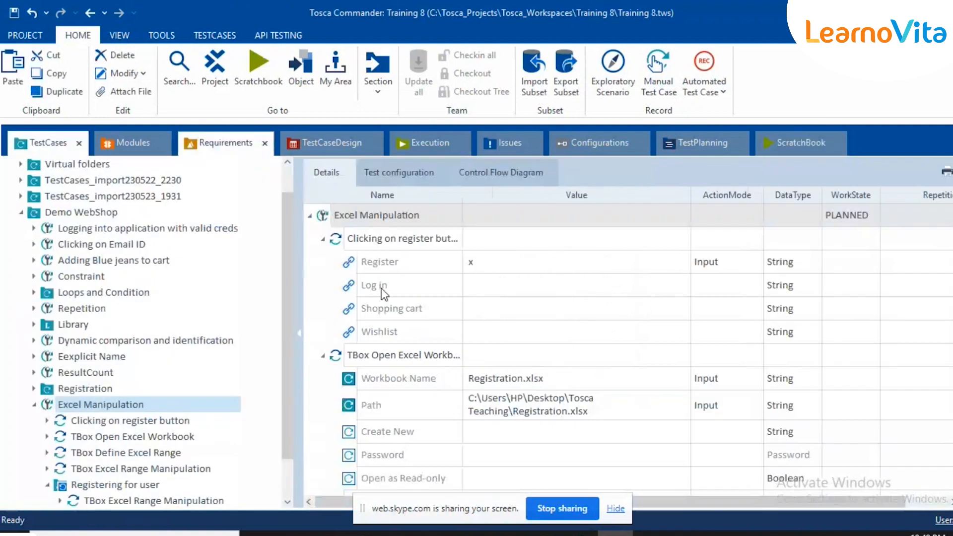
scroll(349, 367, down, 1)
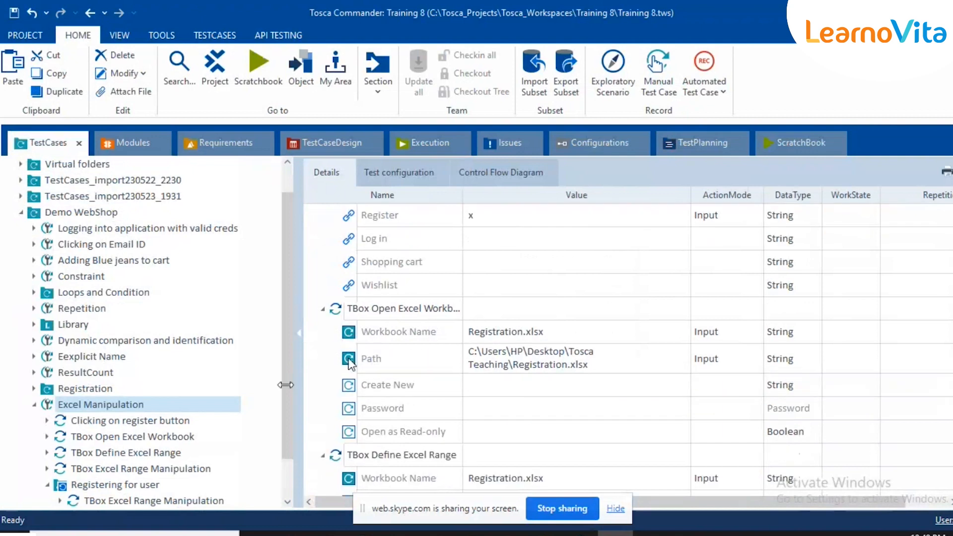
scroll(216, 442, down, 1)
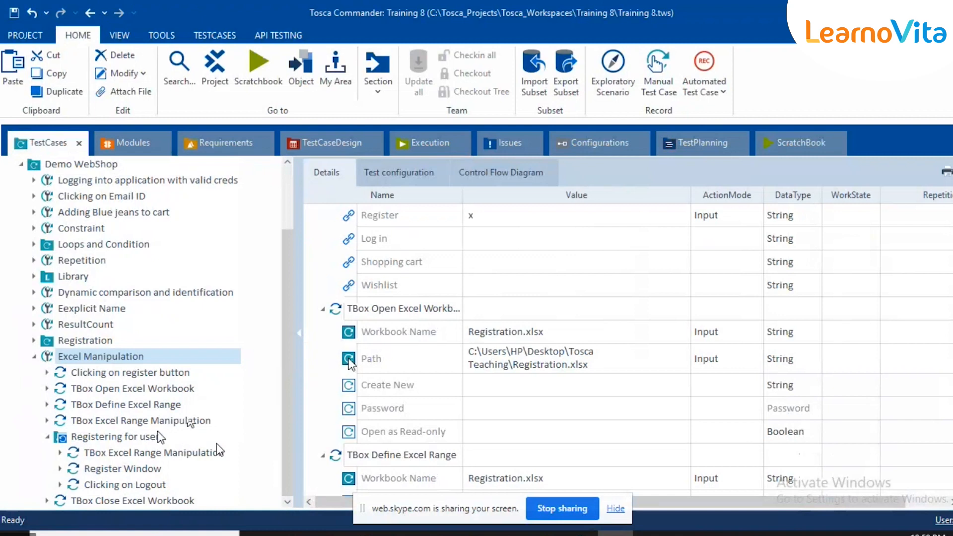
click(151, 453)
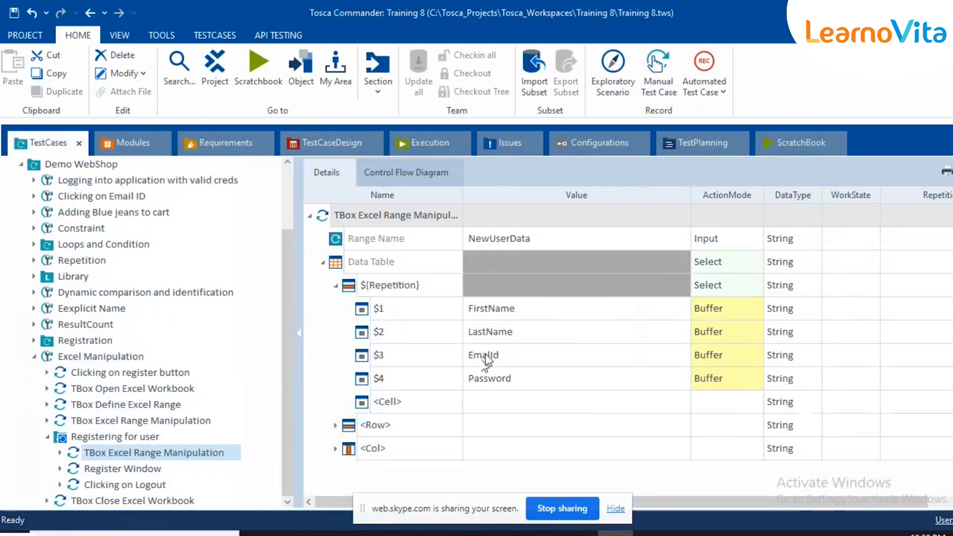
click(488, 356)
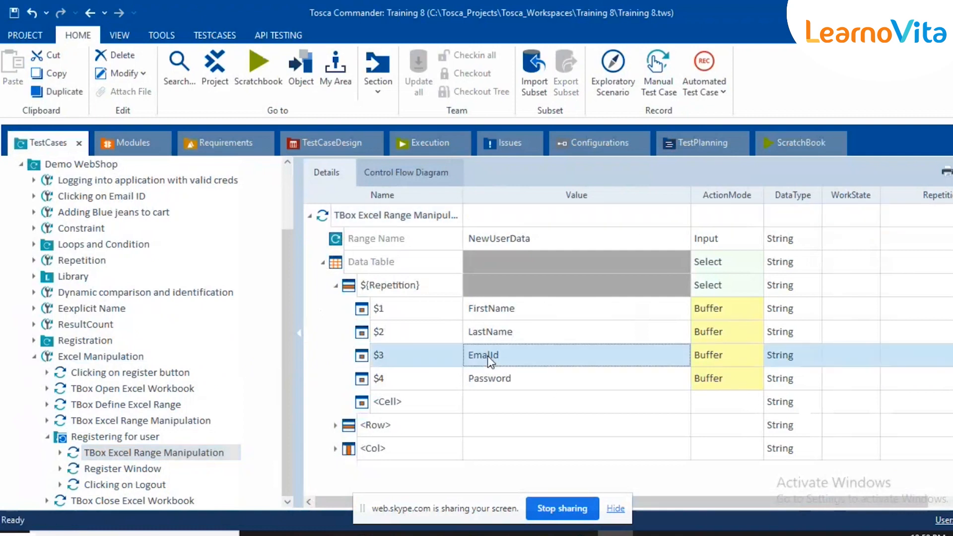
click(487, 356)
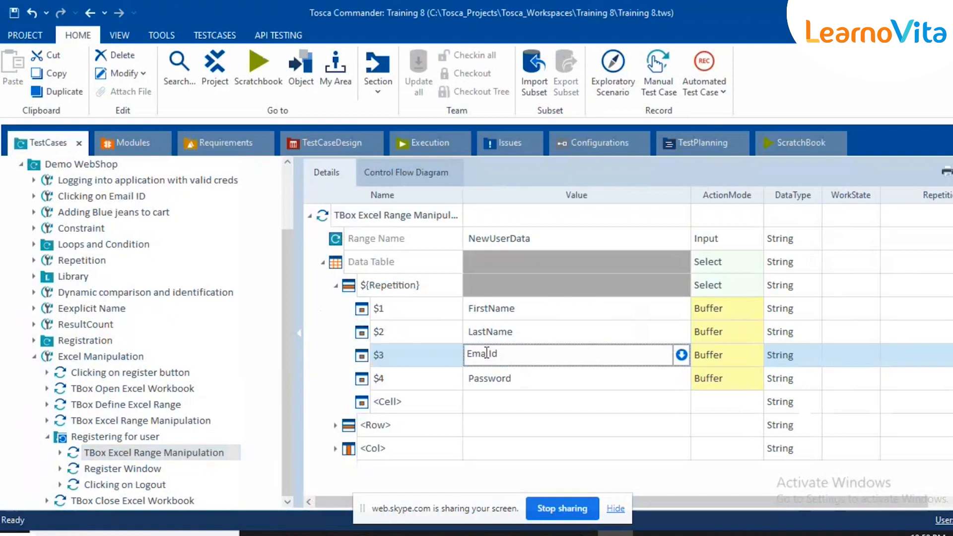
click(422, 348)
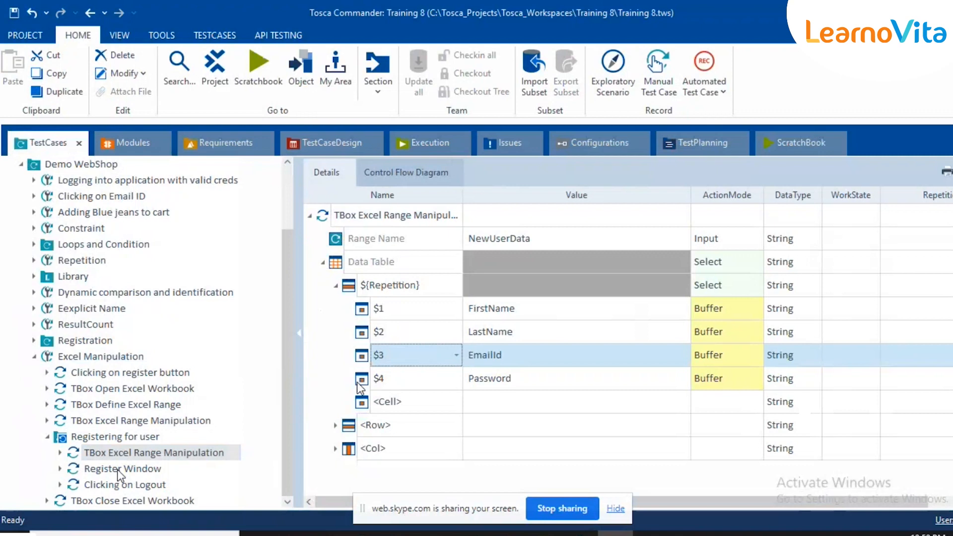
Check the buffer used for Email in the Register Window step and reselect the Excel Manipulation test case
click(117, 470)
click(117, 470)
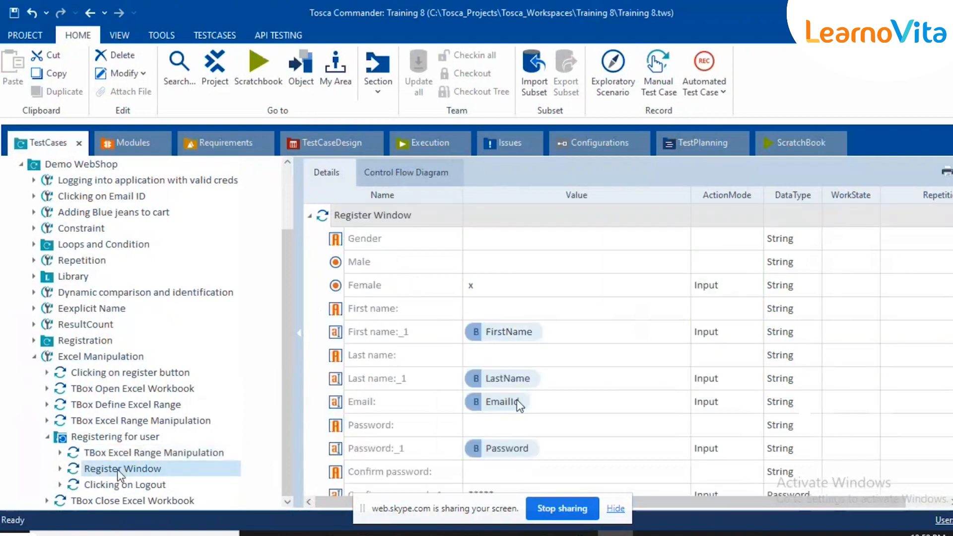
click(120, 357)
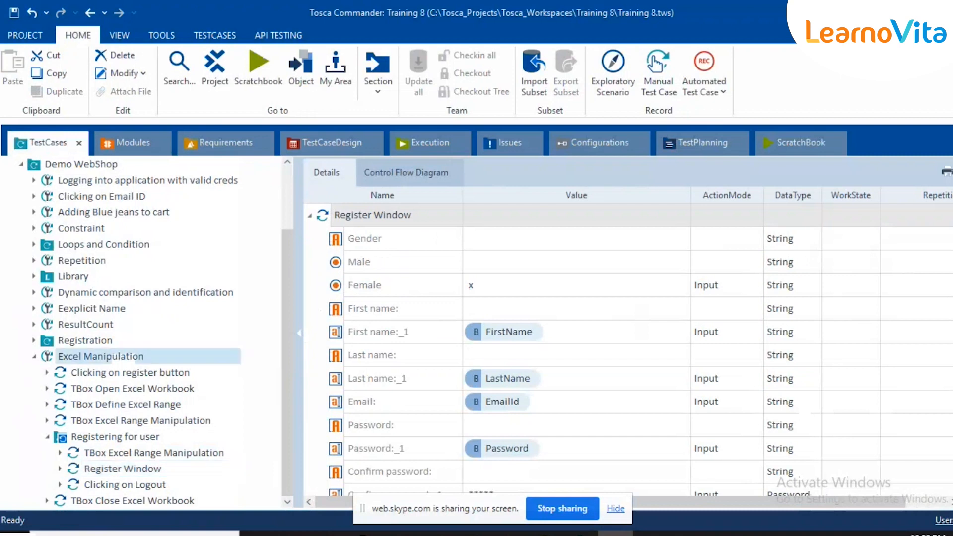
Switch to the Chrome window and return Demo Web Shop from the Register page to its home page
mouse_move(579, 533)
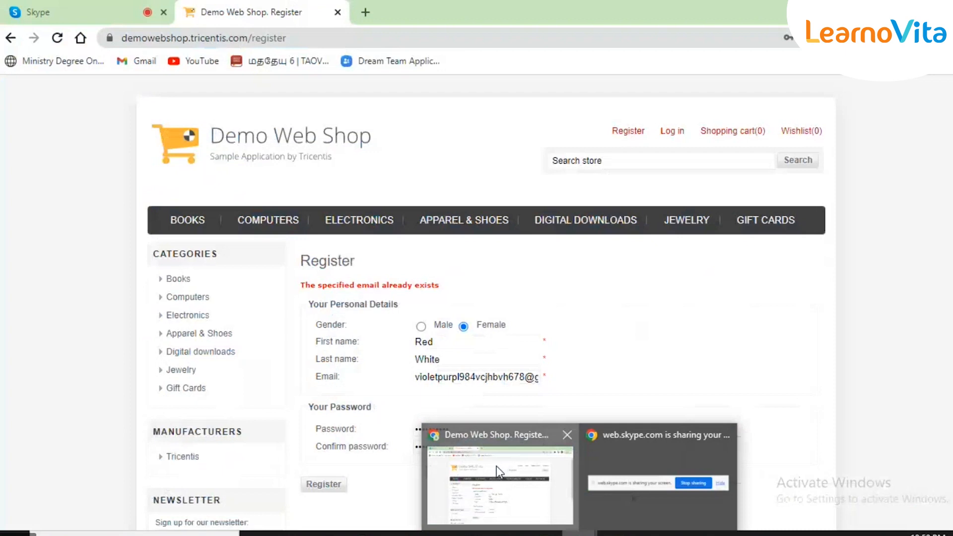
click(497, 469)
click(325, 144)
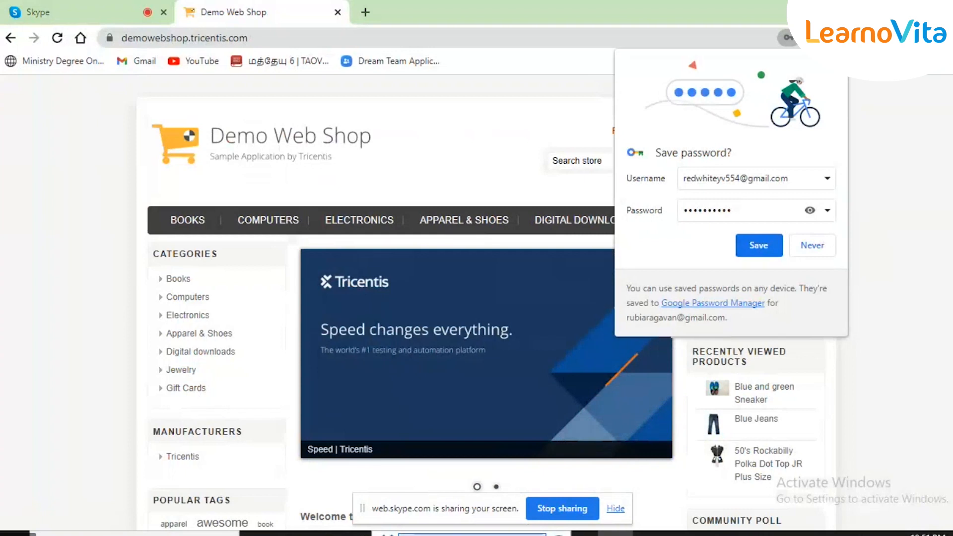
Switch to Tosca Commander and move the Clicking on register button step into Registering for user as its first step
key(alt+Tab)
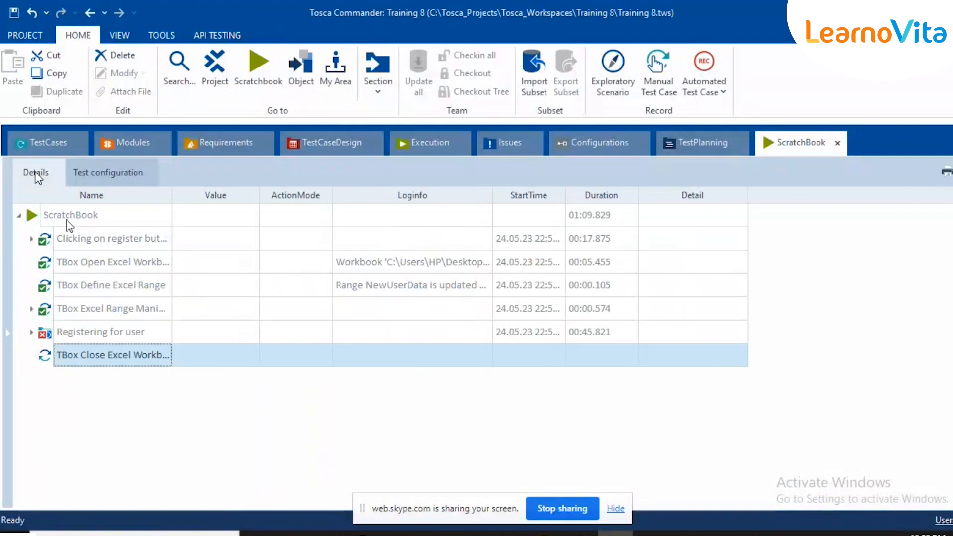
click(48, 143)
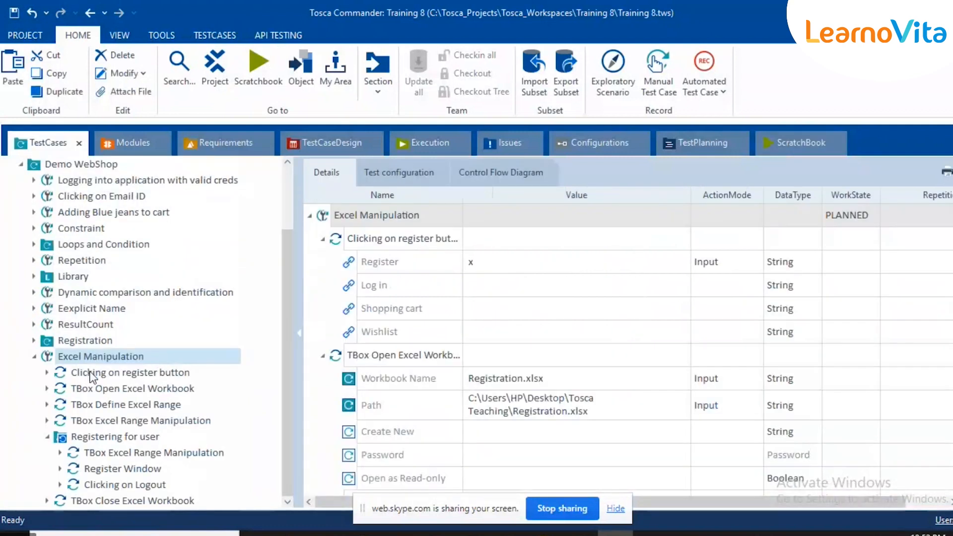
click(92, 373)
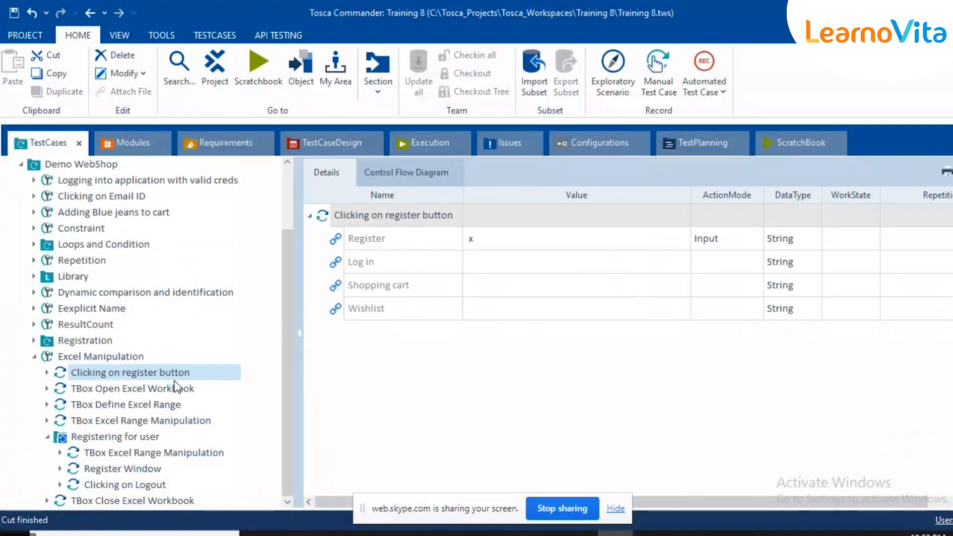
click(124, 440)
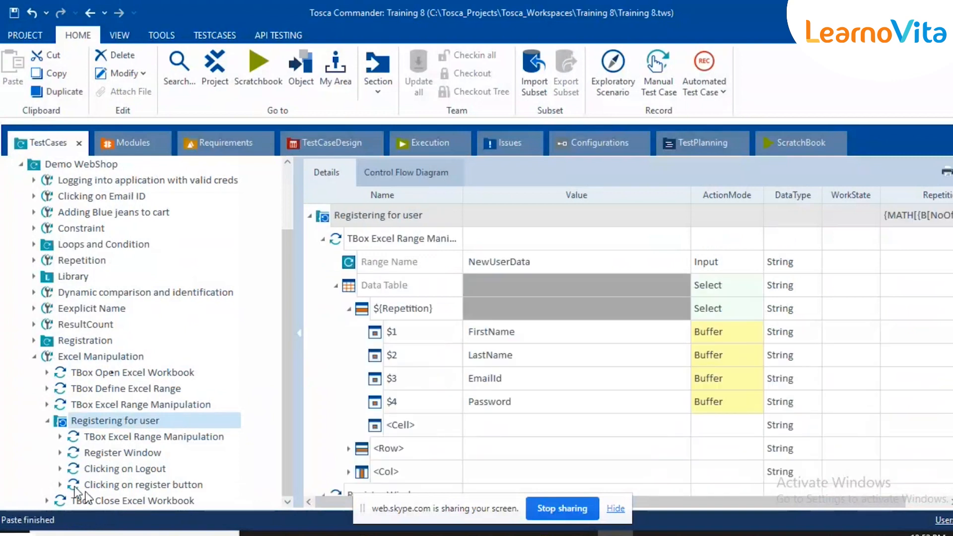
click(74, 484)
drag(85, 491, 89, 431)
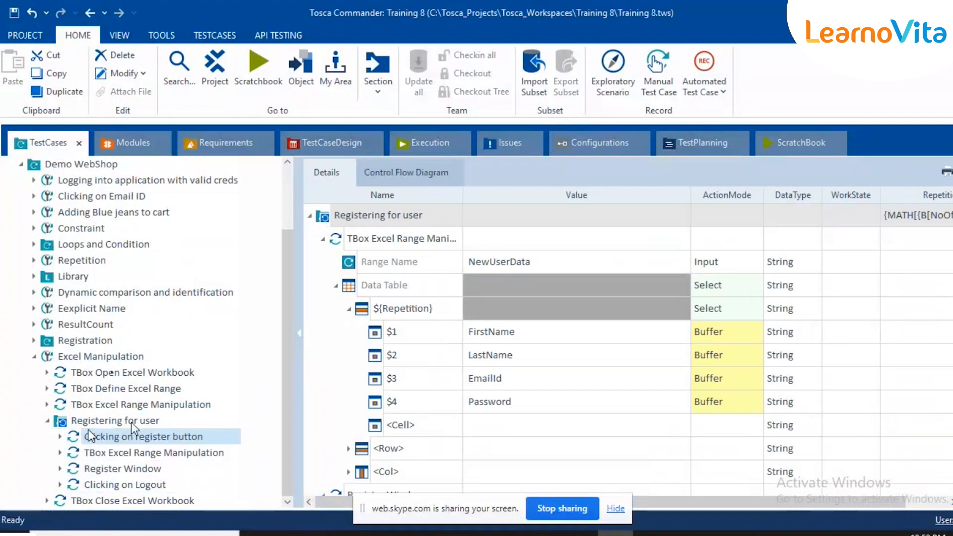